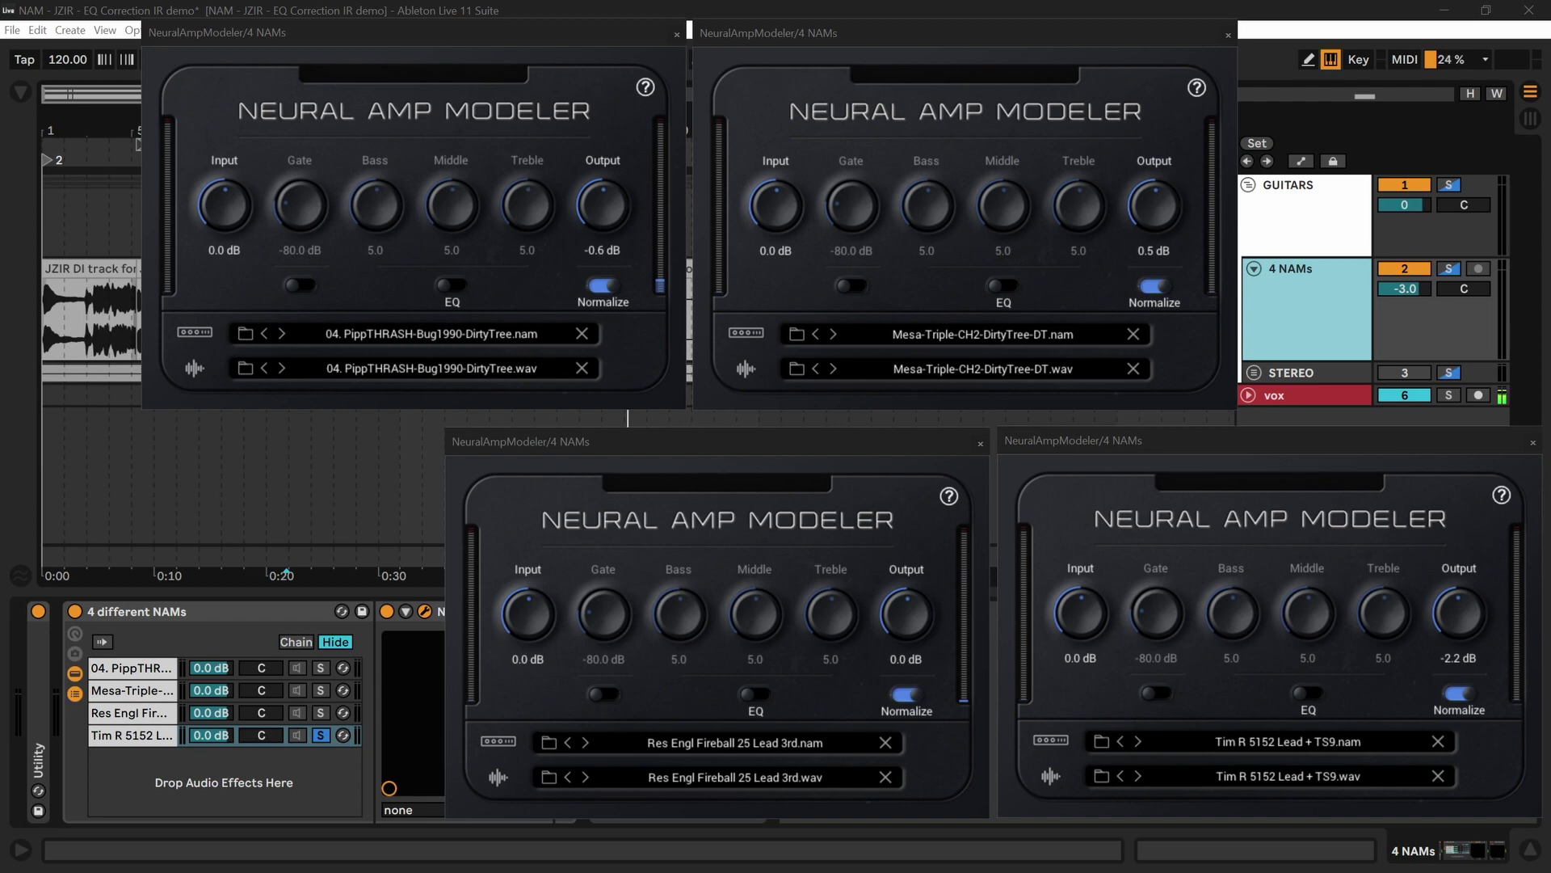
Play the track and solo the Tim R 5152, Res Engl Fireball, Mesa-Triple and PippTHRASH chains one after another to compare their tones
left_click(1005, 36)
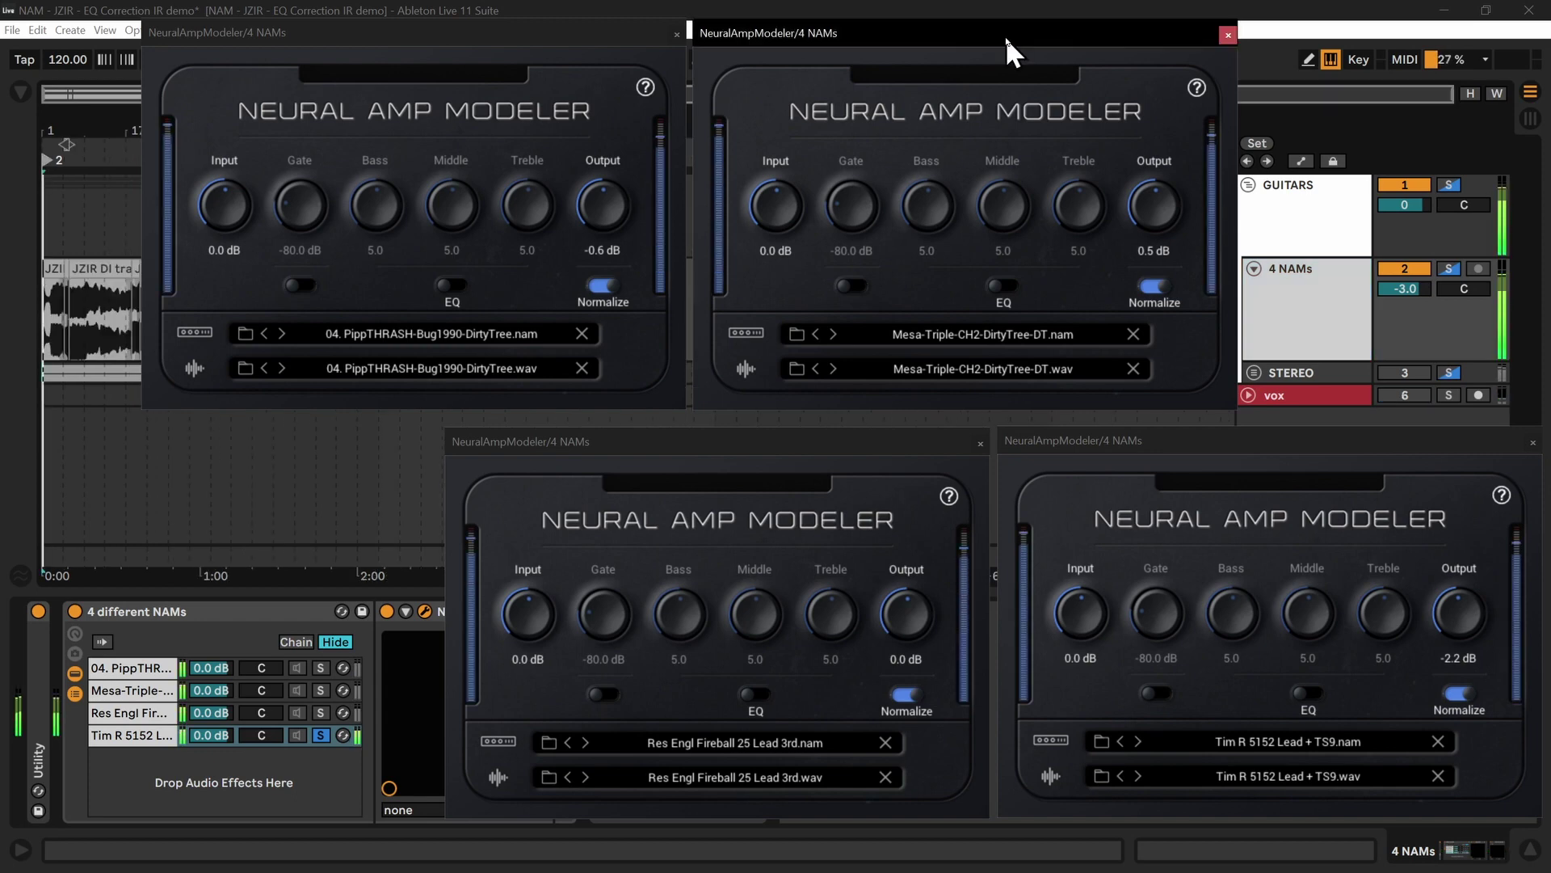
key("space")
left_click(124, 739)
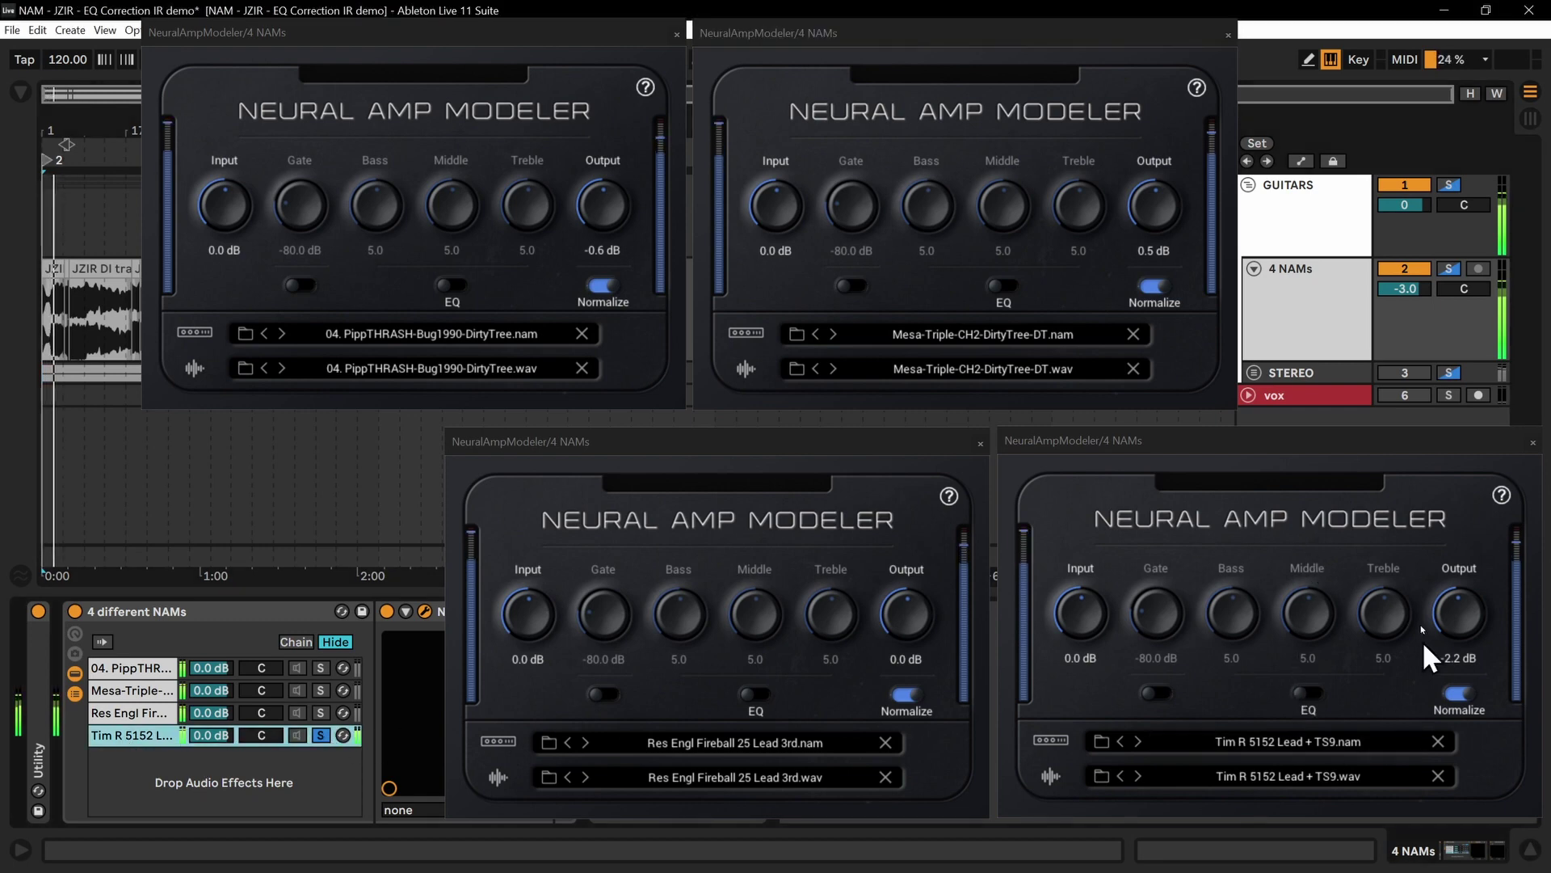
left_click(320, 713)
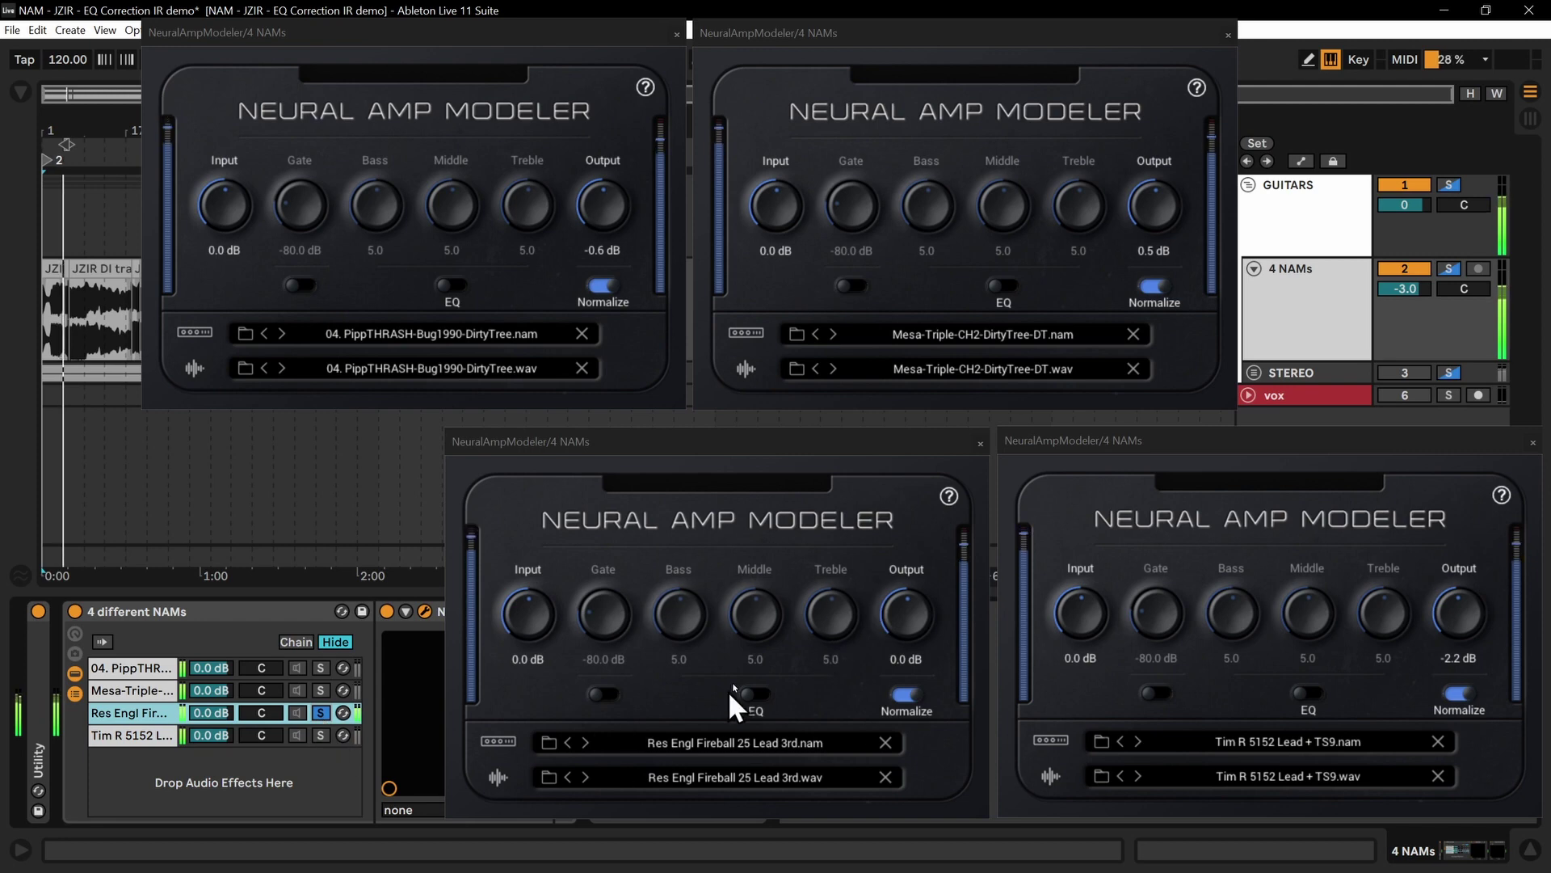
left_click(320, 690)
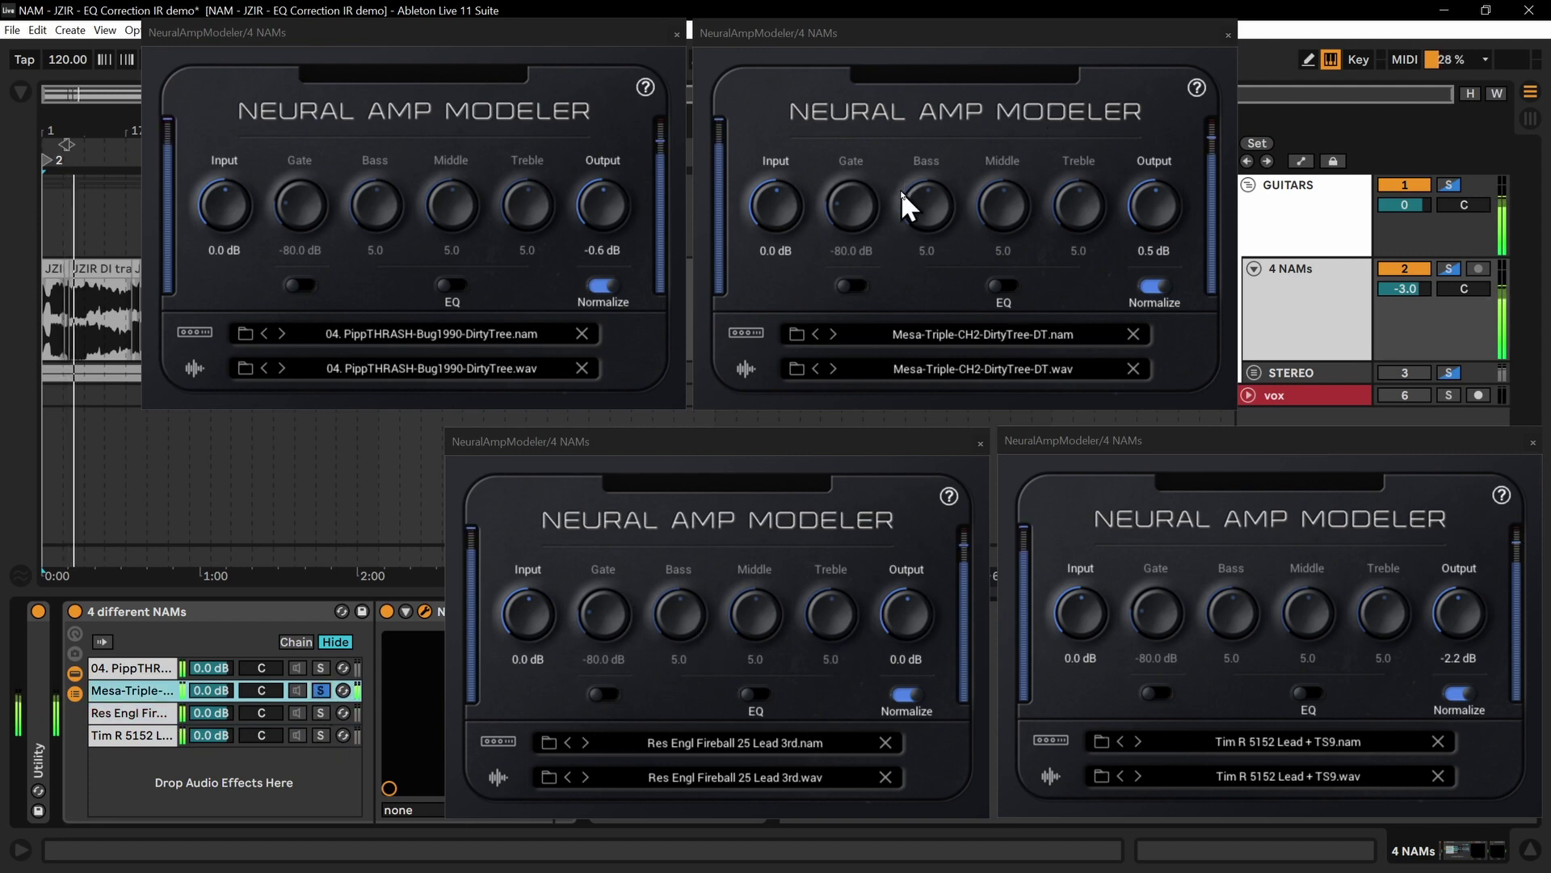
left_click(320, 667)
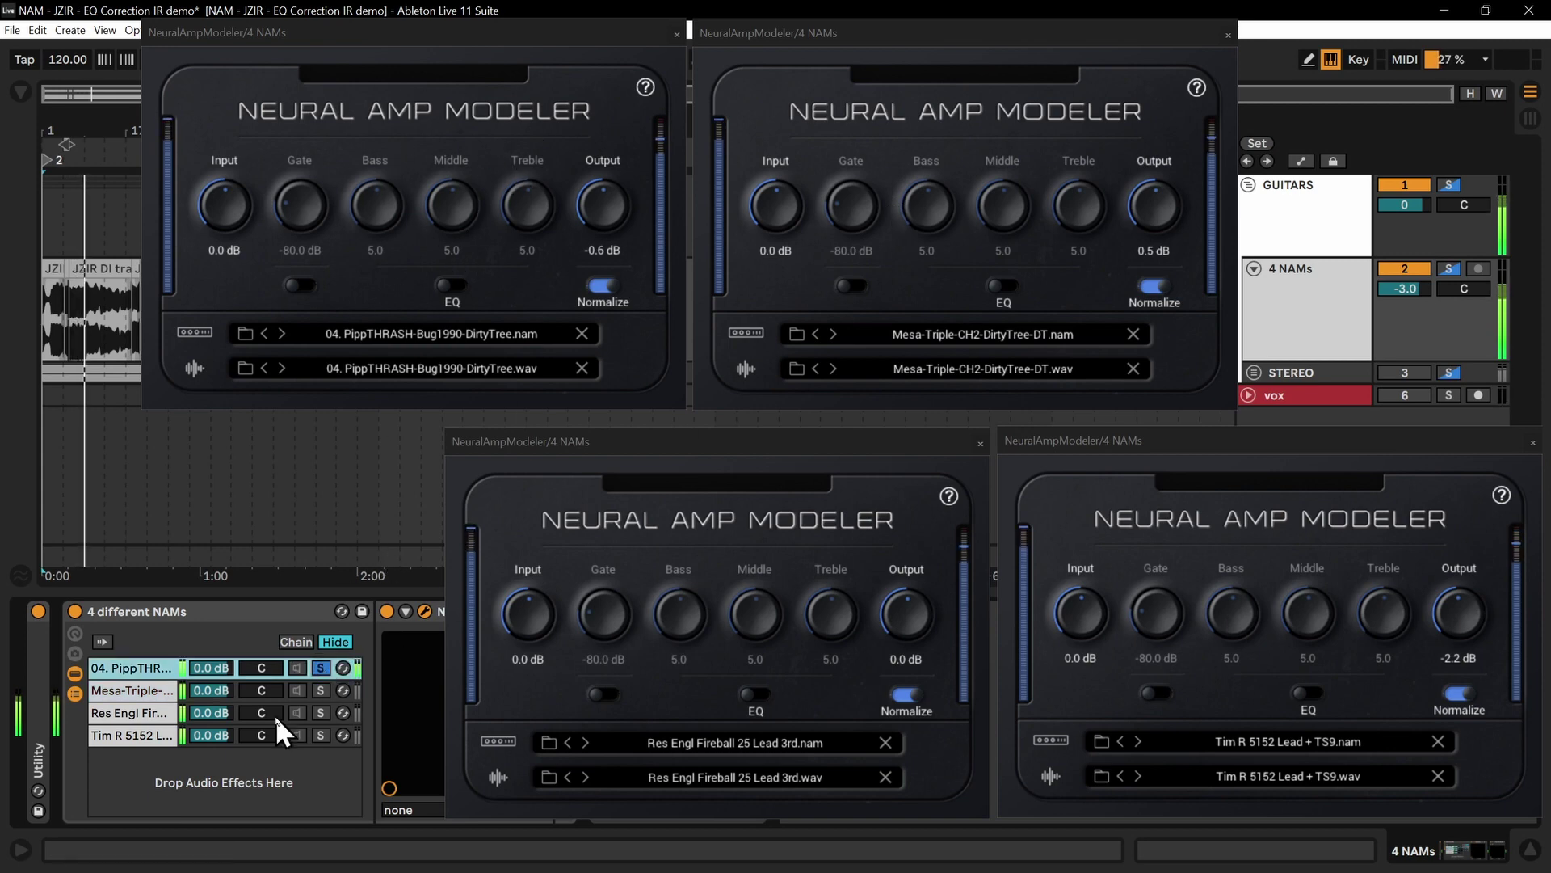
Solo the Mesa-Triple chain, clear its impulse response to hear the raw amp, and reload Mesa-Triple-CH2-DirtyTree-DT.wav
left_click(320, 690)
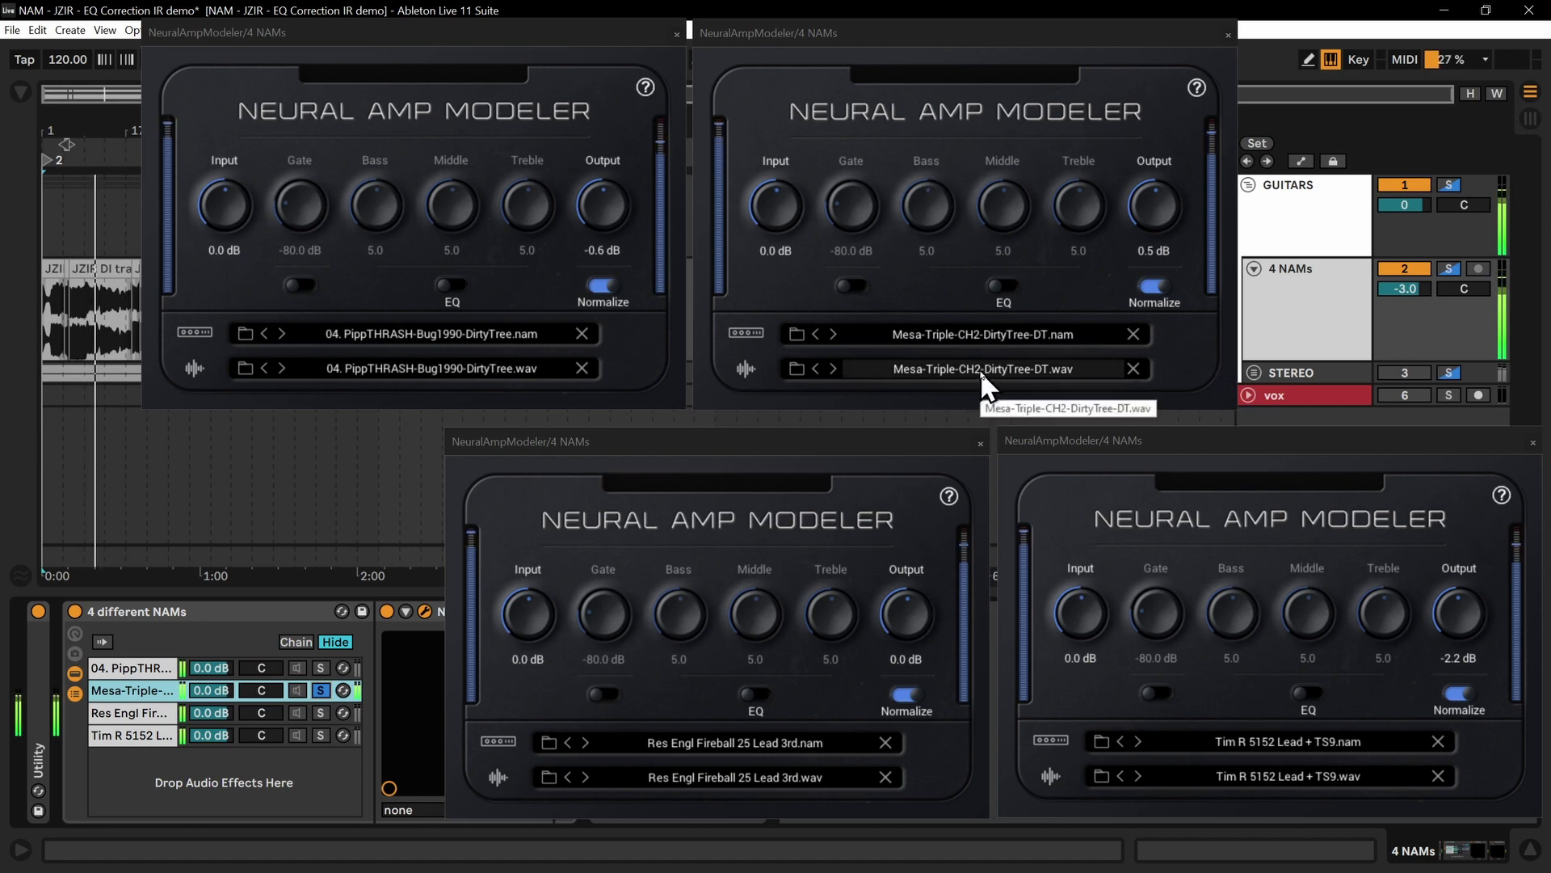
left_click(1128, 368)
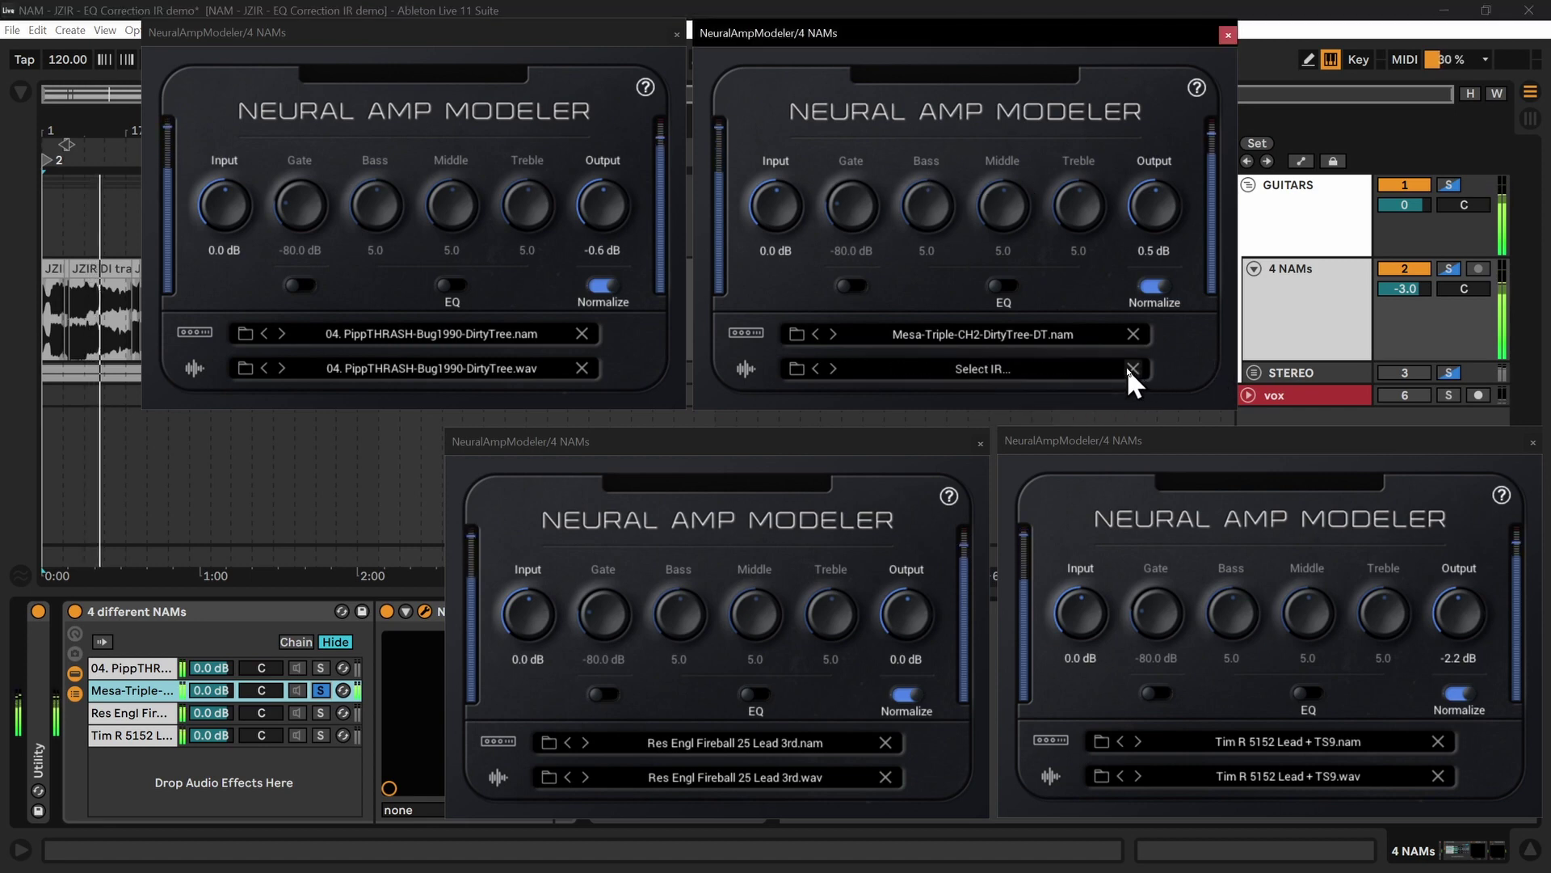
left_click(953, 368)
double_click(1054, 202)
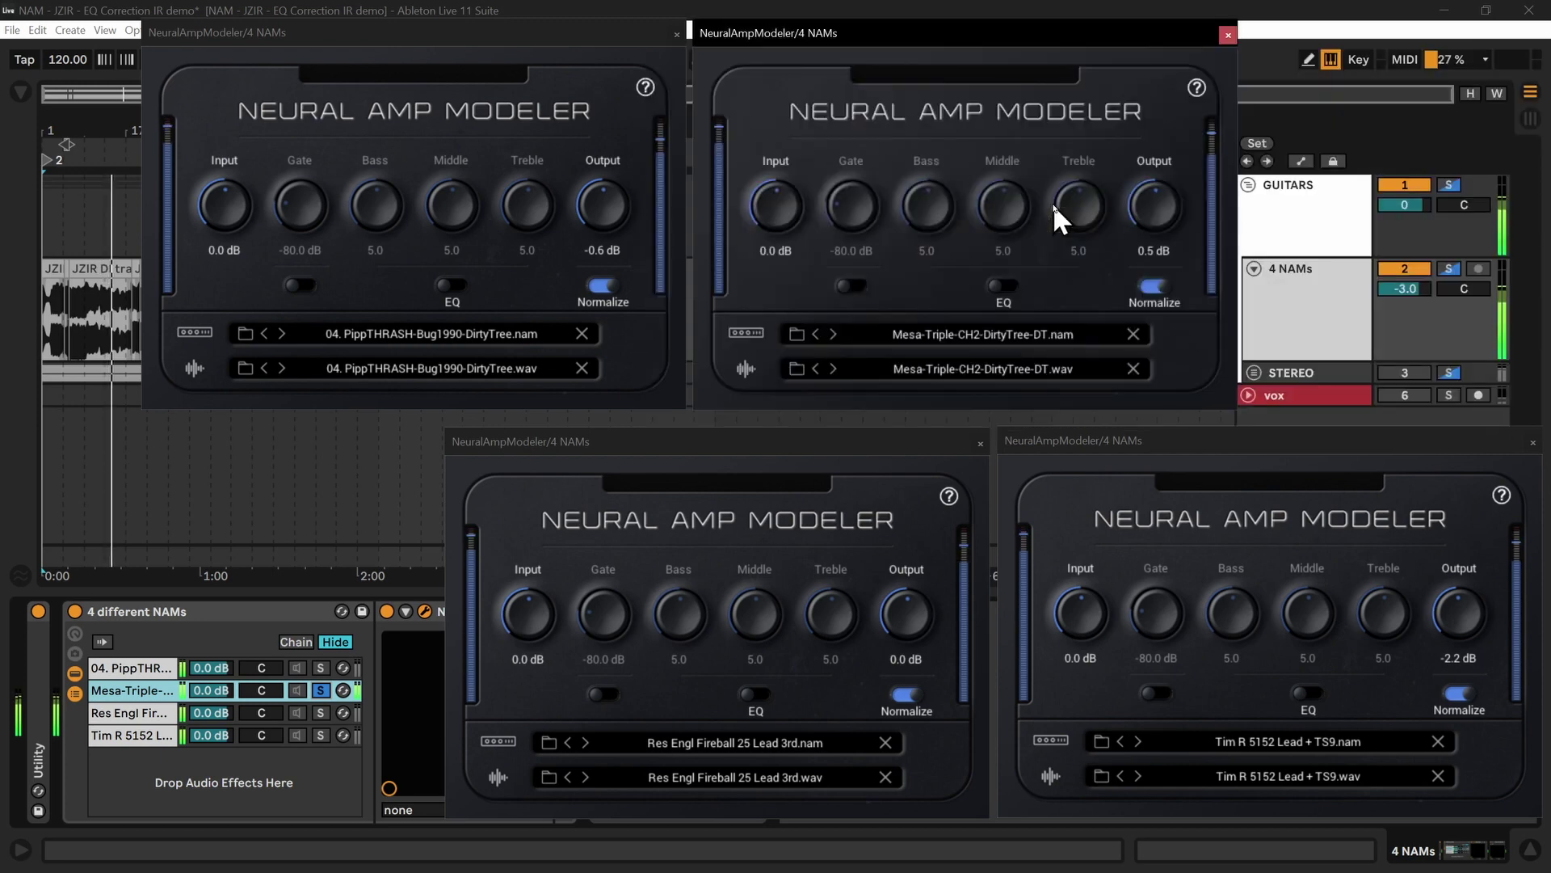
Solo the Res Engl chain, clear its impulse response to hear the raw amp, and reload Res Engl Fireball 25 Lead 3rd.wav
left_click(162, 714)
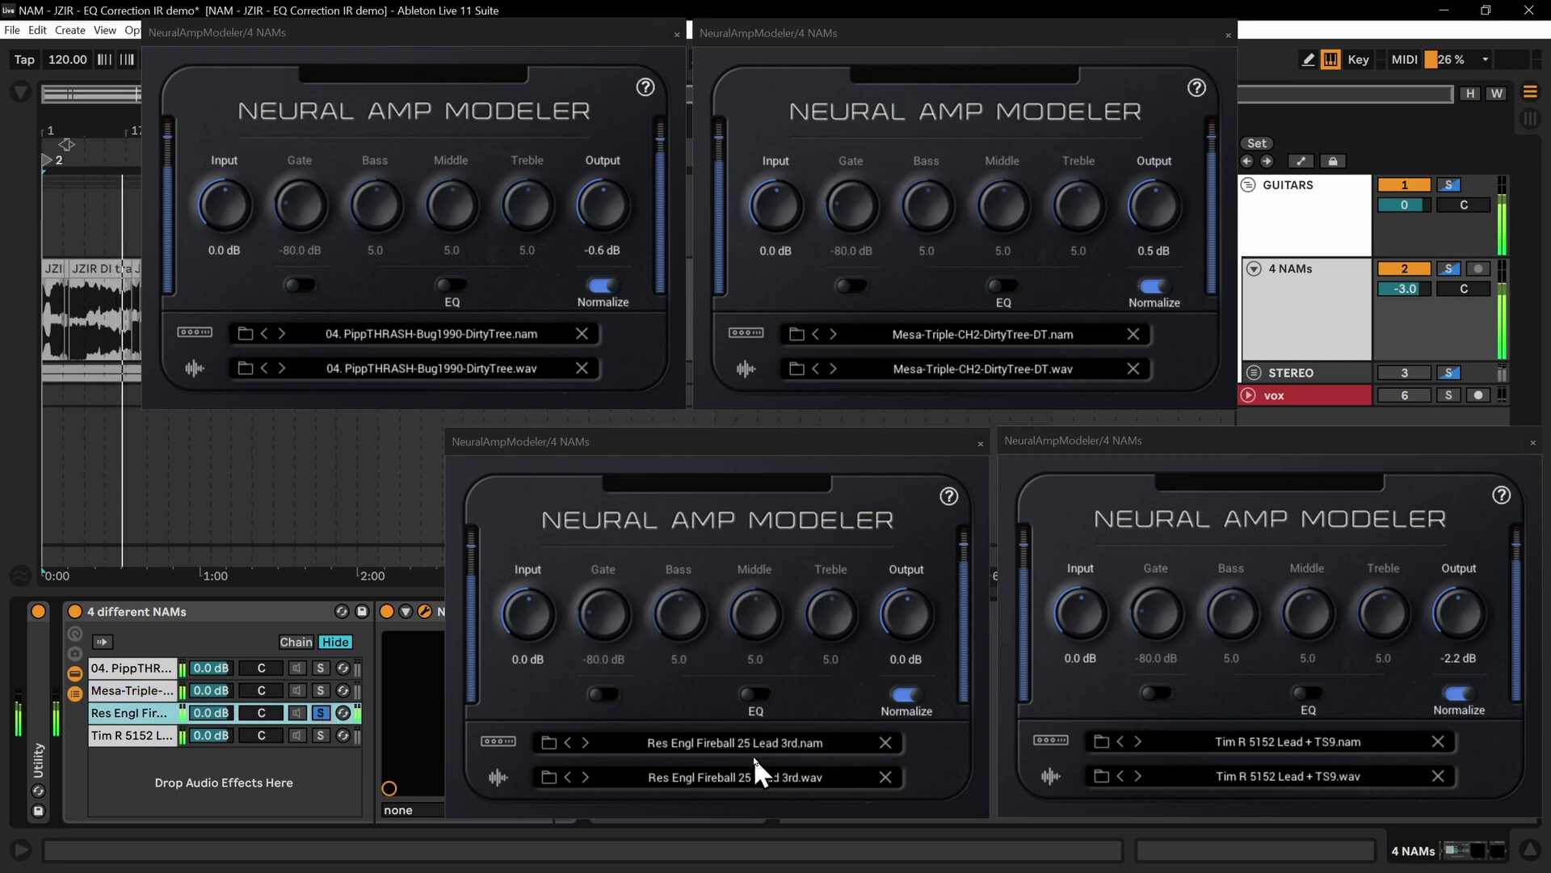
left_click(885, 776)
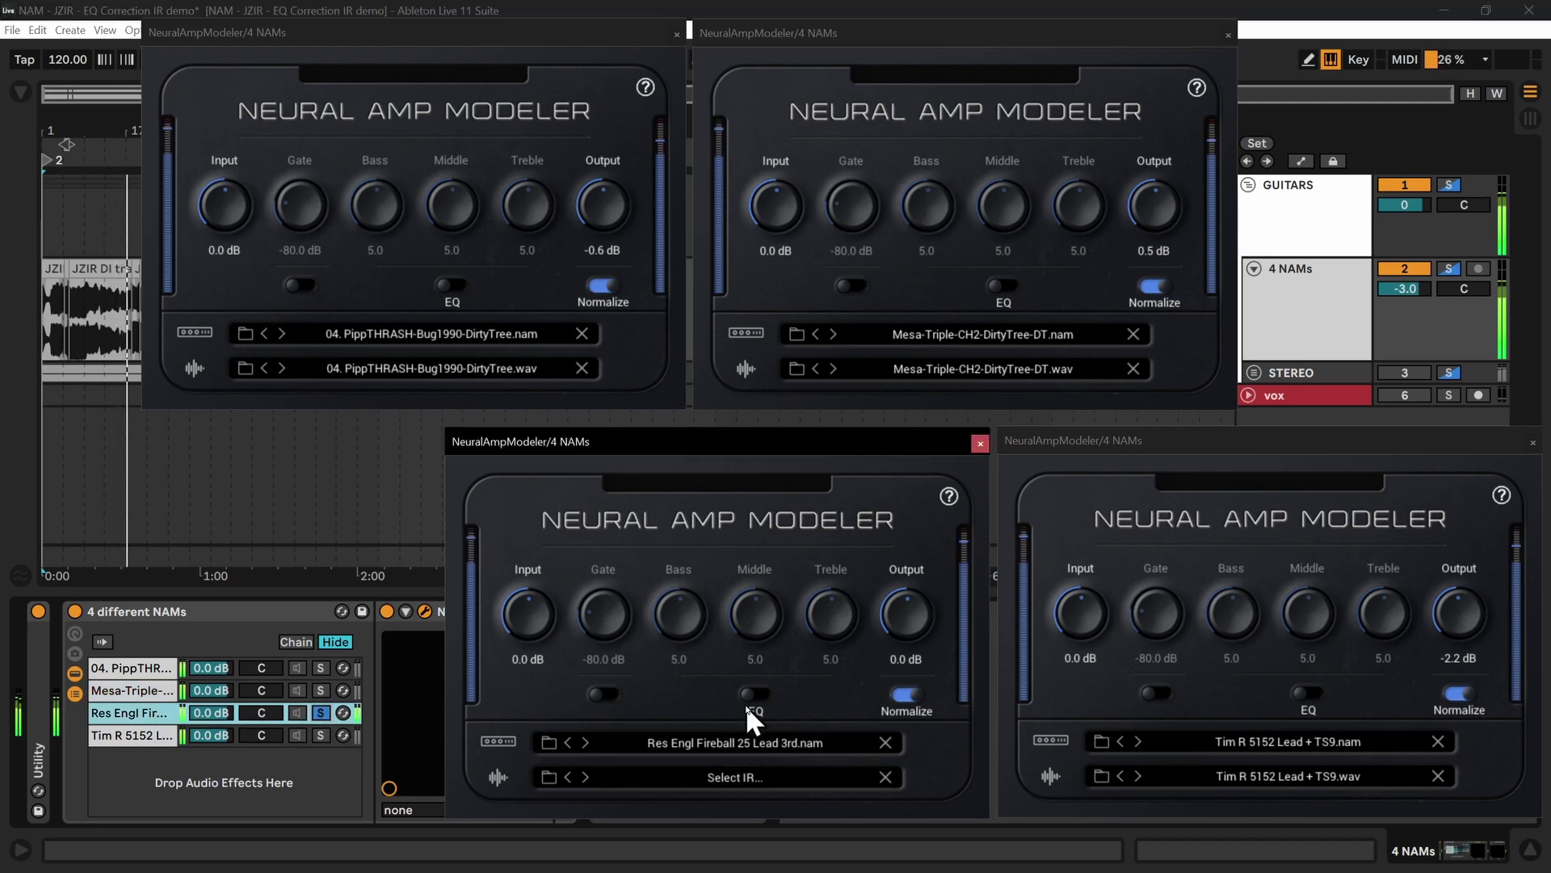
left_click(729, 778)
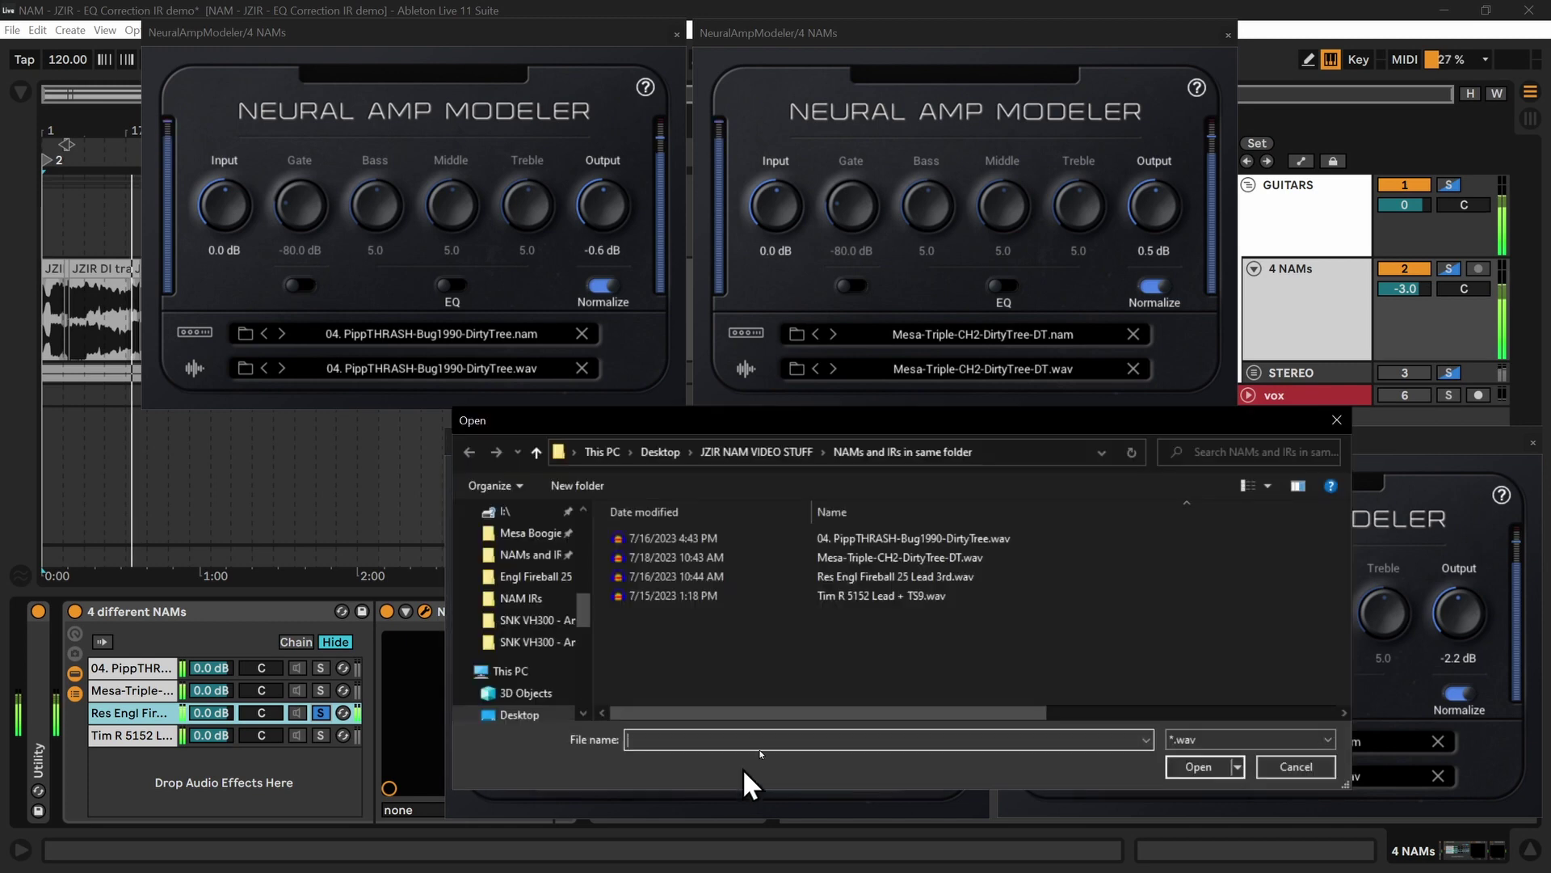
double_click(880, 576)
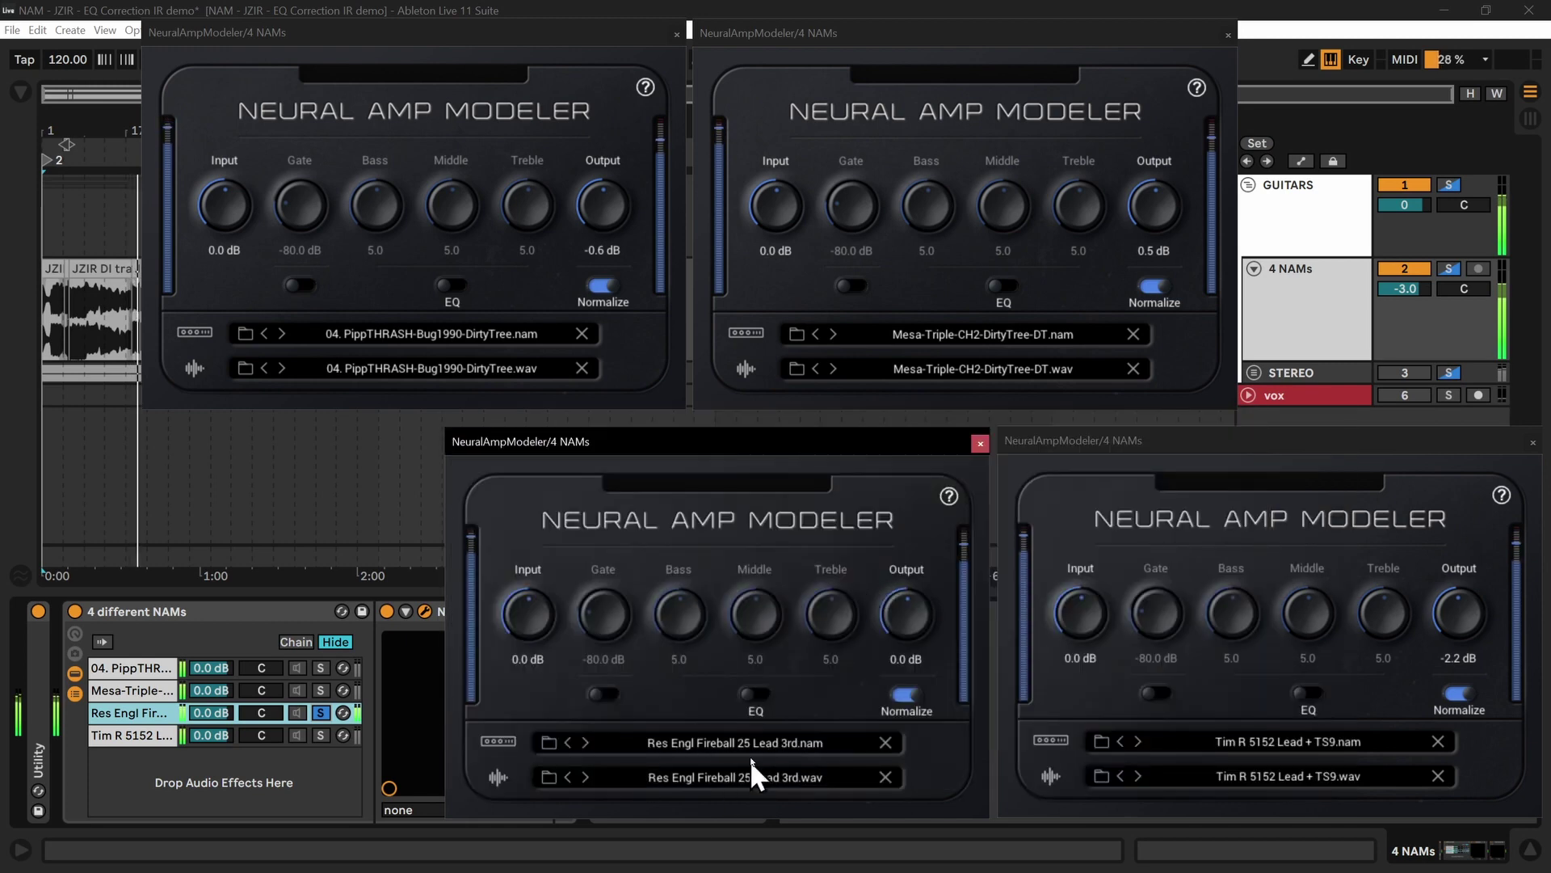
Solo the Tim R 5152 chain, clear its impulse response to hear the raw amp, and reload Tim R 5152 Lead + TS9.wav
left_click(320, 734)
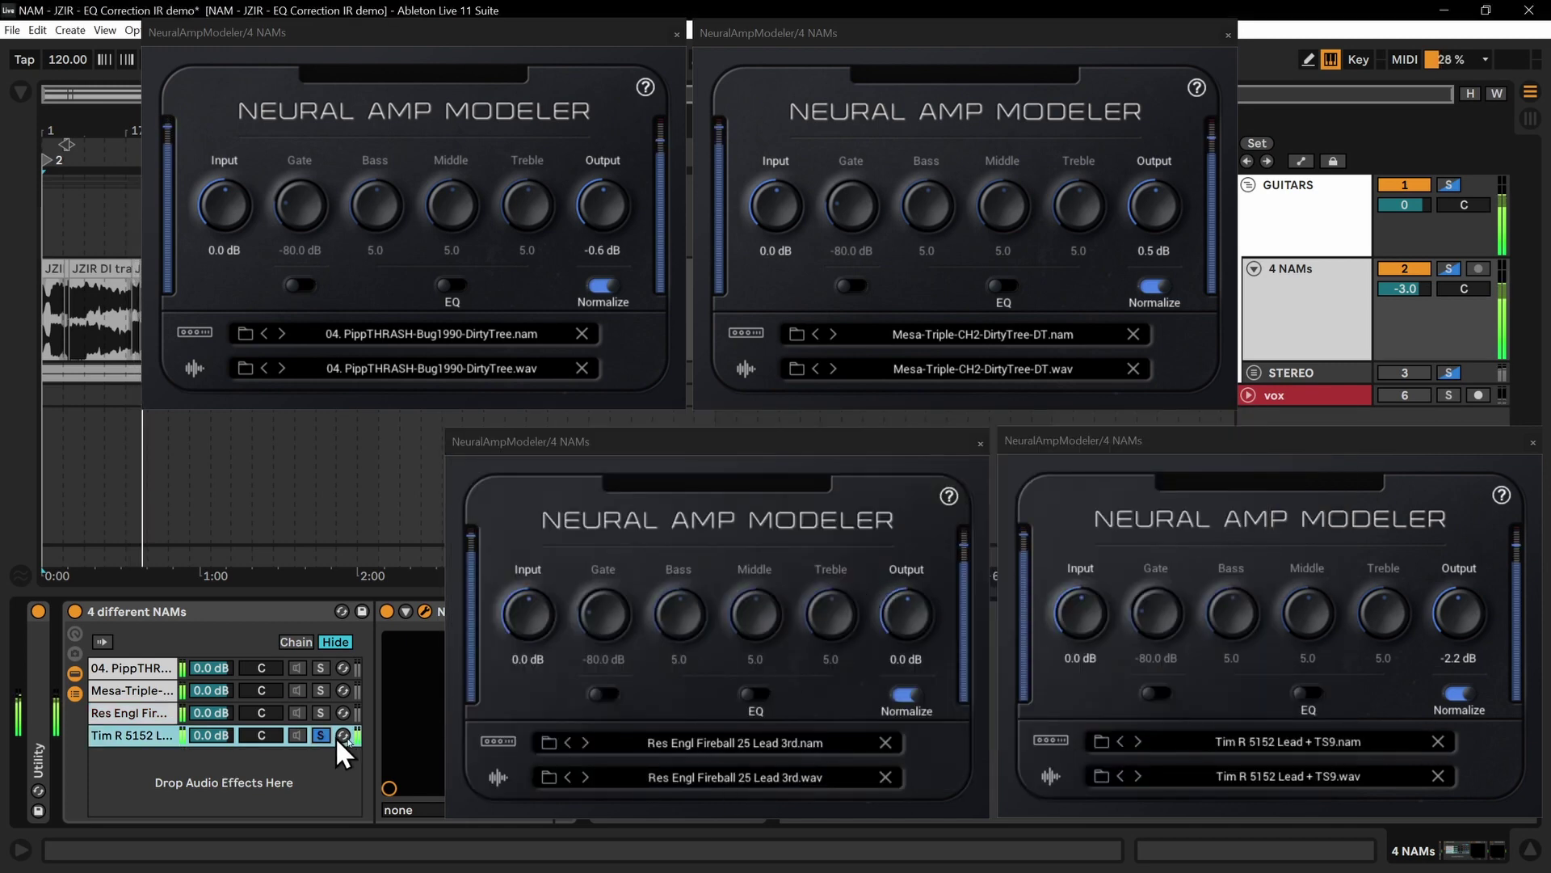
left_click(1438, 774)
left_click(1438, 773)
left_click(1260, 771)
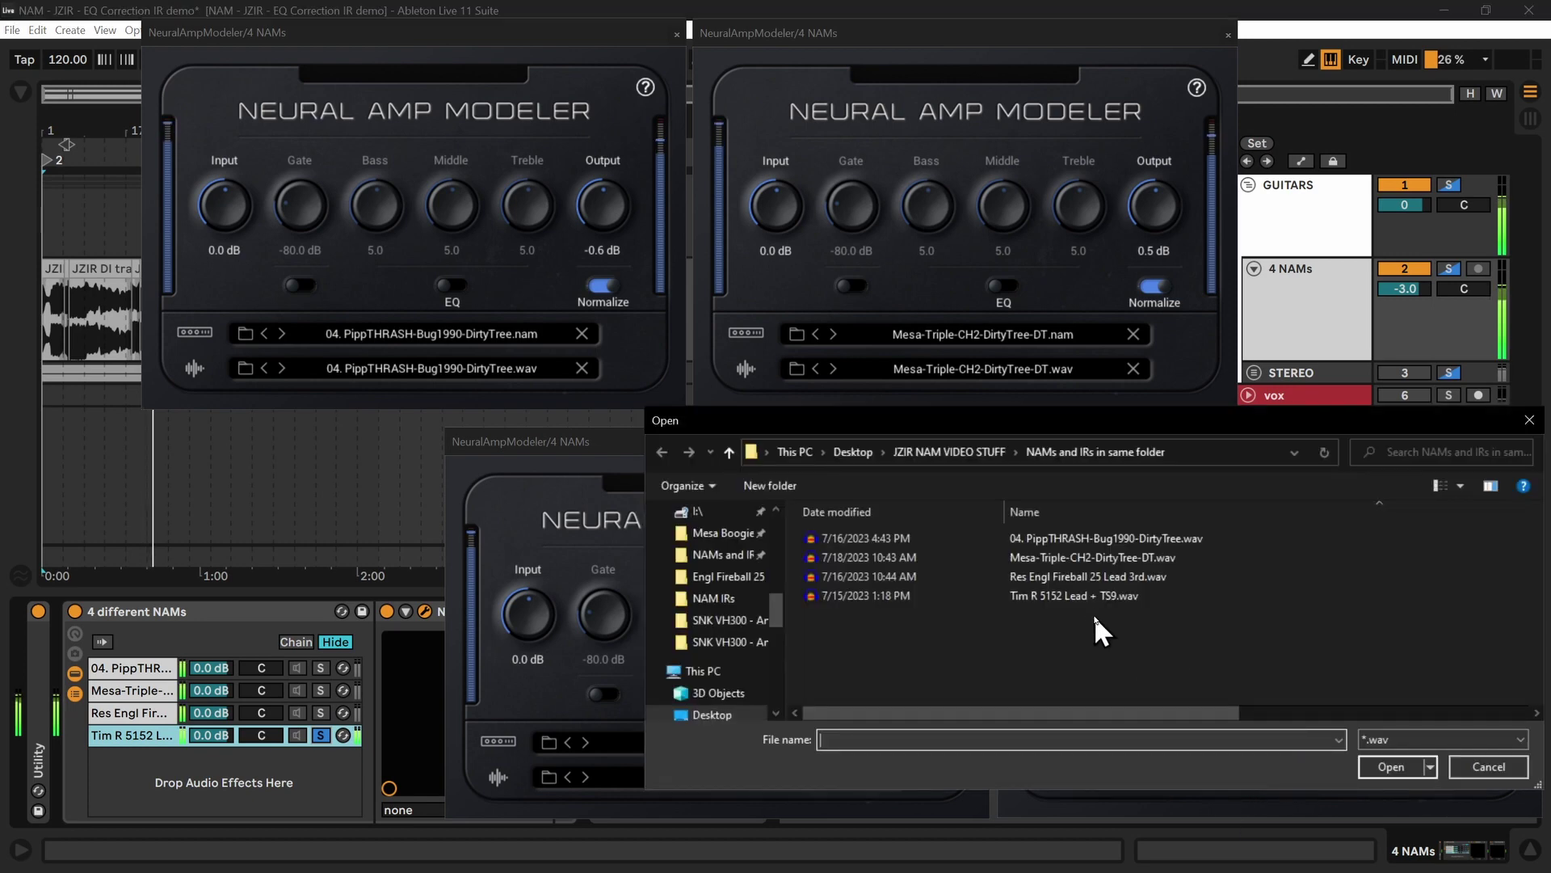
double_click(1074, 596)
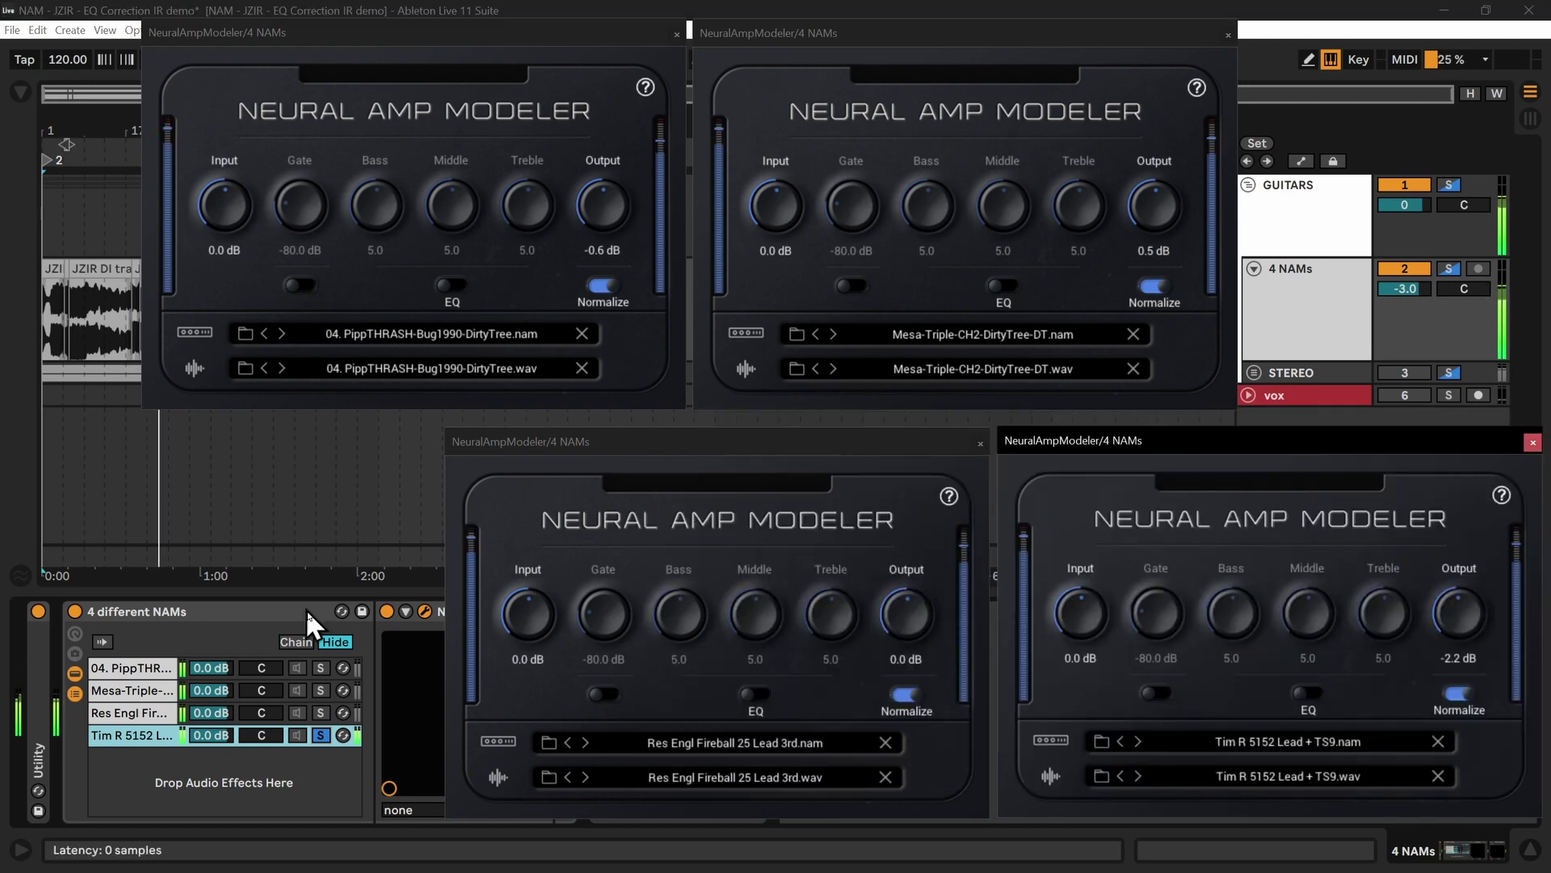
Solo the PippTHRASH chain, clear its impulse response, reload 04. PippTHRASH-Bug1990-DirtyTree.wav, and stop playback
left_click(320, 667)
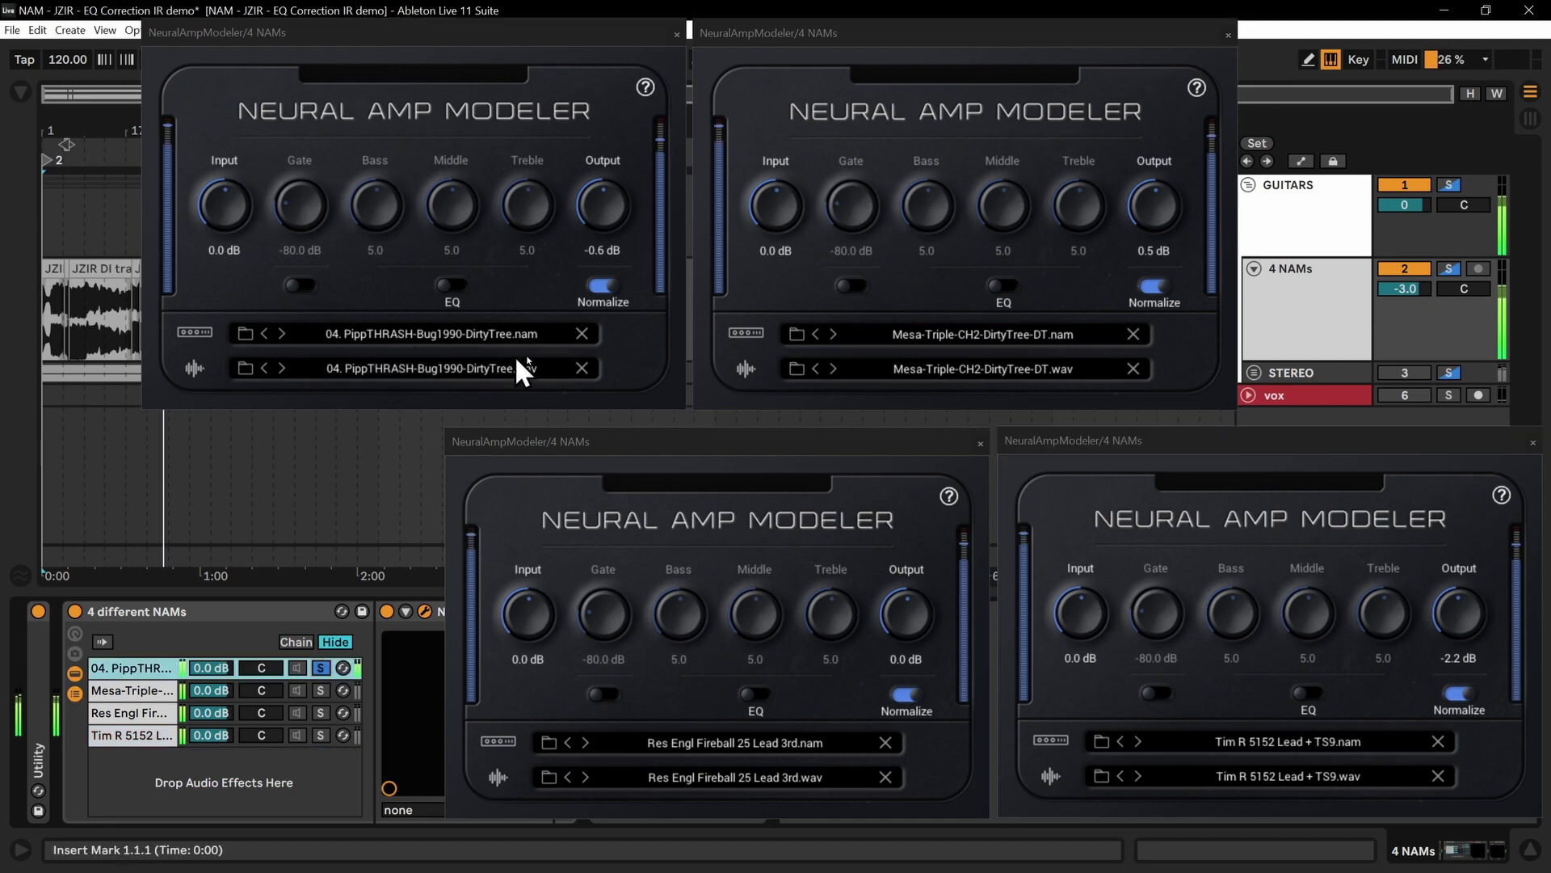
left_click(581, 367)
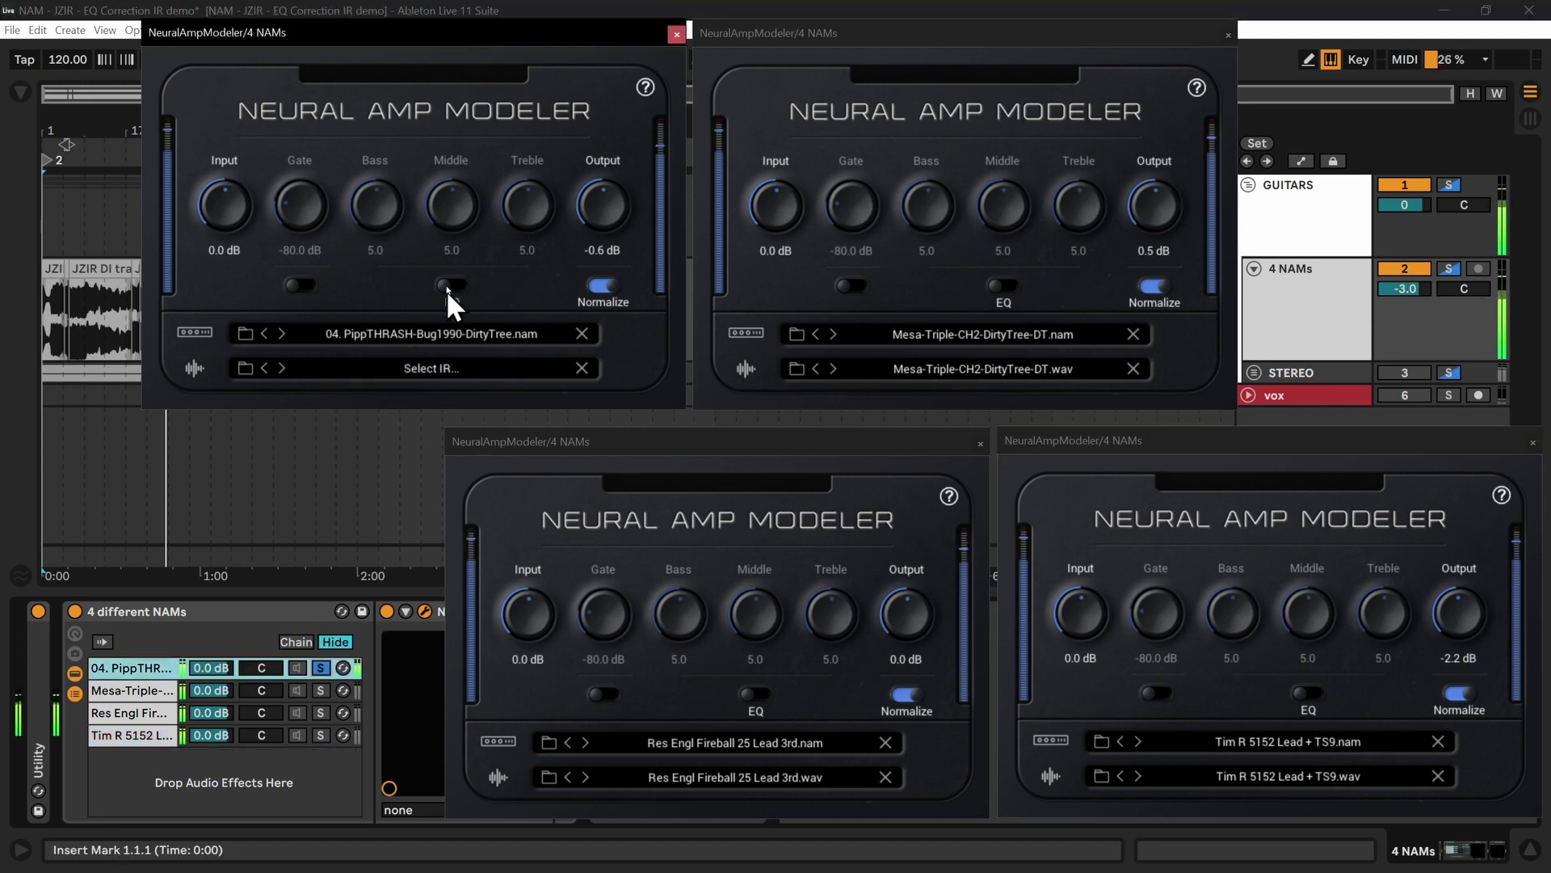
left_click(406, 368)
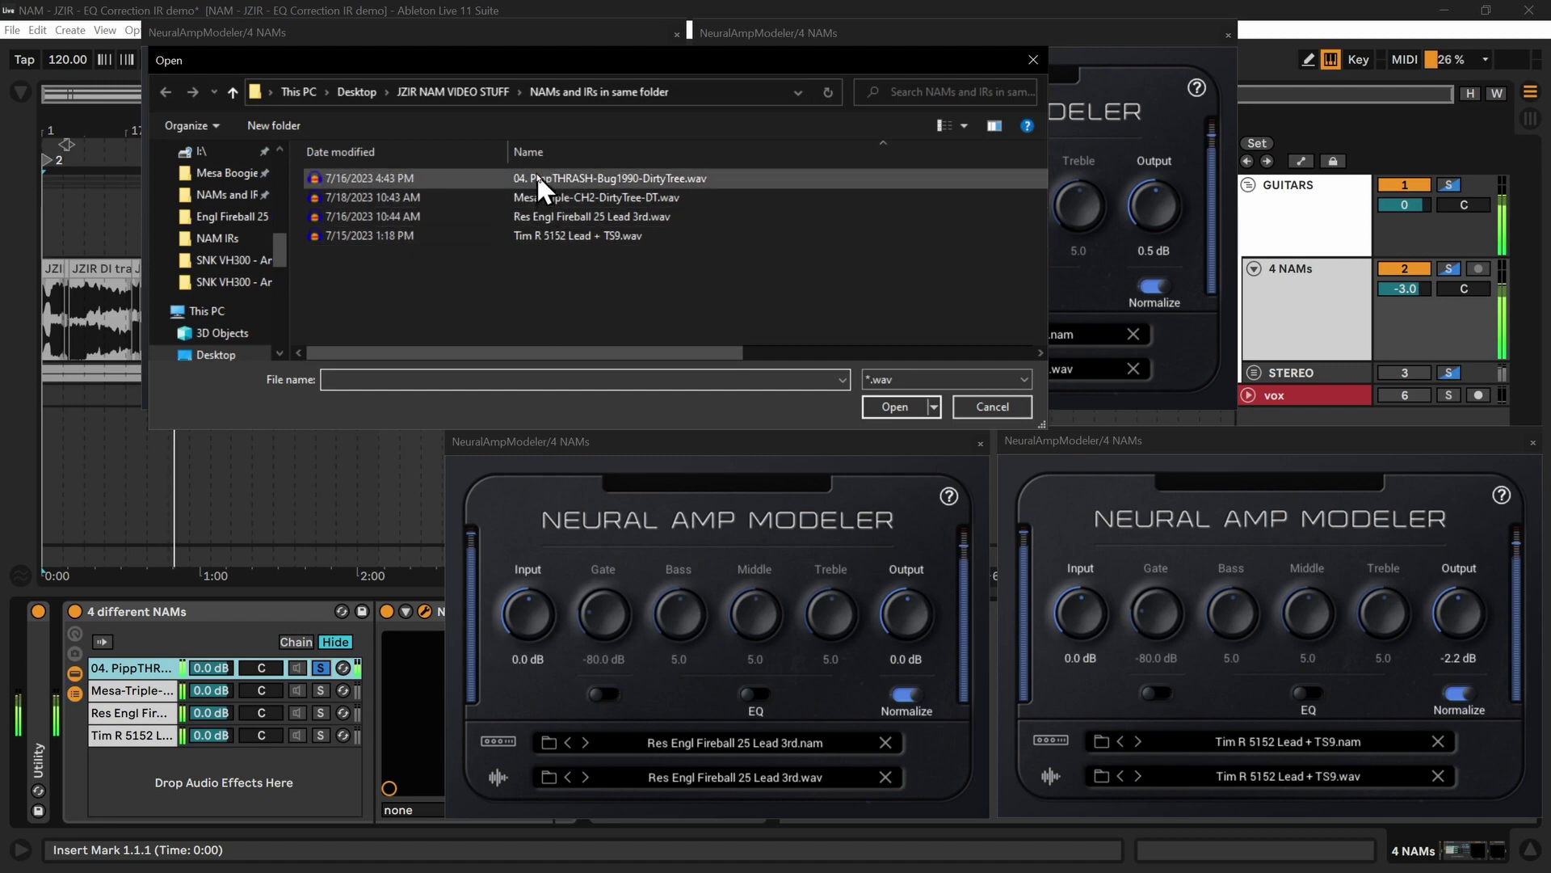
double_click(536, 177)
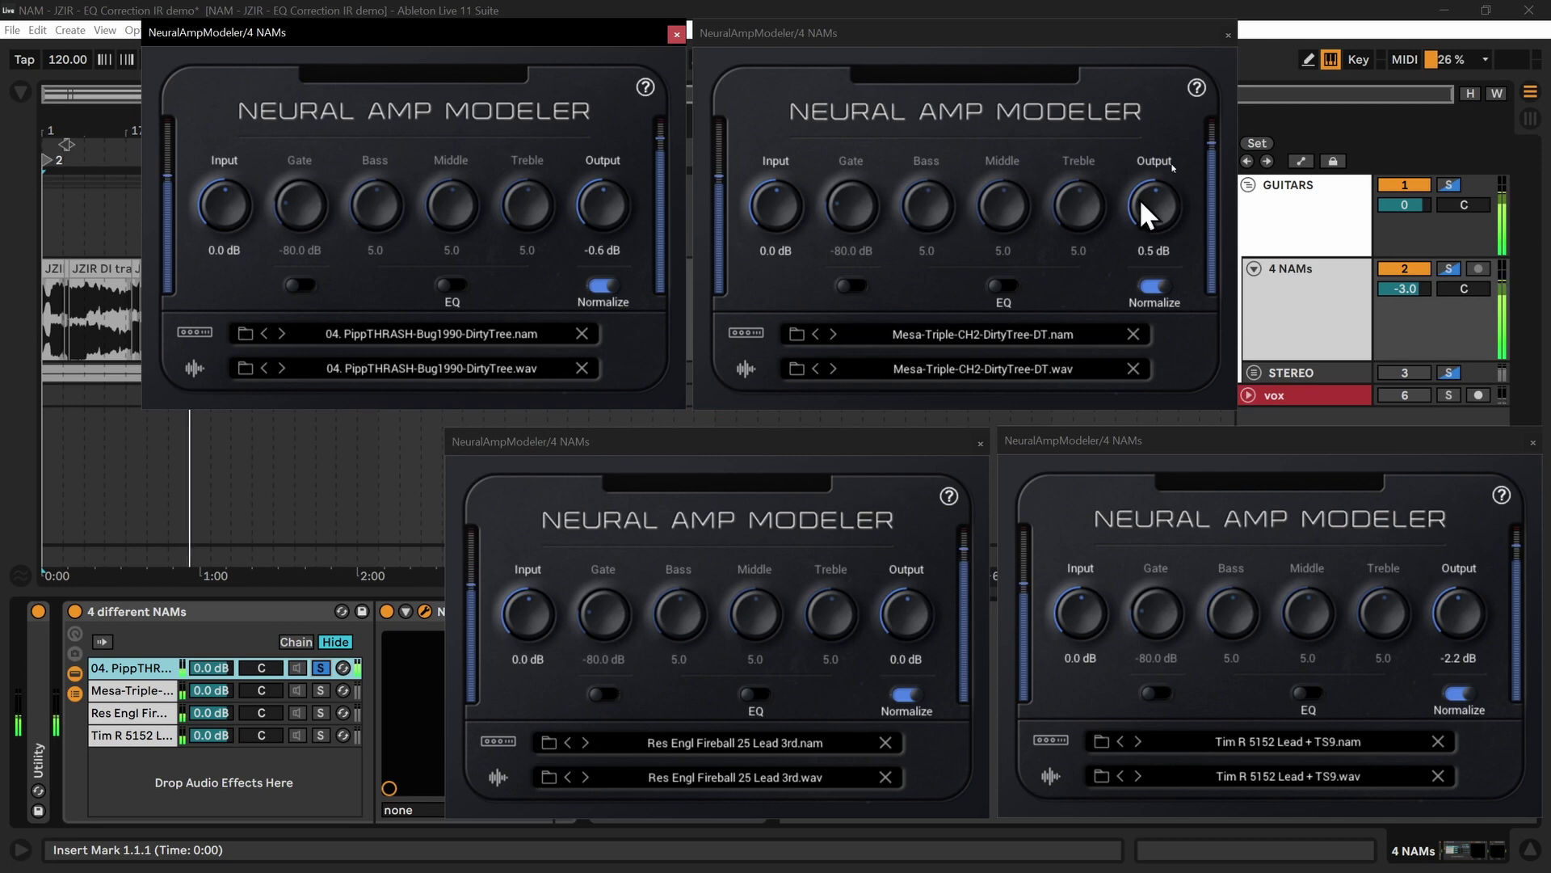
key("space")
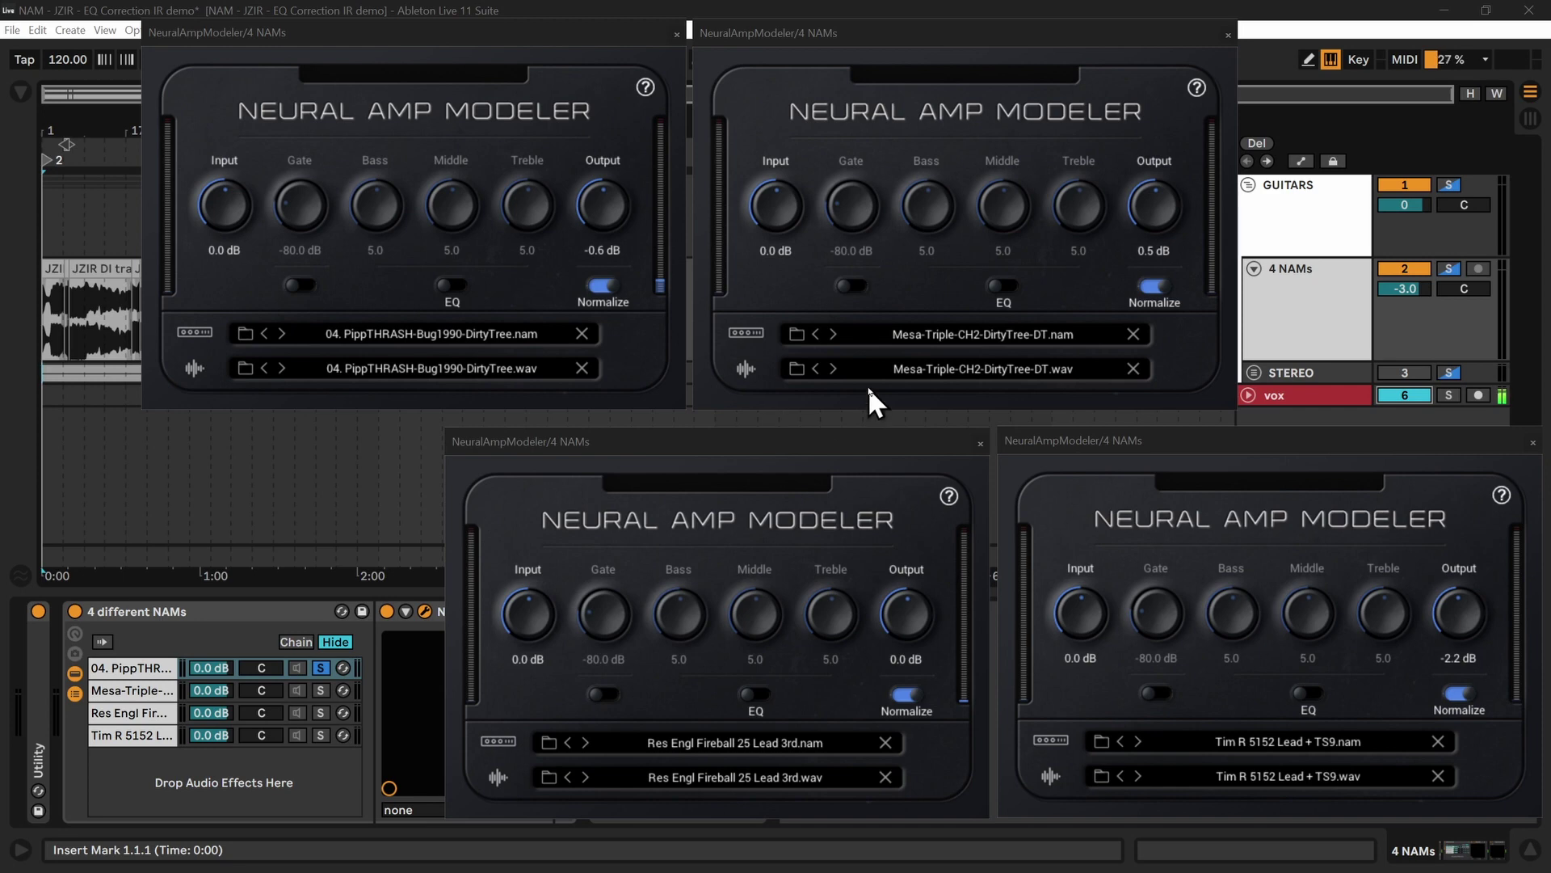
left_click(1313, 234)
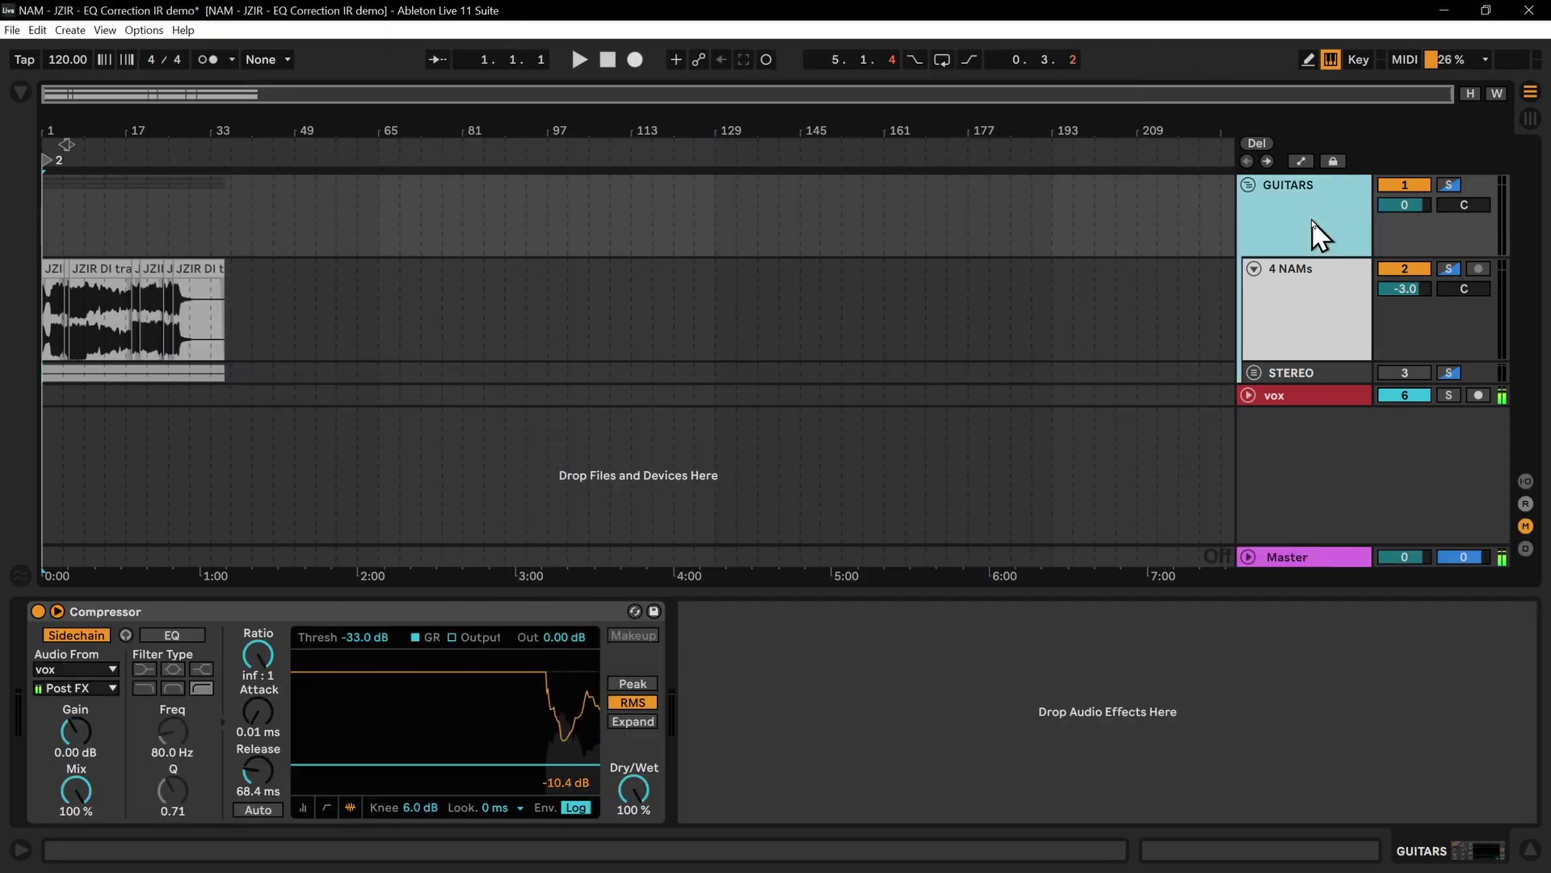
left_click(1313, 324)
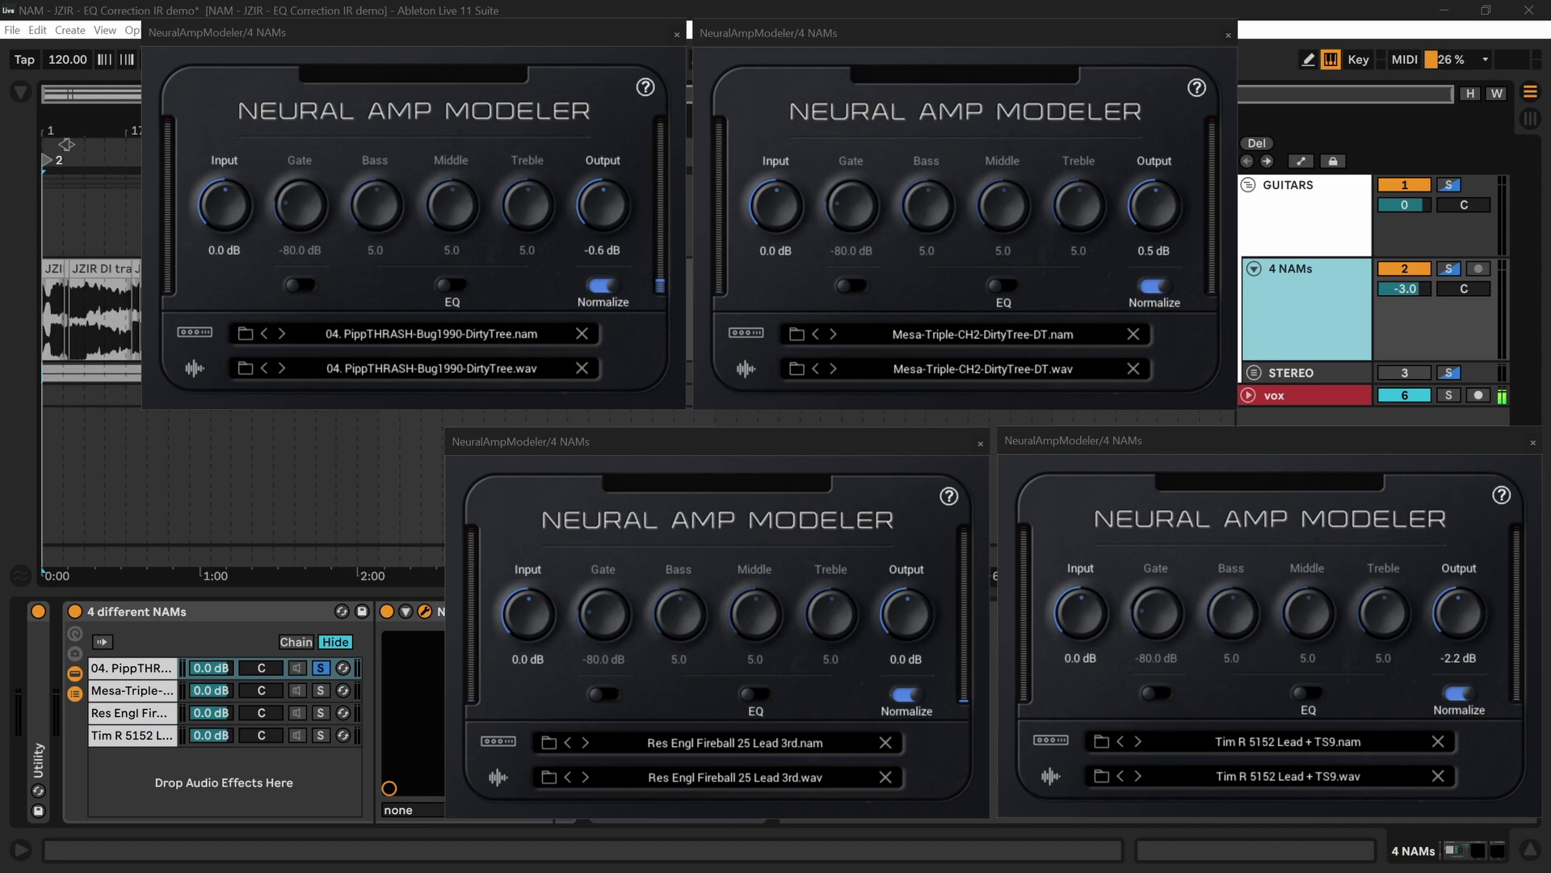
Switch to File Explorer, look through the JZIR1024 - CYN1C - TRAC3D 1N A1R folder, open its _NAM_ folder and select CYN1C-TIA - NAM.wav
key("alt+Tab")
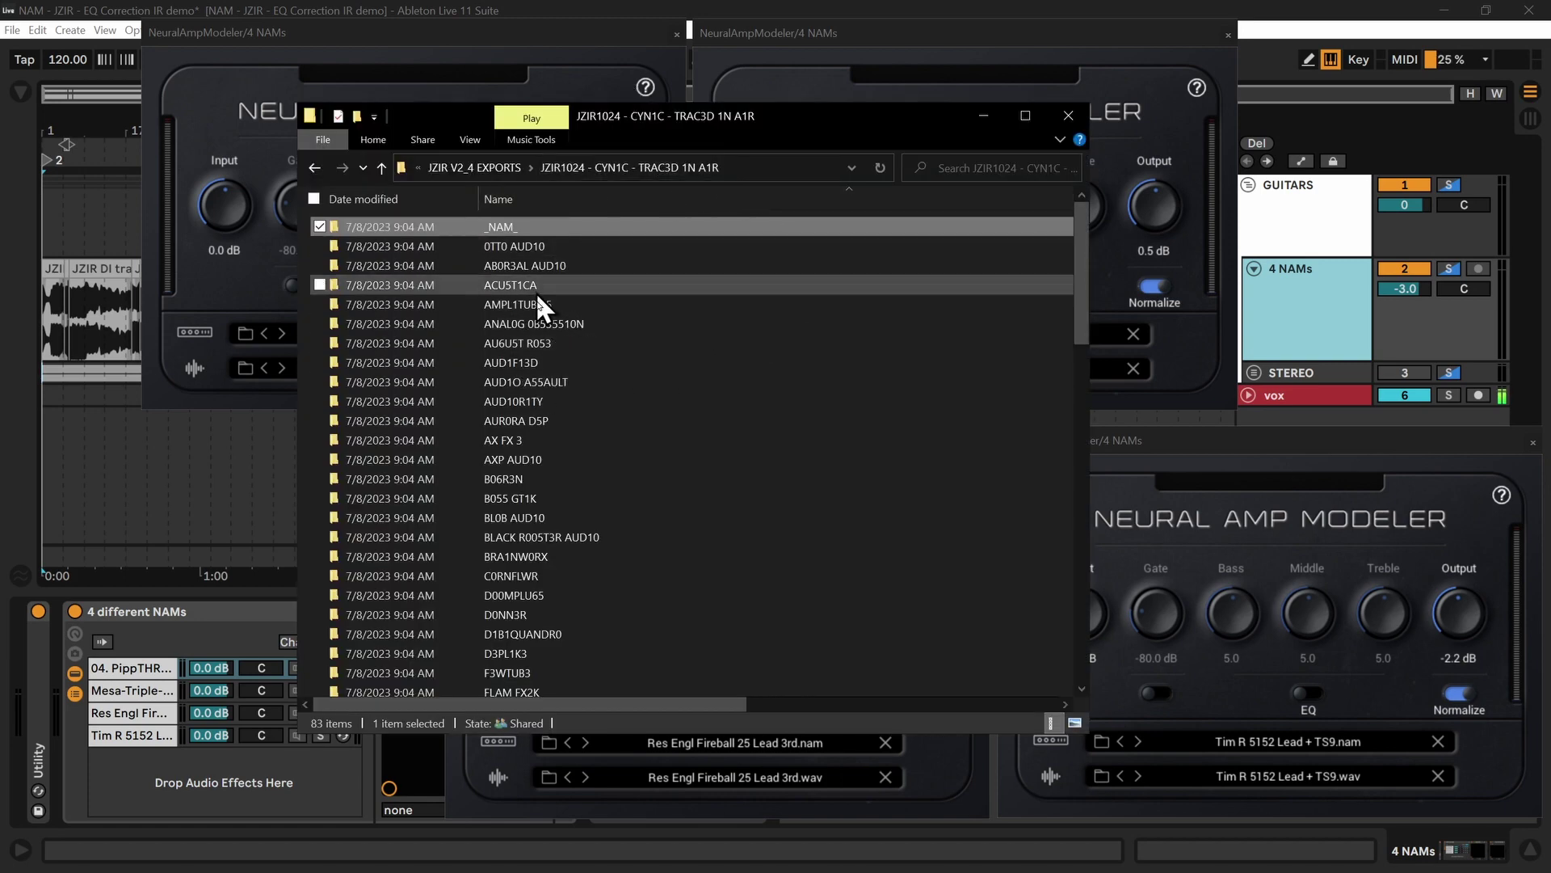
scroll(606, 469, "down", 18)
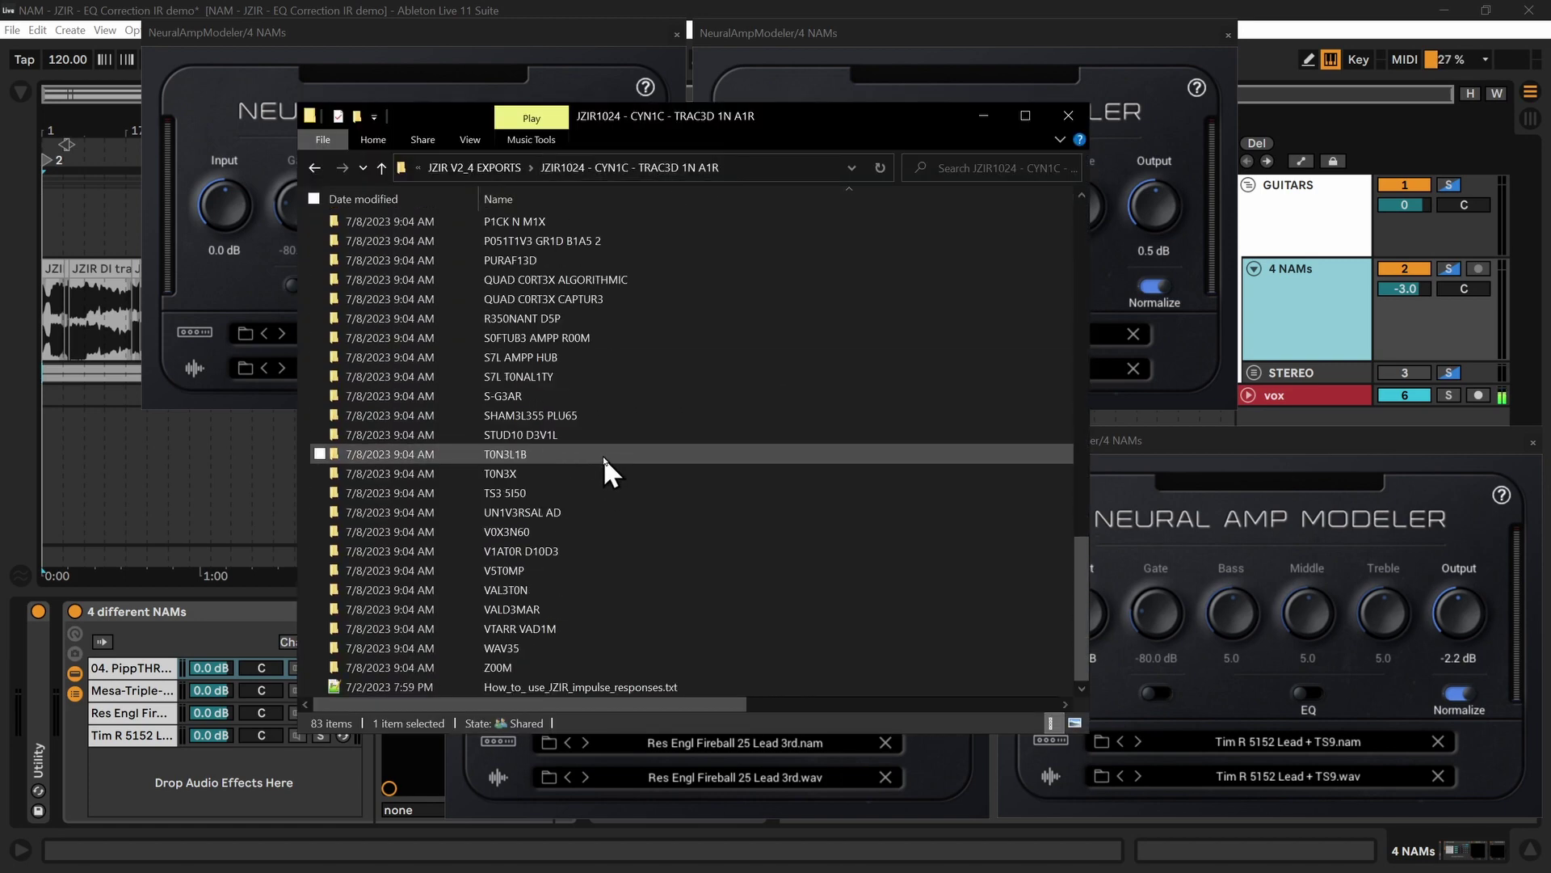
scroll(603, 455, "up", 18)
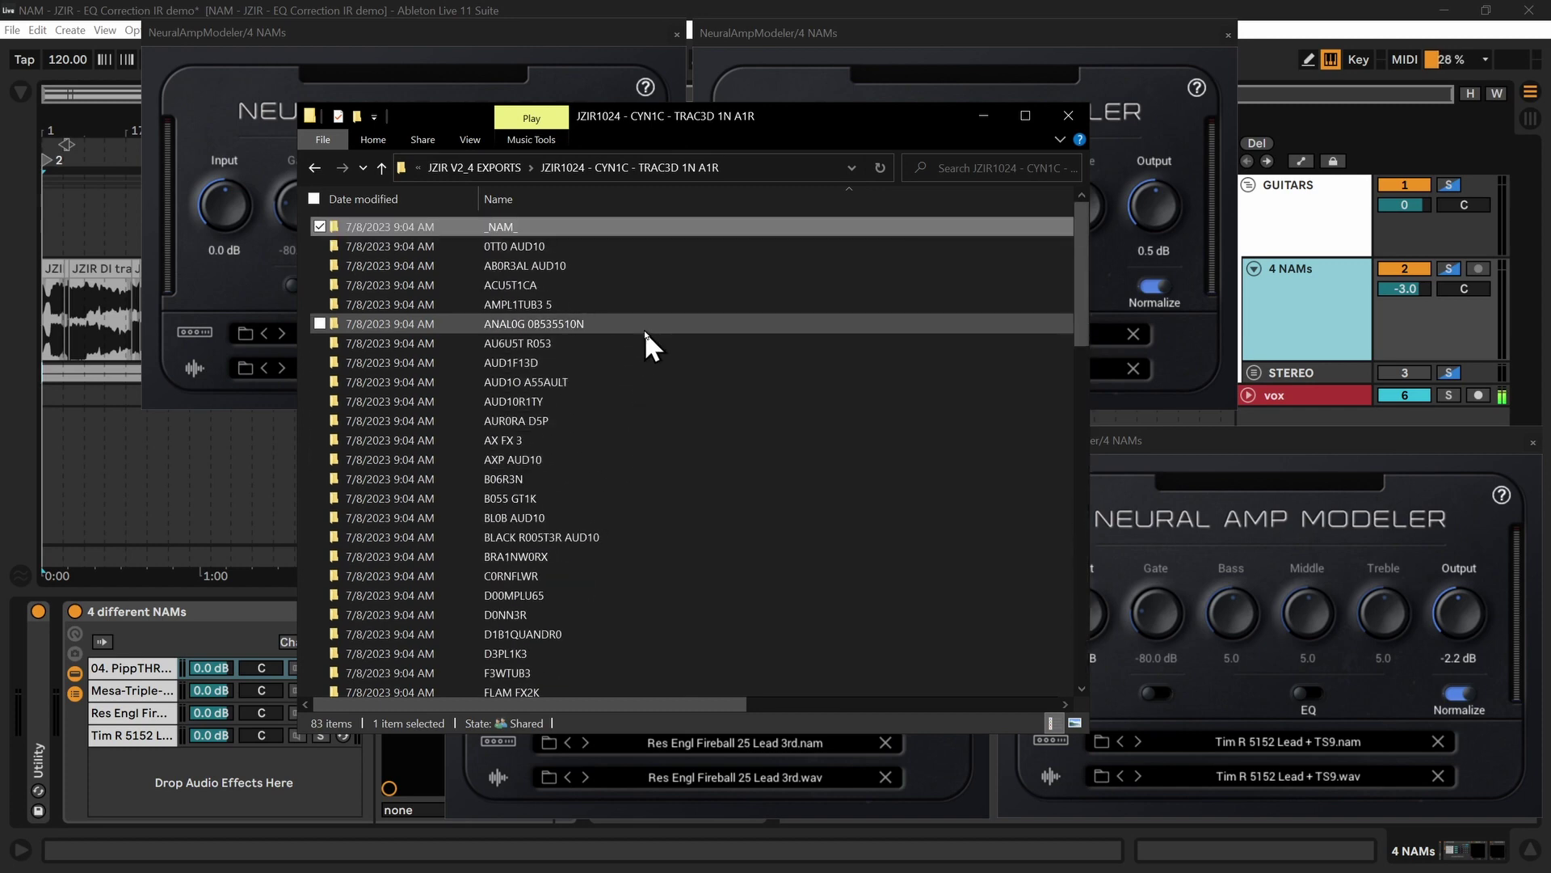
double_click(506, 228)
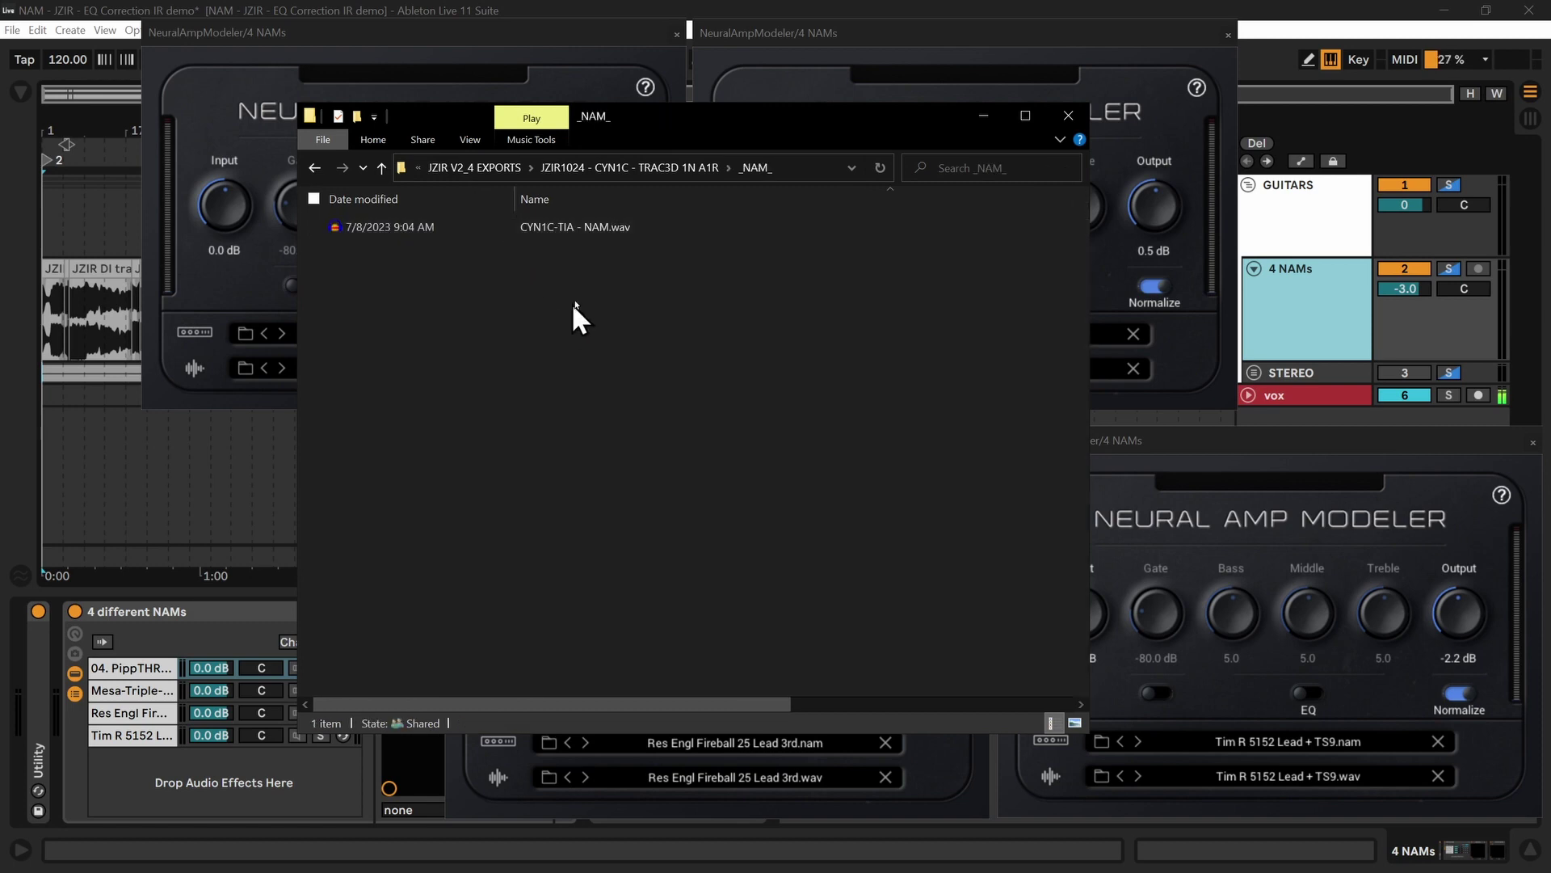
left_click(596, 229)
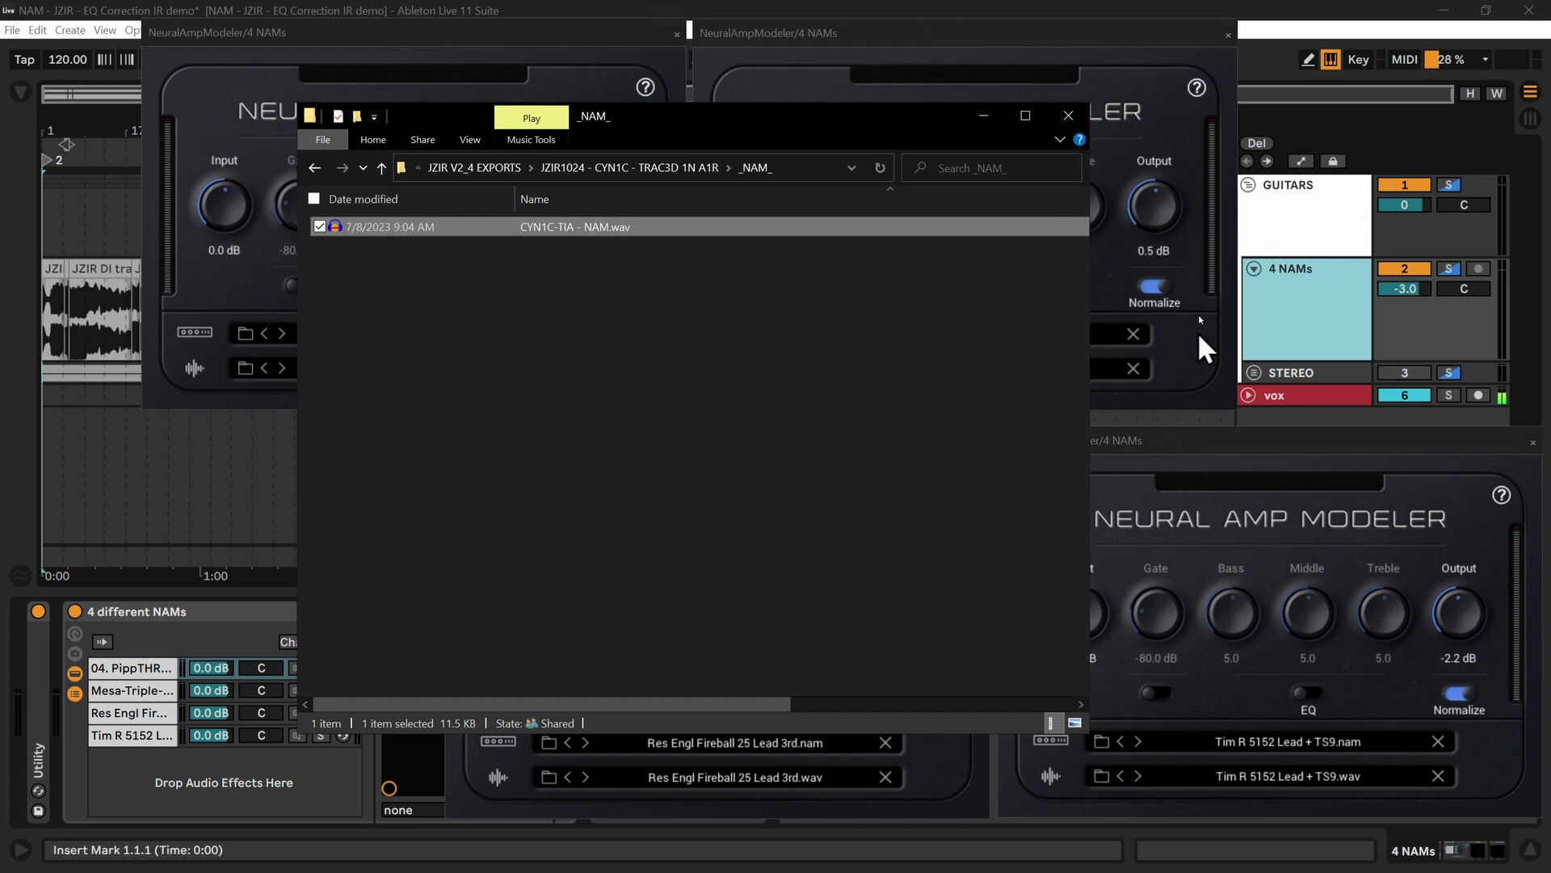
left_click(981, 114)
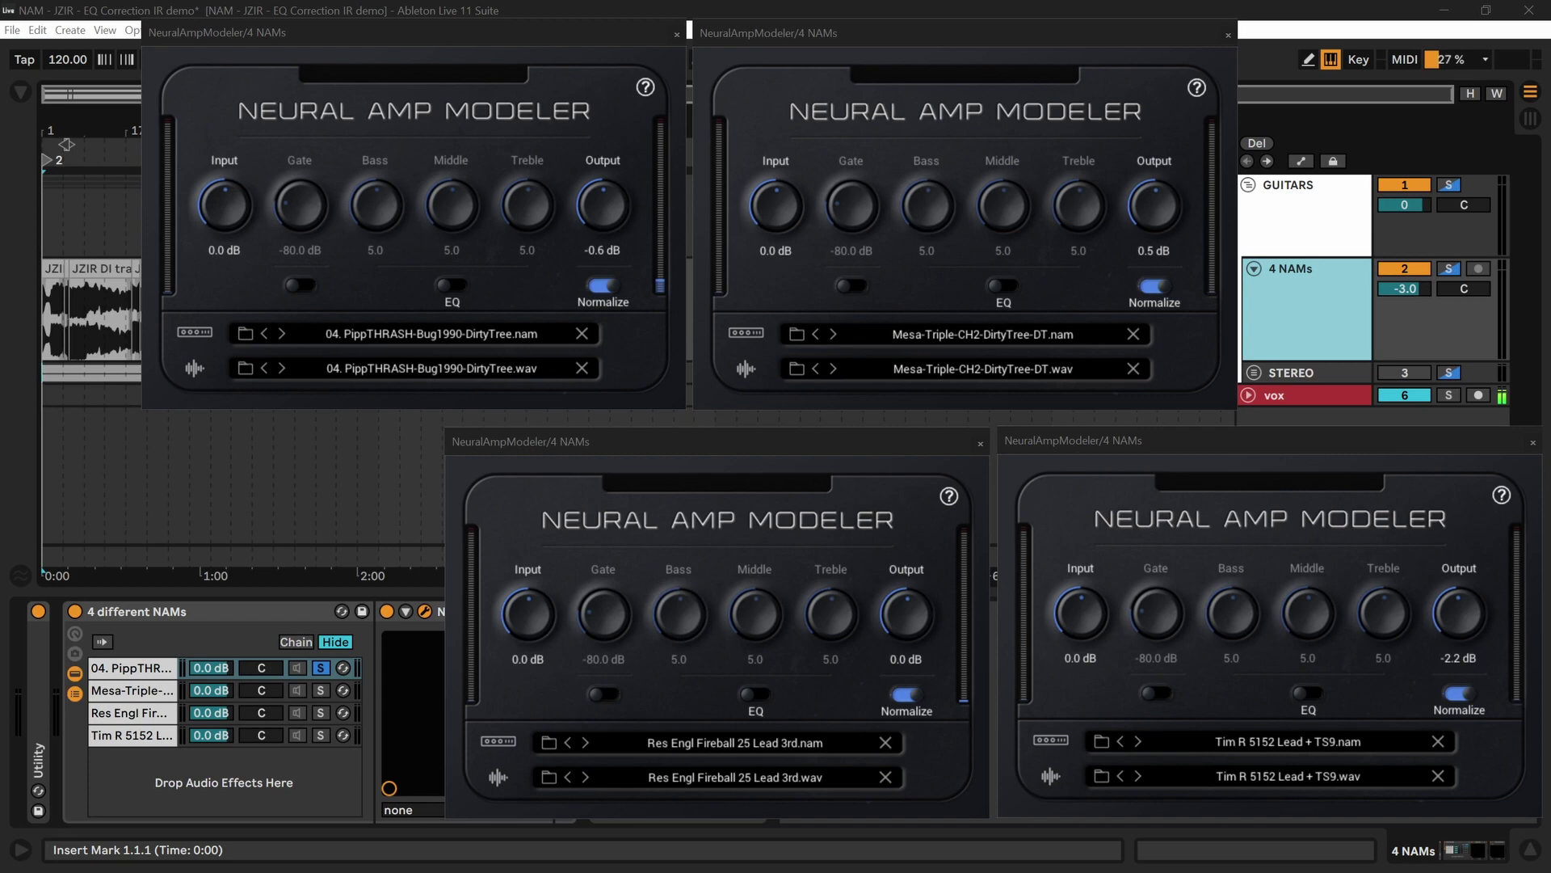
key("alt+Tab")
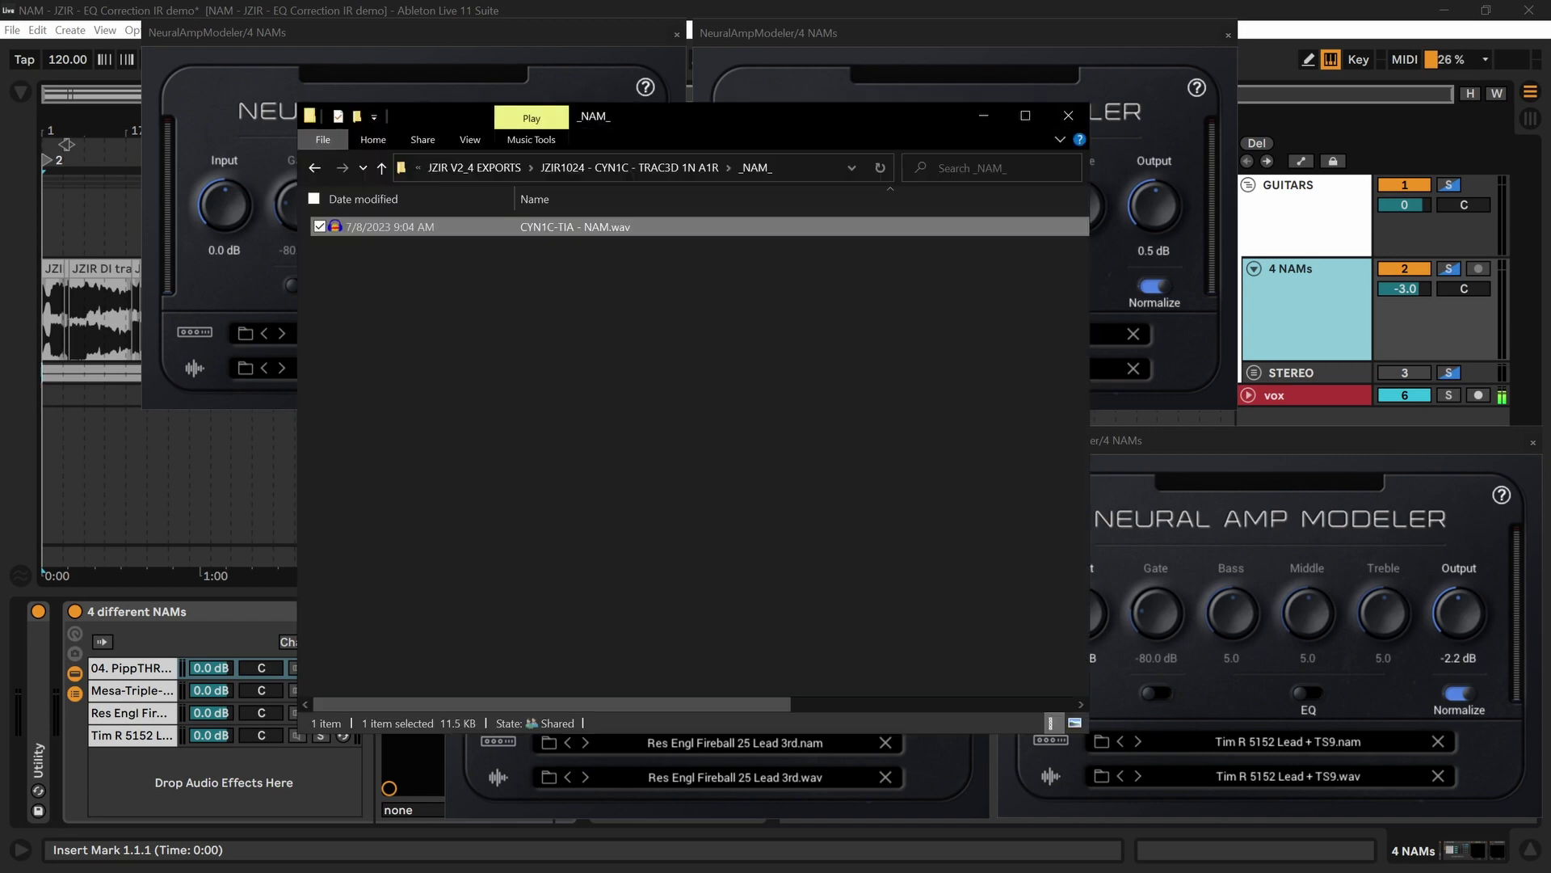
left_click(594, 311)
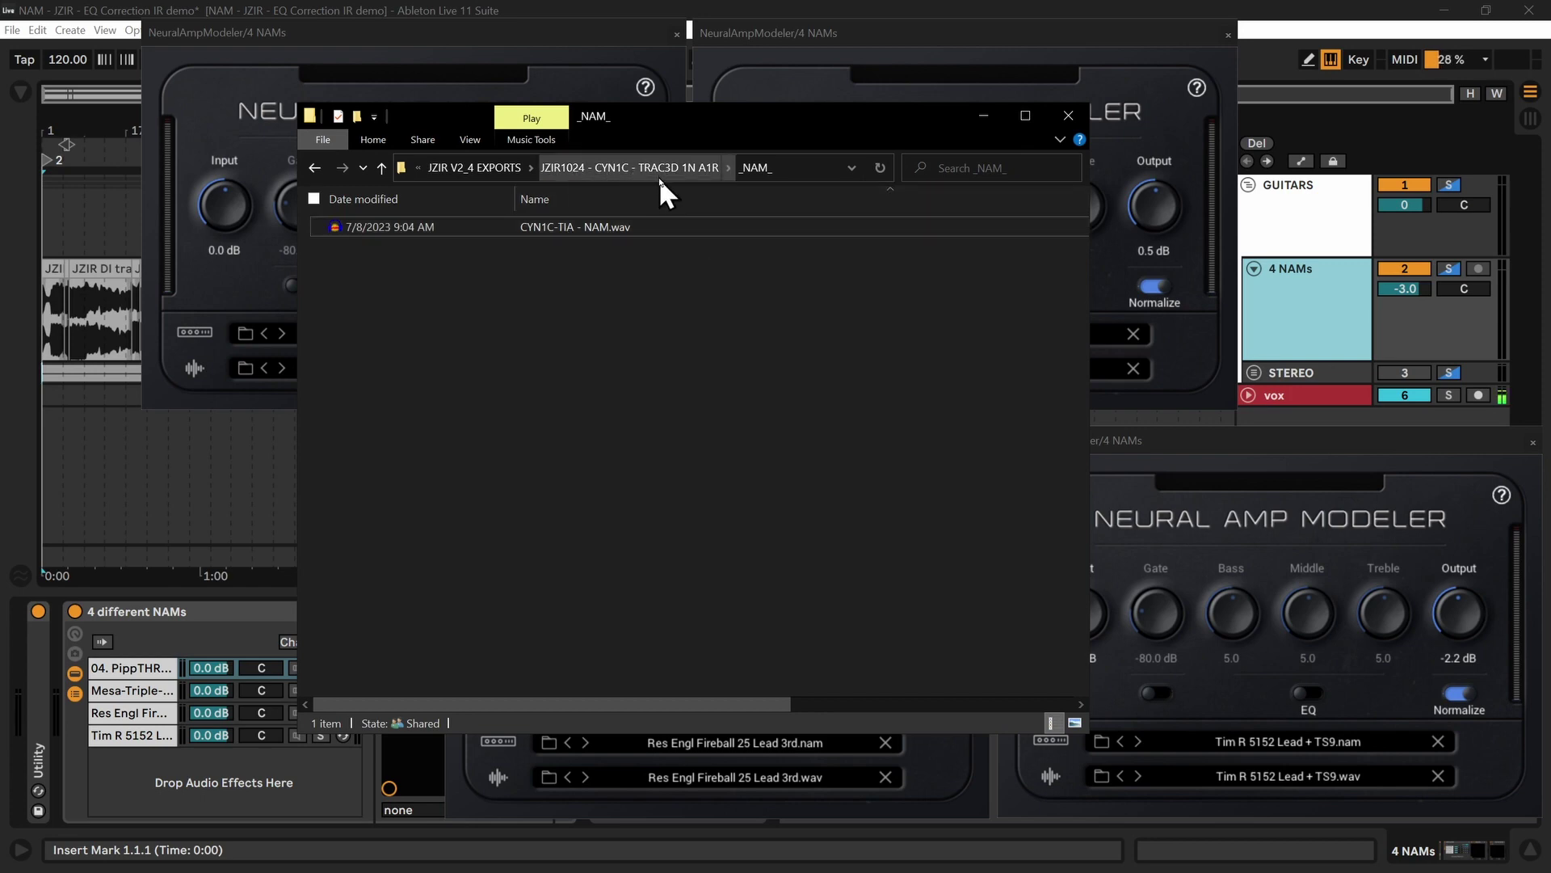
left_click(560, 227)
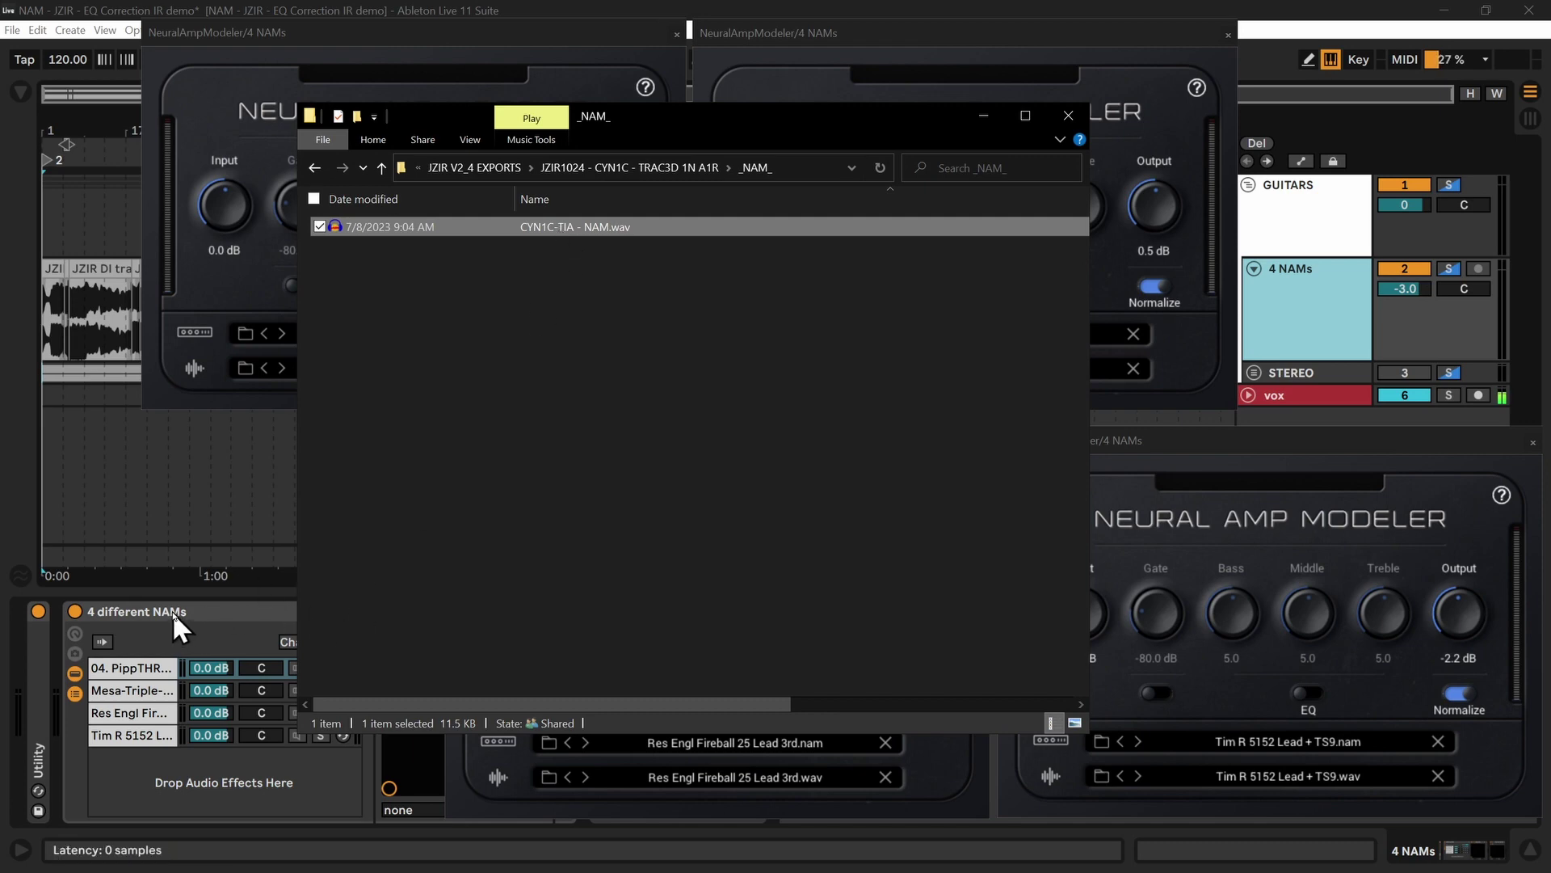
Switch back to Ableton Live and select the 4 NAMs track to display its chains and amp plugin windows
left_click(228, 454)
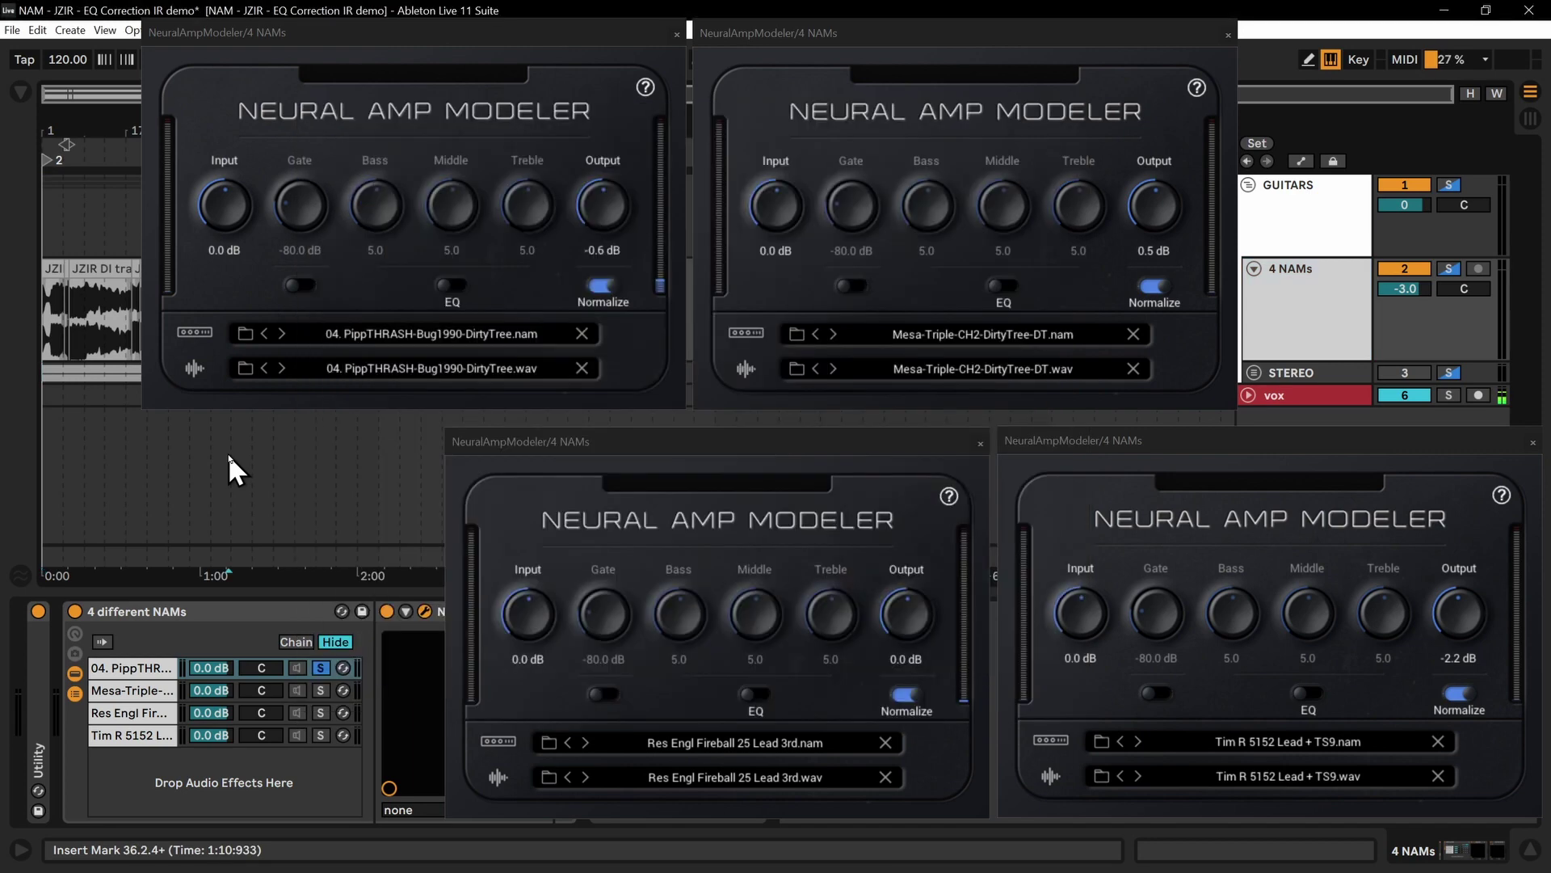
left_click(1044, 237)
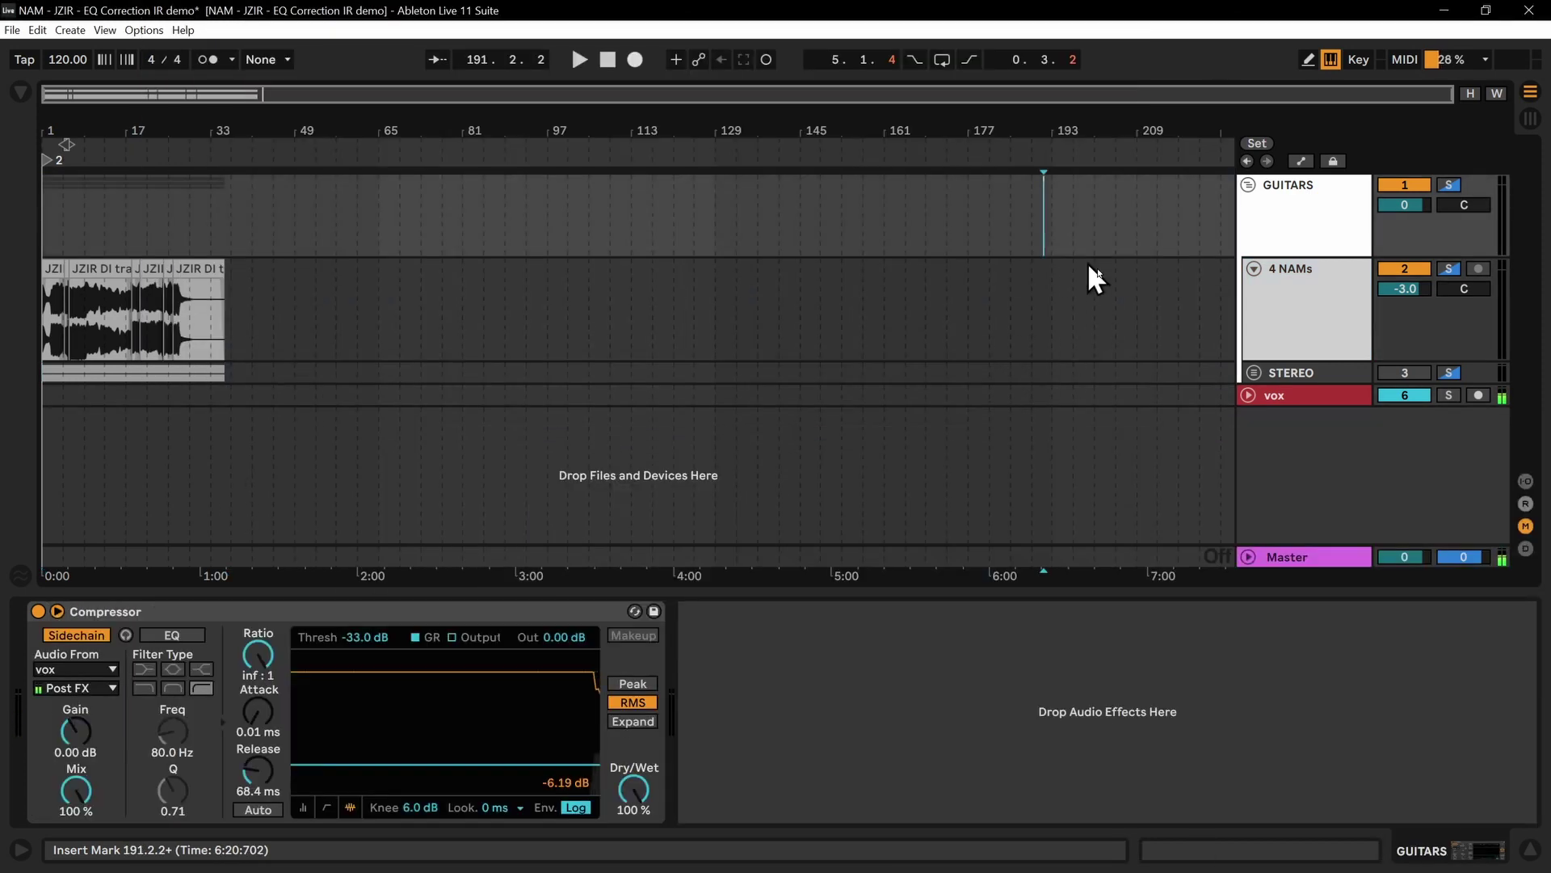
left_click(1301, 333)
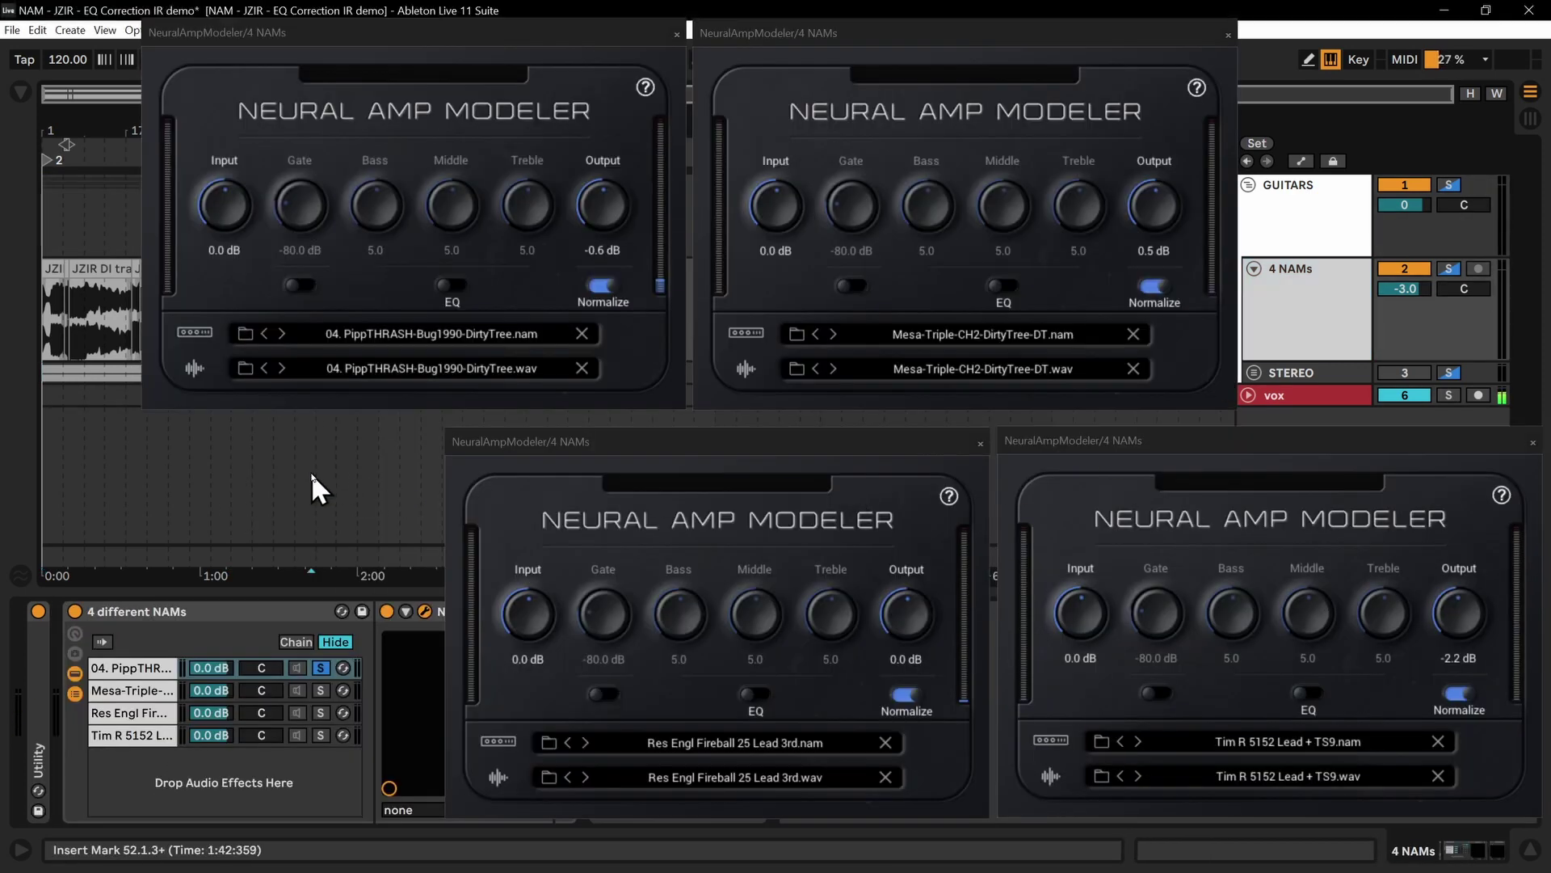
left_click(312, 471)
left_click(1303, 306)
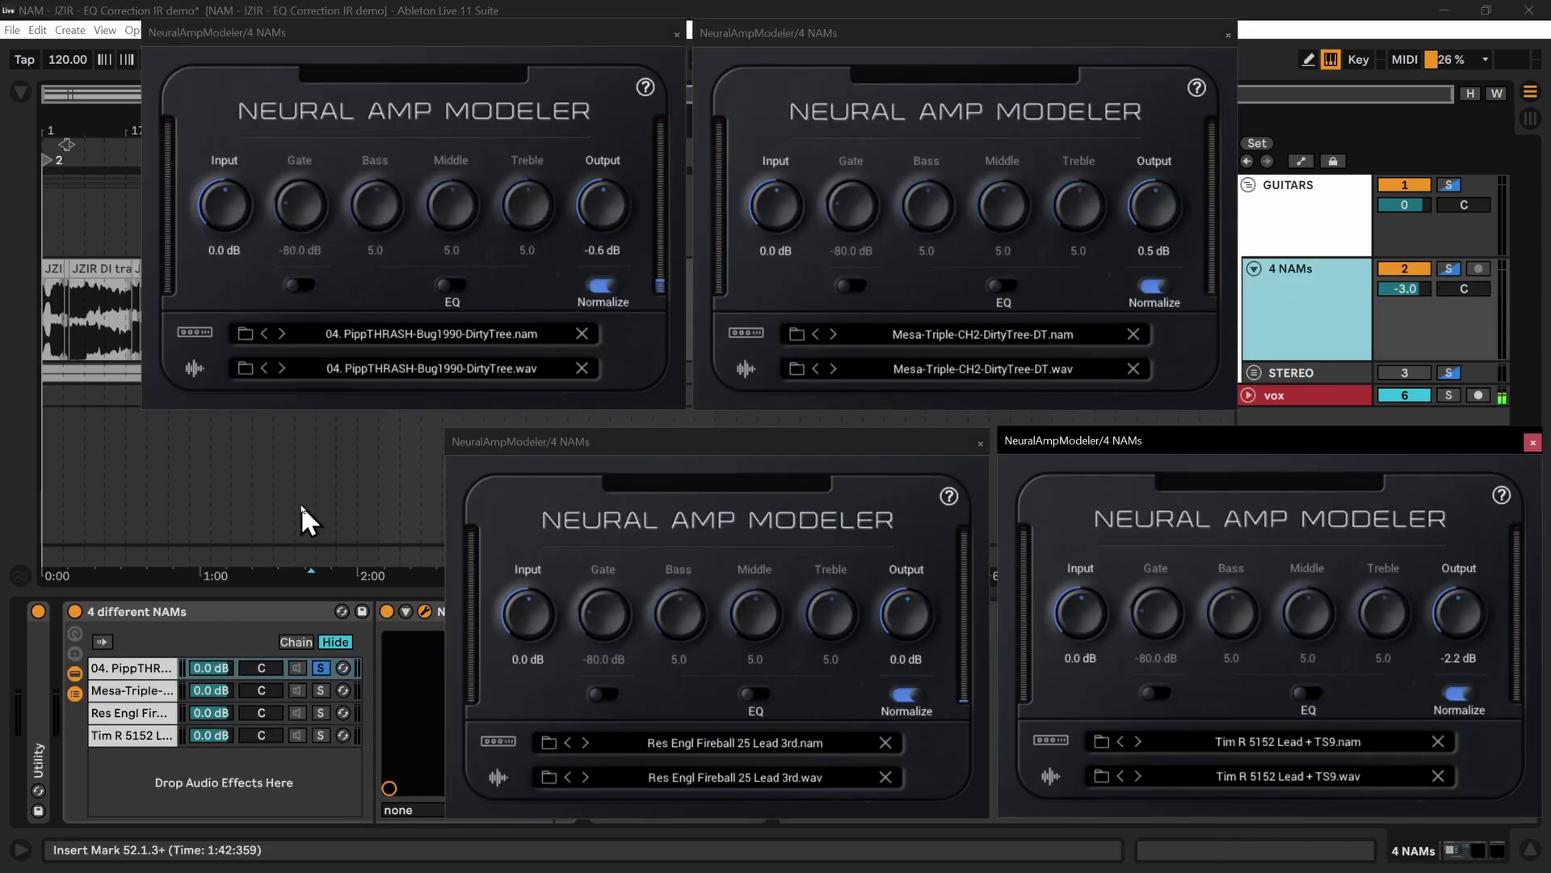
Open MConvolutionEZ on the 4 NAMs track and load CYN1C-TIA - NAM.wav into it from File Explorer
left_click(420, 517)
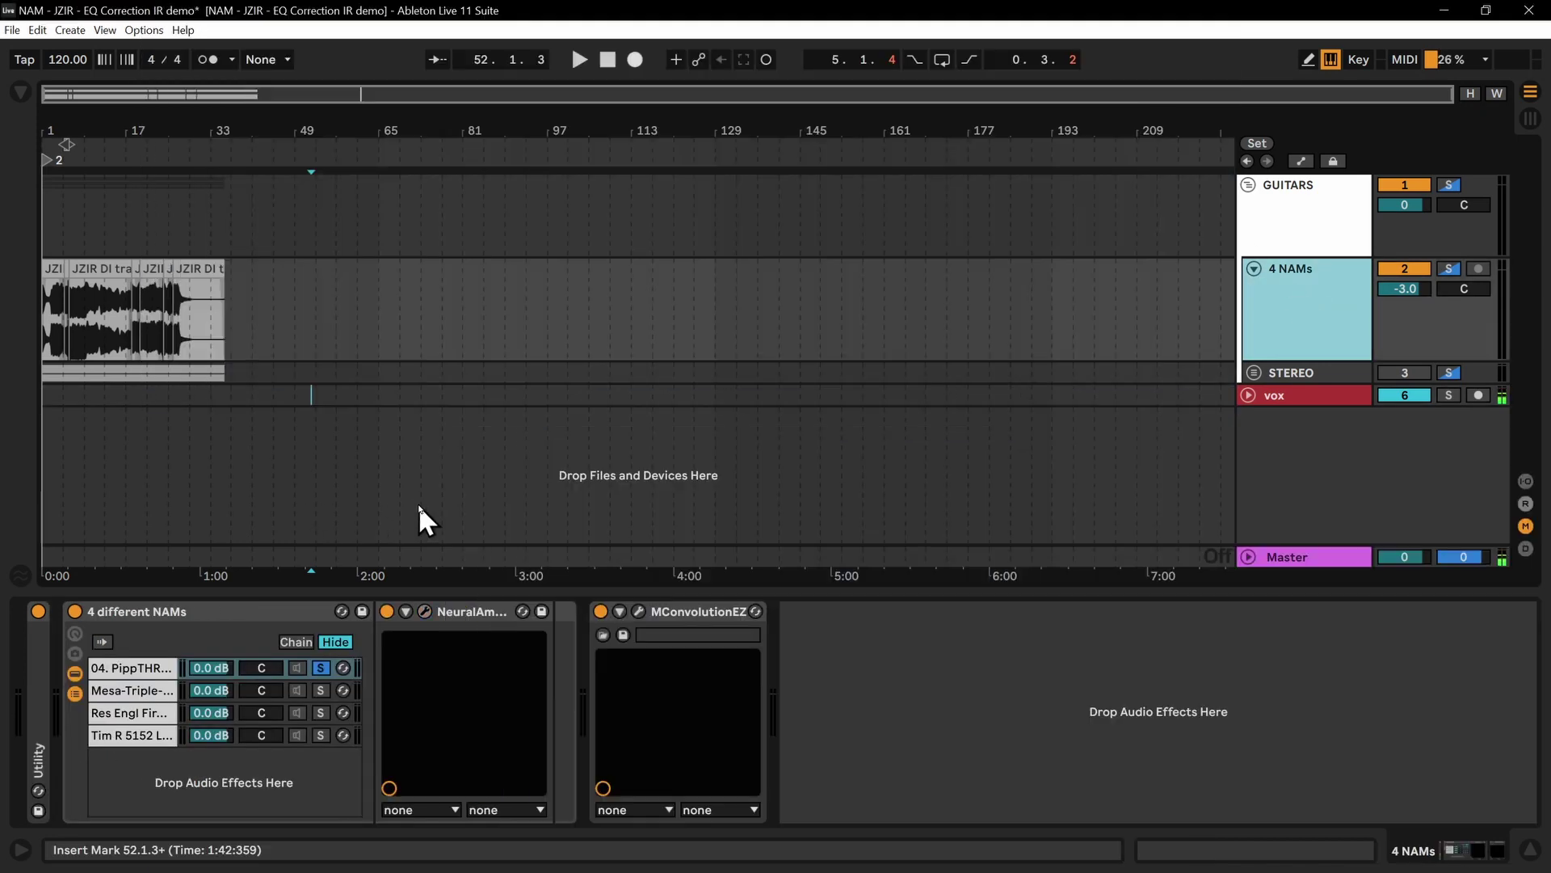
left_click(637, 612)
left_click(269, 491)
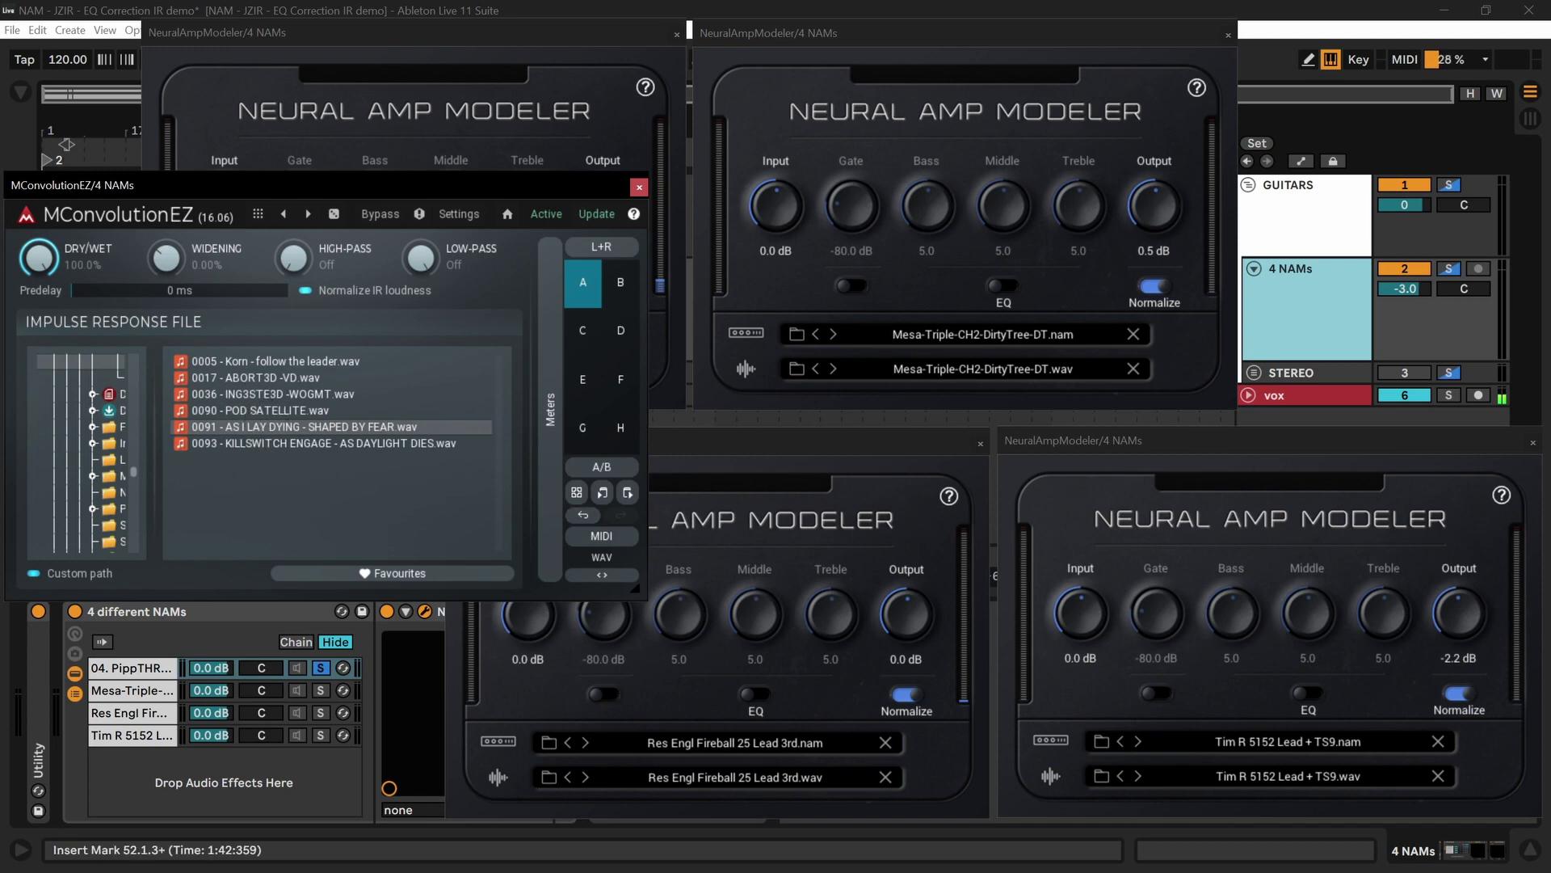
key("alt+Tab")
left_click_drag(680, 118, 972, 100)
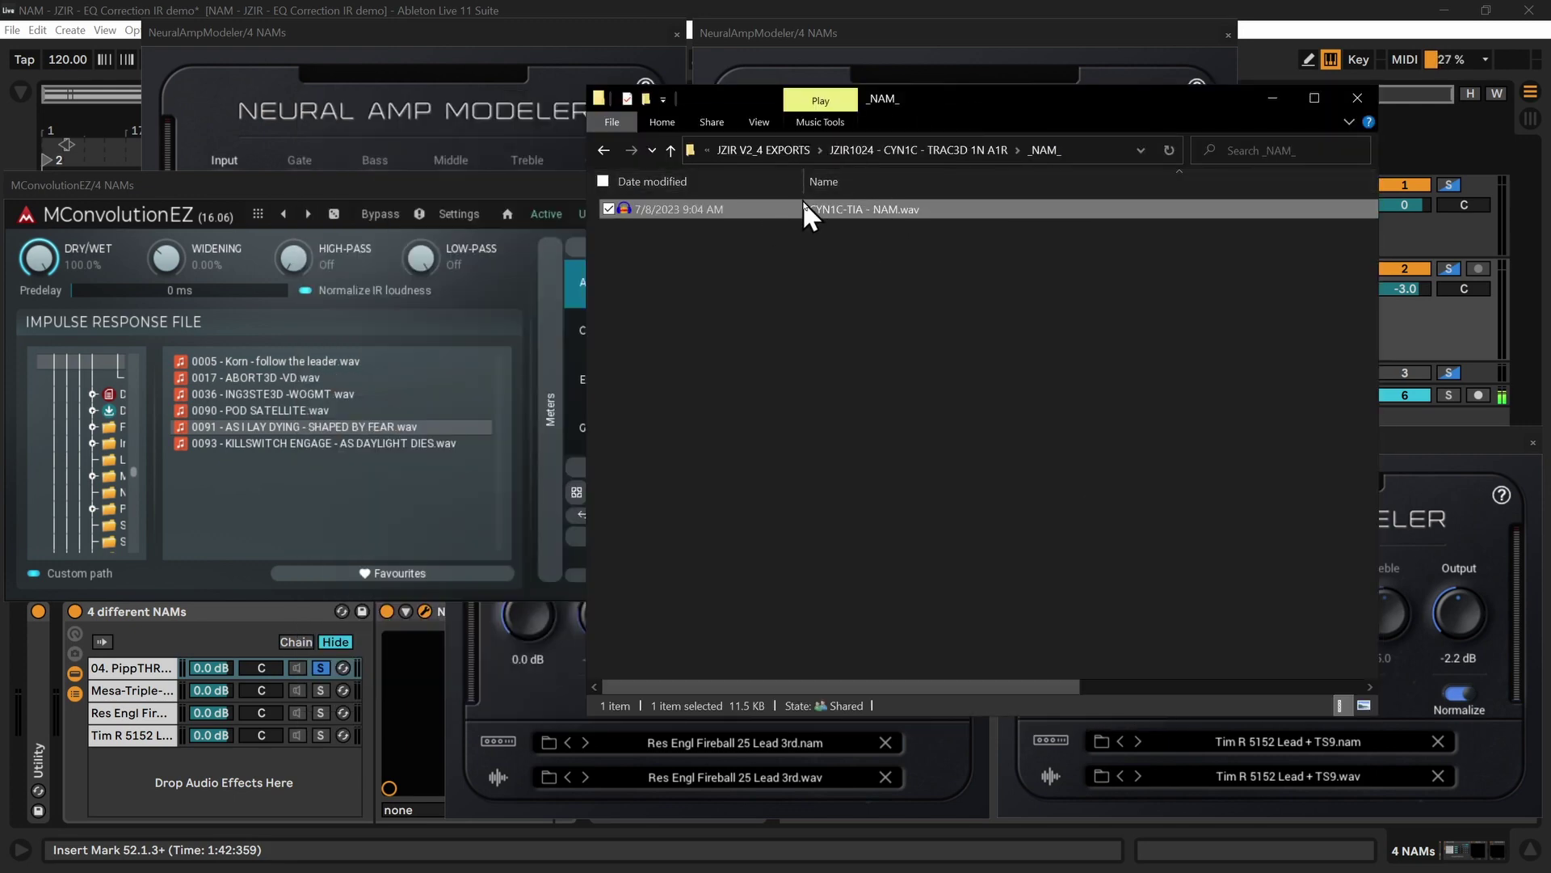
left_click_drag(832, 208, 259, 396)
left_click(262, 399)
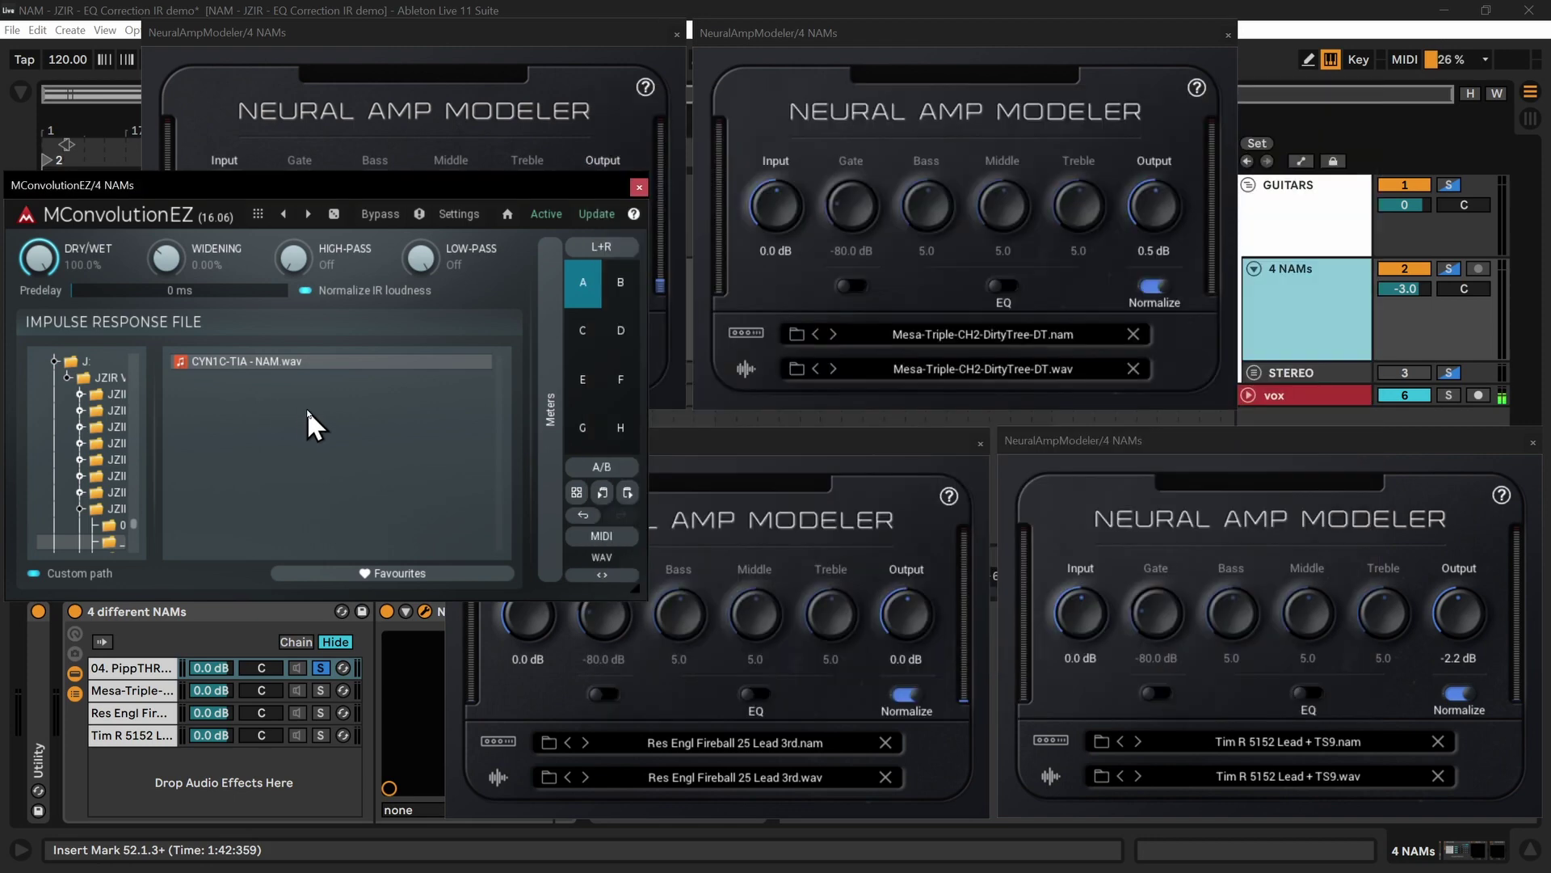
Play the guitar track through the cab IR and solo the Mesa-Triple, Res Engl Fireball and Tim R 5152 chains in turn
left_click(45, 158)
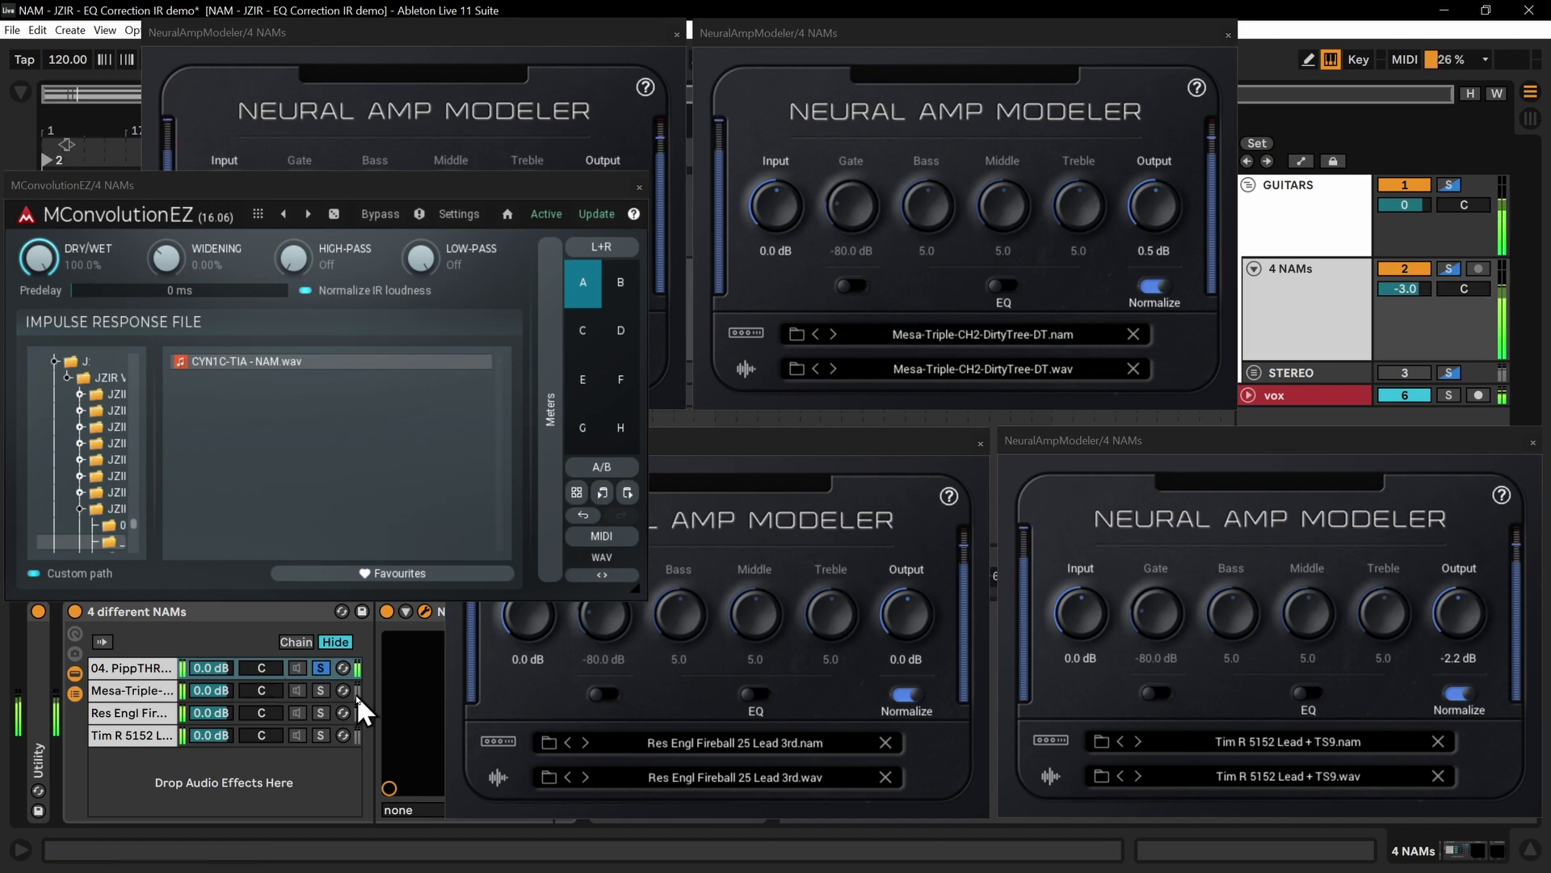
left_click(320, 690)
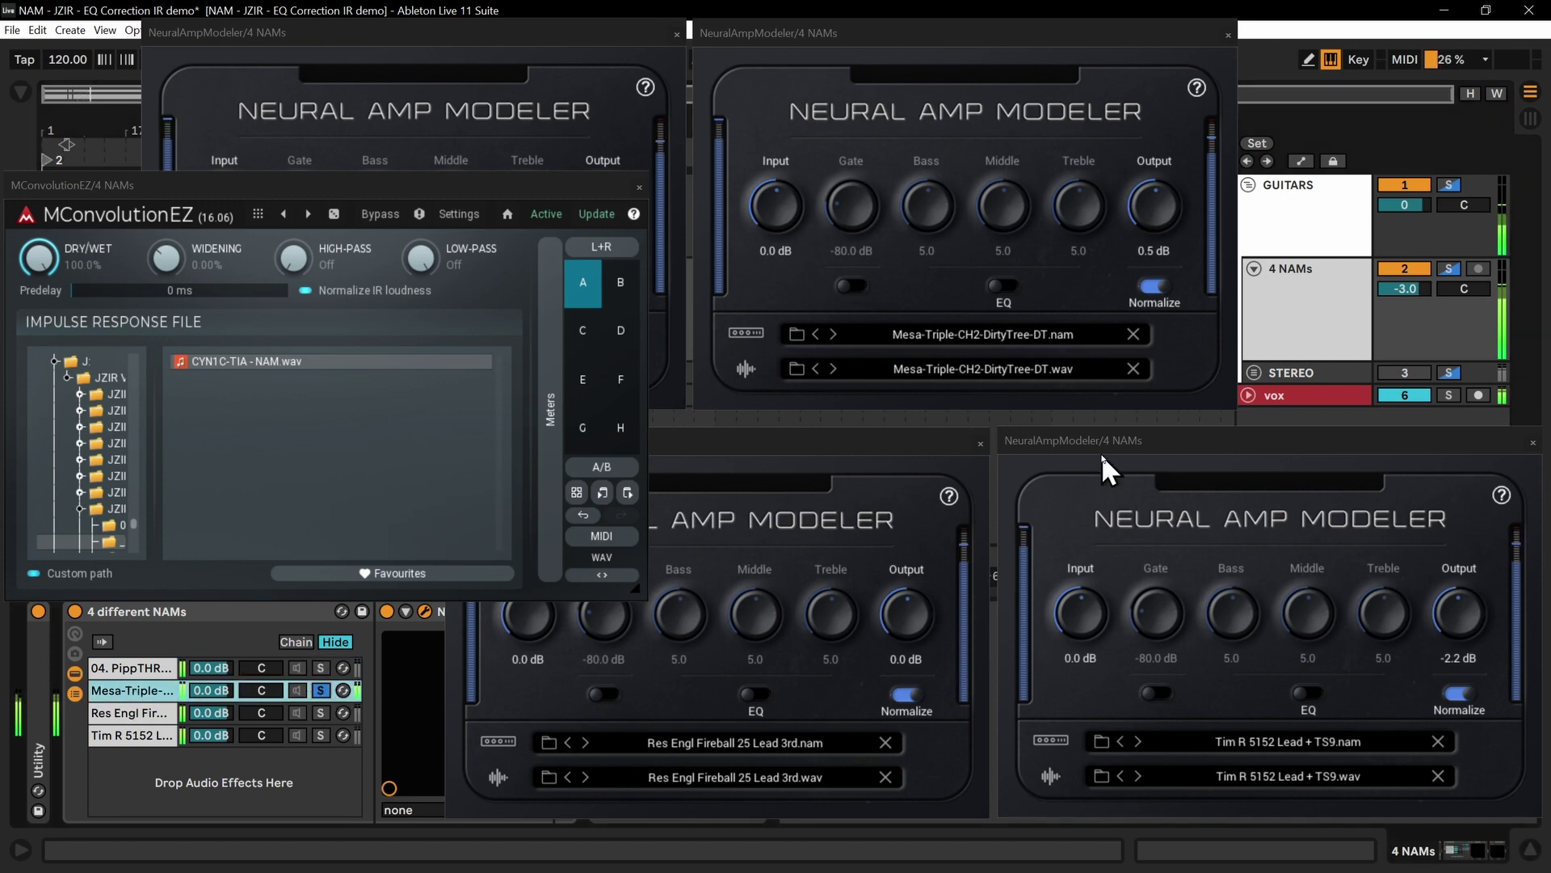
left_click(320, 712)
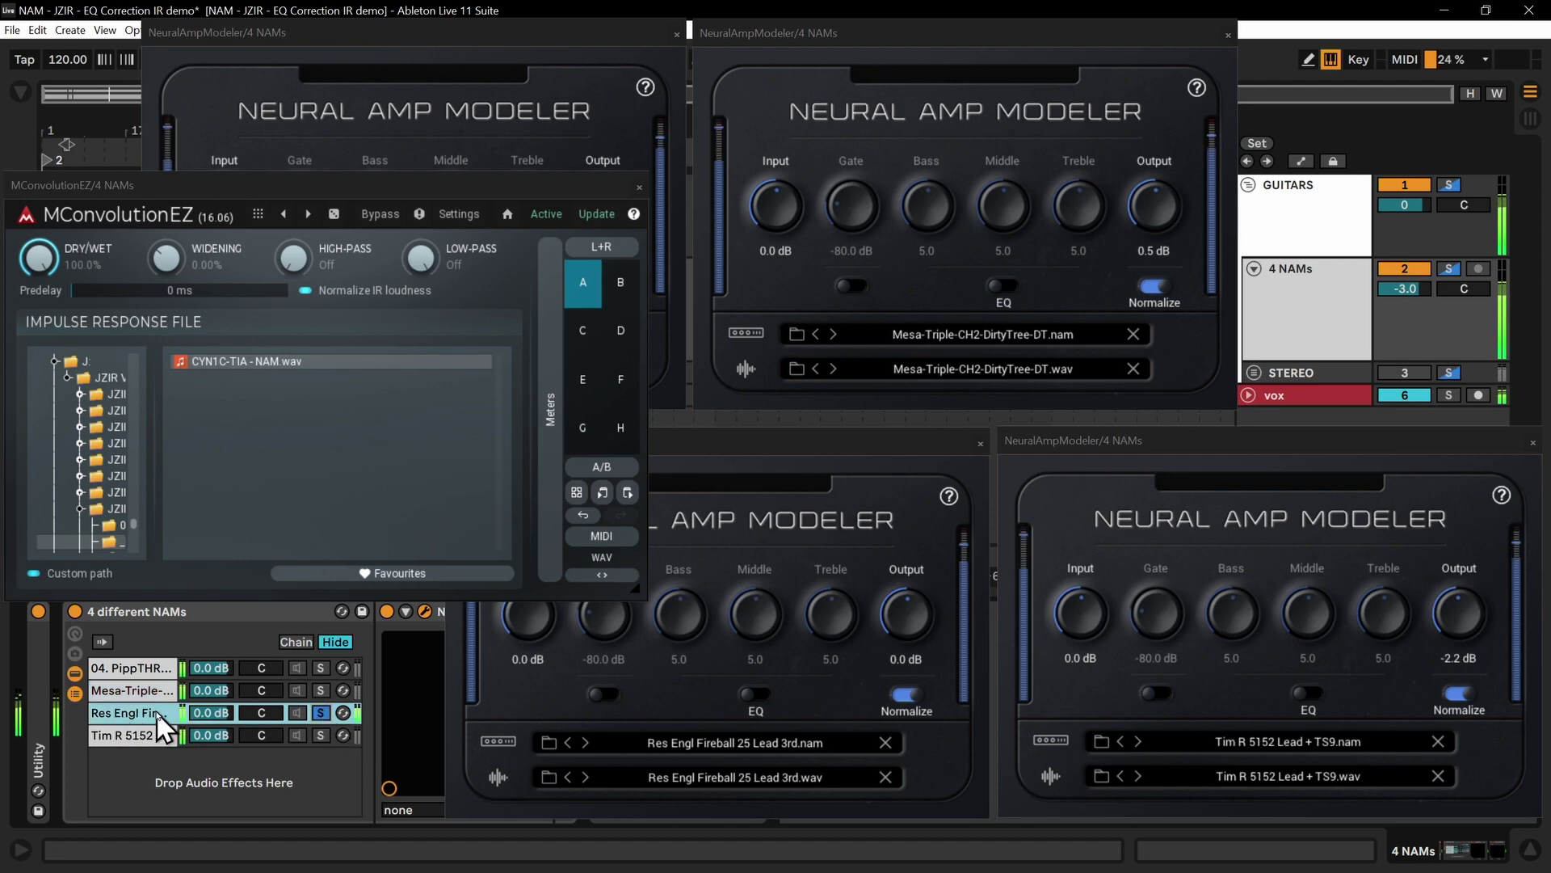
left_click(315, 735)
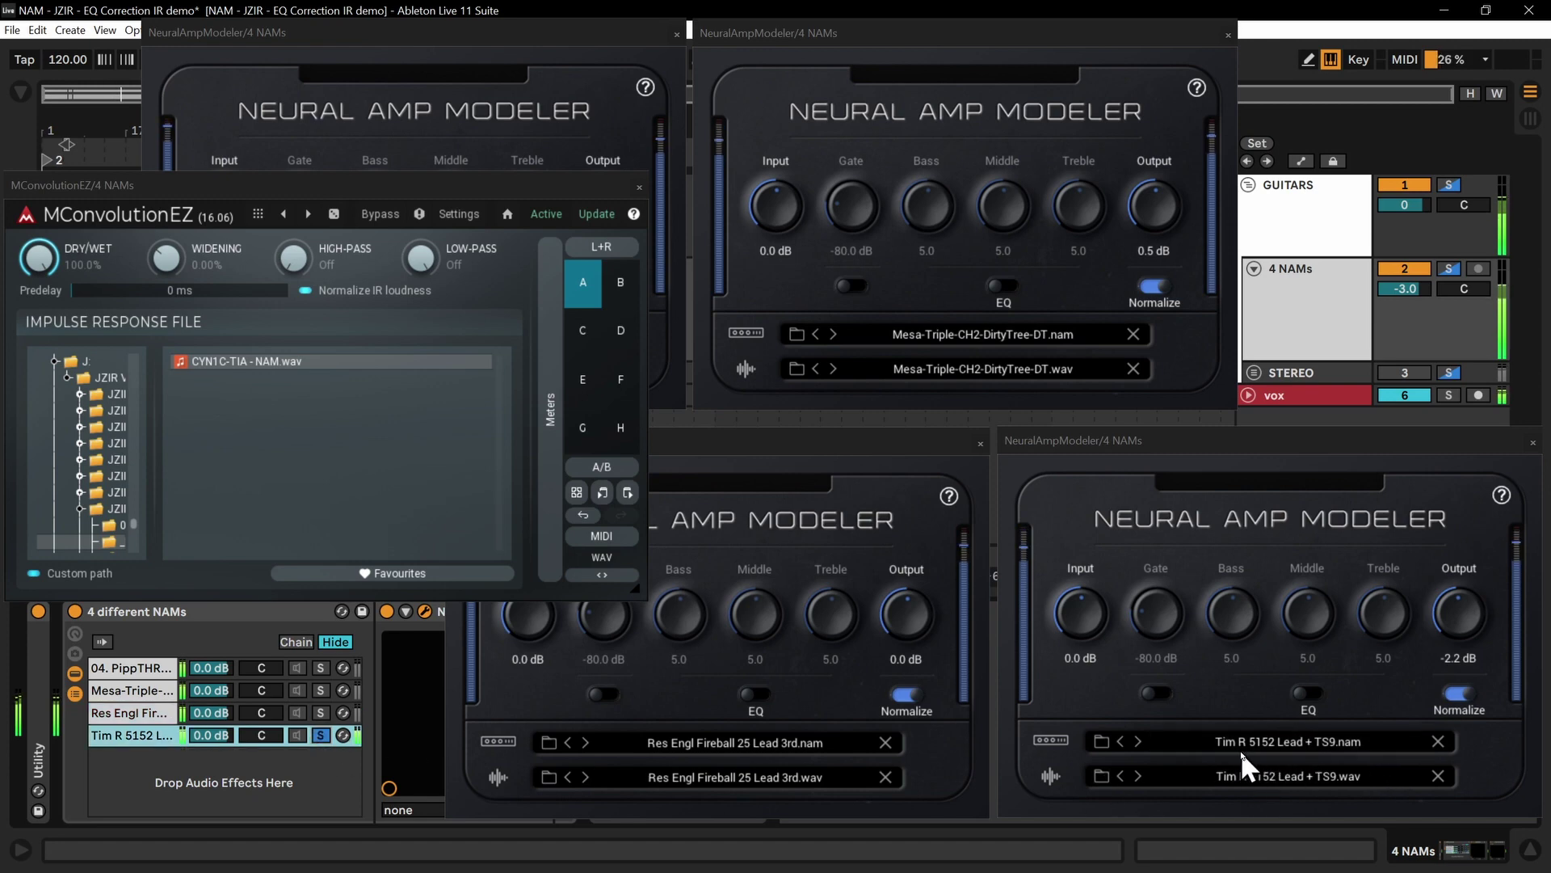
Switch the Tim R 5152 chain's Neural Amp Modeler off and back on to compare the sound, and stop playback
left_click(388, 610)
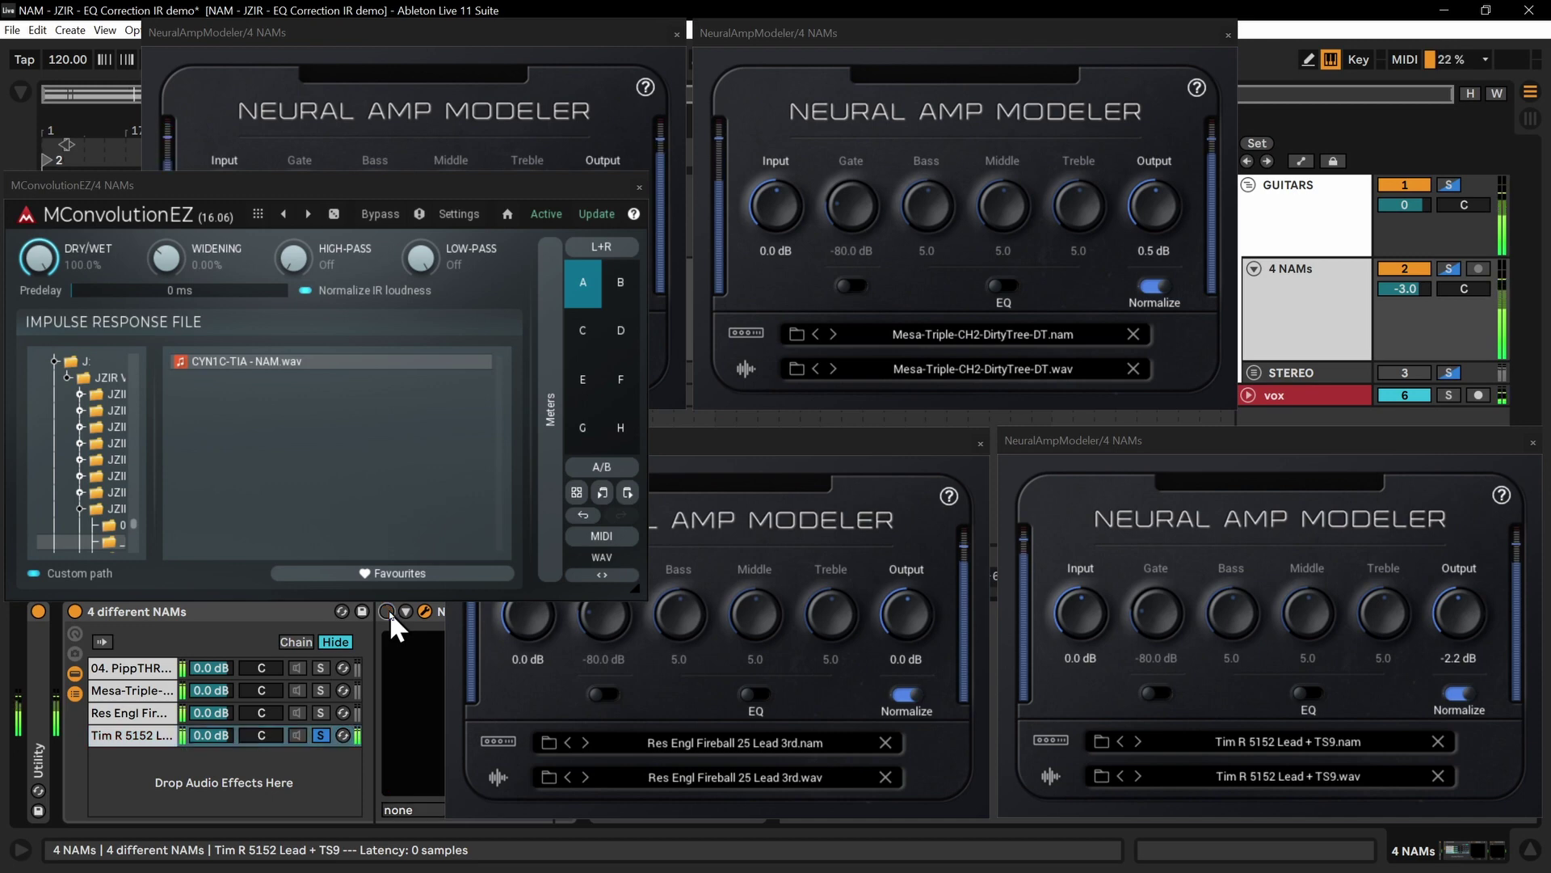
left_click(388, 610)
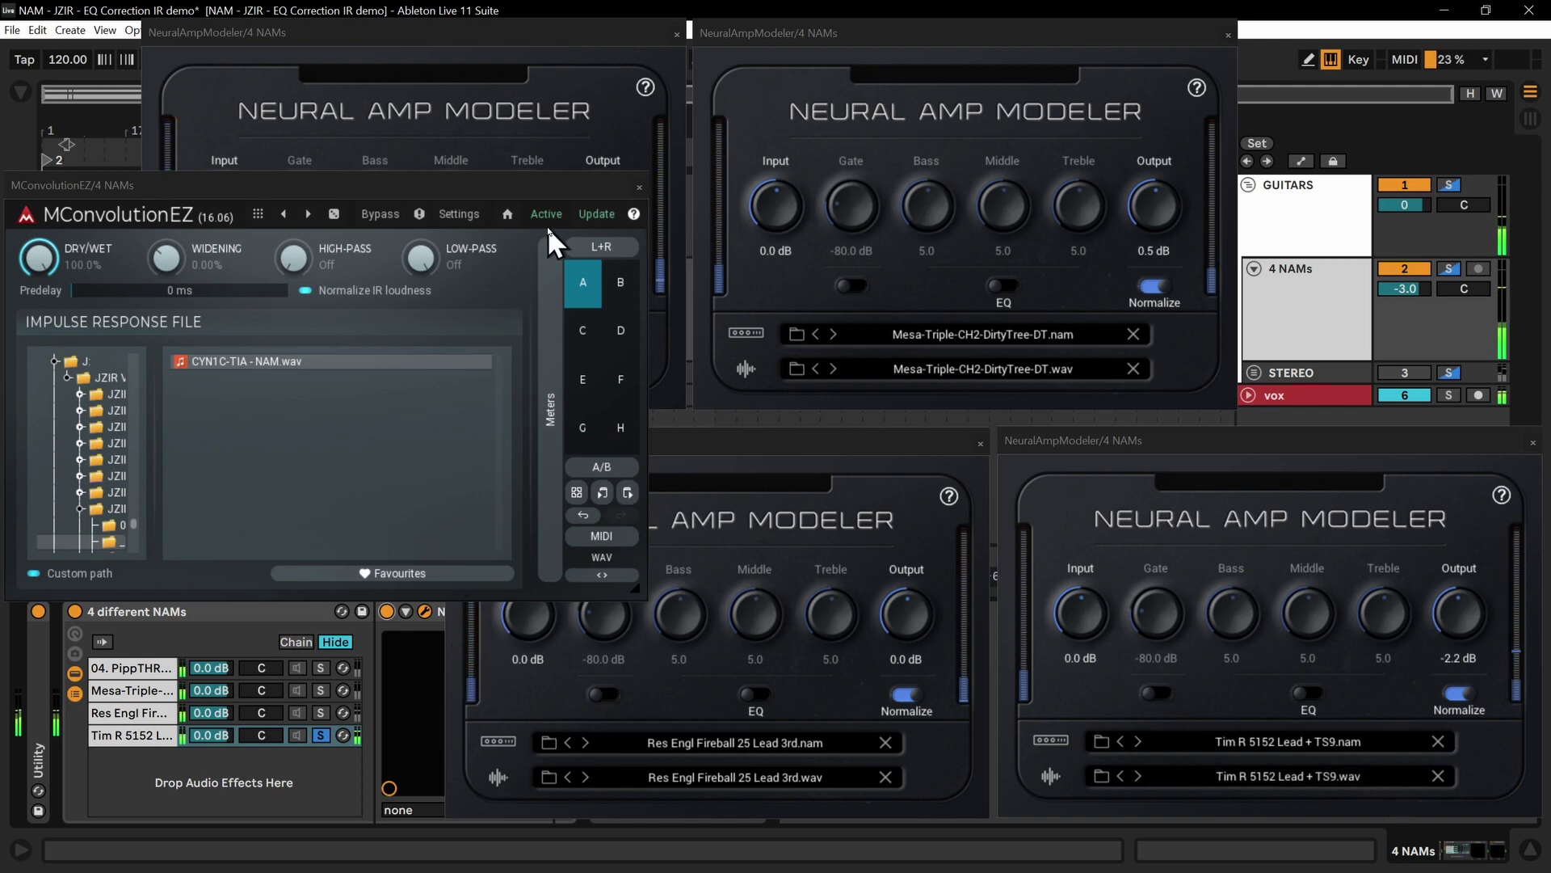
left_click(244, 362)
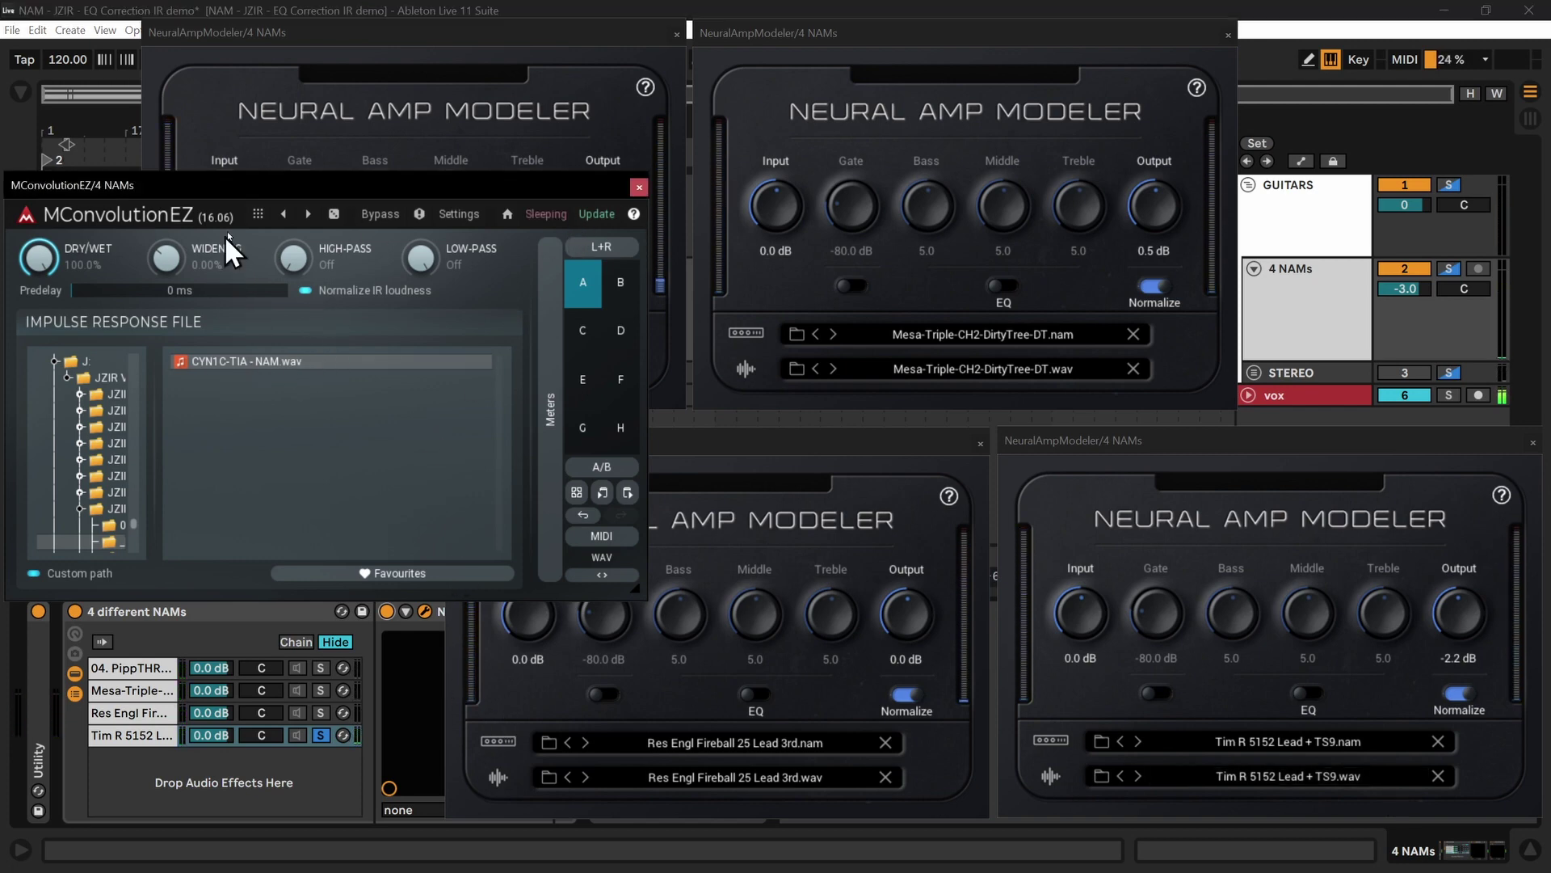
Review the 4 NAMs device chain, selecting the 4 different NAMs rack and its Neural Amp Modeler, and bring the amp windows back up
left_click_drag(278, 183, 554, 157)
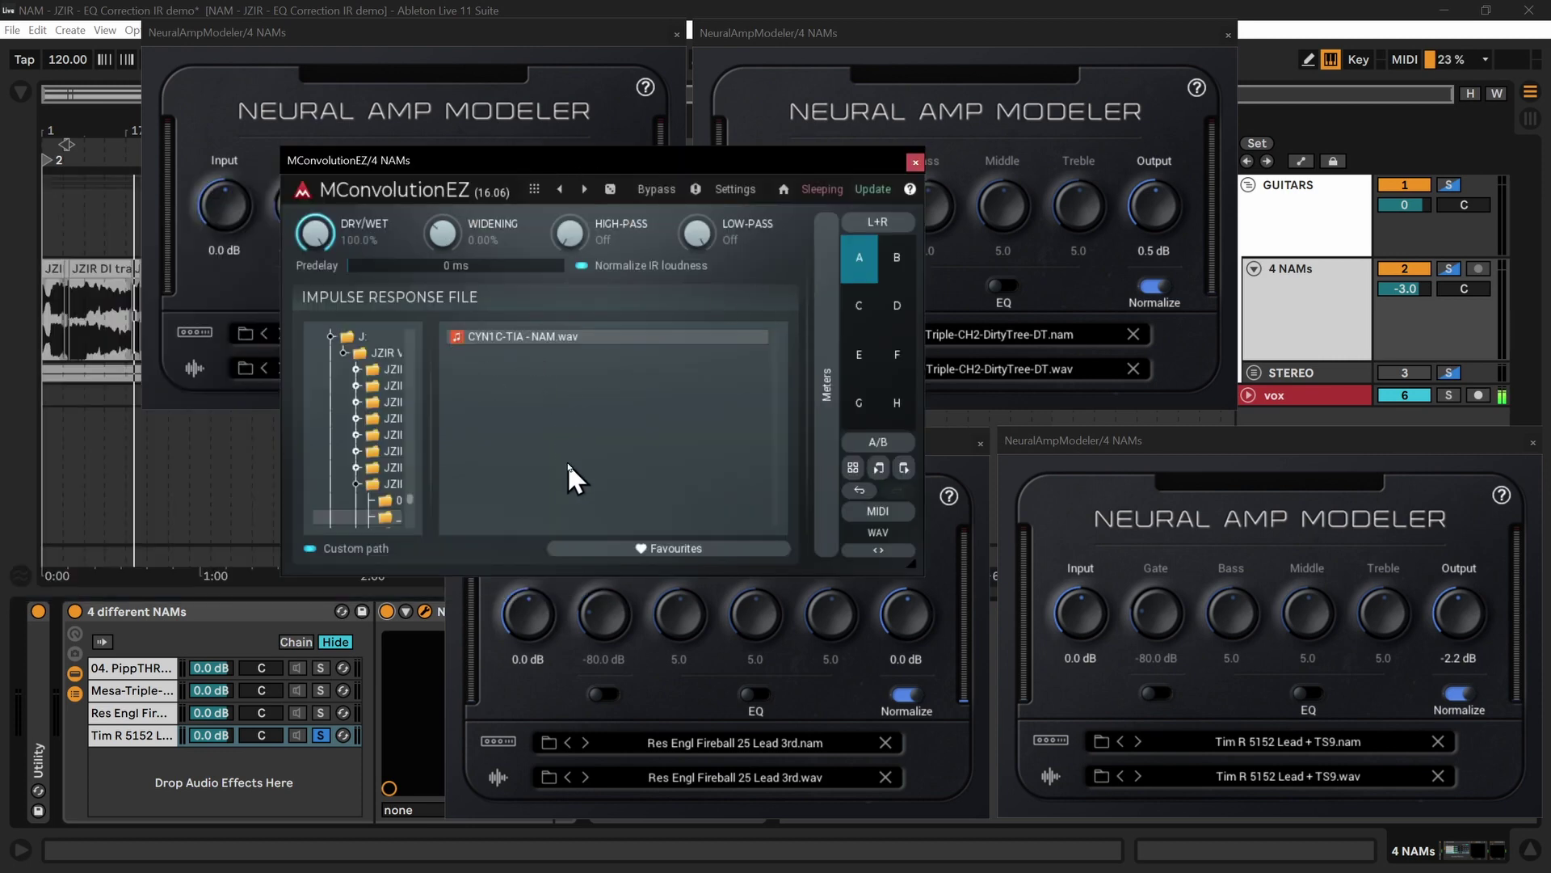
left_click(228, 470)
left_click(1319, 315)
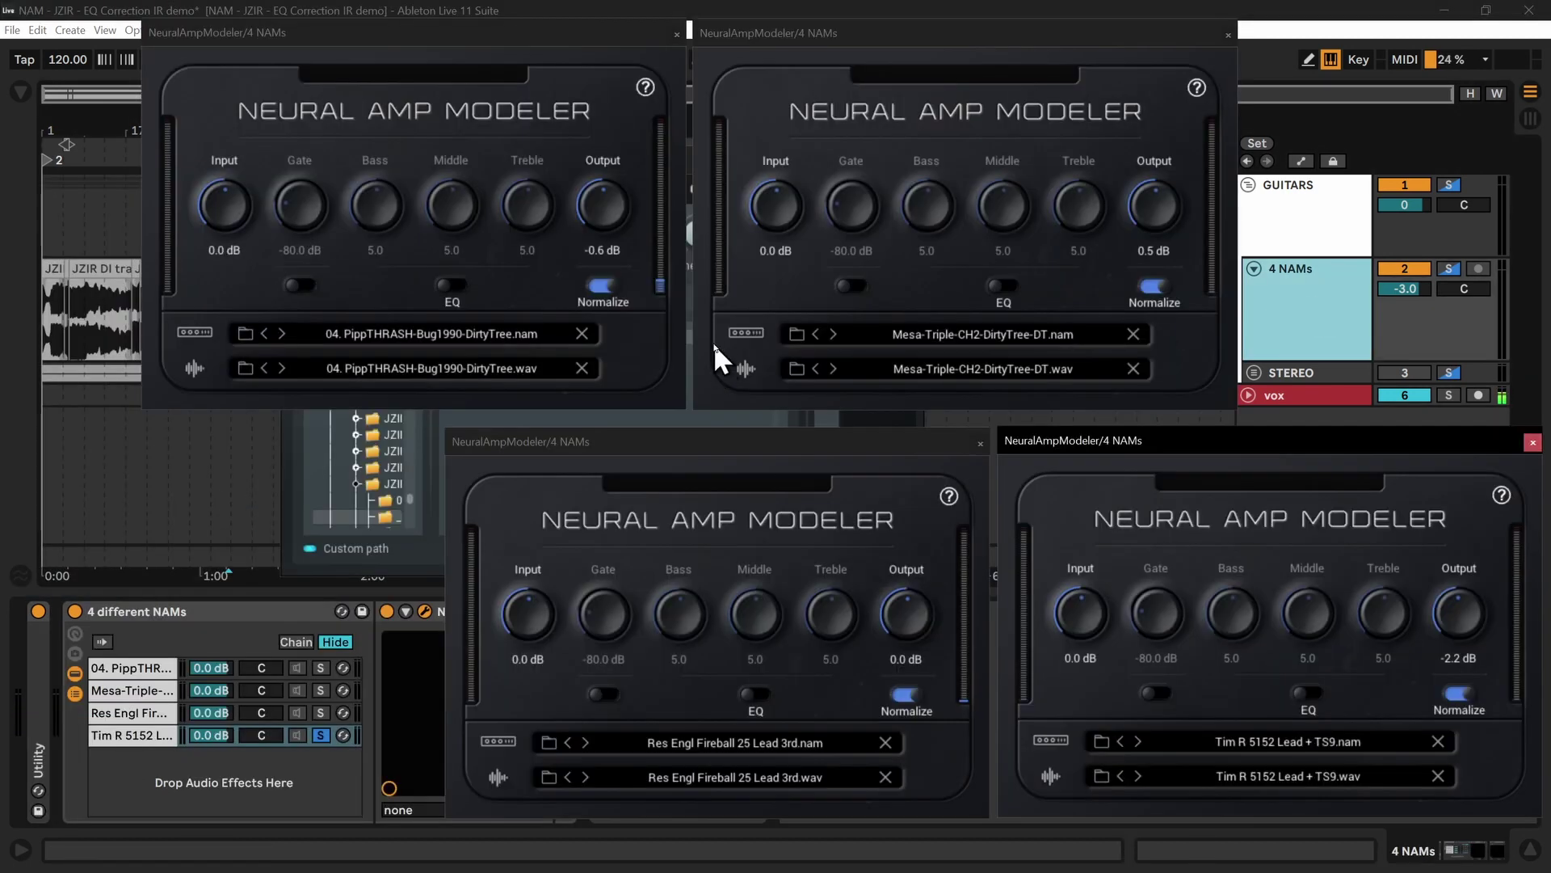
left_click(618, 409)
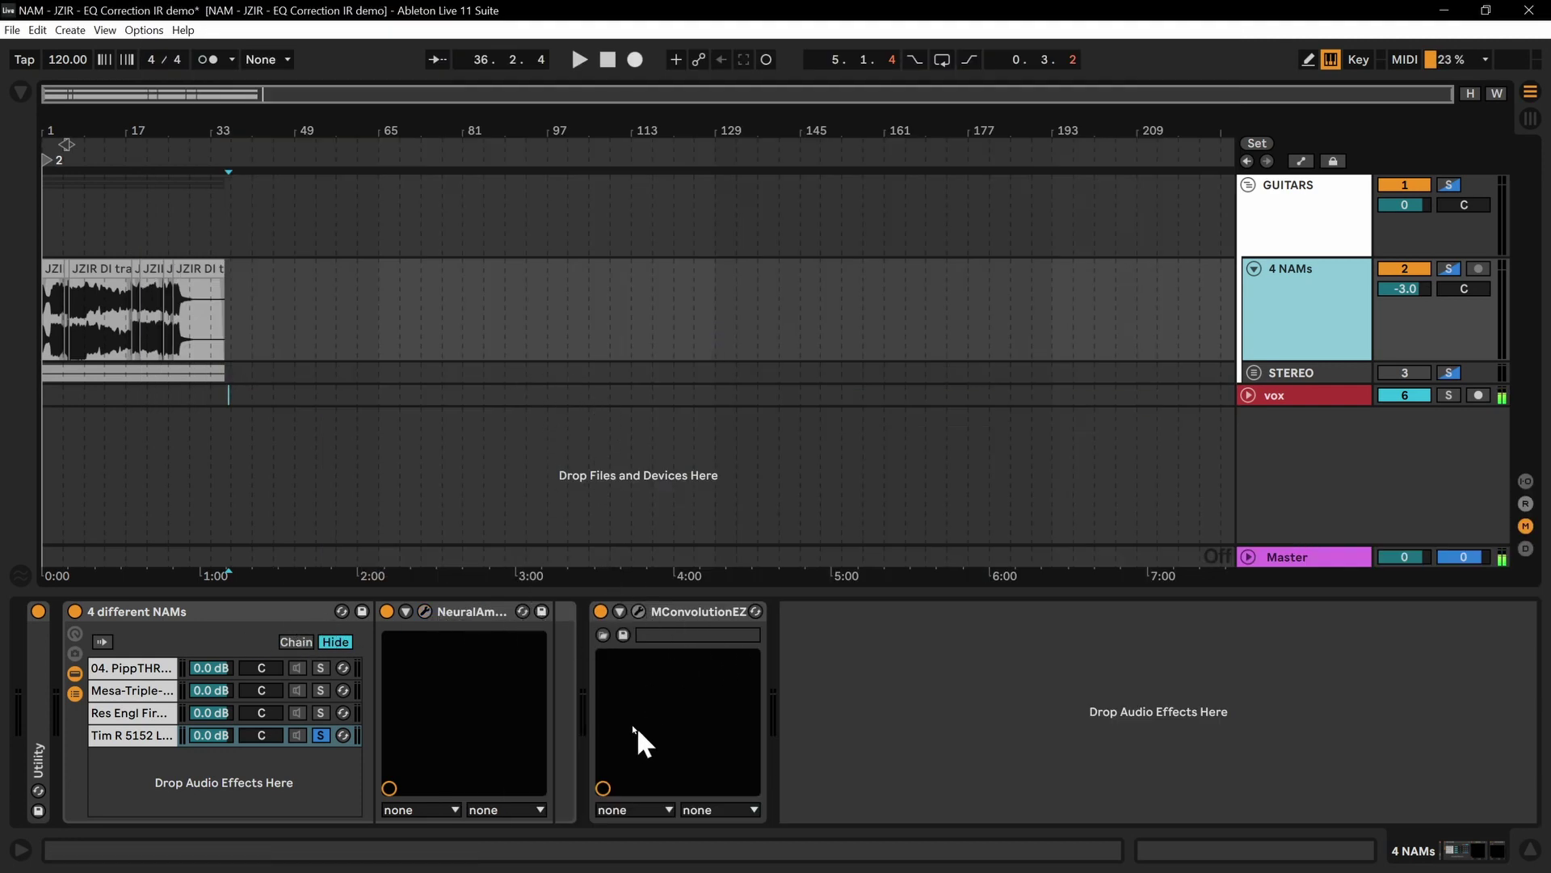
left_click(189, 610)
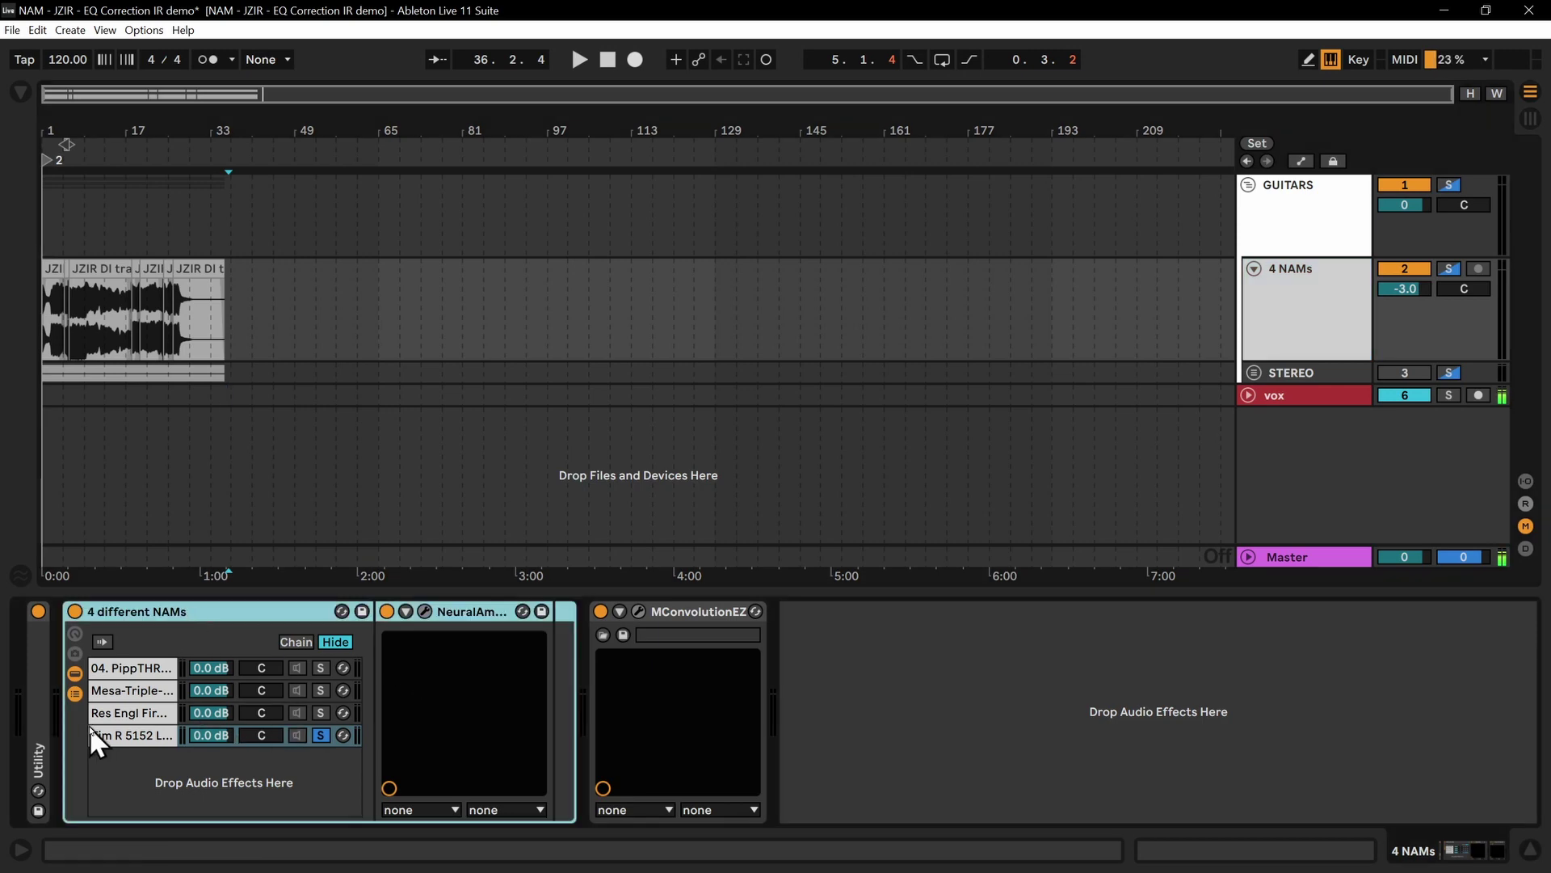
left_click(462, 611)
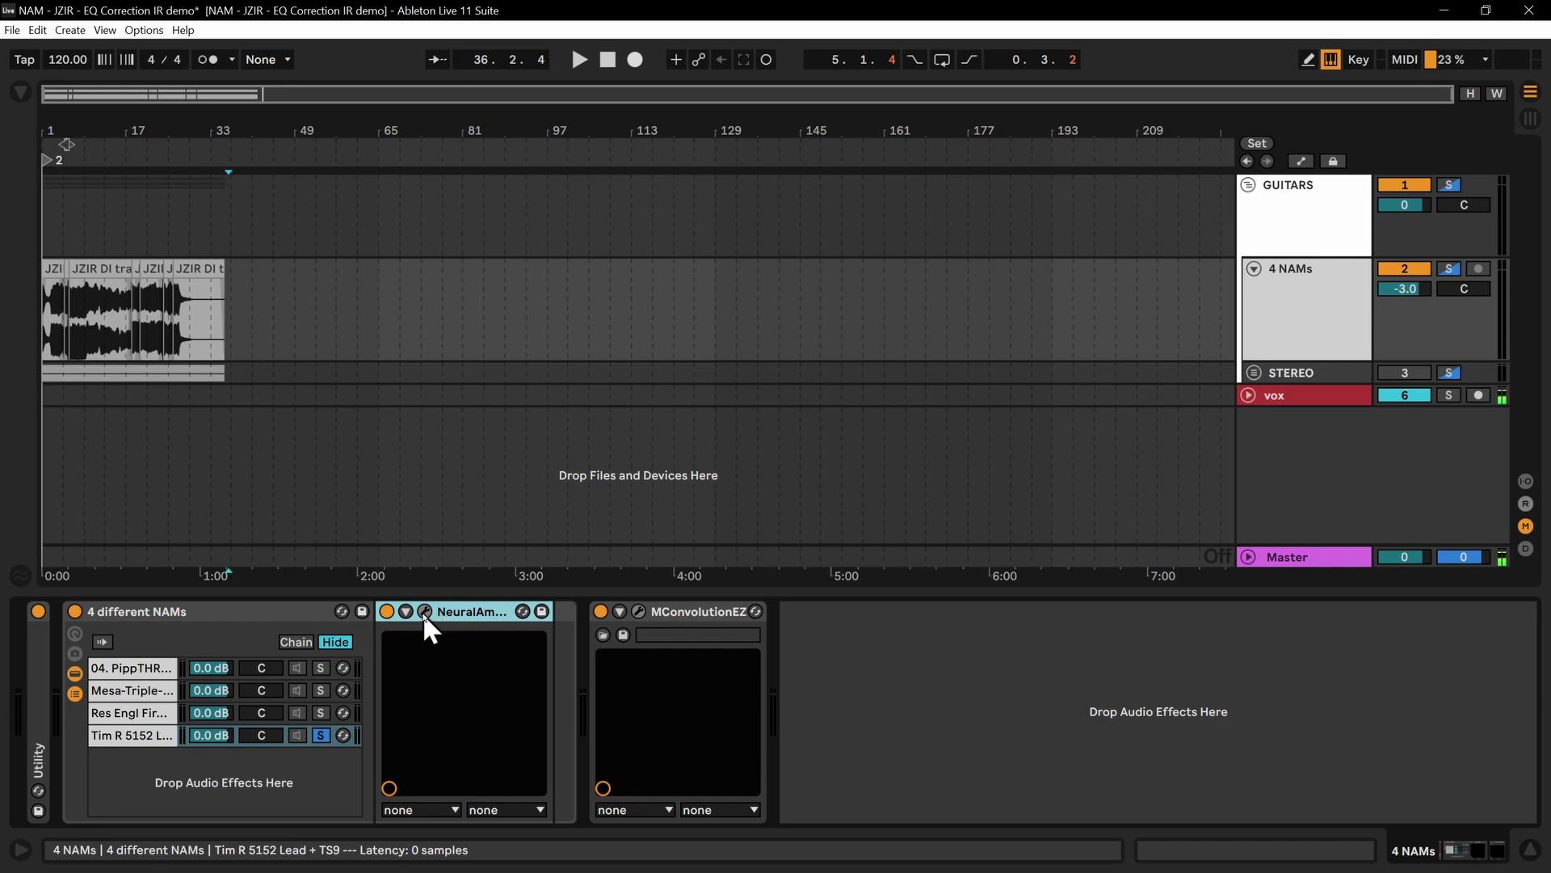
left_click(423, 613)
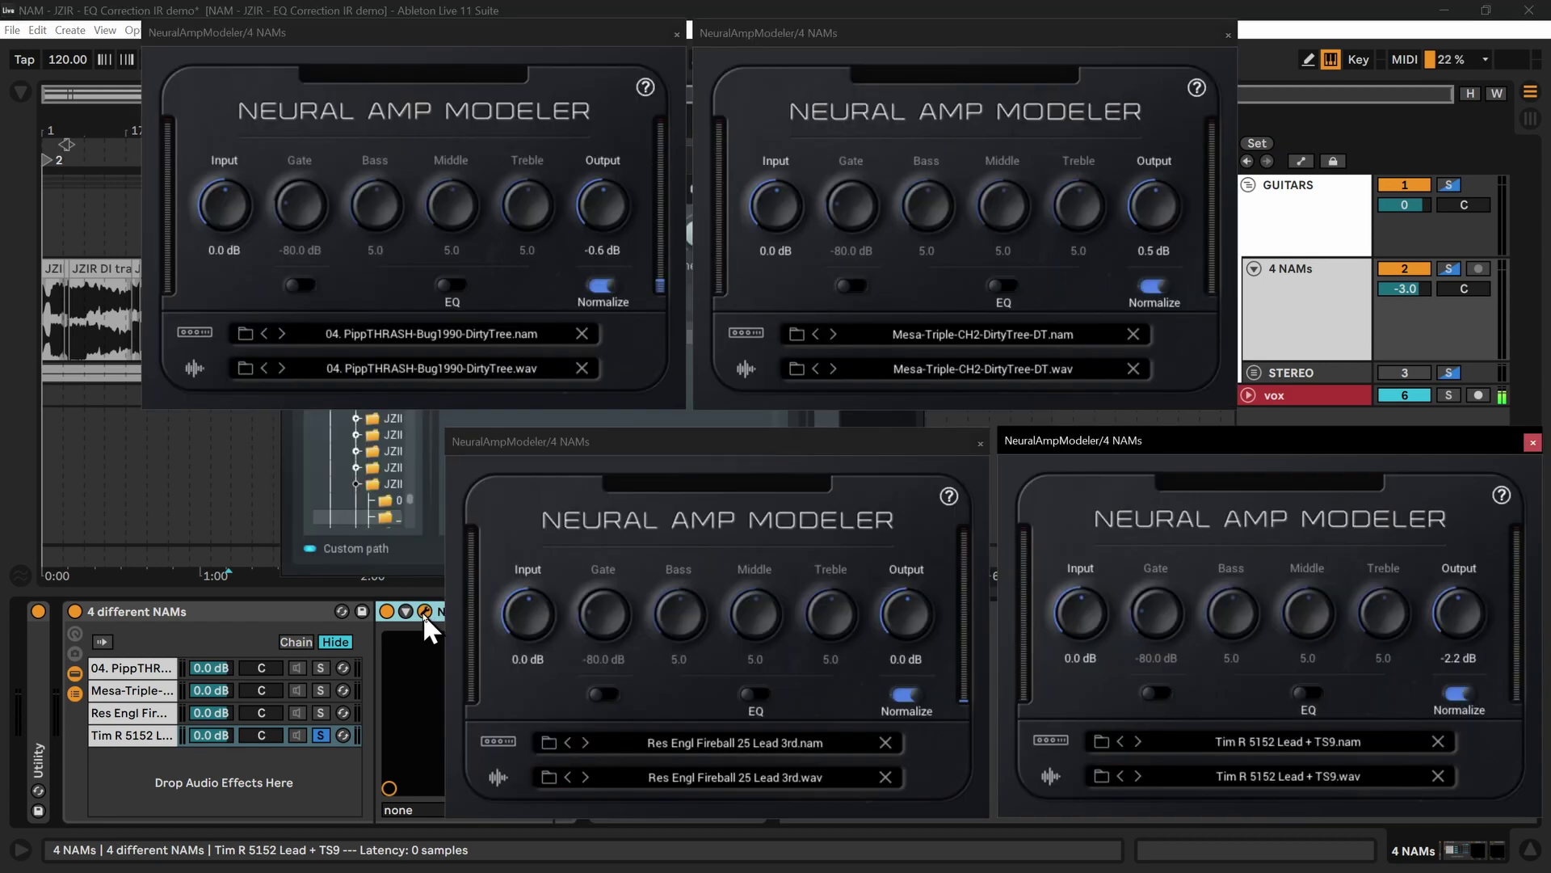
Close all amp windows except PippTHRASH, solo its chain, and arrange its window beside MConvolutionEZ
left_click(981, 443)
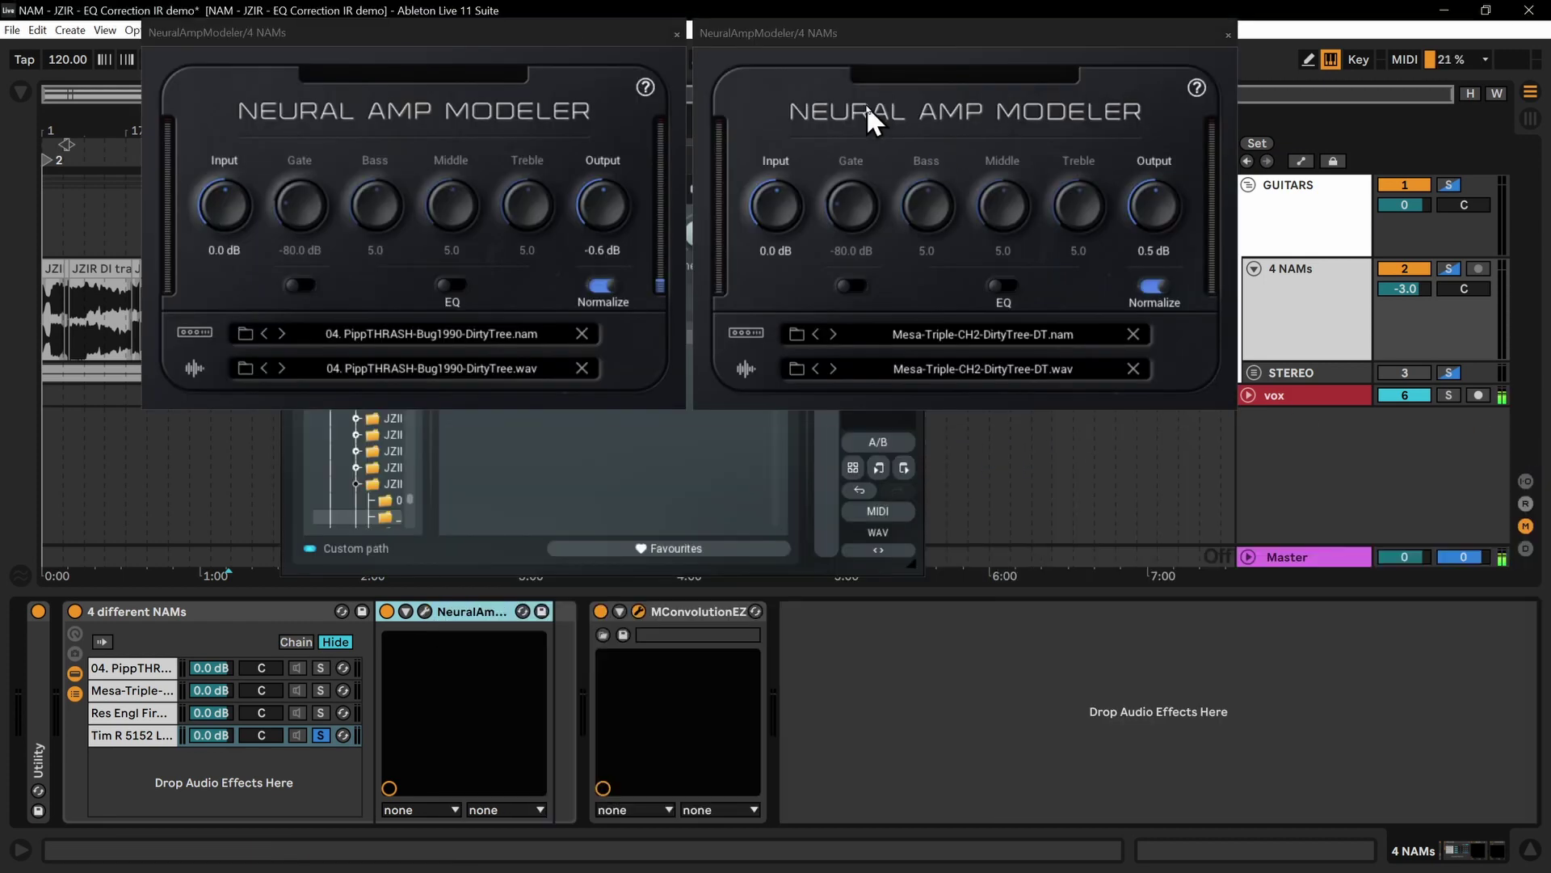
left_click(1229, 35)
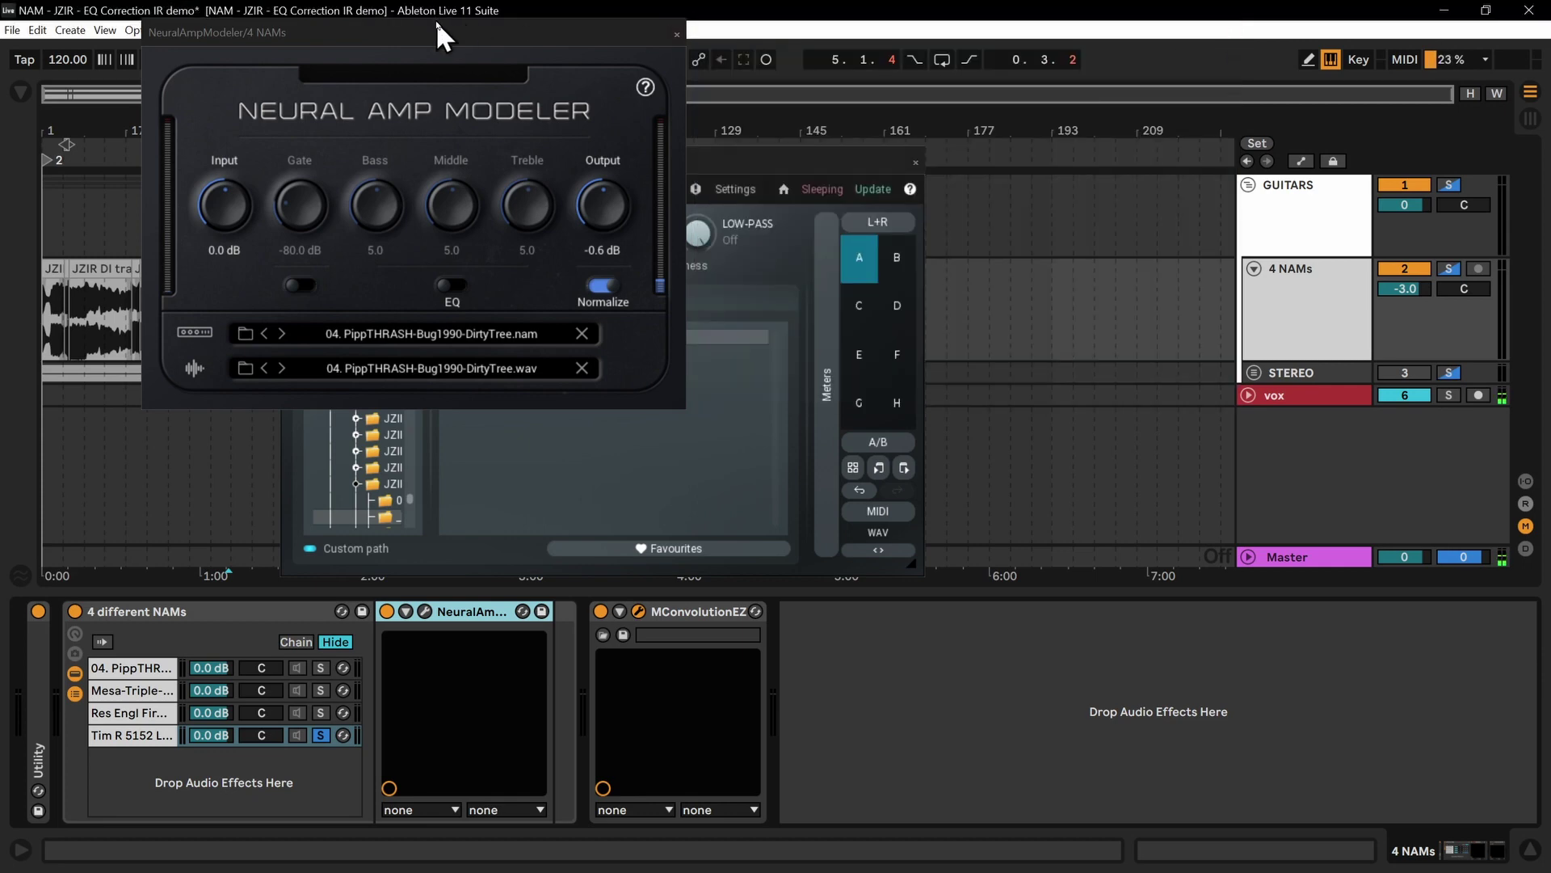
left_click_drag(433, 31, 304, 123)
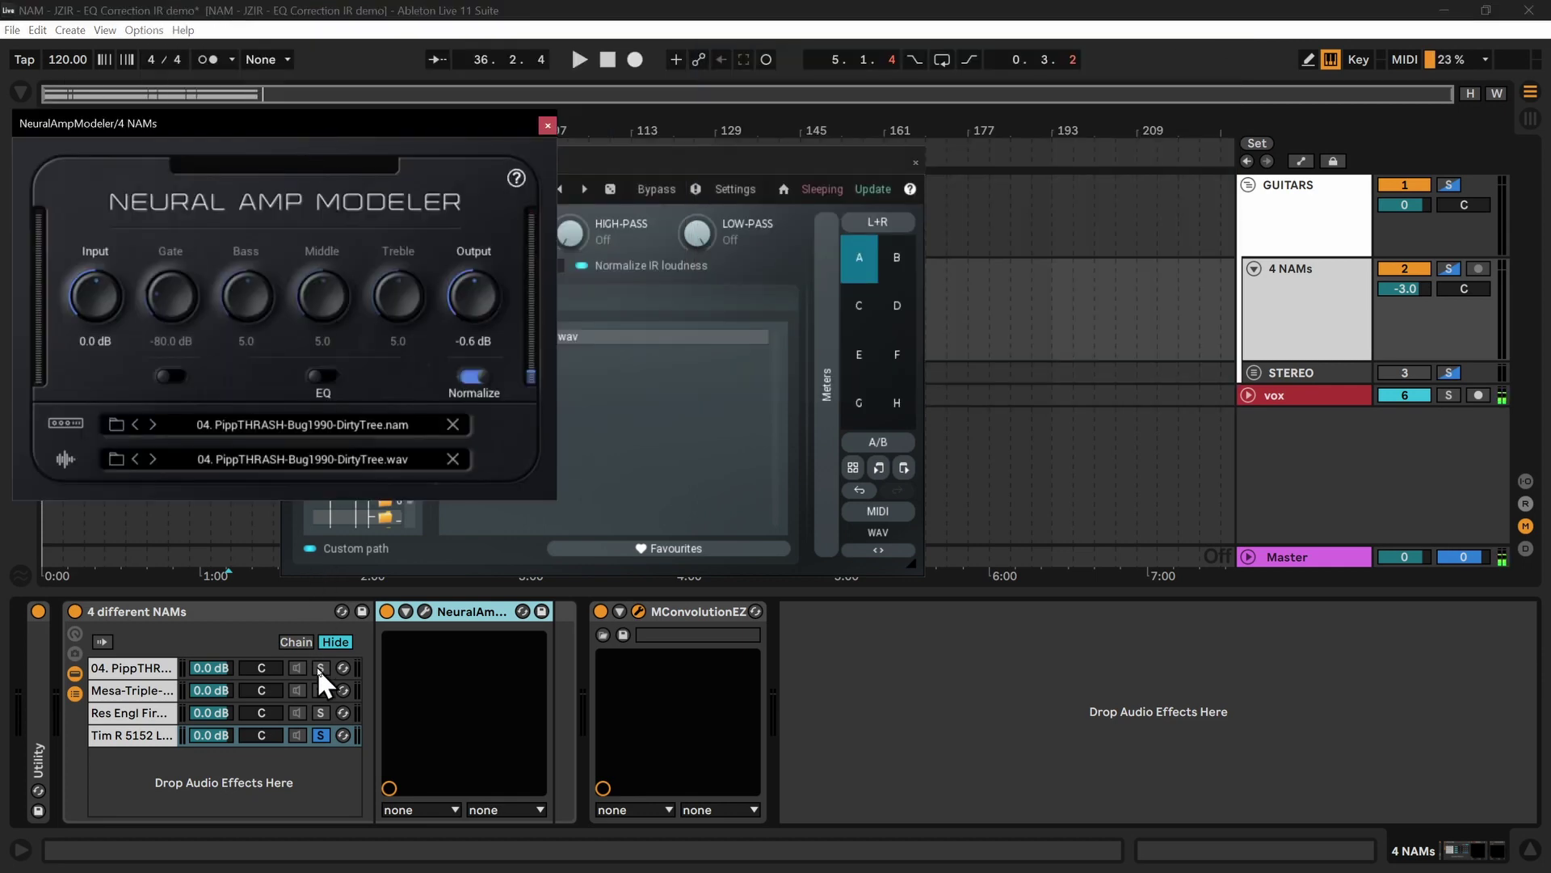
left_click(320, 667)
left_click_drag(656, 156, 1015, 109)
left_click_drag(360, 136, 424, 134)
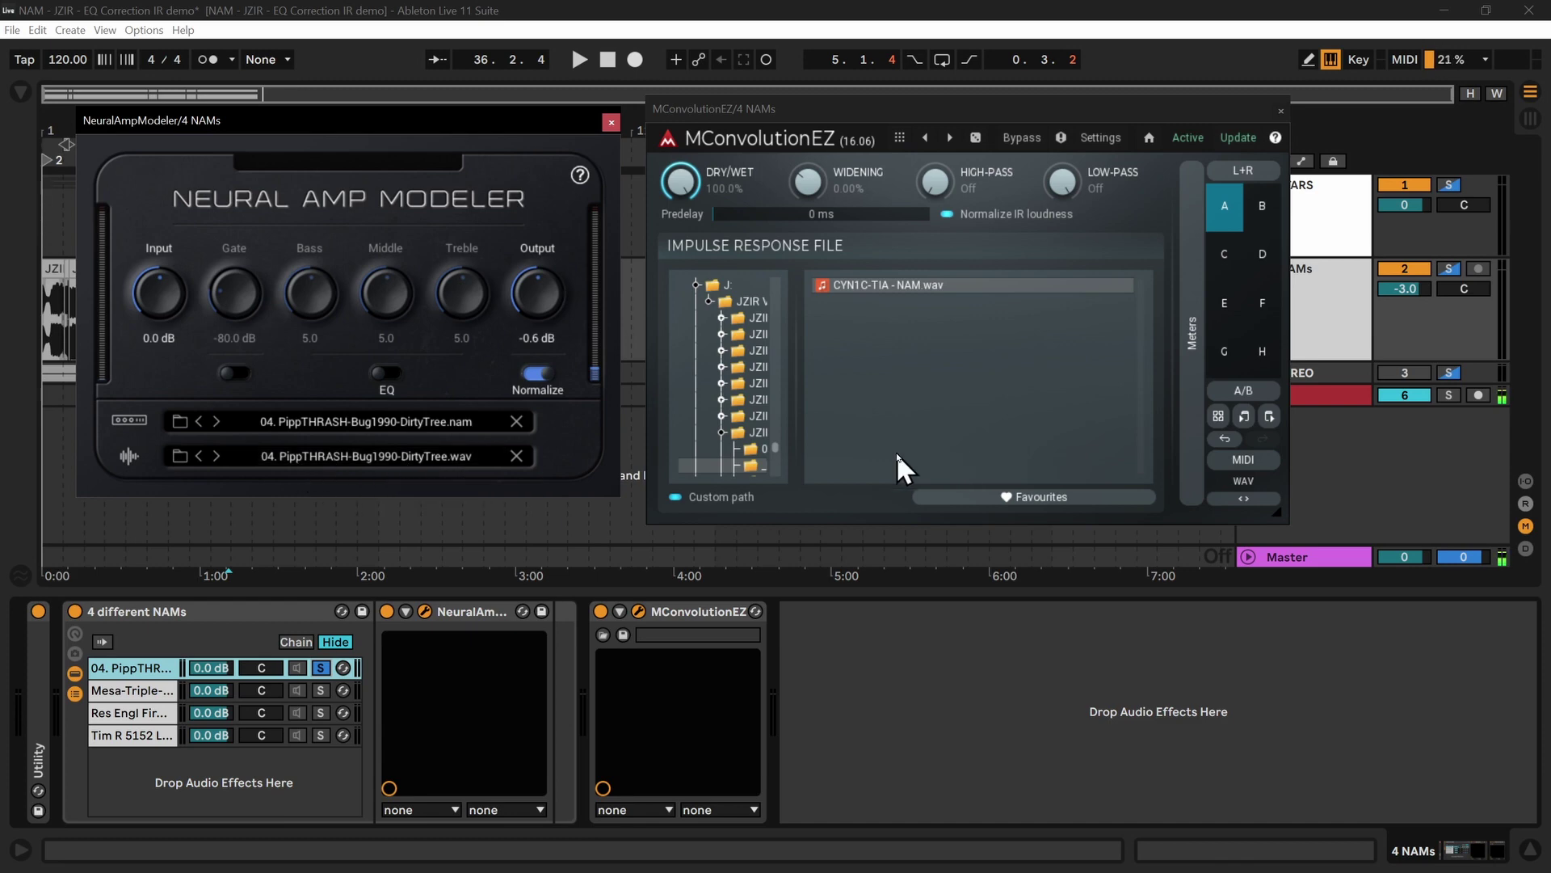
In File Explorer, open the _NAM_ folder of JZIR1027 - V15C3RA - CARC1N063N3515 and select V15C3RA-CARC - NAM.wav
left_click(884, 284)
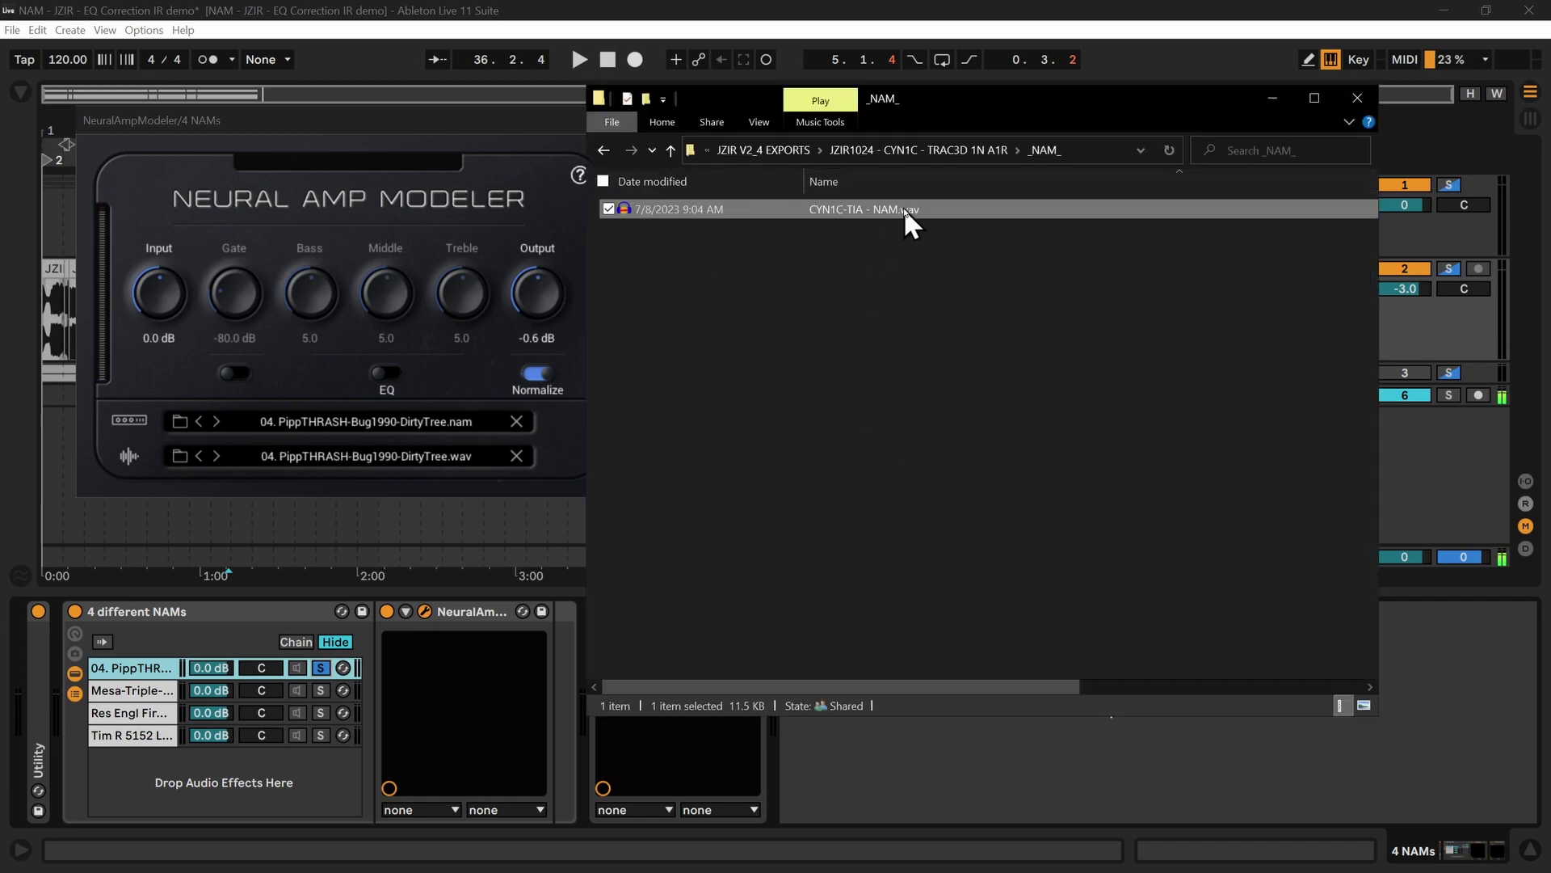
left_click(896, 147)
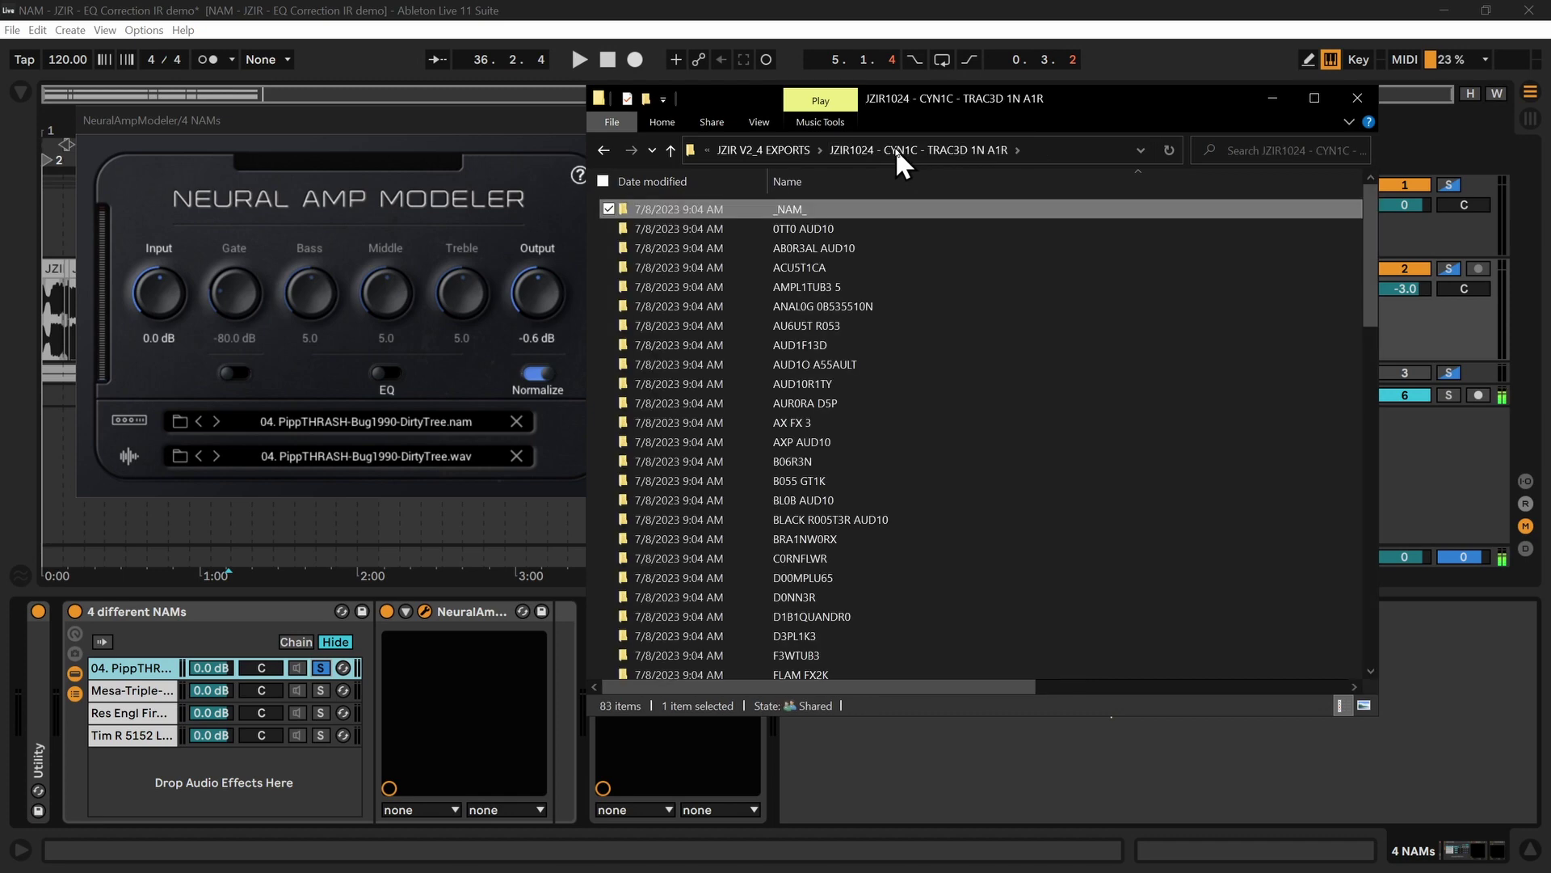
left_click(768, 147)
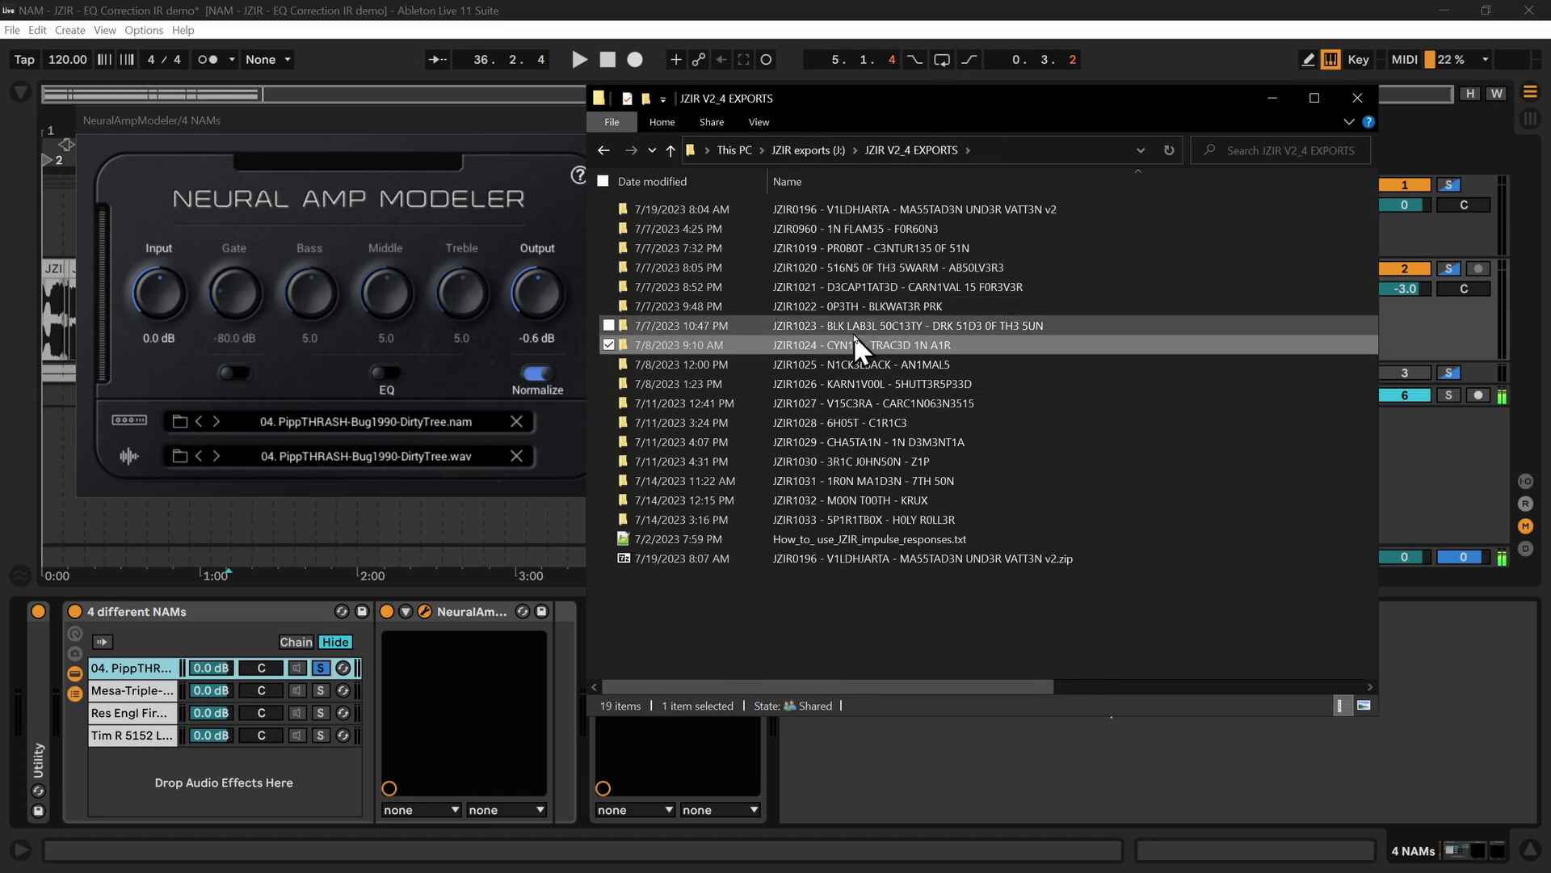
double_click(853, 402)
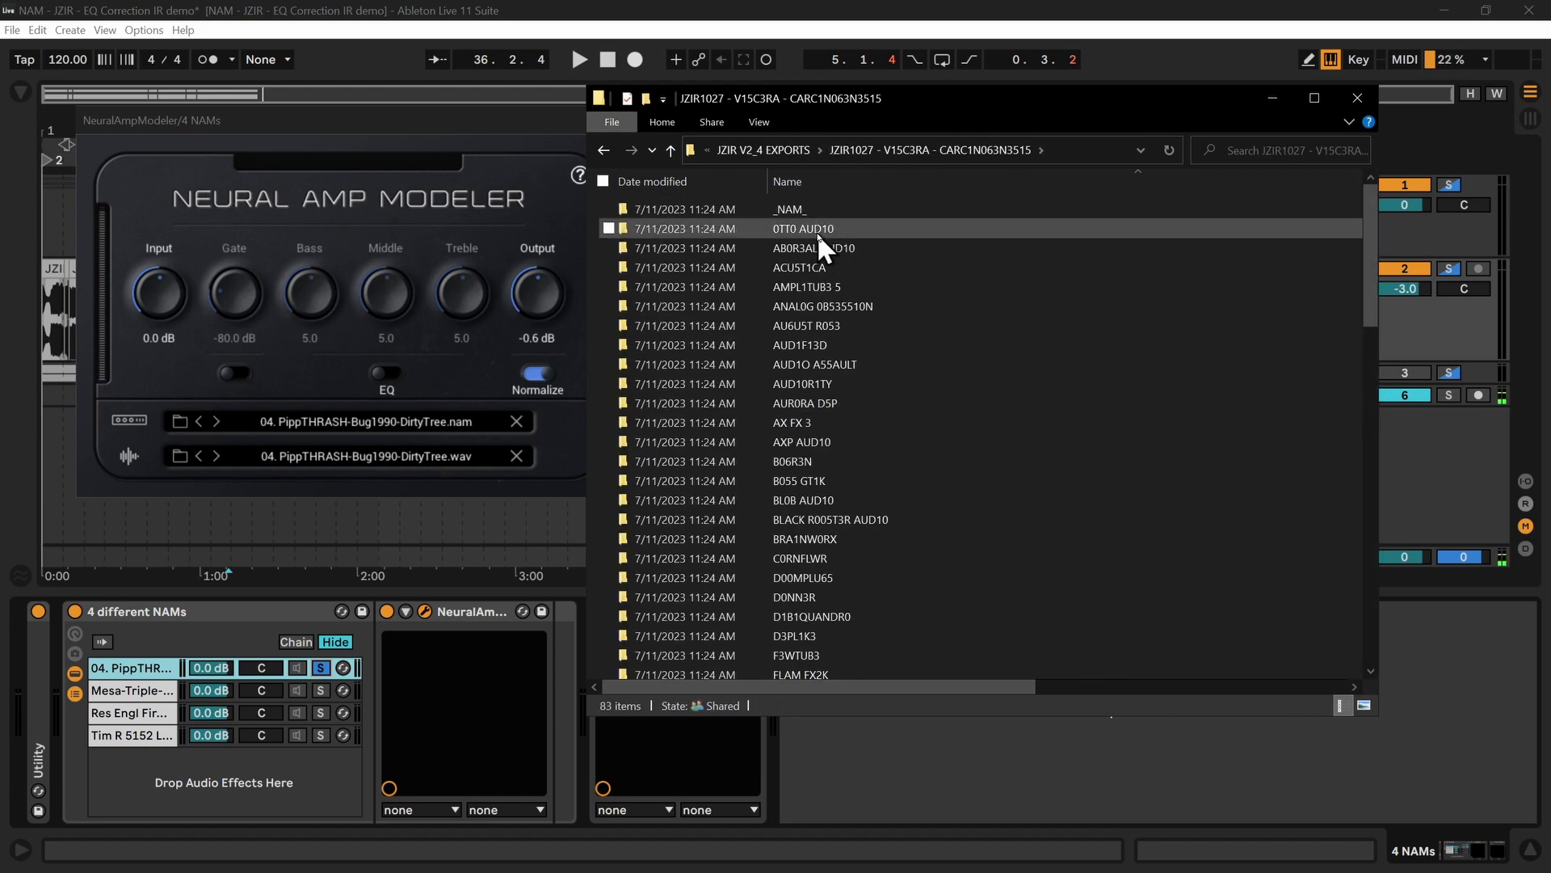
left_click(793, 207)
double_click(793, 207)
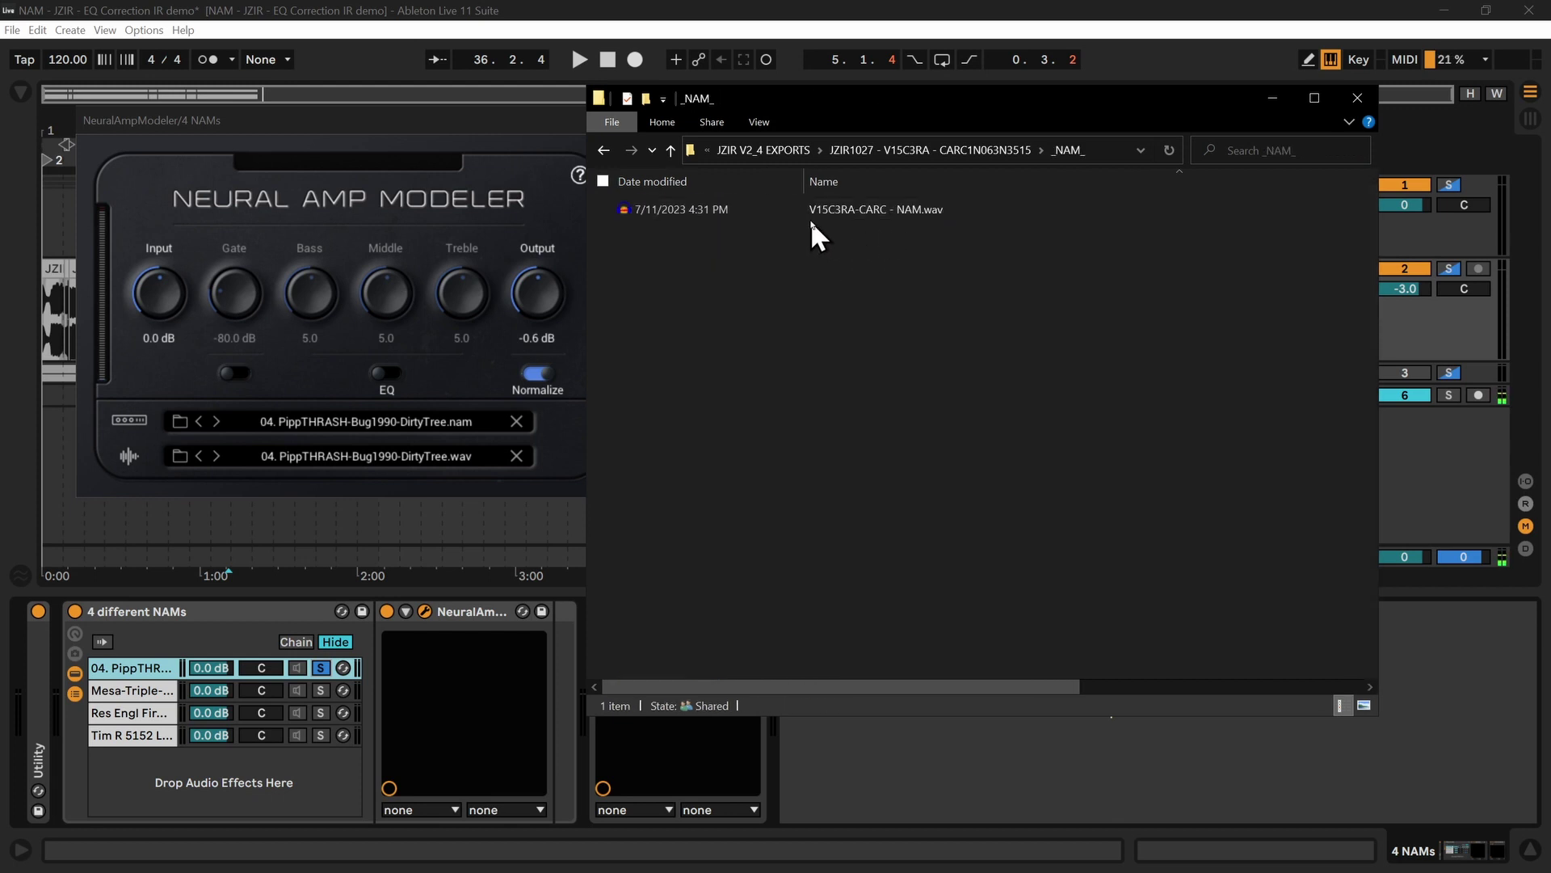
left_click(871, 212)
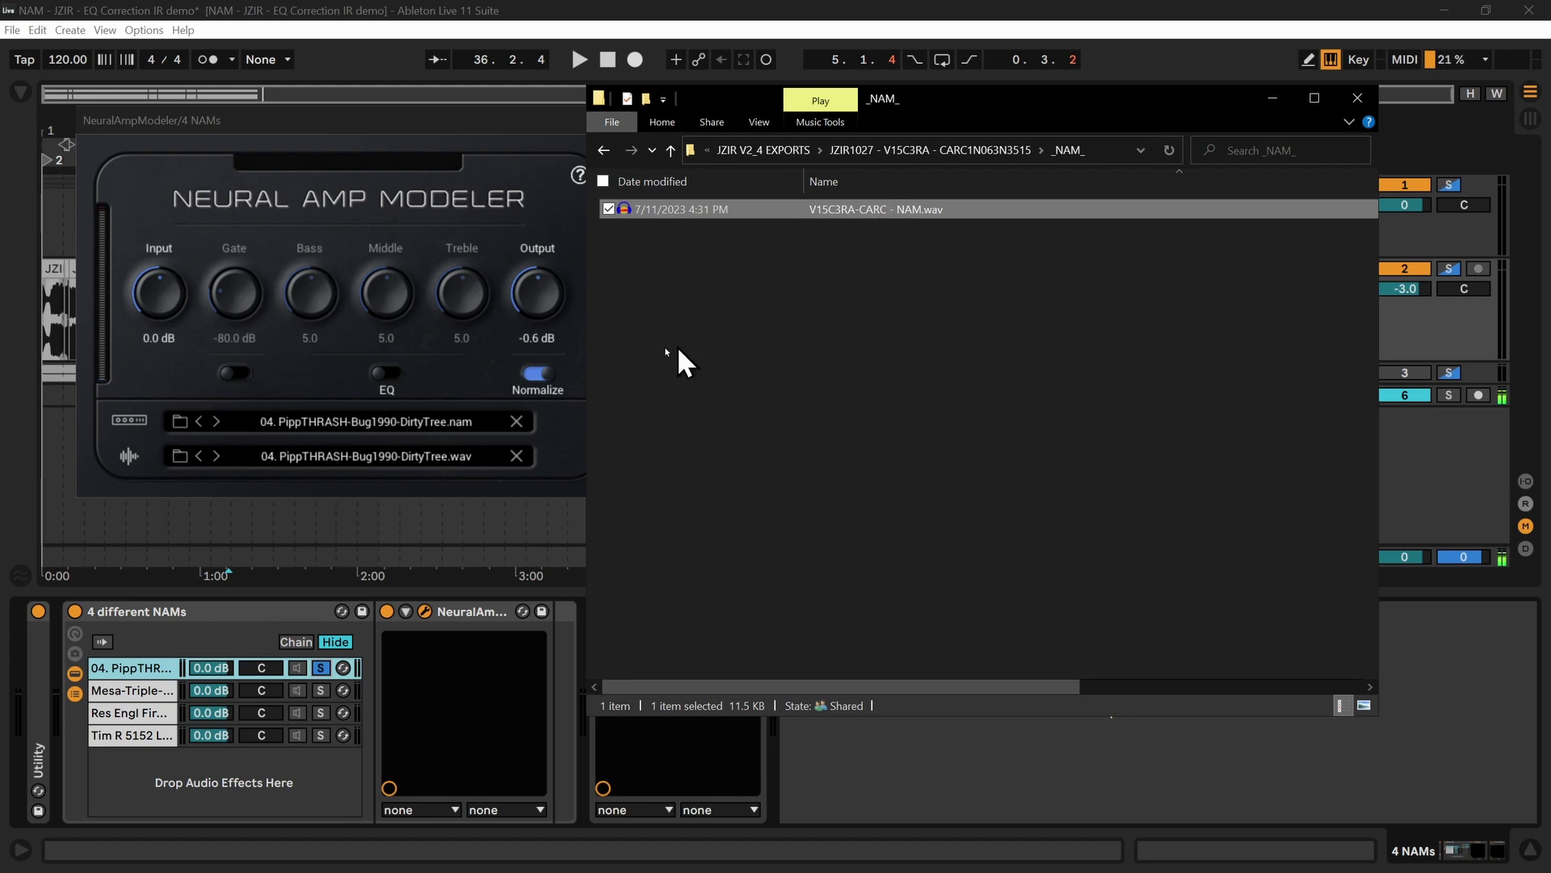
Return to Ableton Live and close the PippTHRASH Neural Amp Modeler and MConvolutionEZ windows
left_click(372, 121)
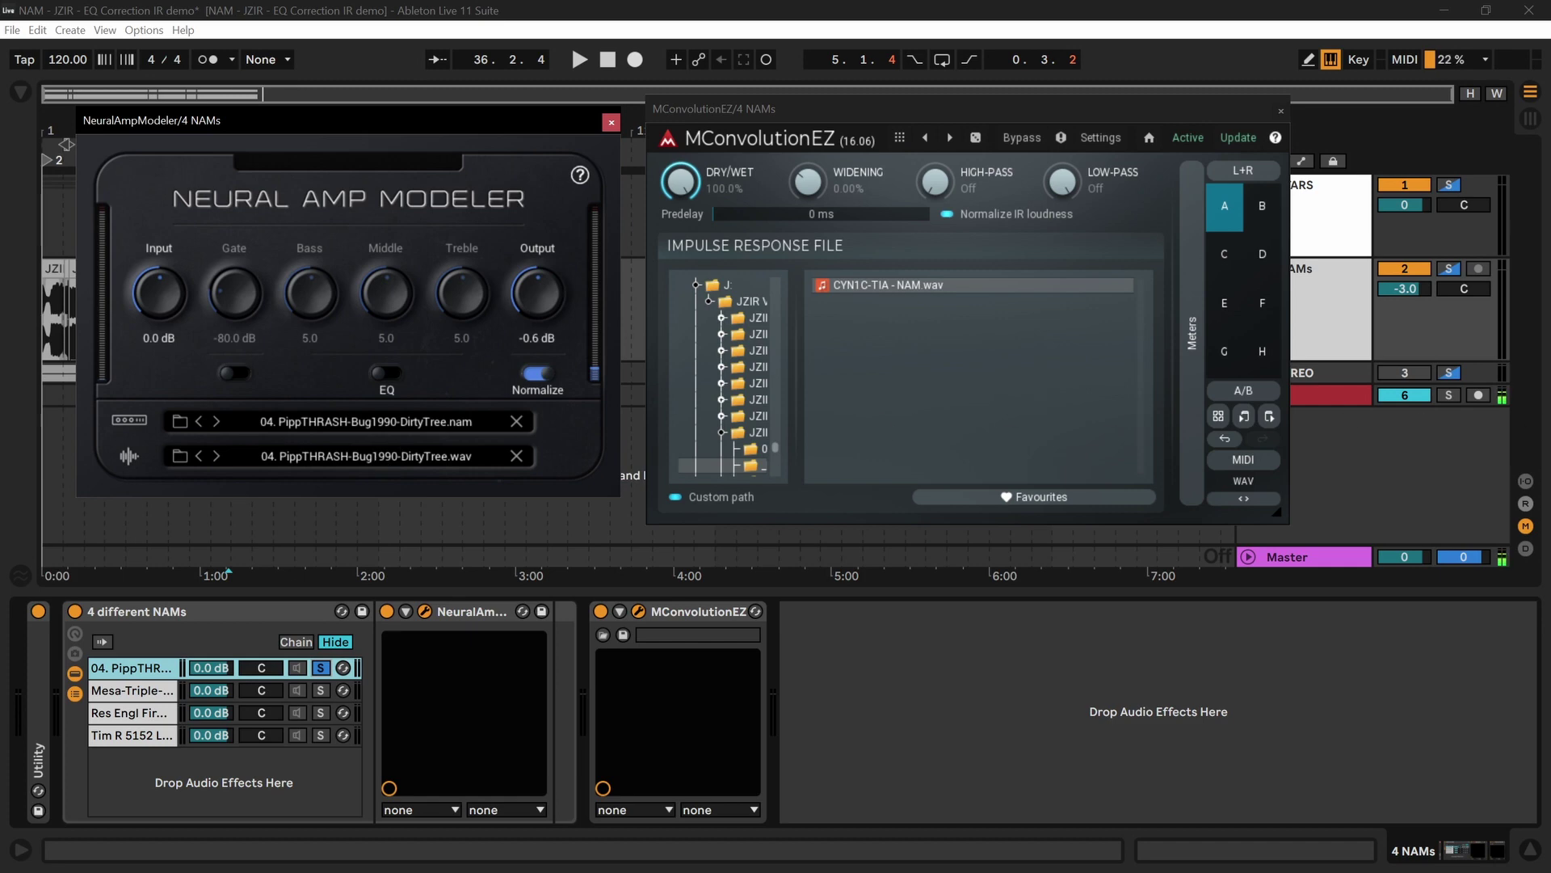
left_click(611, 123)
left_click(1209, 109)
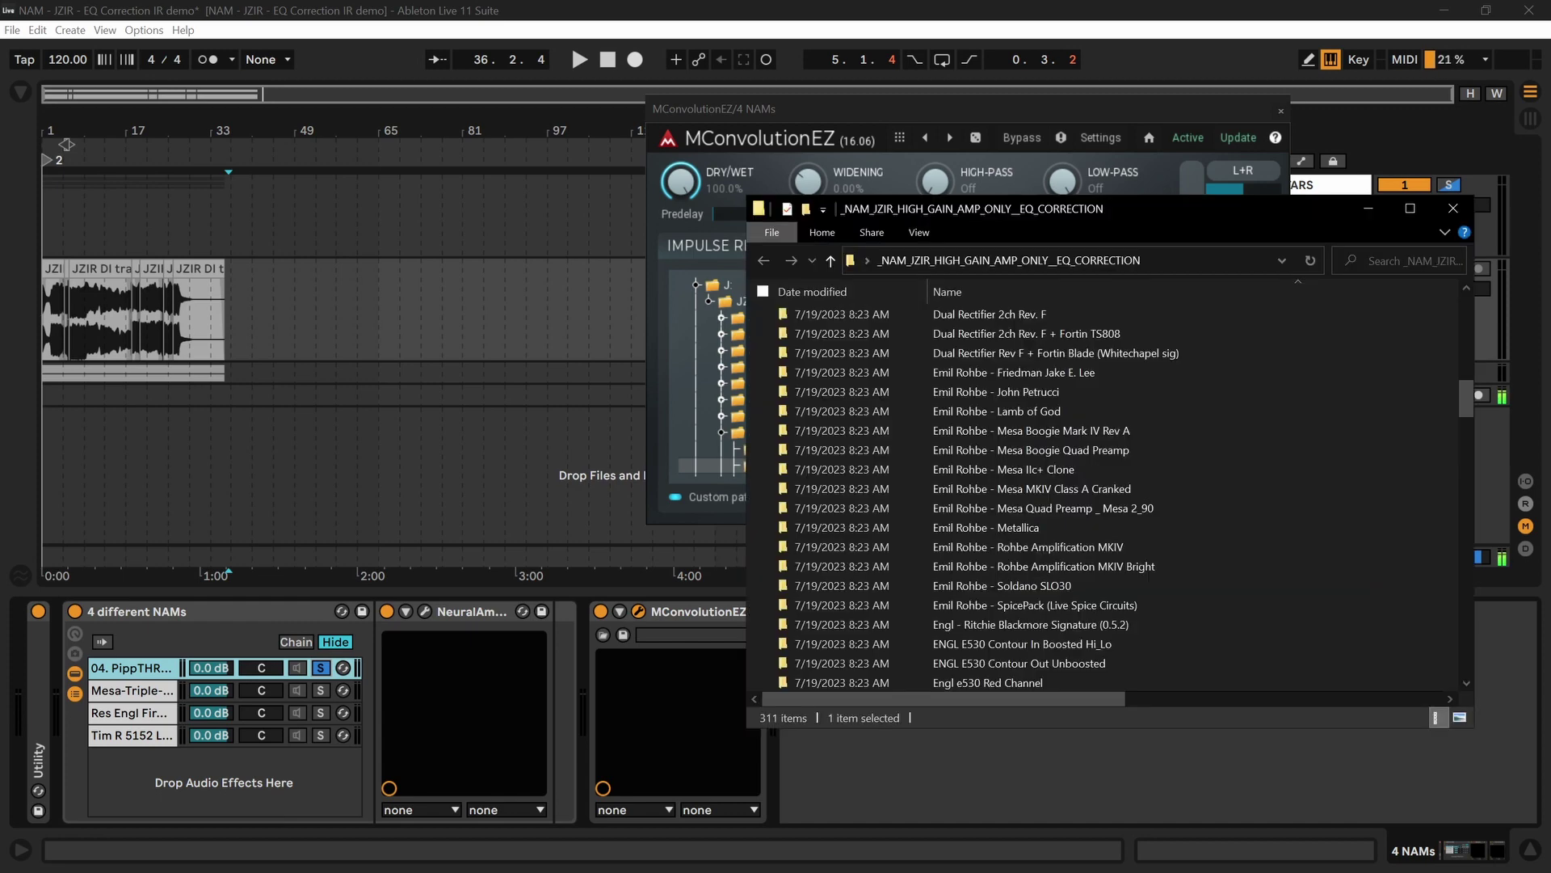
left_click(1281, 109)
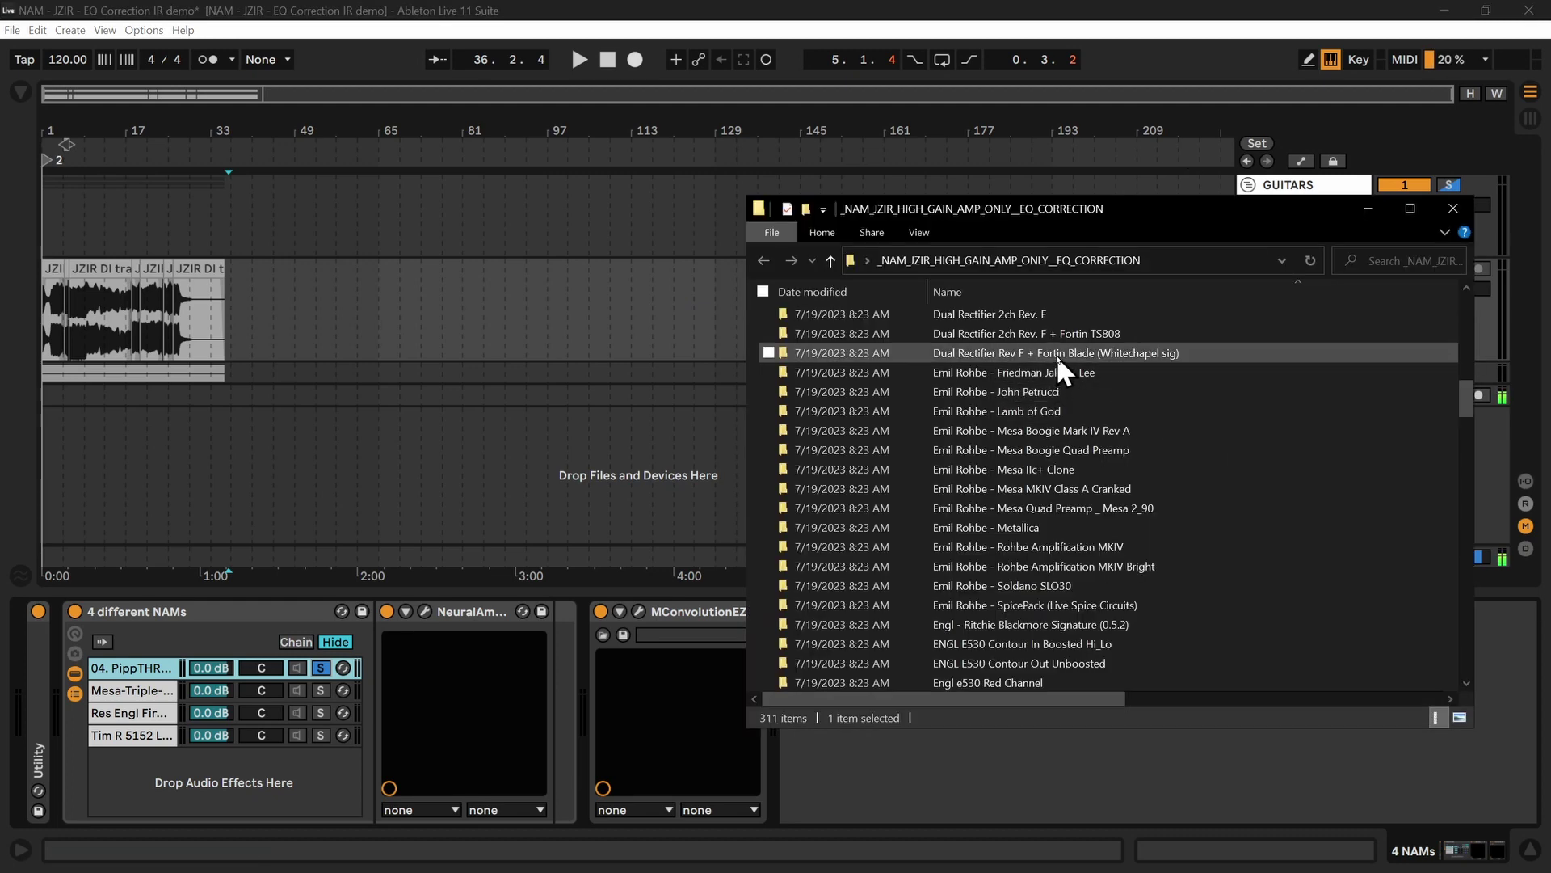
Browse the amp folders in _NAM_JZIR_HIGH_GAIN_AMP_ONLY__EQ_CORRECTION to examine which high-gain captures the collection covers
scroll(1055, 355, "down", 5)
scroll(1055, 356, "down", 20)
scroll(1055, 356, "down", 20)
scroll(1055, 356, "down", 6)
scroll(1098, 470, "up", 6)
scroll(1098, 468, "up", 9)
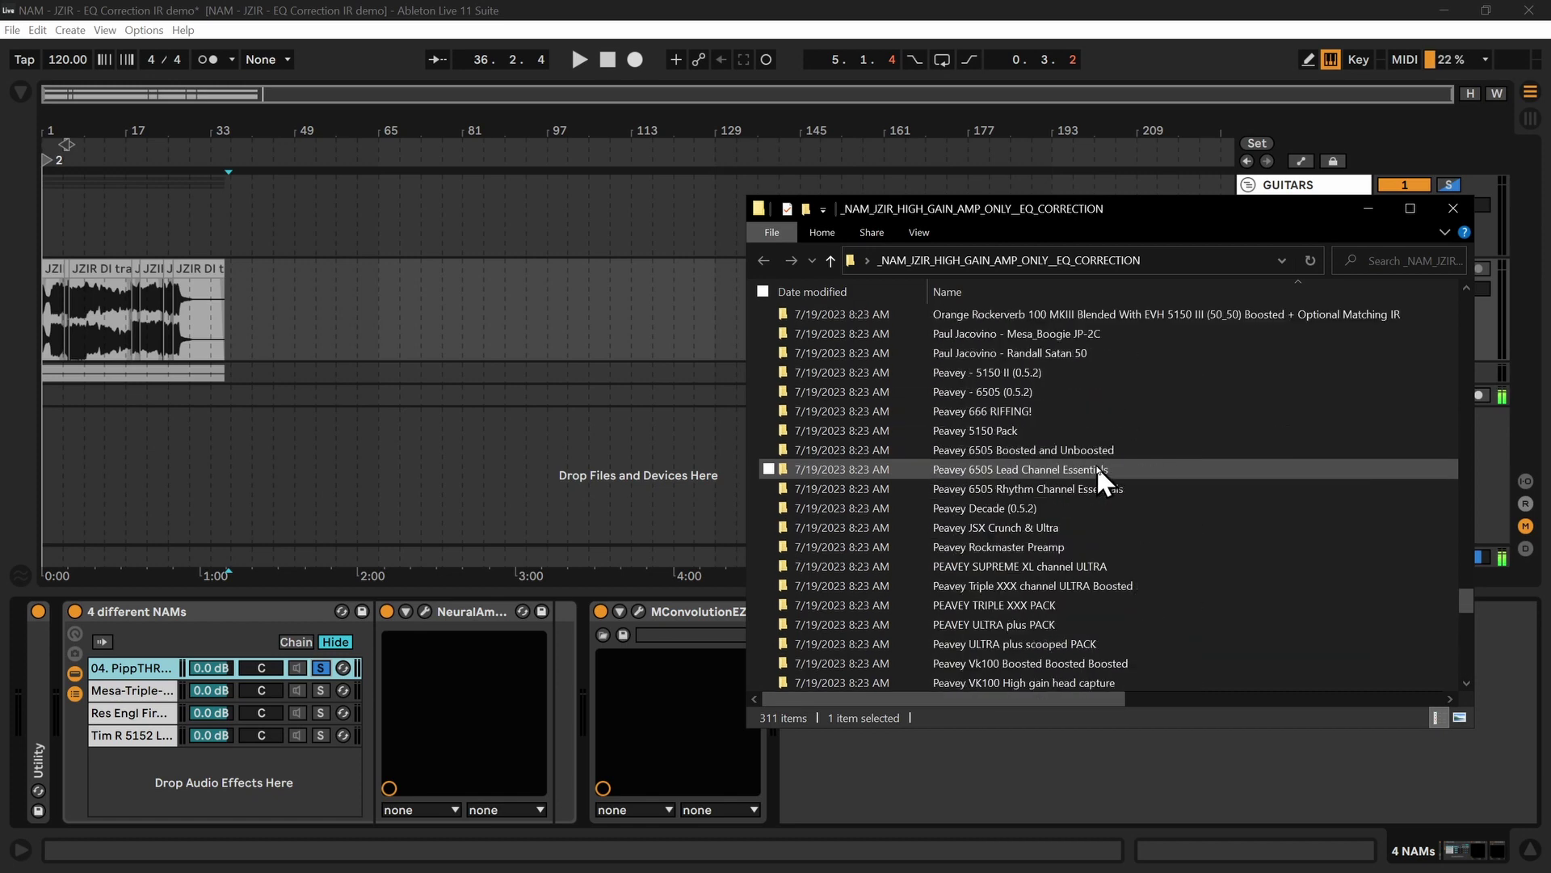
scroll(1097, 469, "up", 10)
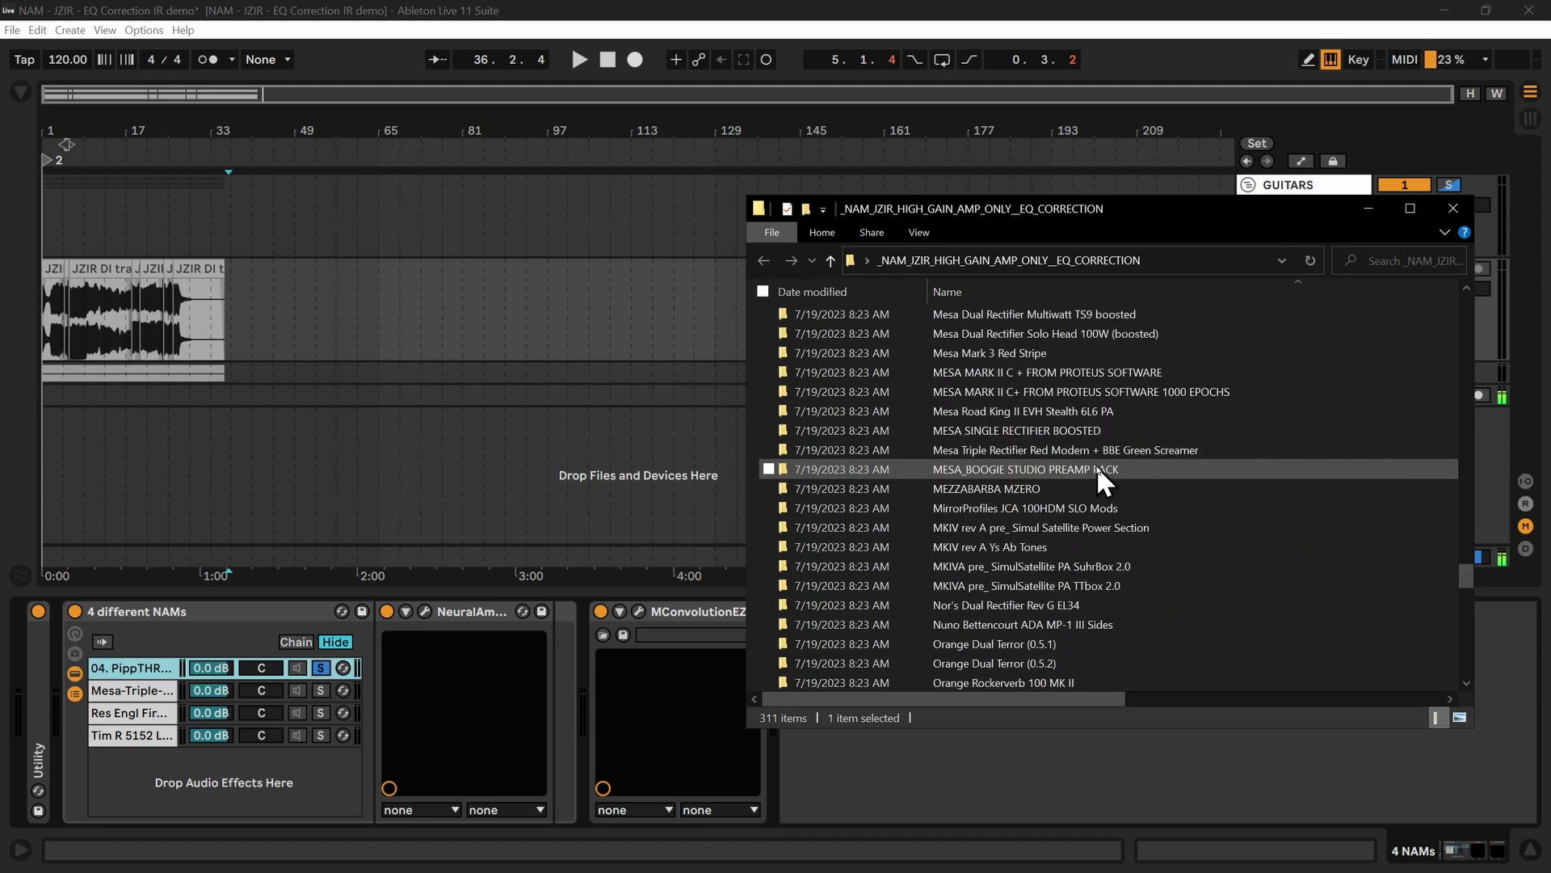
scroll(1097, 469, "up", 12)
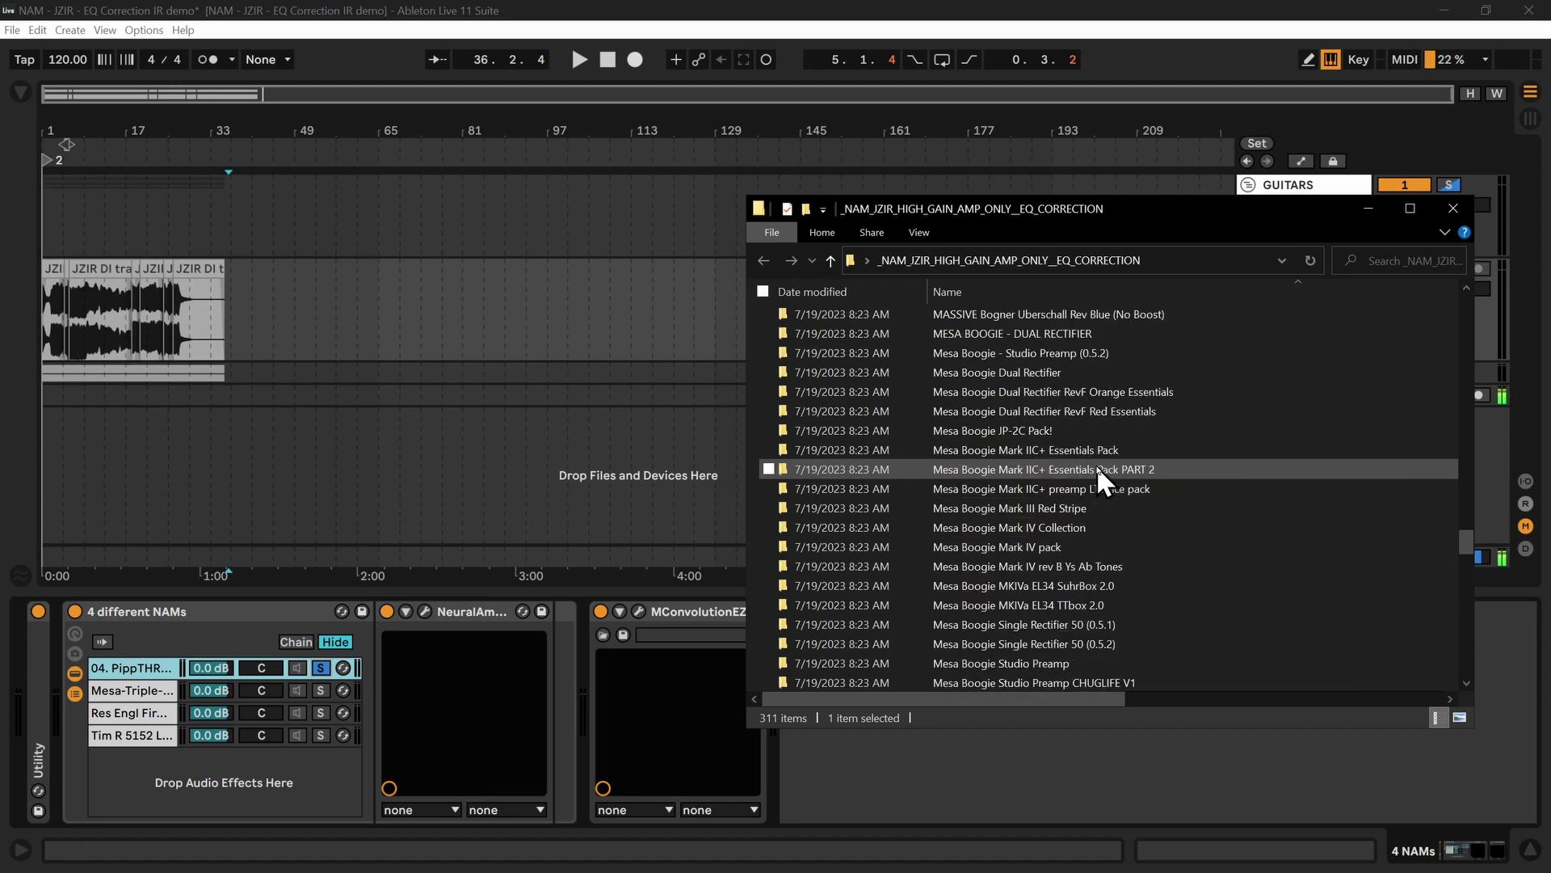
scroll(1097, 468, "up", 8)
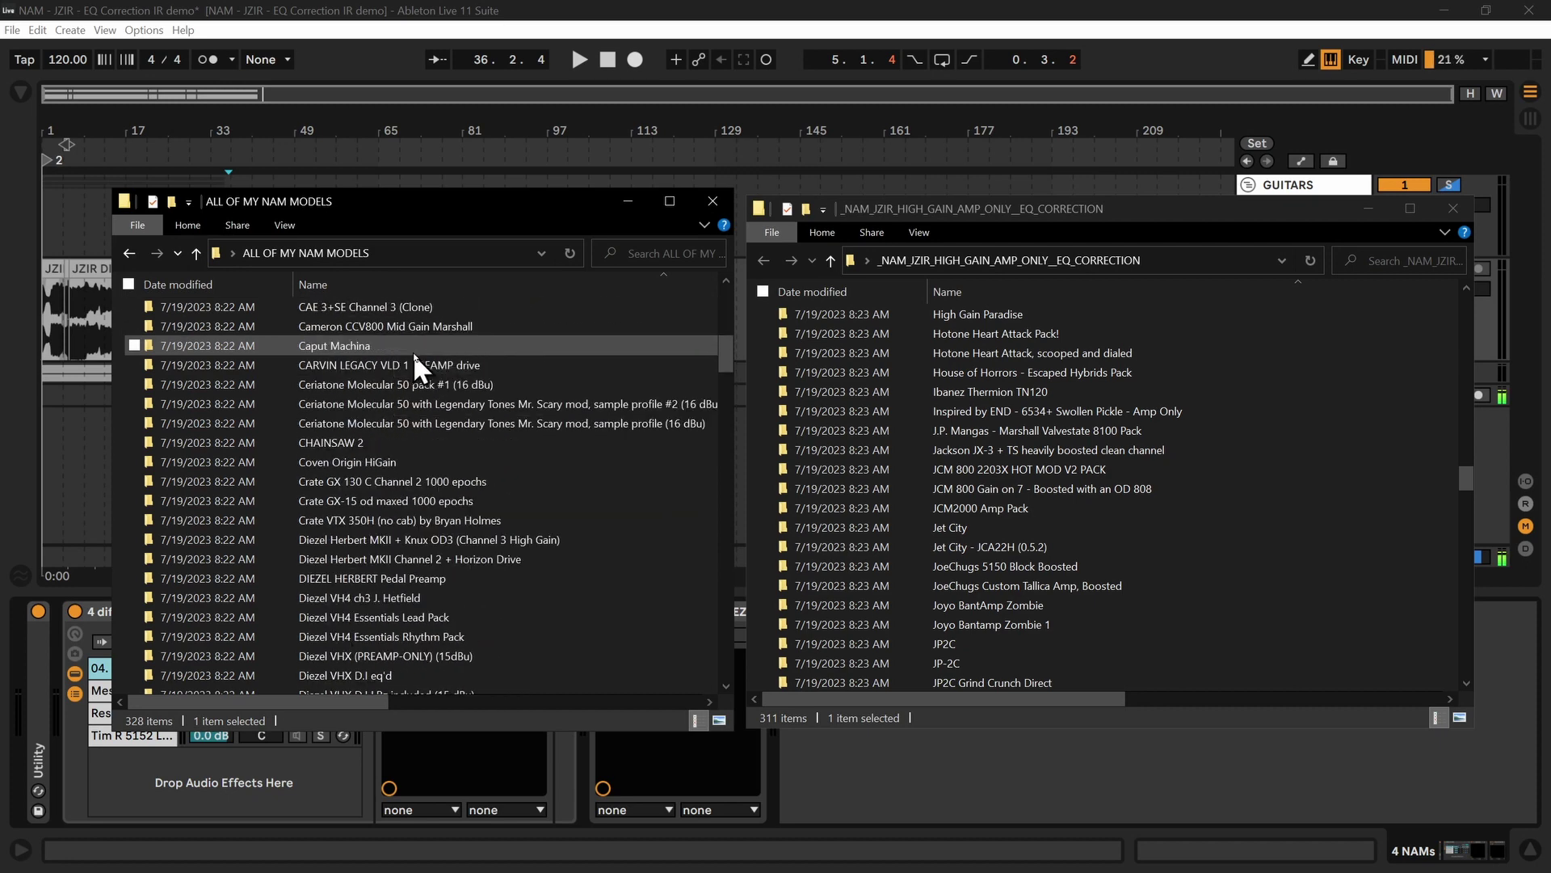
Compare the start of the ALL OF MY NAM MODELS folder list with the EQ correction folder list
scroll(401, 344, "up", 10)
scroll(1039, 382, "up", 2)
scroll(1039, 382, "up", 20)
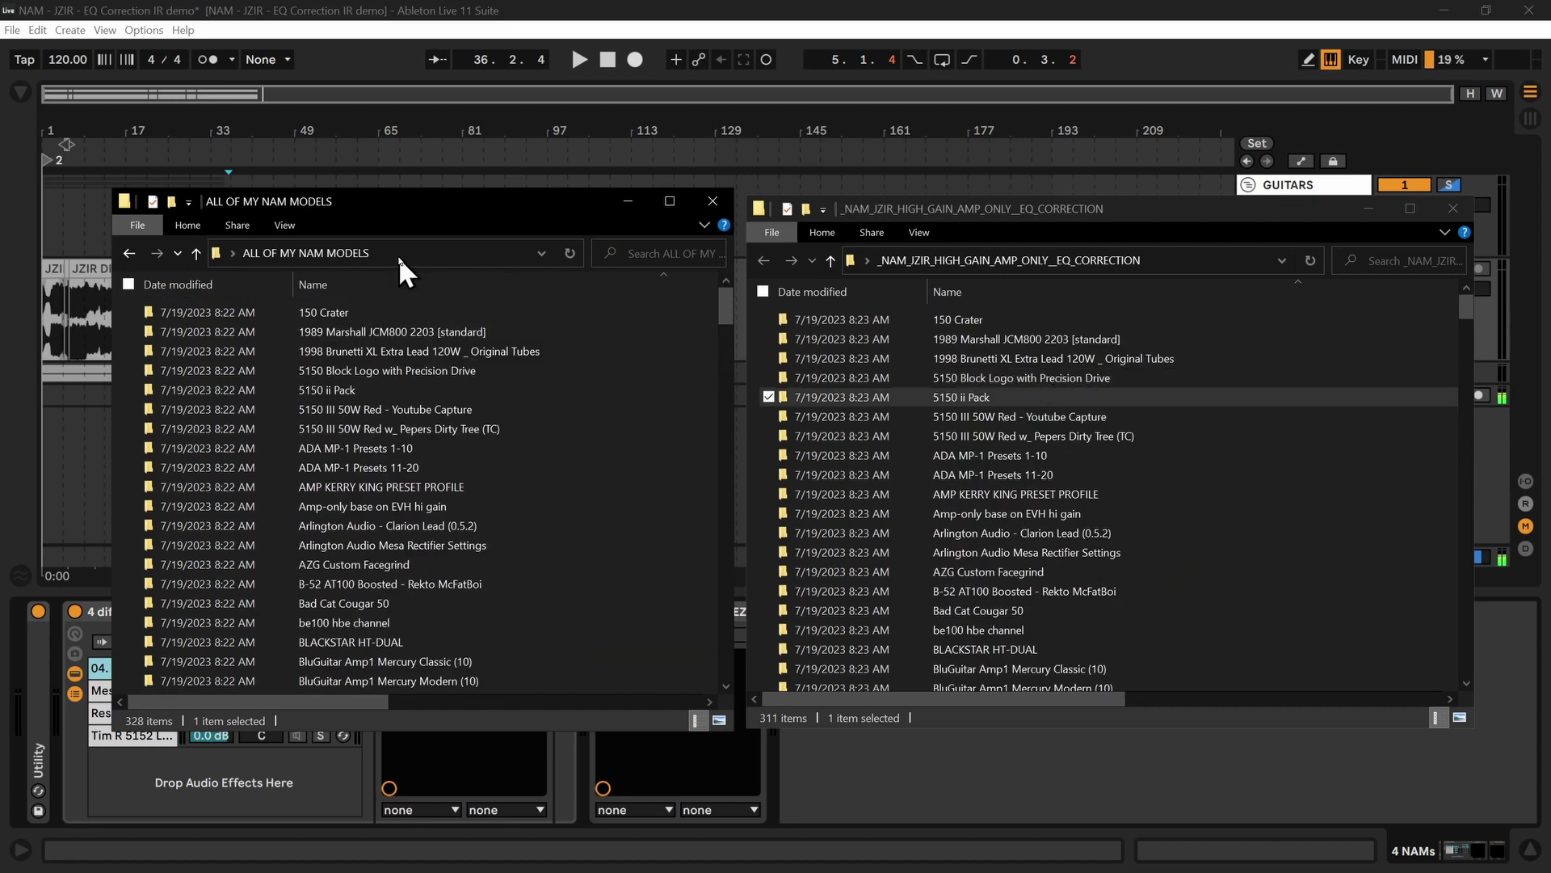
Open the 150 Crater folder in both collections and compare CRATE BV150H.nam with the matching CRATE BV150H.wav
double_click(332, 313)
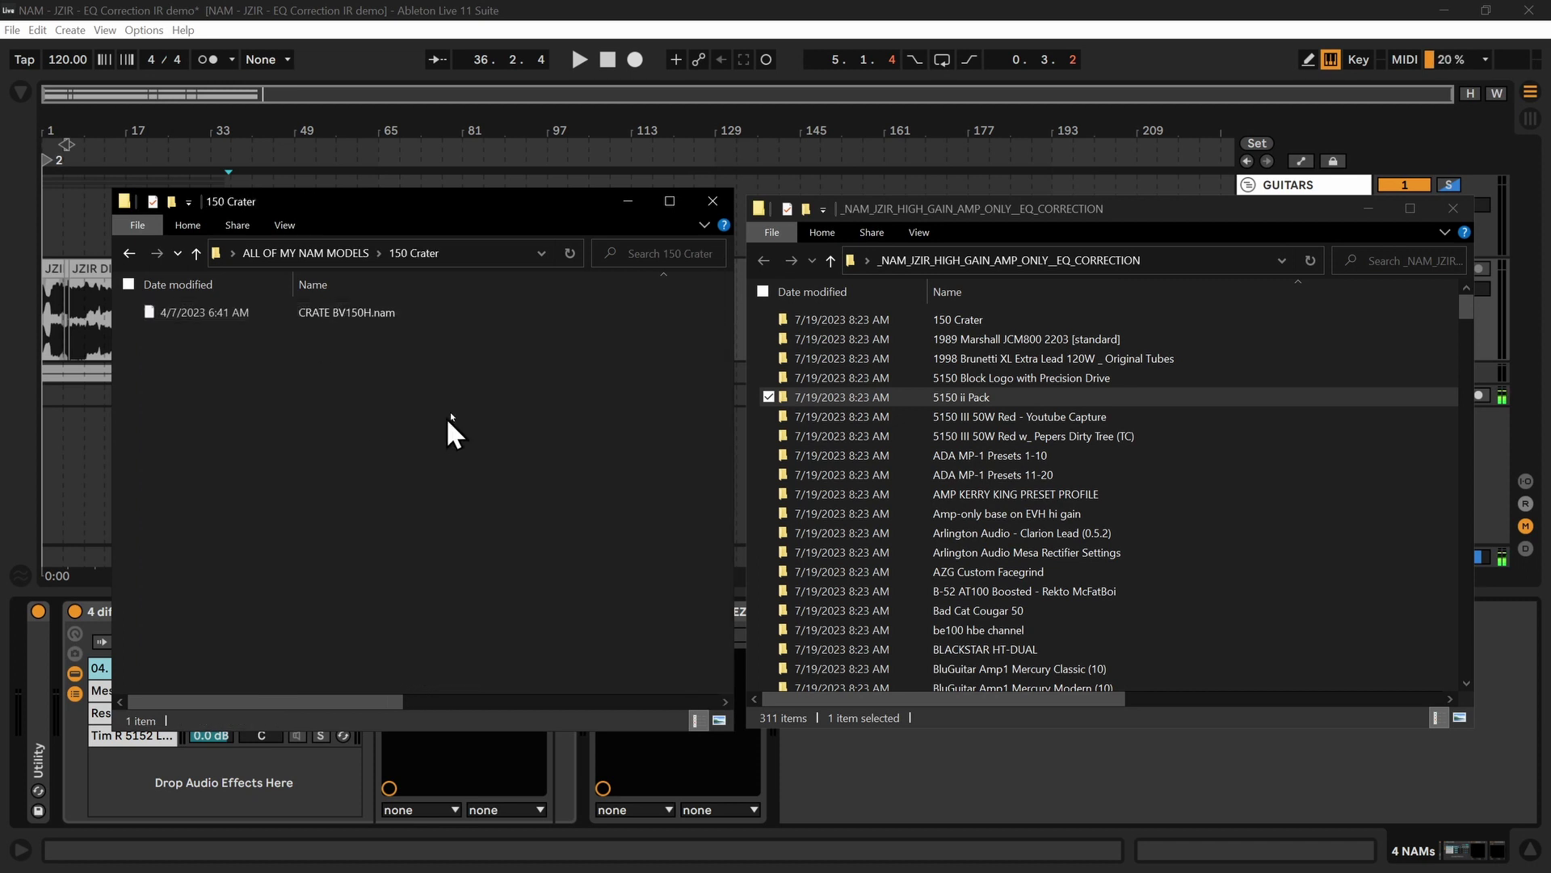
double_click(956, 317)
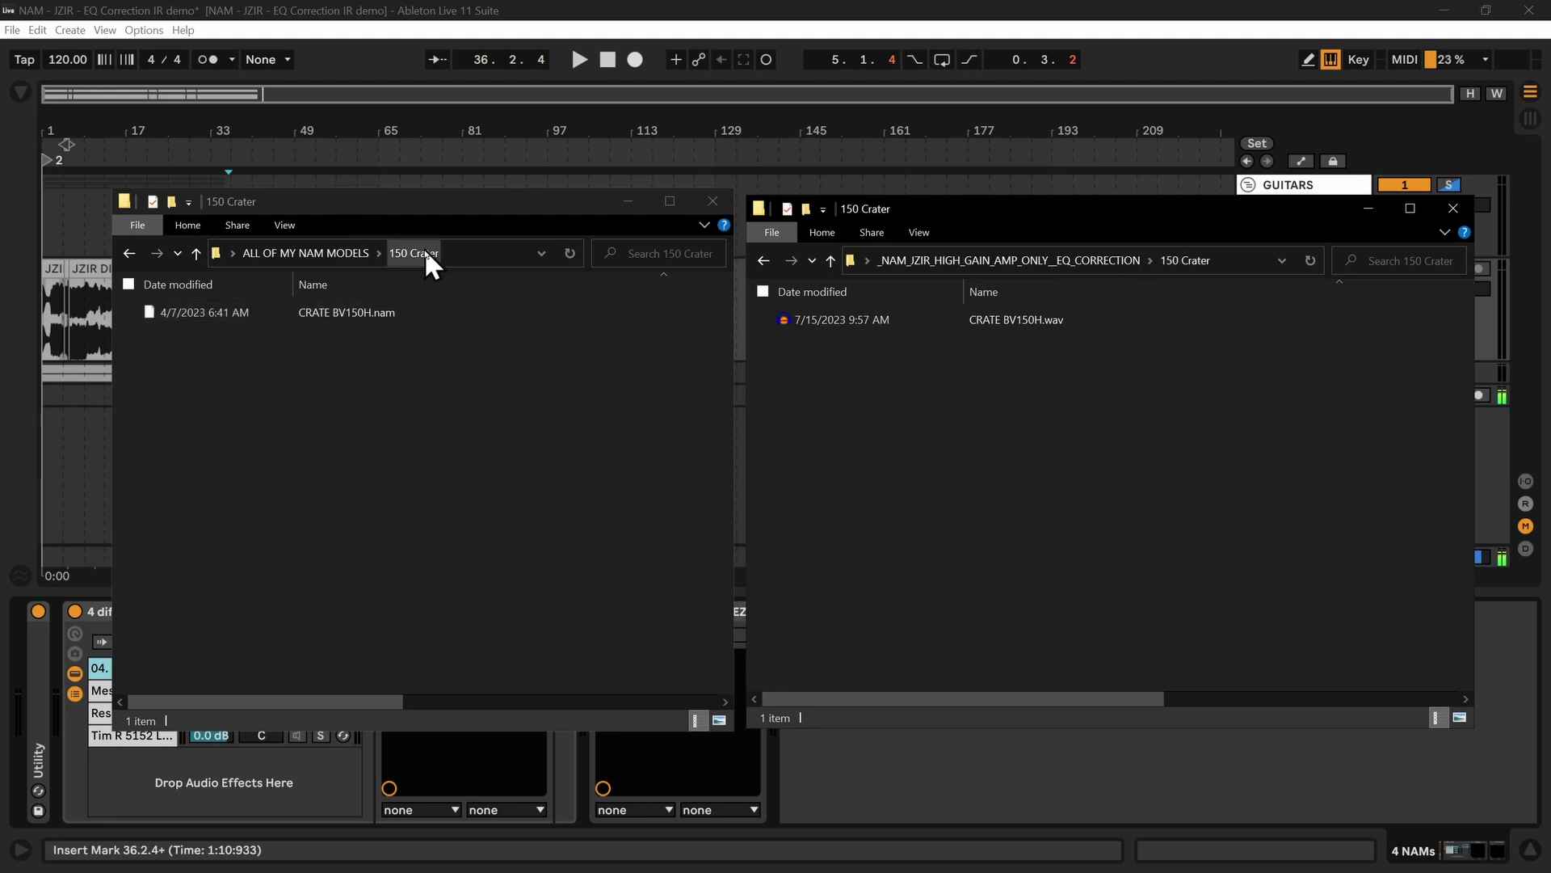
left_click(341, 315)
left_click(997, 323)
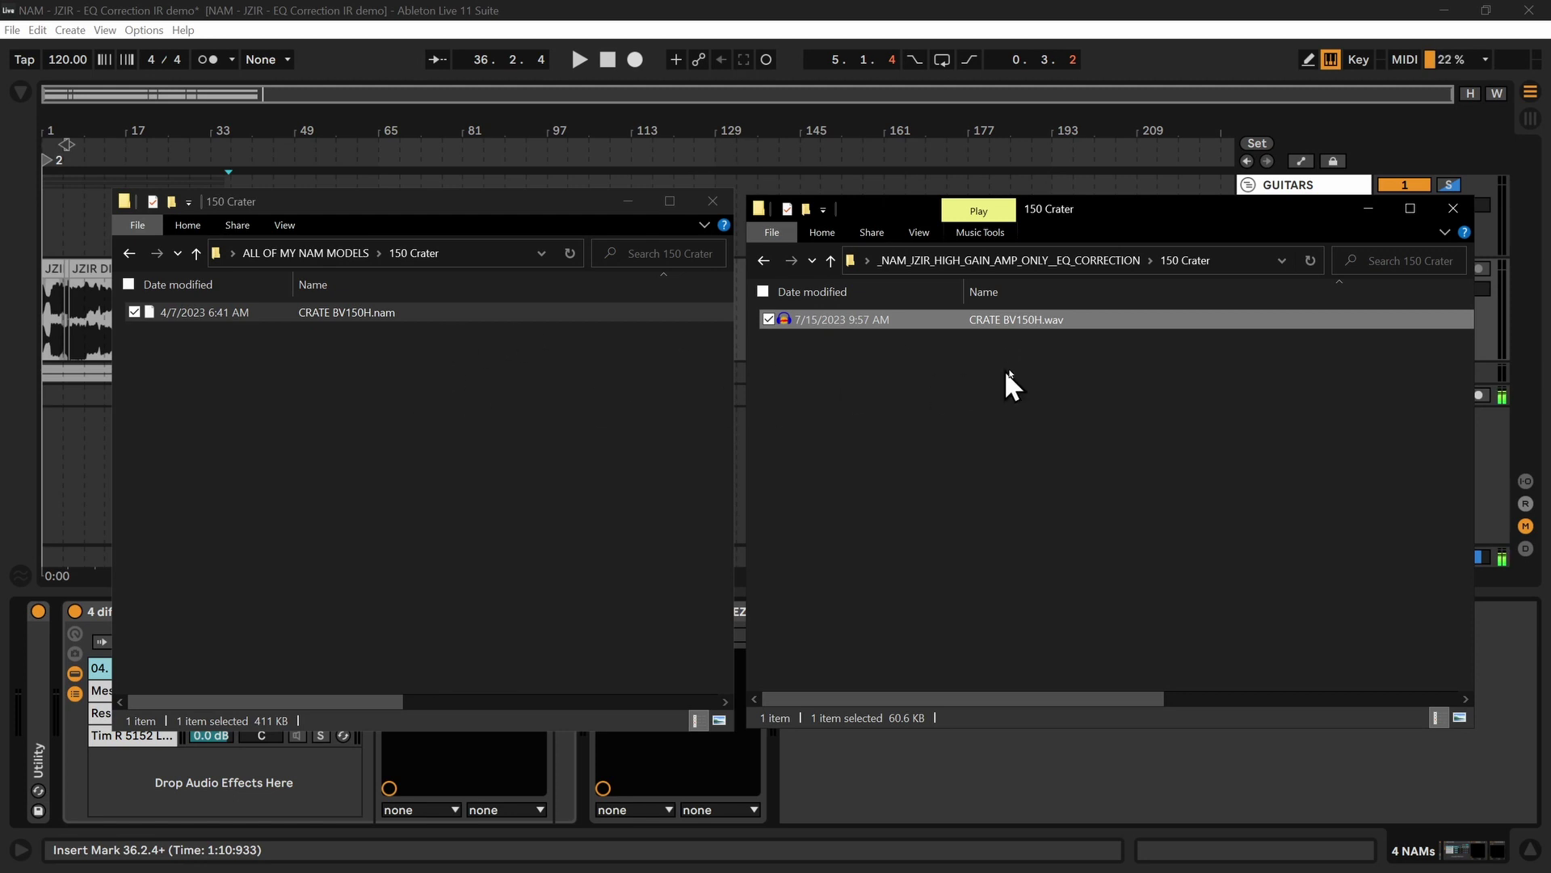
left_click(1055, 332)
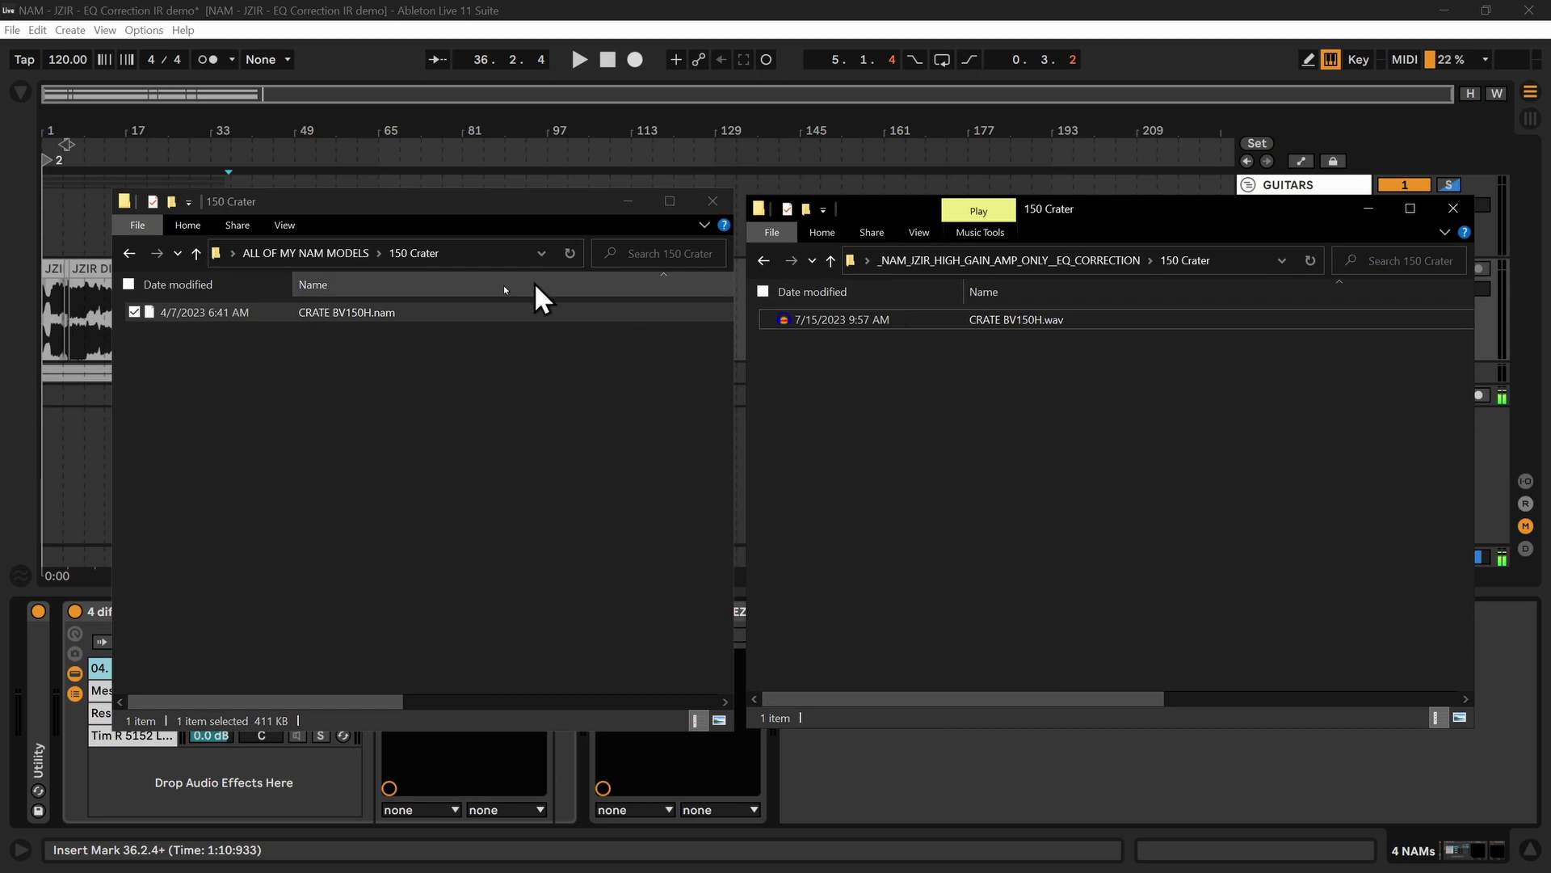
Switch to Ableton Live, inspect the files loaded in the PippTHRASH chain's Neural Amp Modeler, and select the GUITARS track
left_click(1295, 187)
left_click(1323, 324)
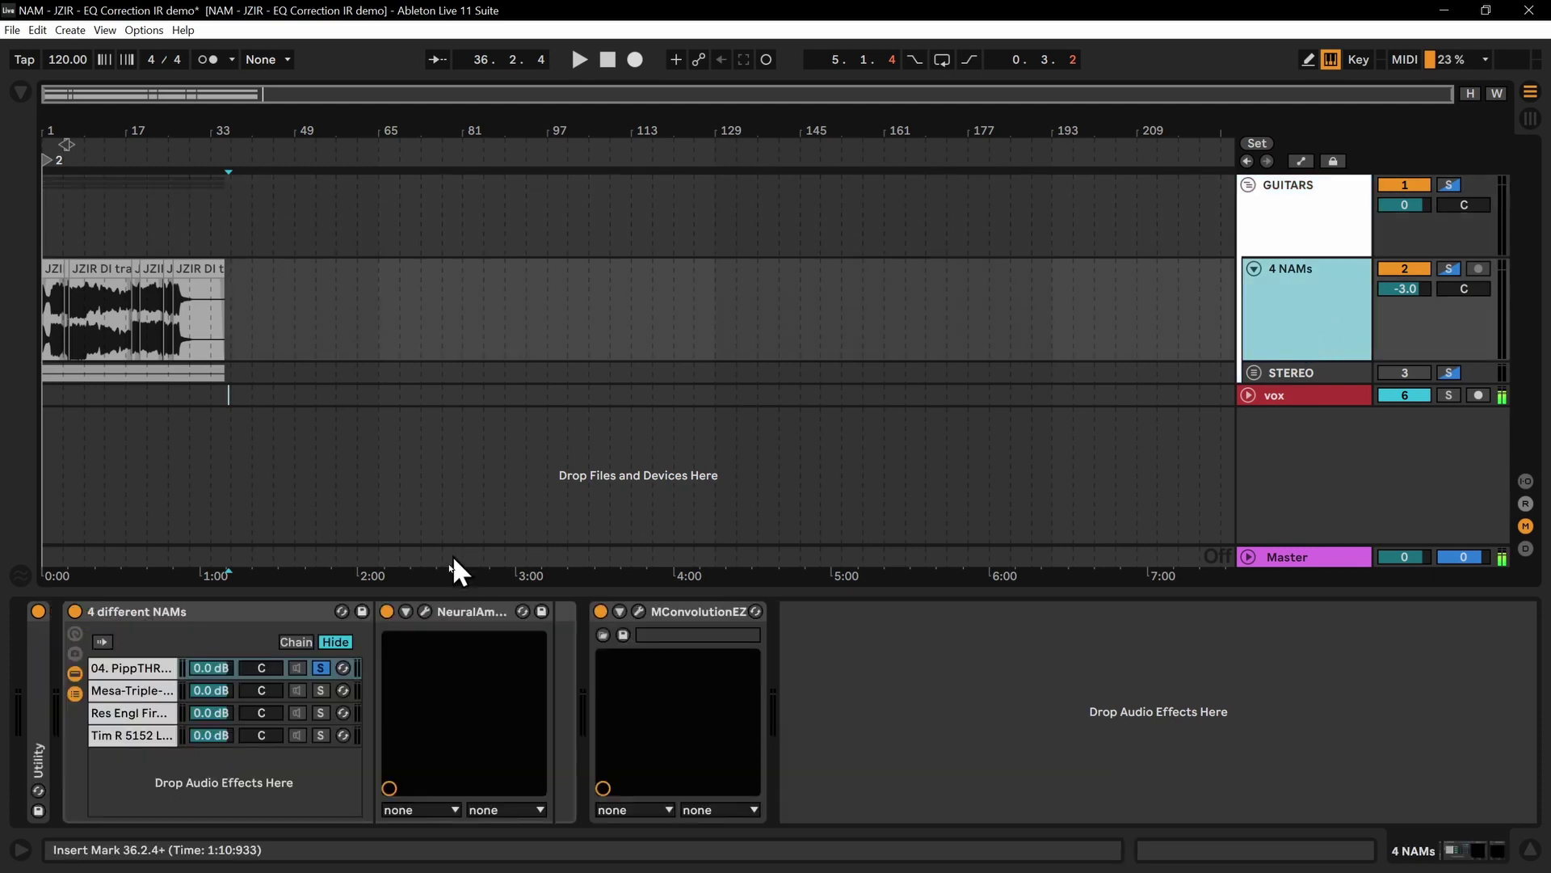
left_click(424, 610)
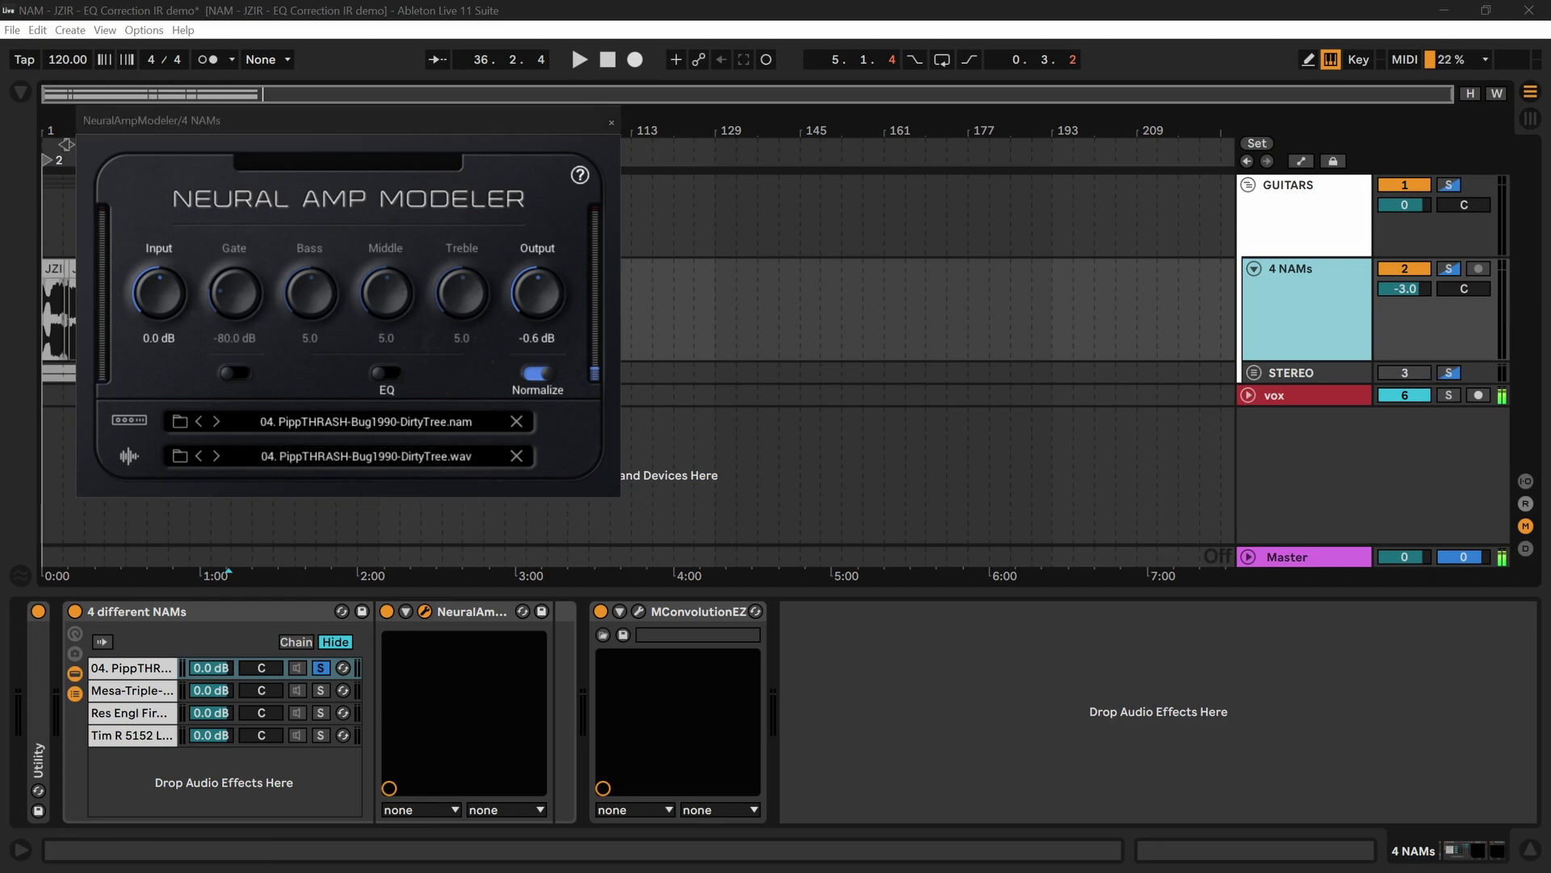
left_click(1329, 215)
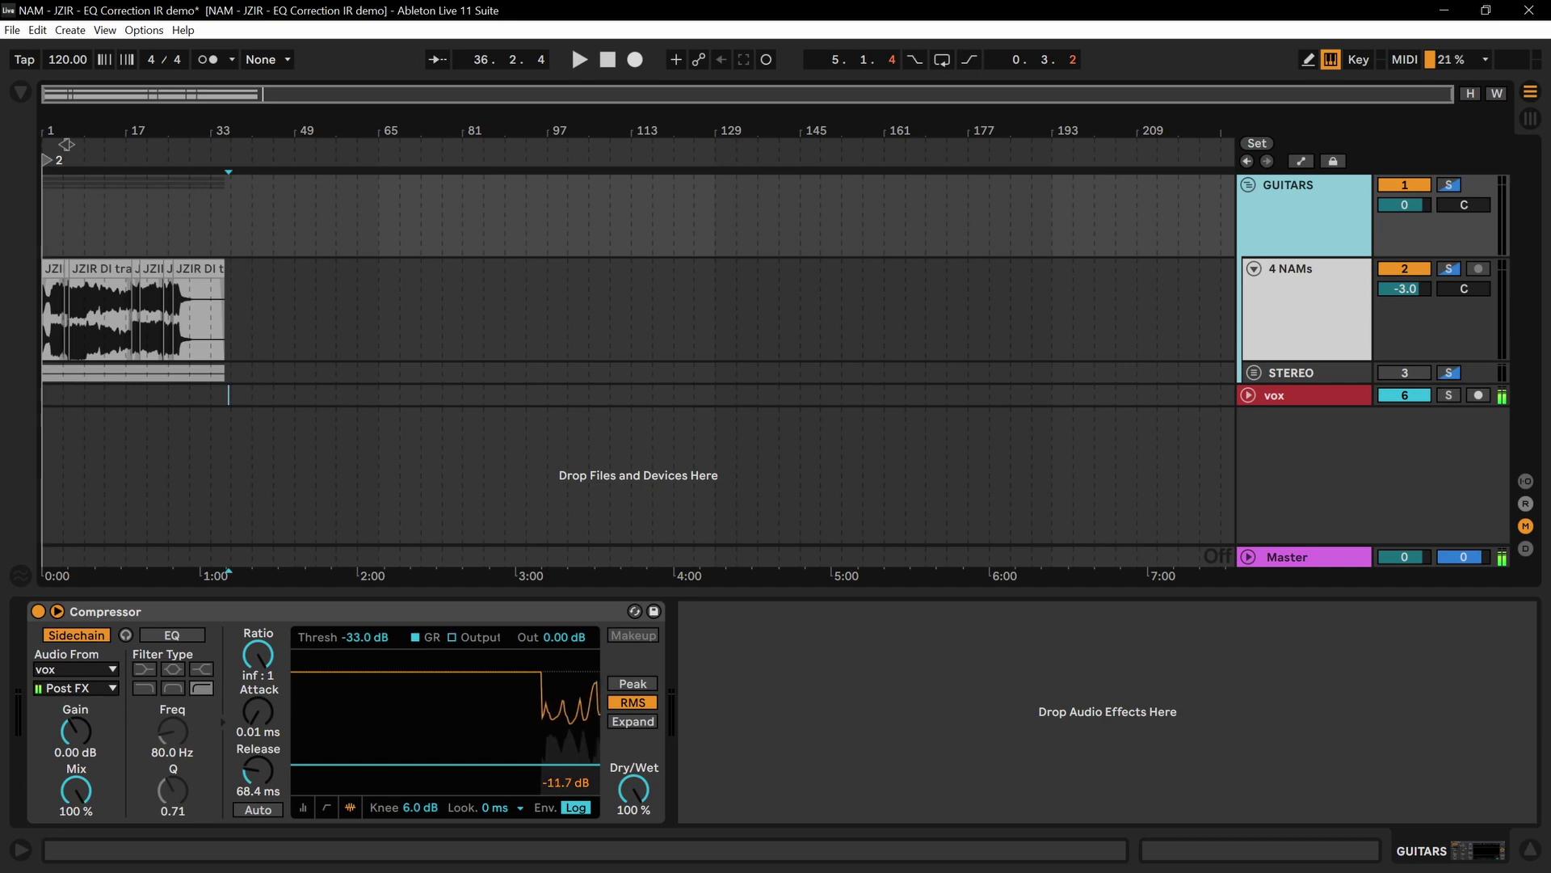
Switch back to both File Explorer windows and return each from 150 Crater to its parent folder
key("alt+Tab")
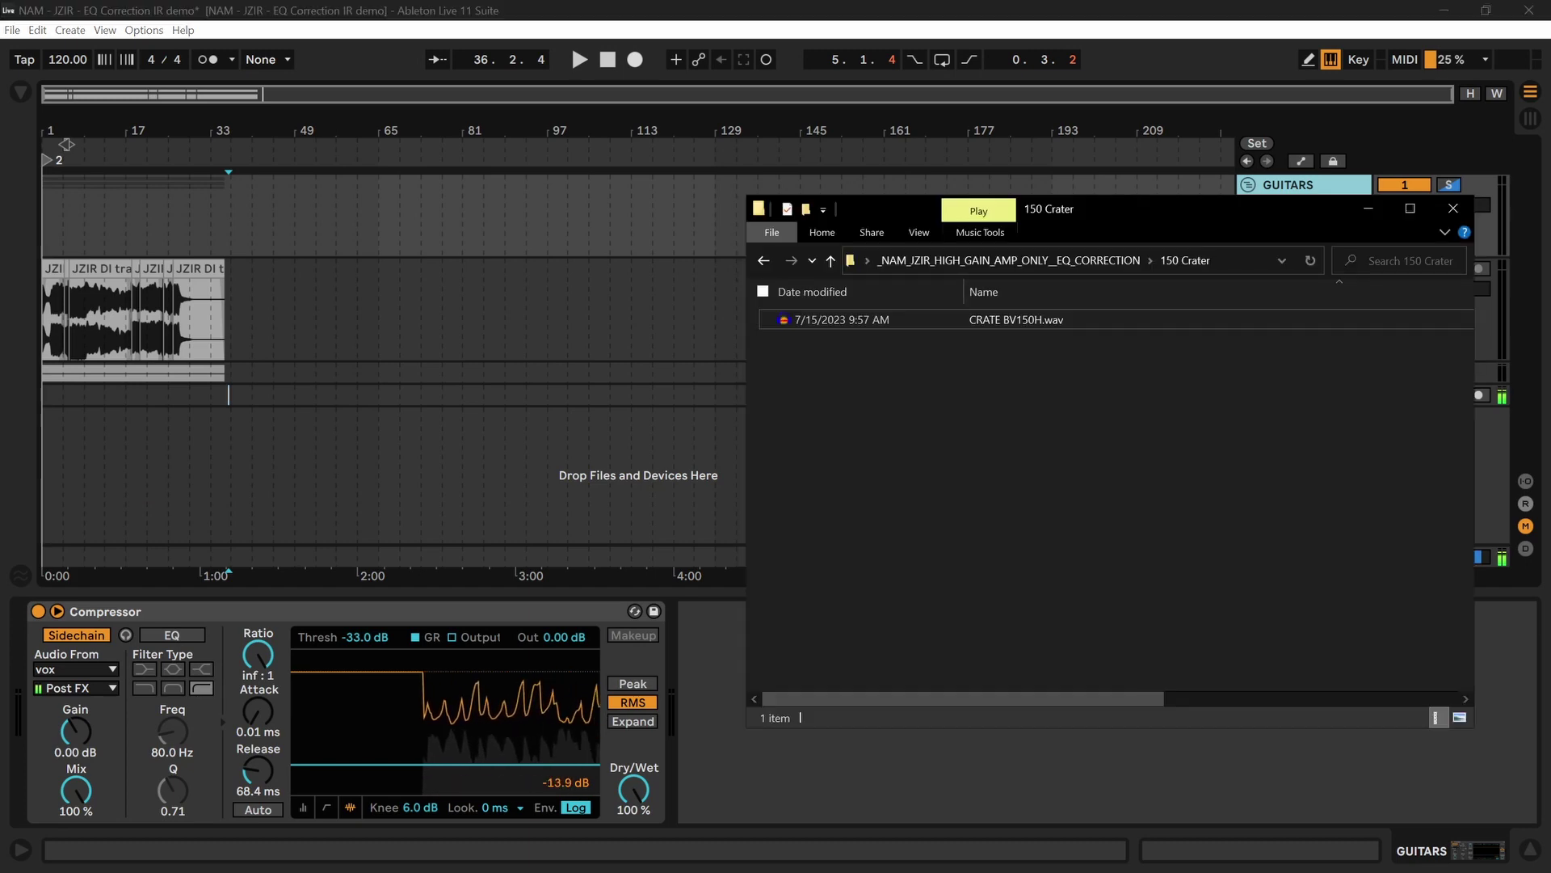
key("alt+Tab")
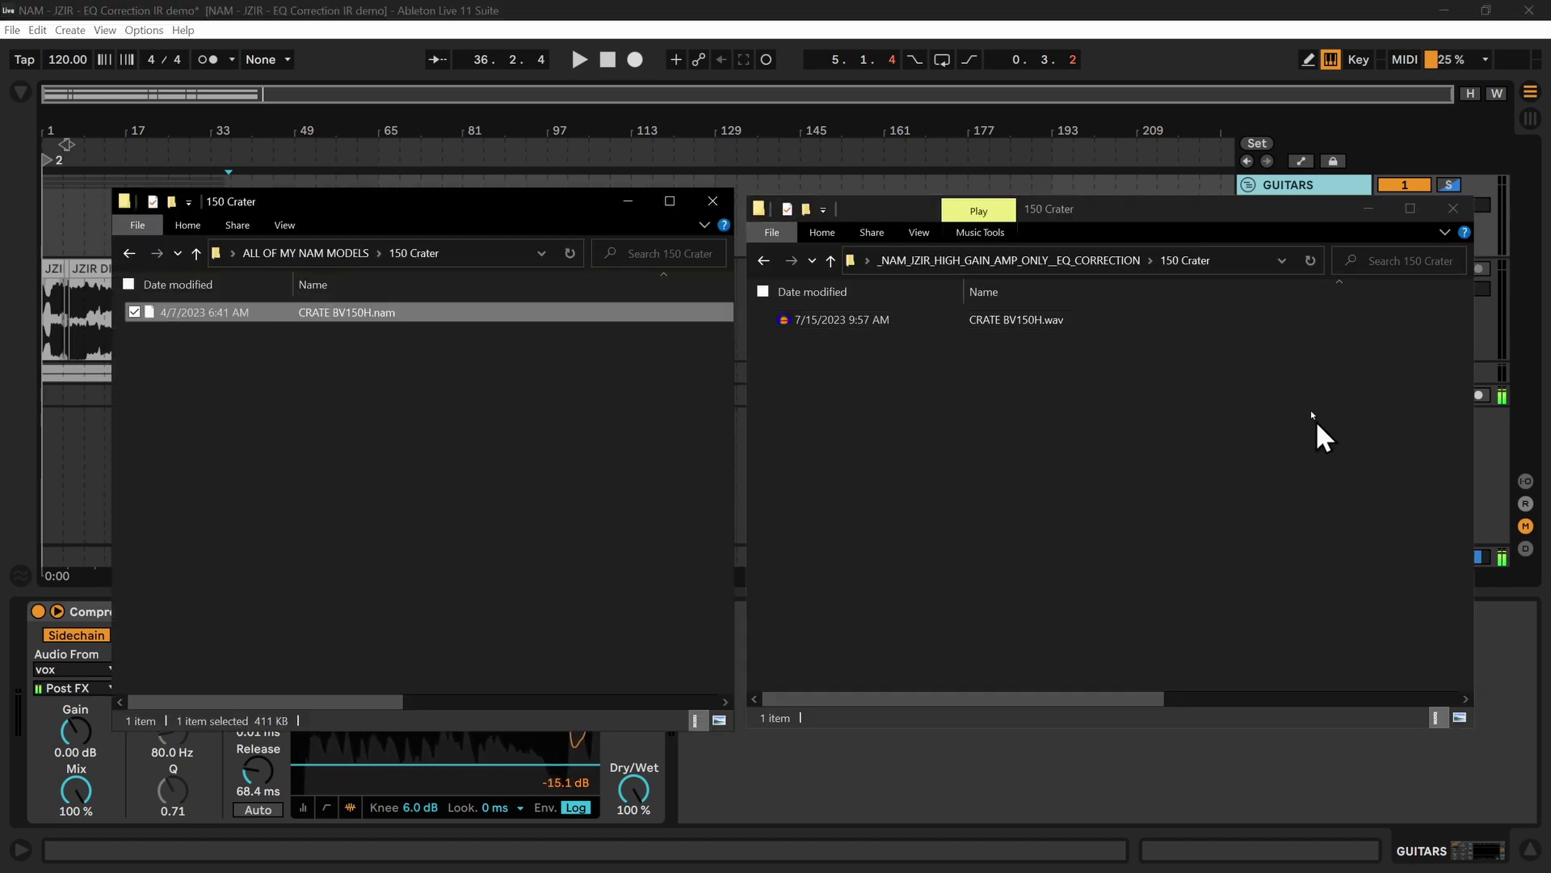
left_click(994, 260)
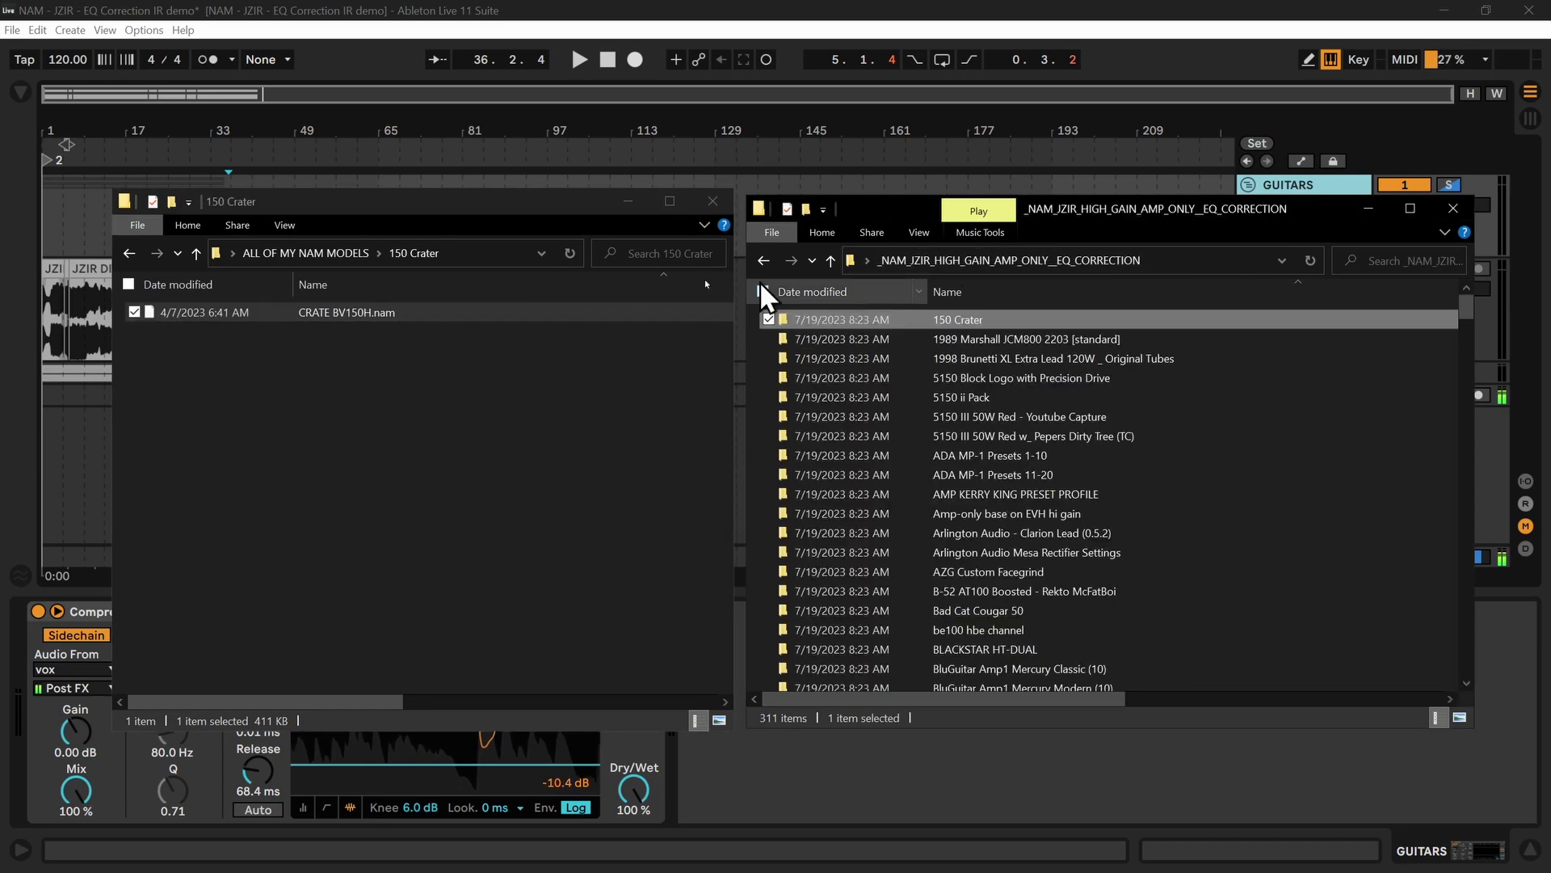
left_click(322, 257)
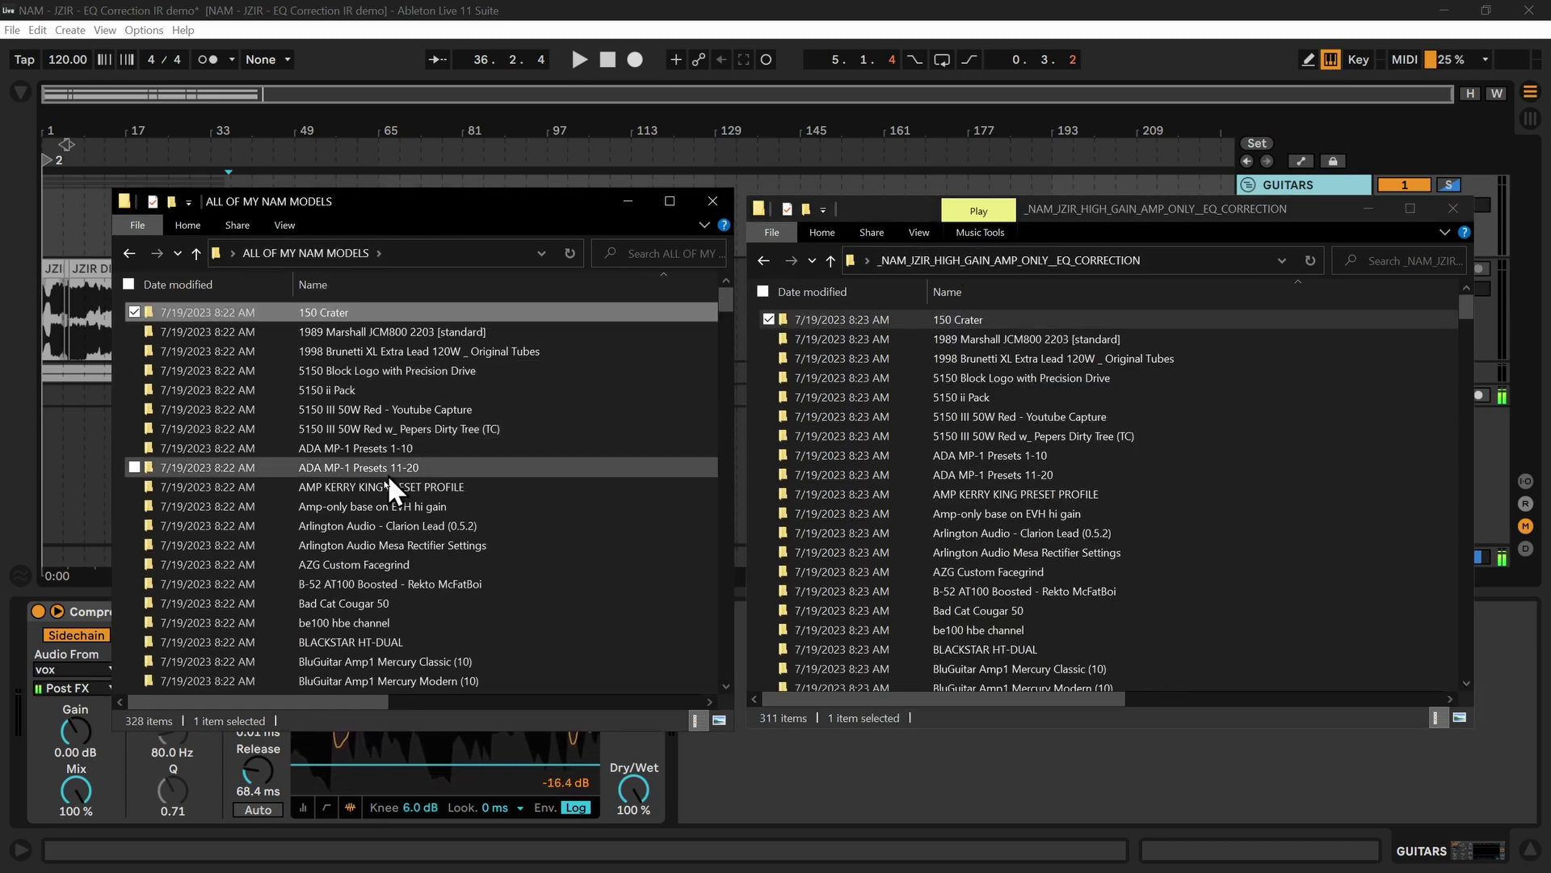
Examine the rest of the ALL OF MY NAM MODELS and EQ correction folder lists for matching amp folder names
scroll(395, 501, "down", 5)
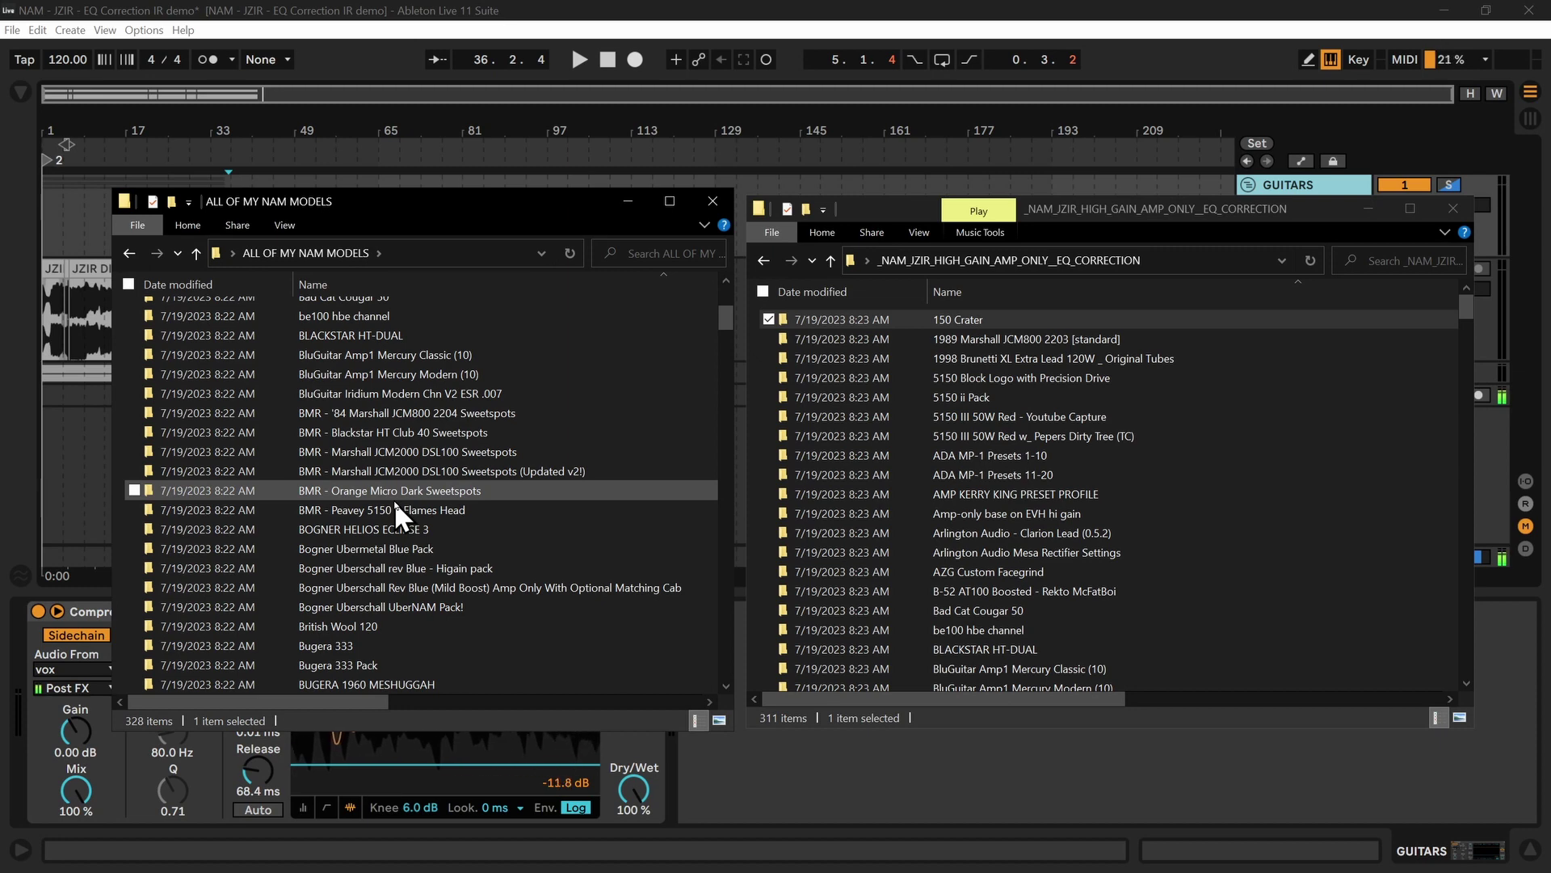
scroll(396, 504, "down", 13)
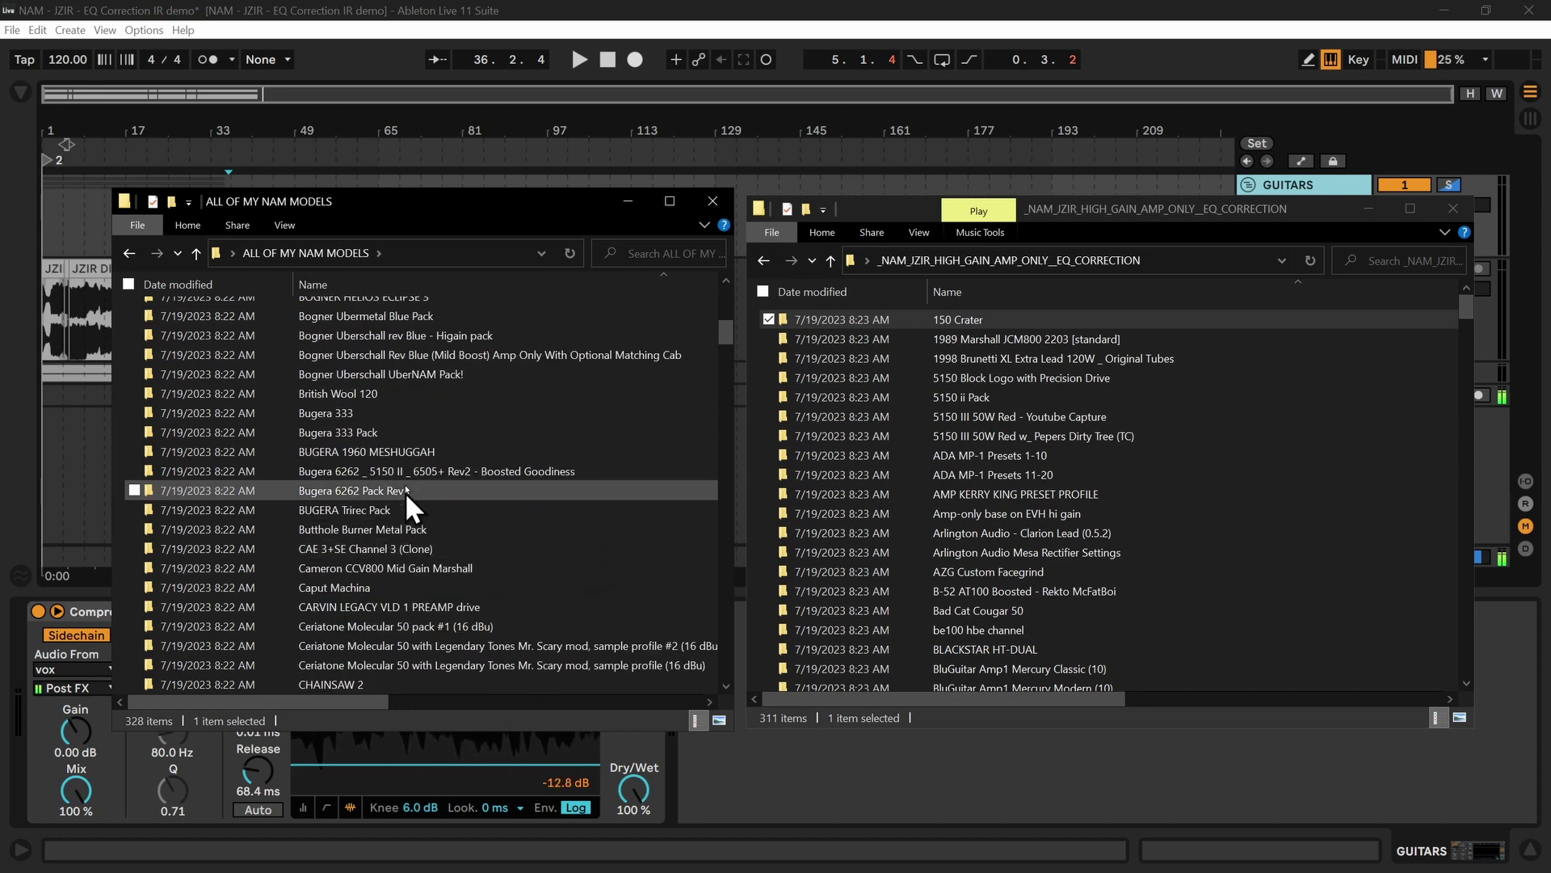
scroll(407, 437, "down", 20)
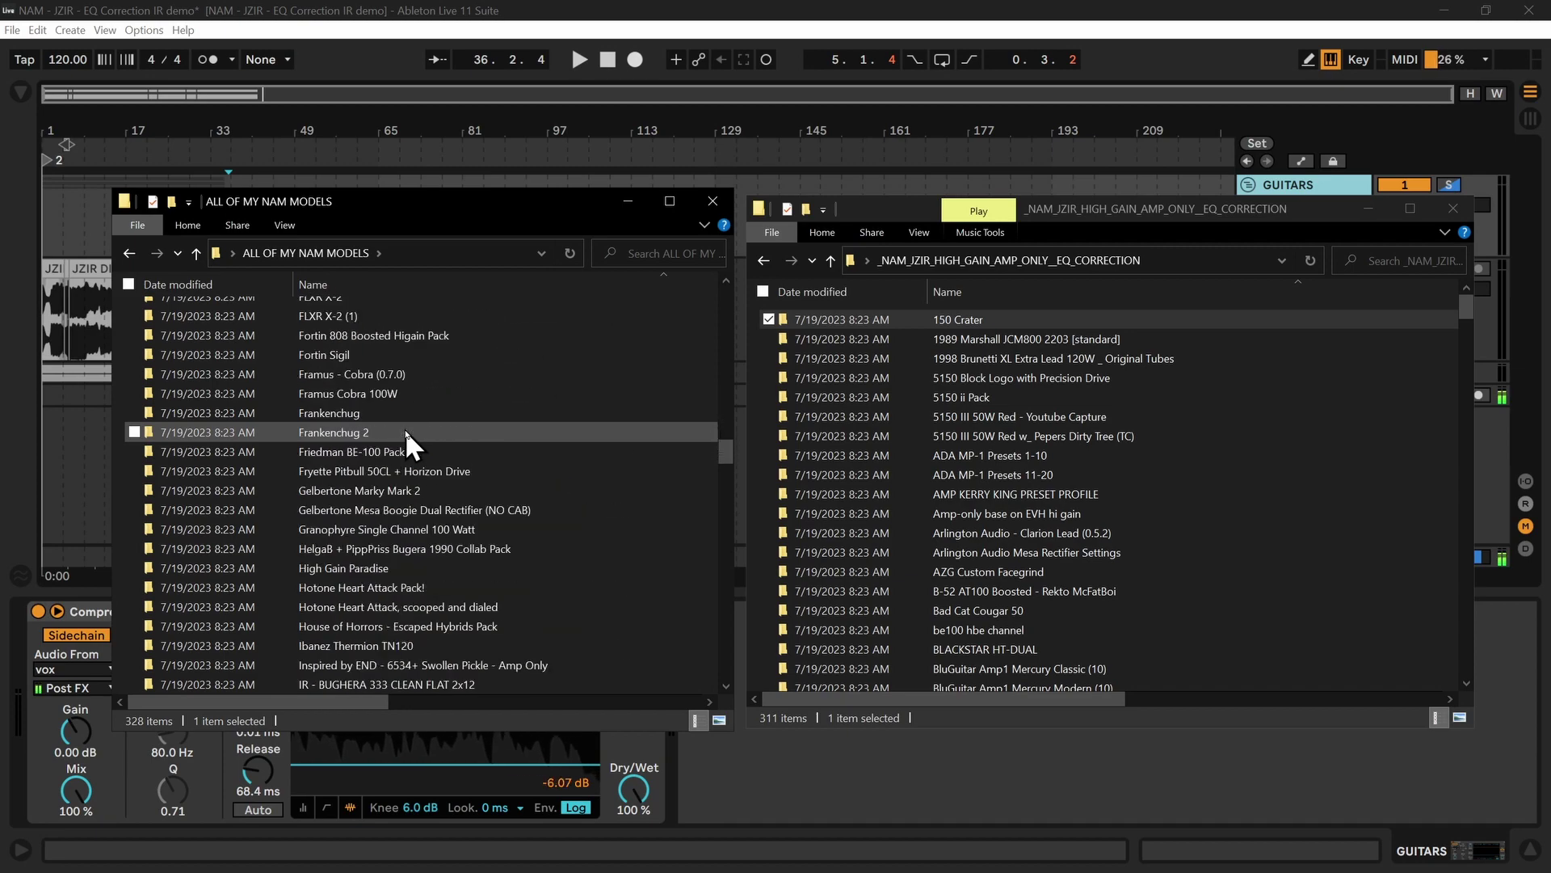
scroll(406, 436, "down", 20)
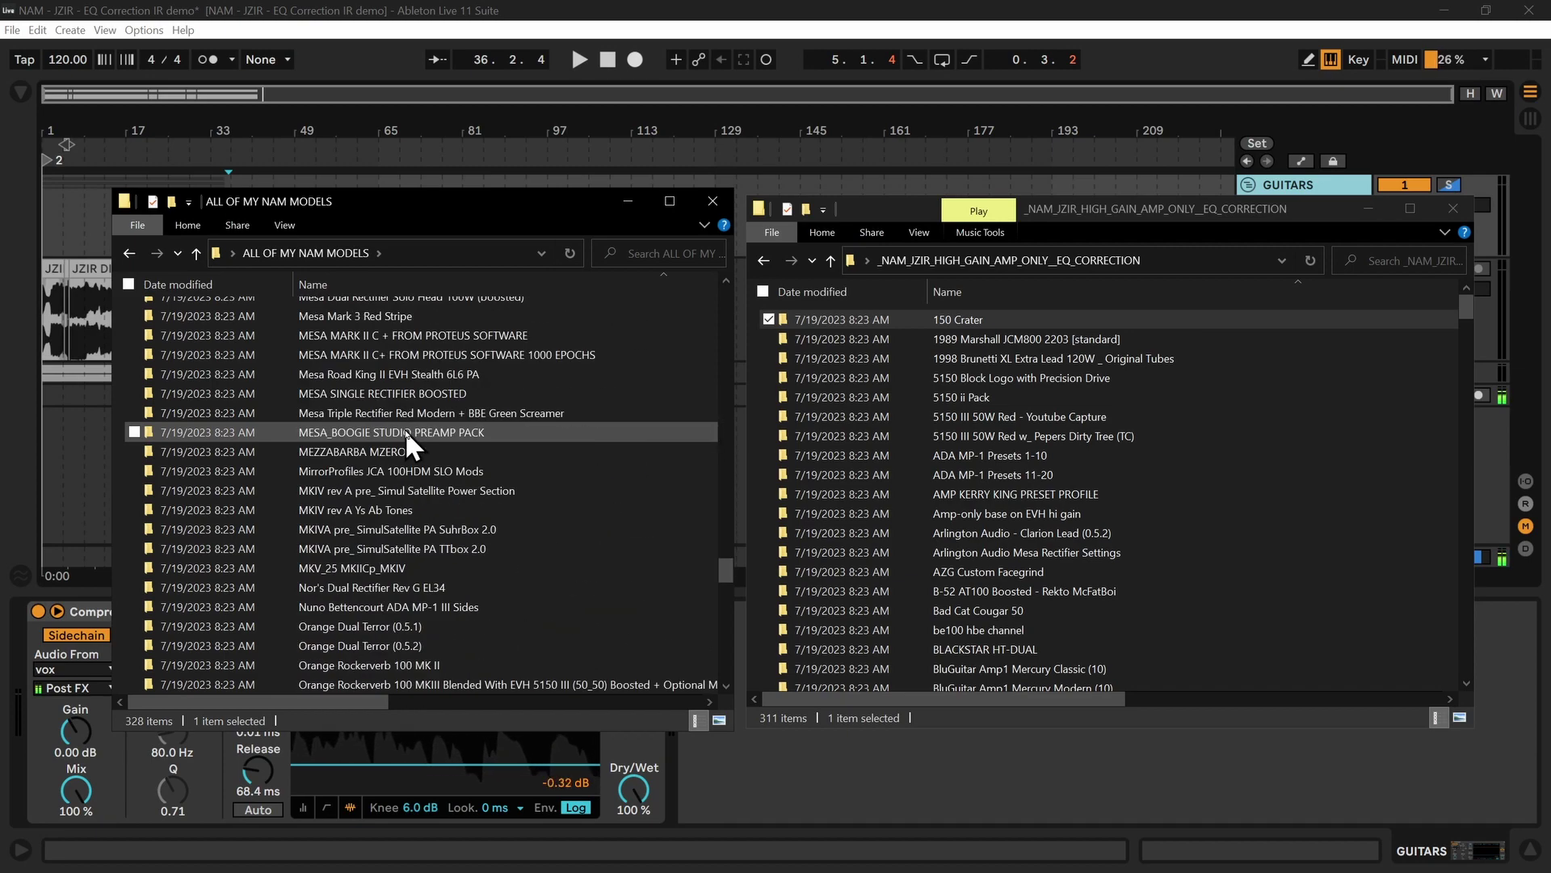
scroll(405, 429, "down", 10)
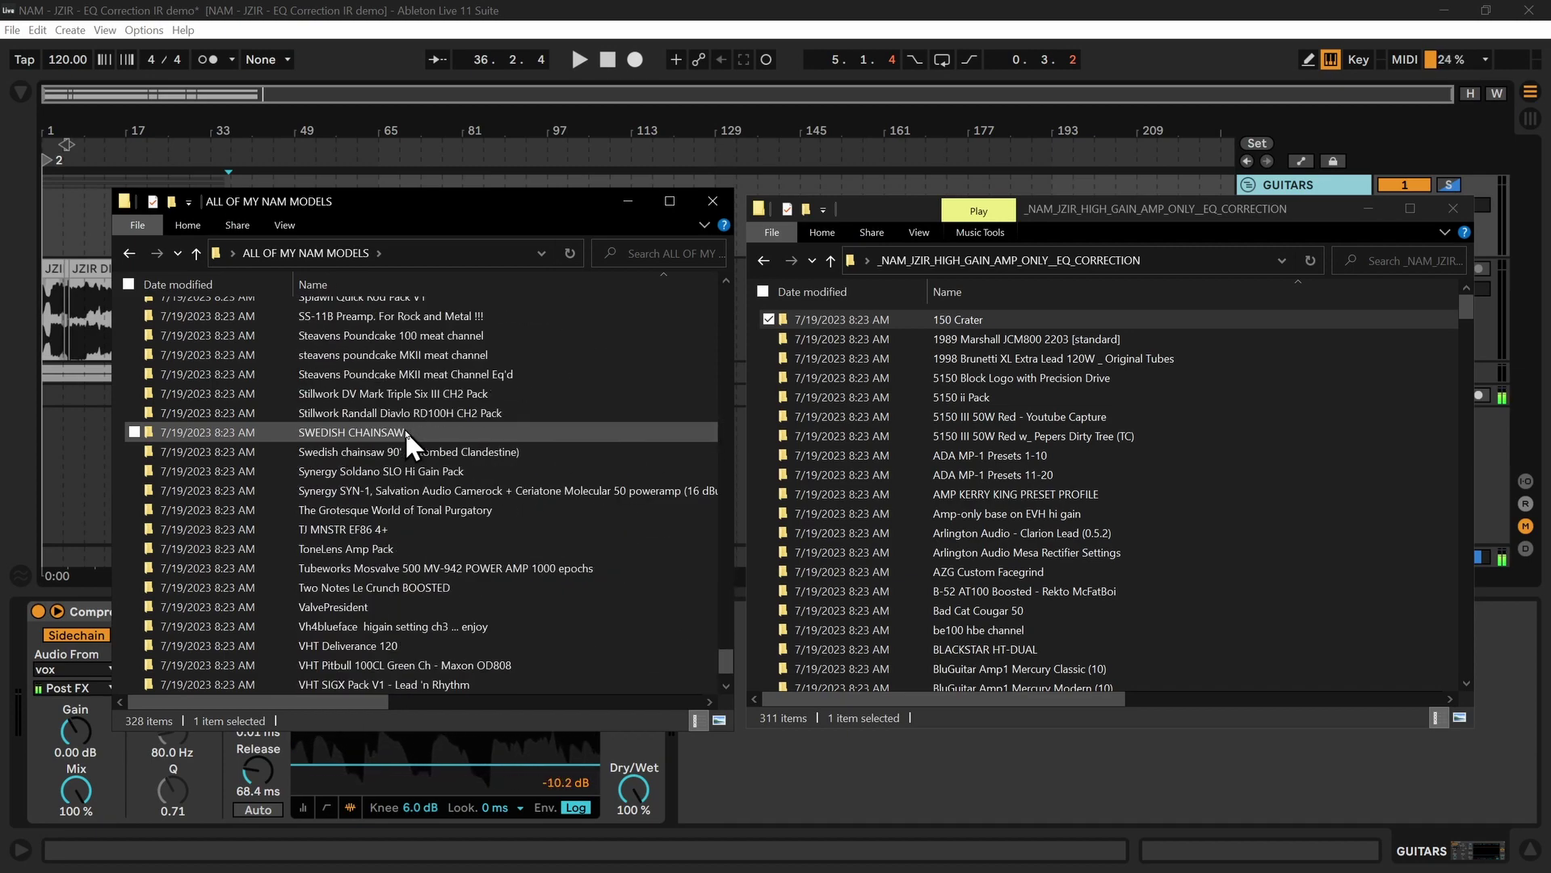
scroll(1146, 408, "down", 20)
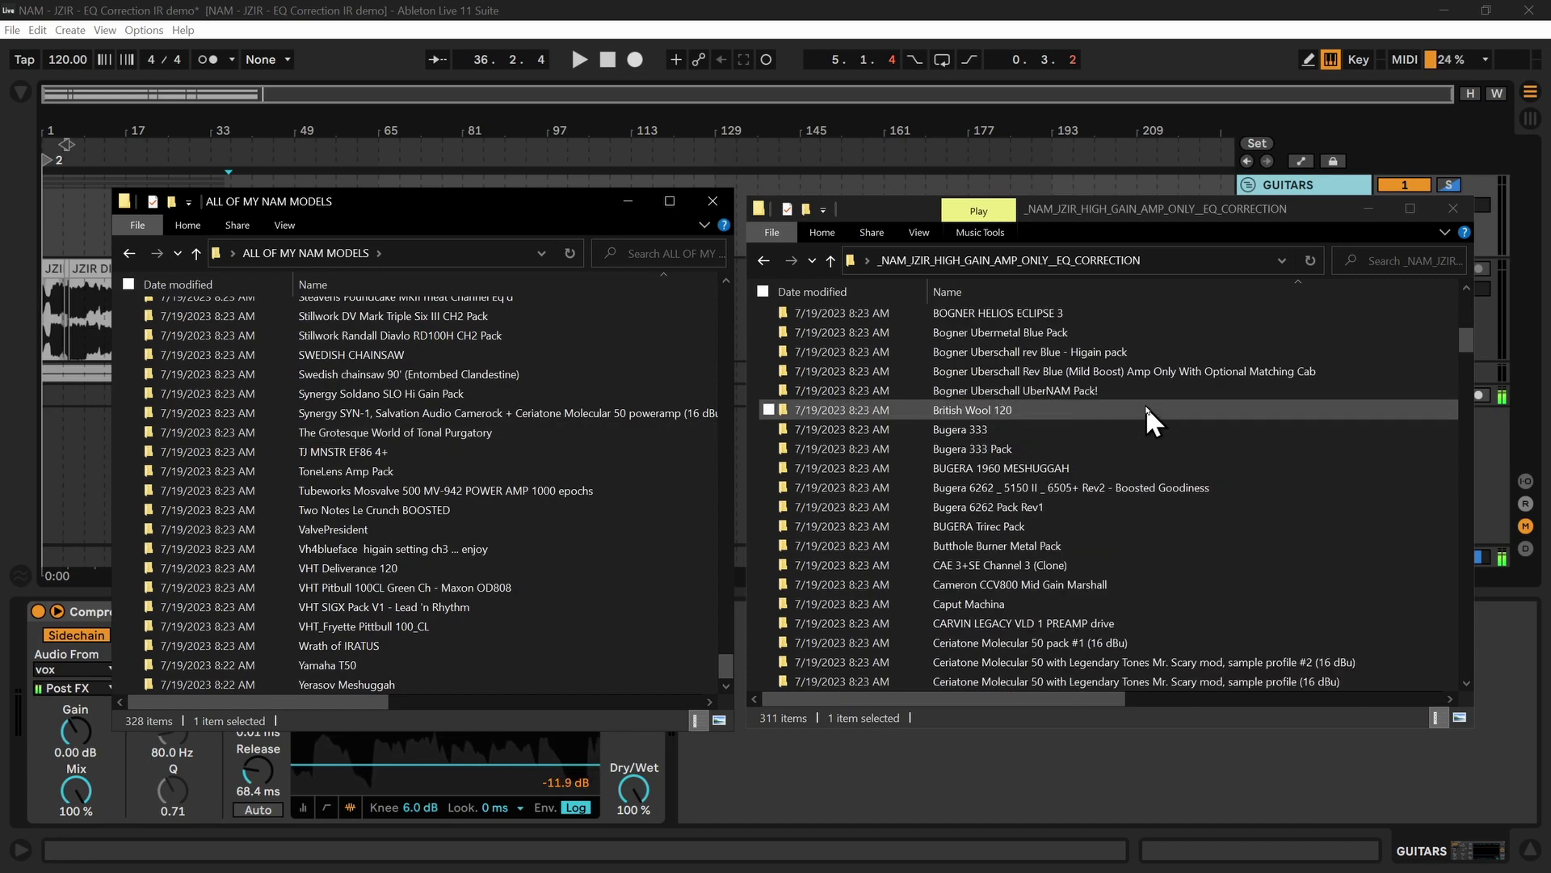
scroll(1145, 408, "down", 20)
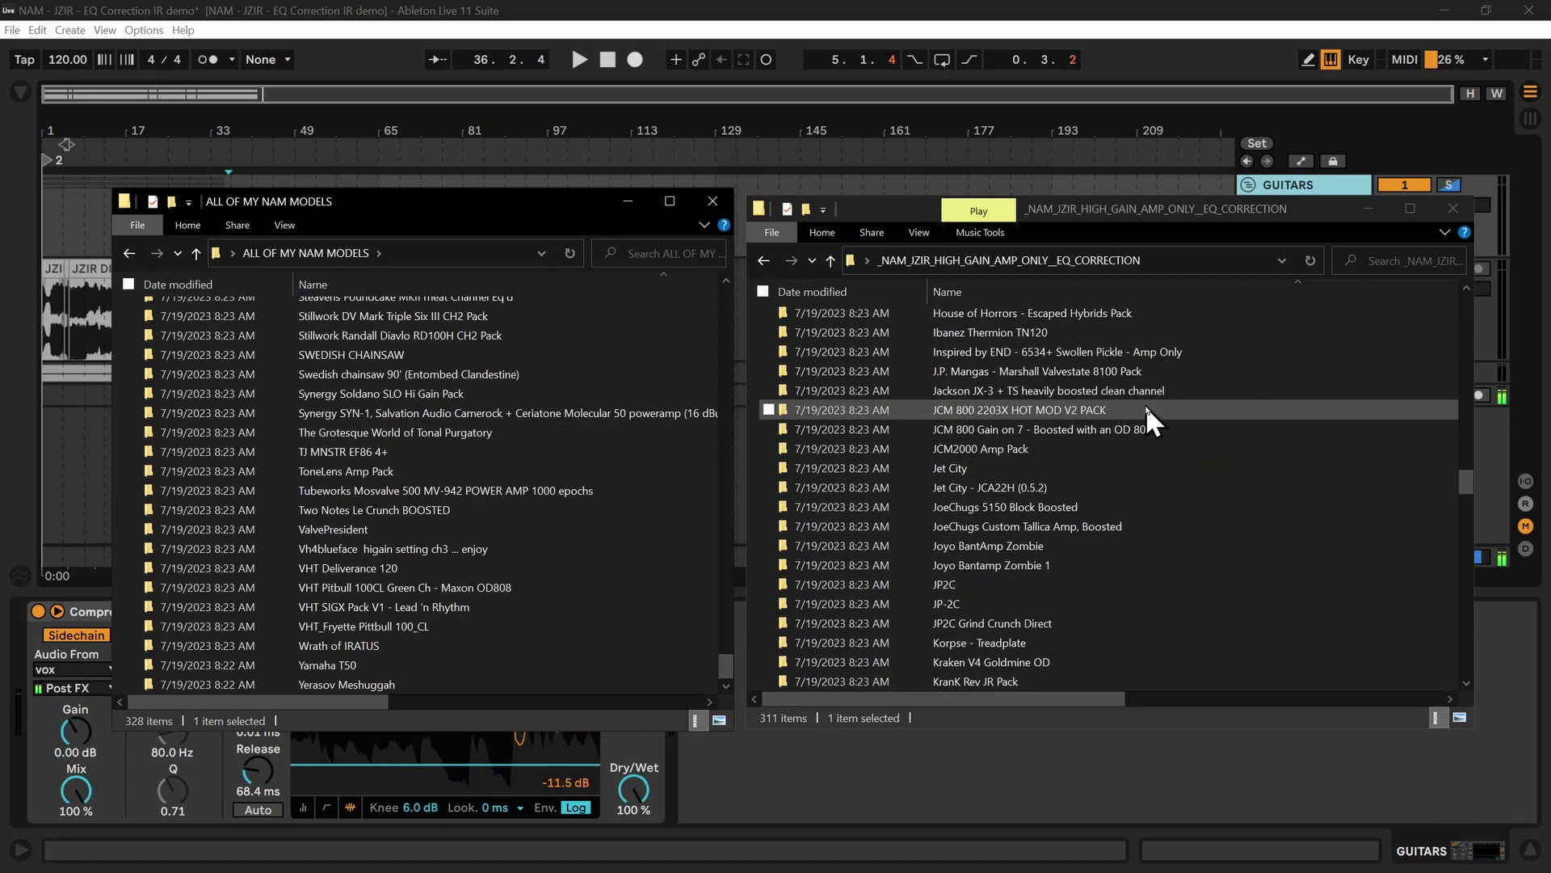
scroll(1145, 408, "down", 20)
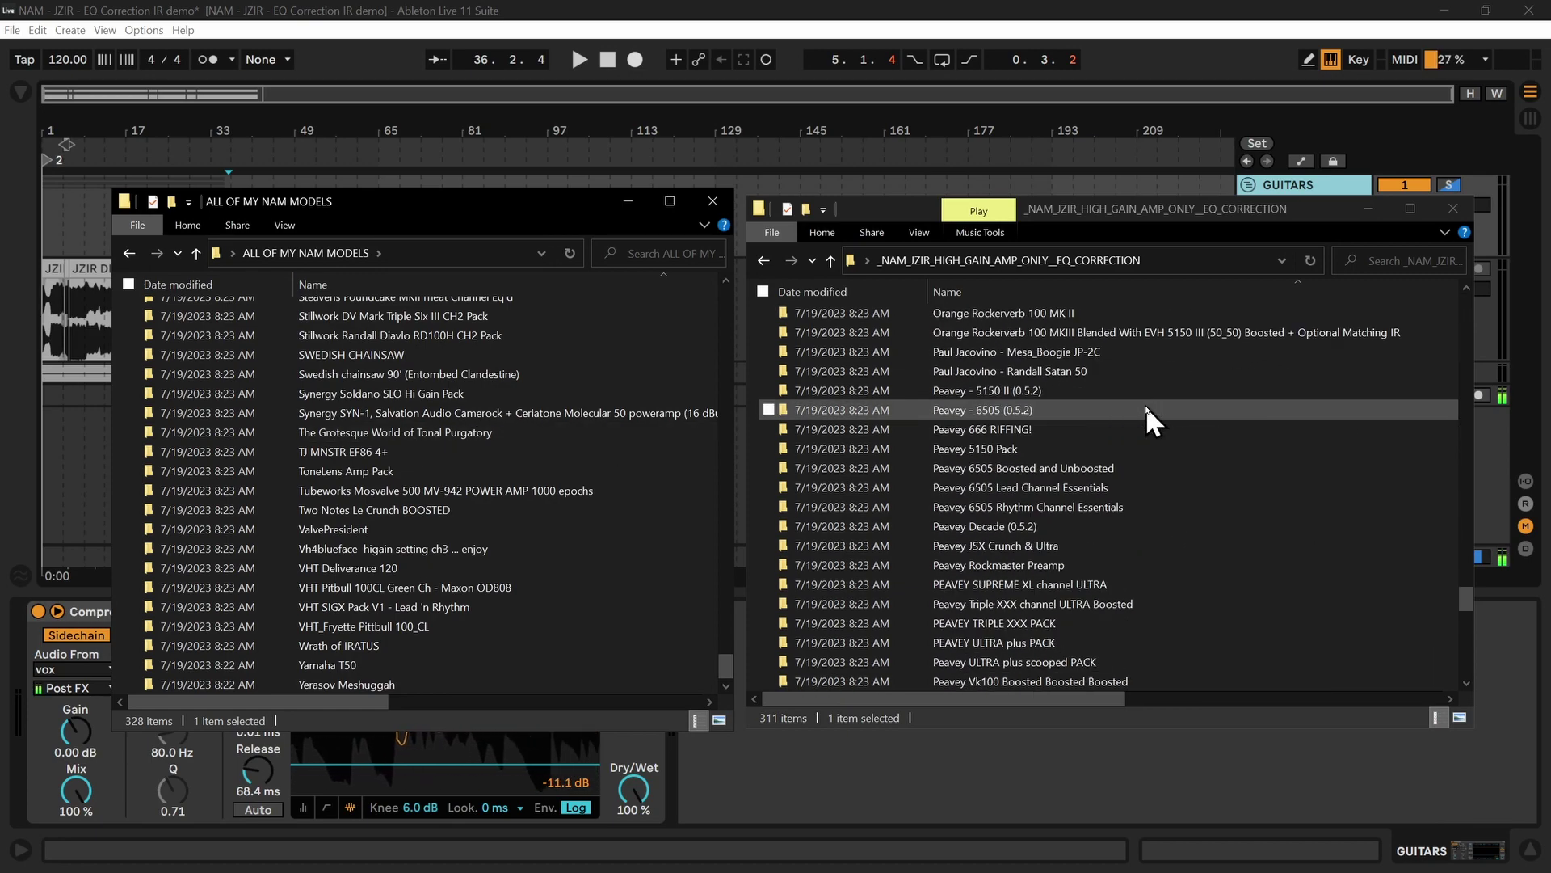
scroll(1145, 408, "down", 4)
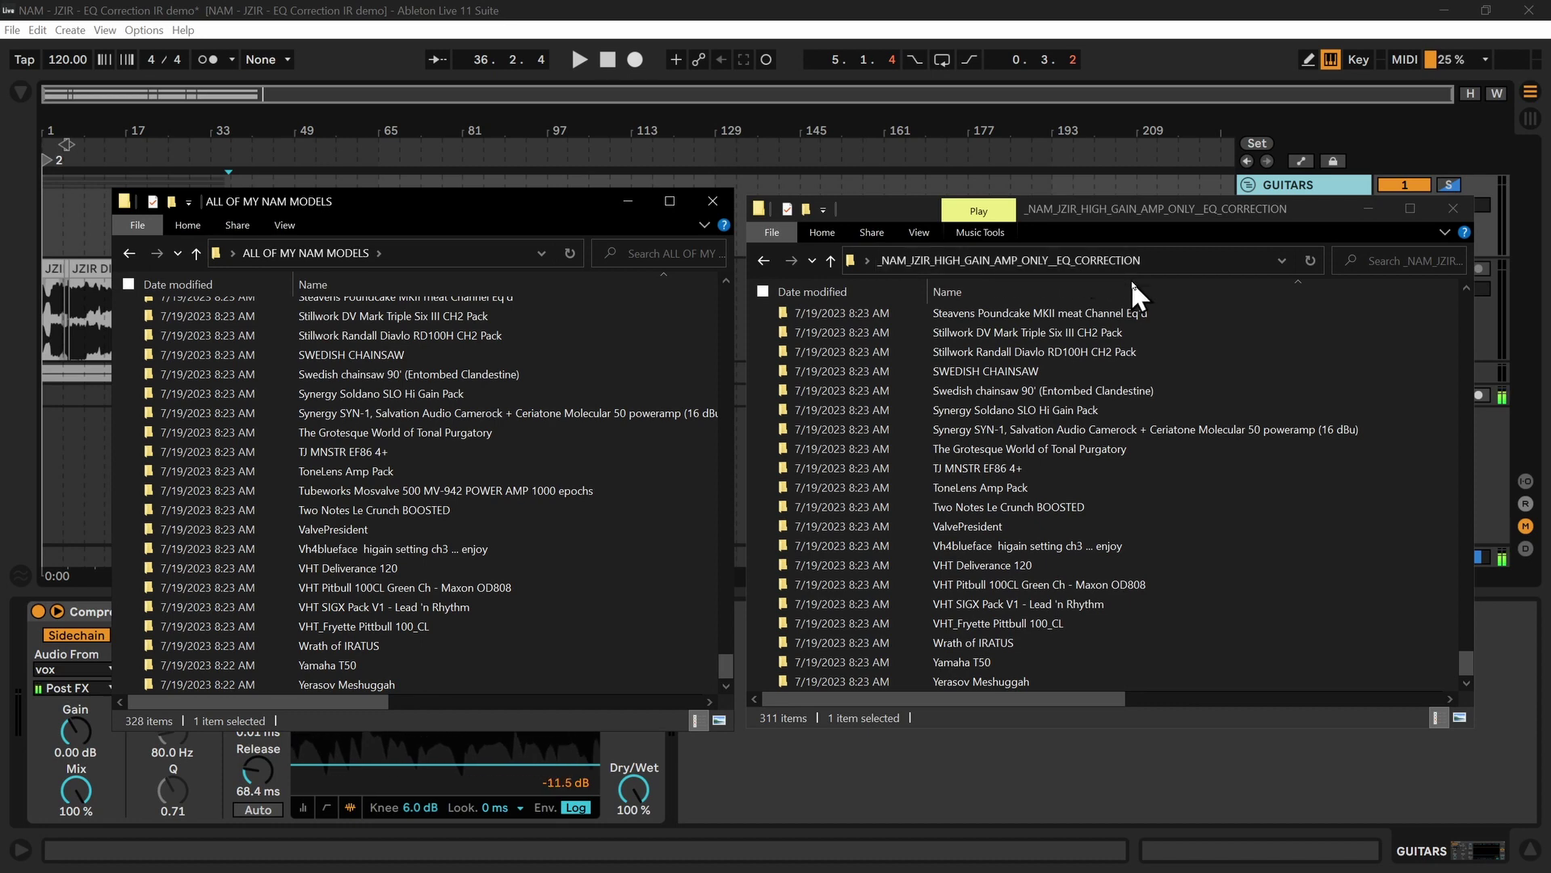
Move all folders from _NAM_JZIR_HIGH_GAIN_AMP_ONLY__EQ_CORRECTION into ALL OF MY NAM MODELS, merging them with the same-named folders
left_click(1076, 428)
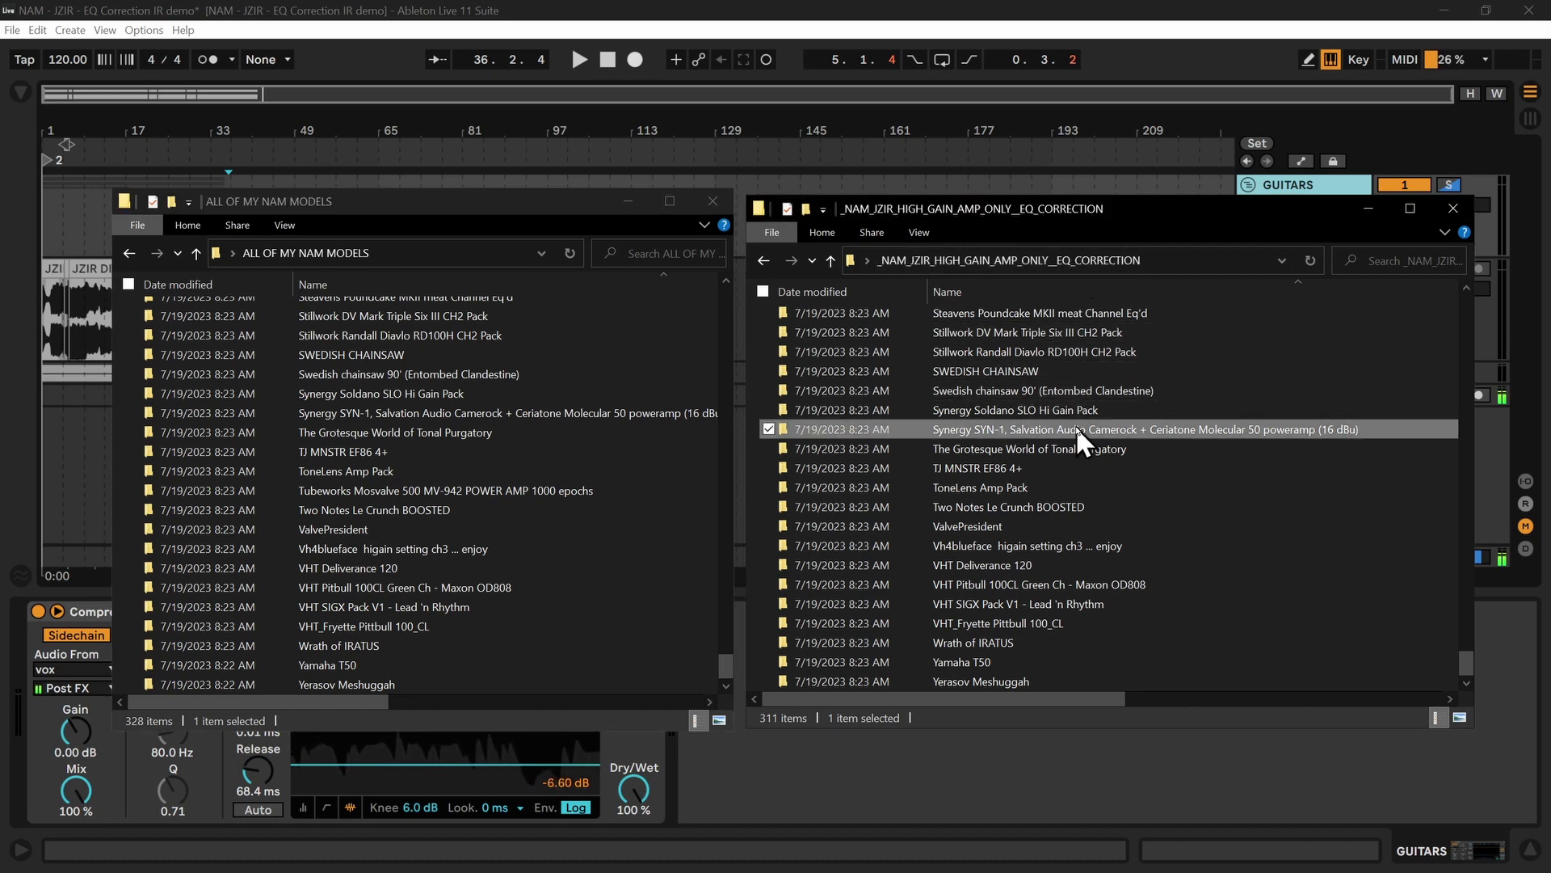
scroll(1026, 485, "up", 6)
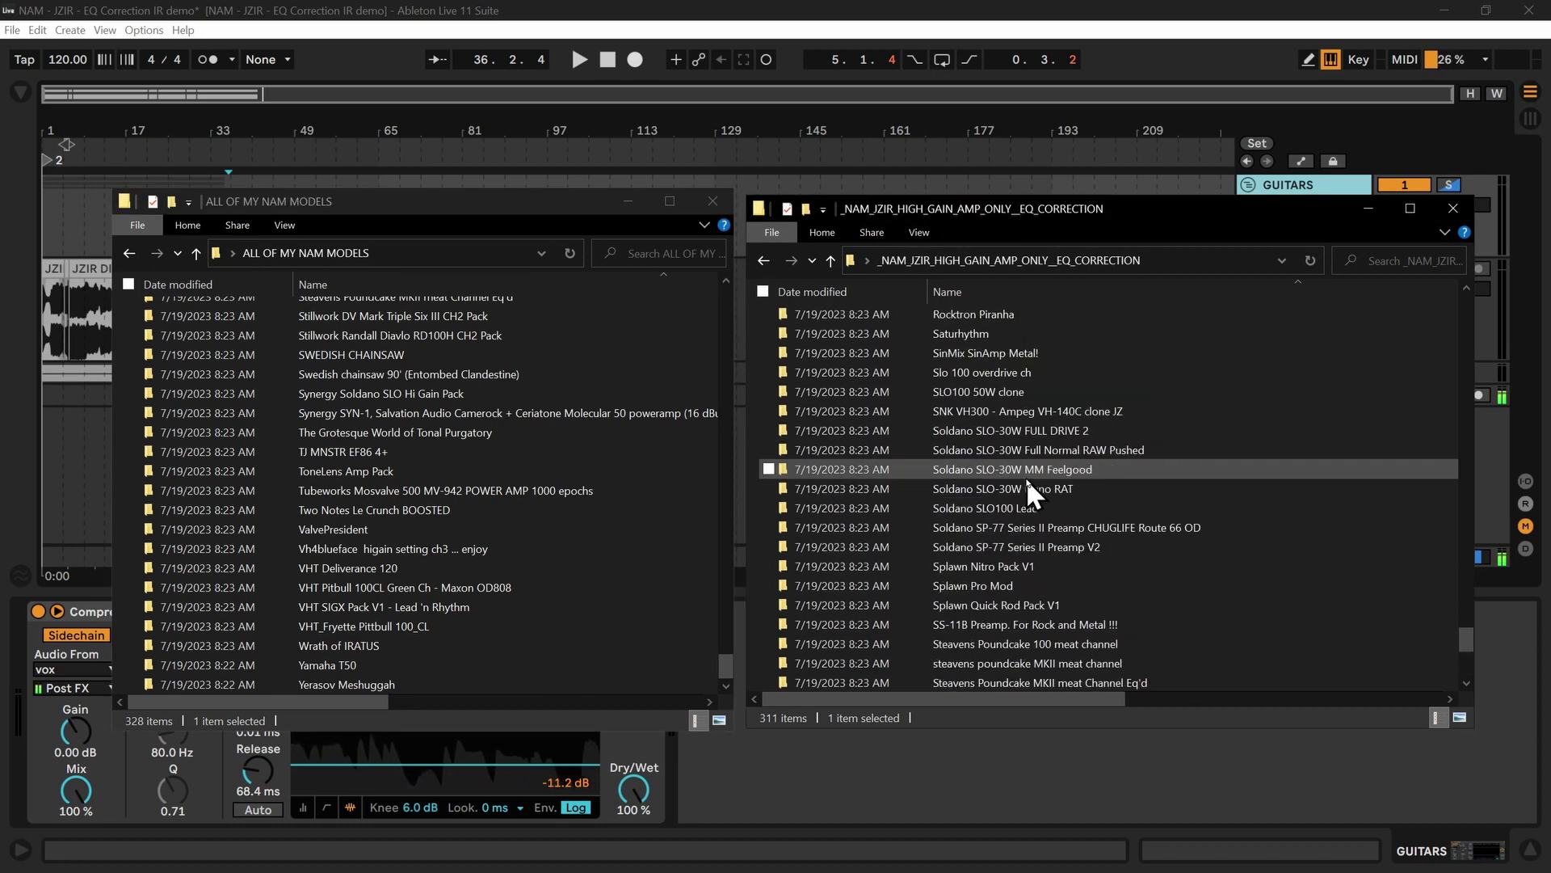
key("ctrl+a")
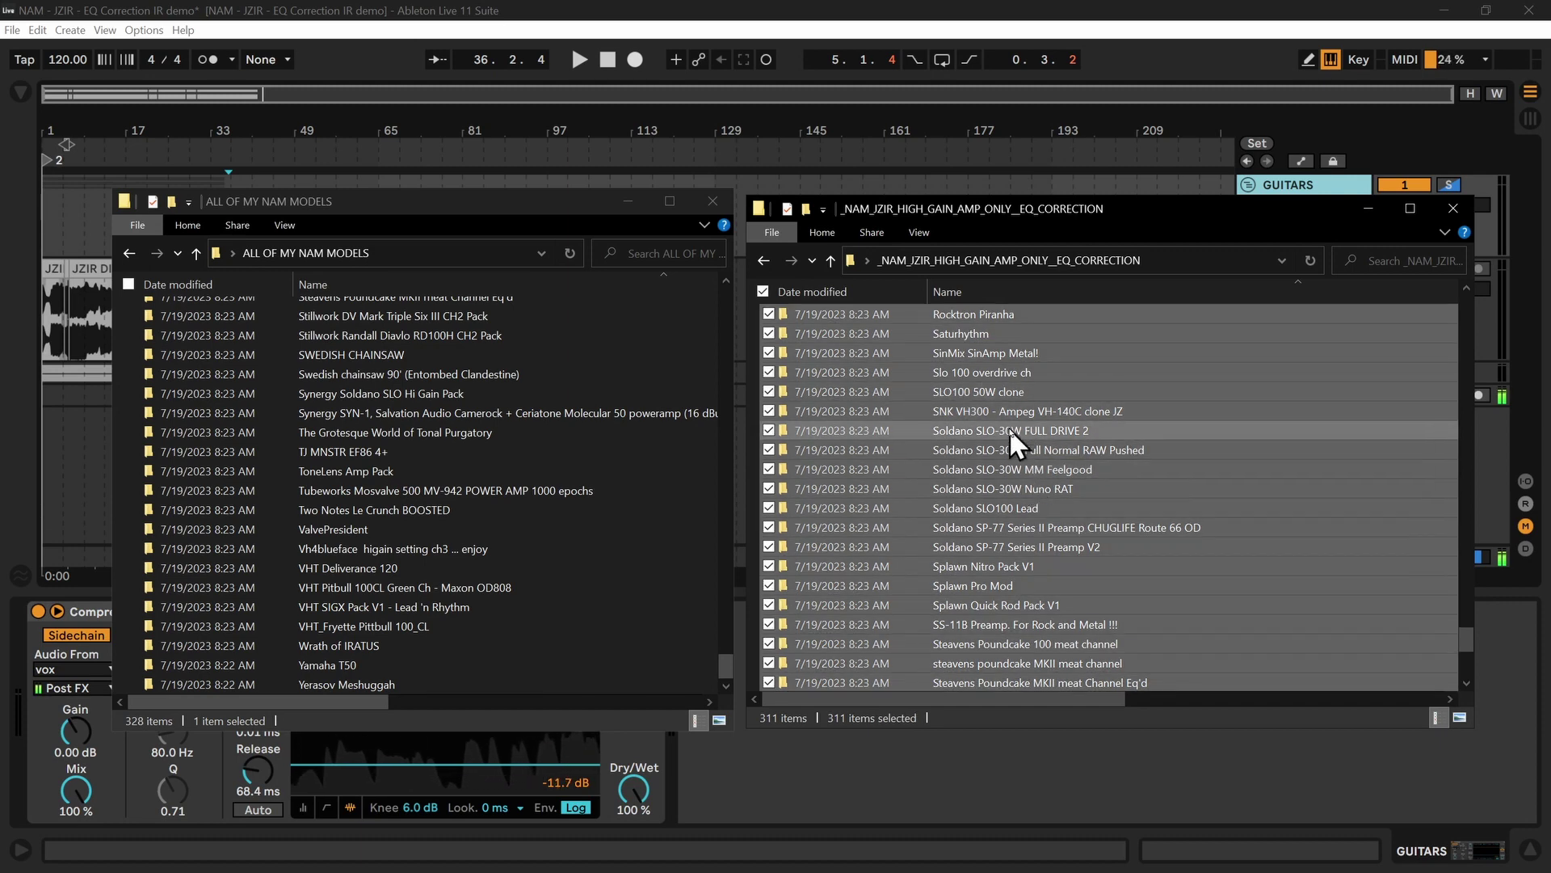
left_click_drag(1011, 429, 119, 404)
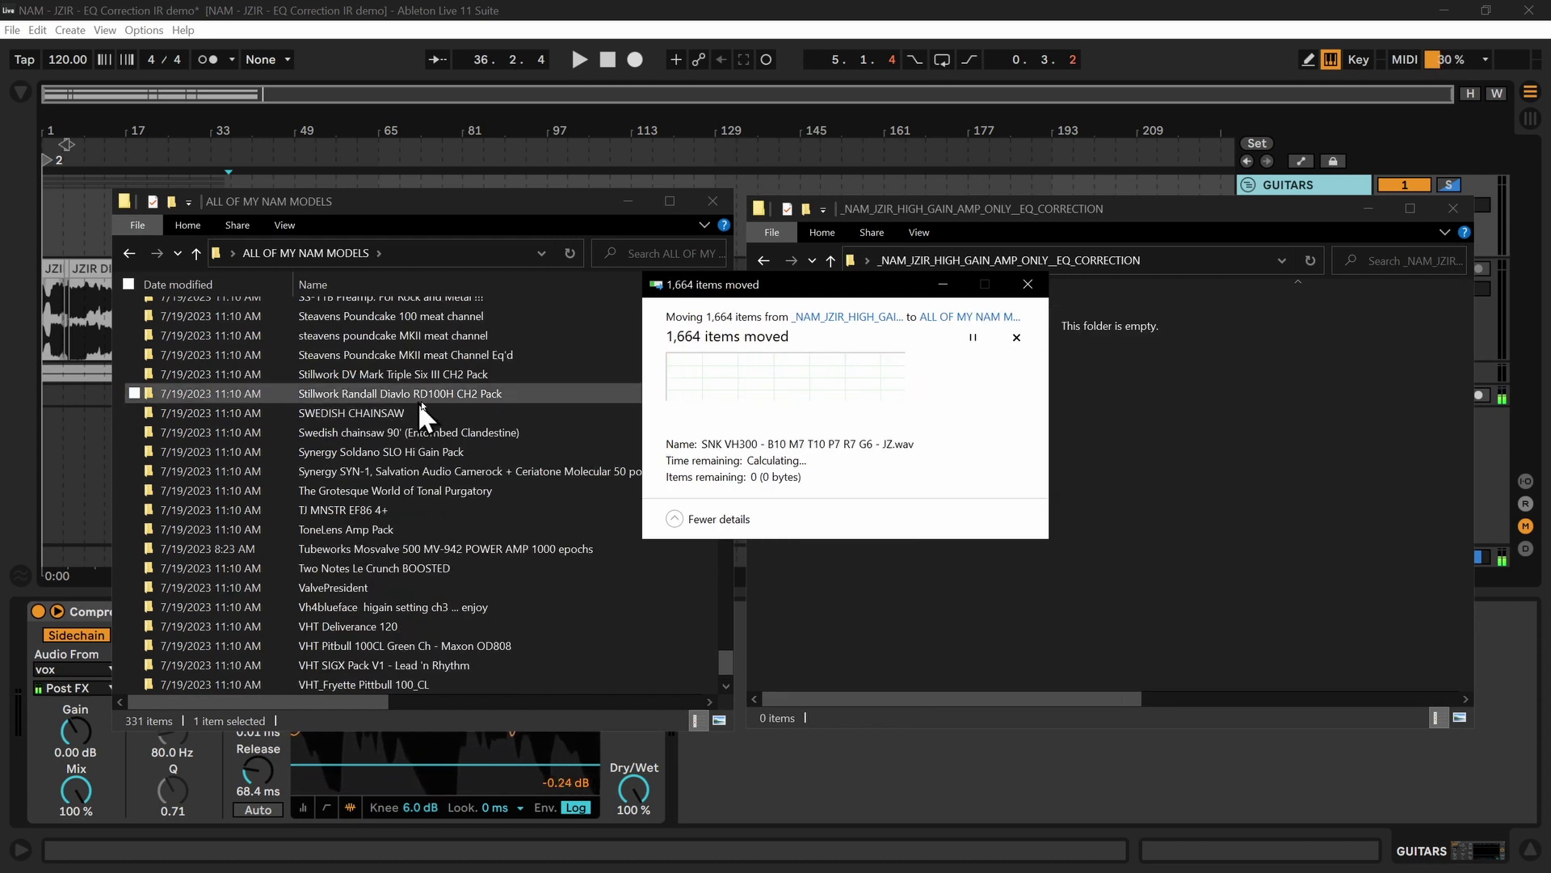
Open the merged PEAVEY TRIPLE XXX PACK folder and check the BOSS SD1 and TS808 pairs of .nam and .wav files
scroll(427, 402, "up", 15)
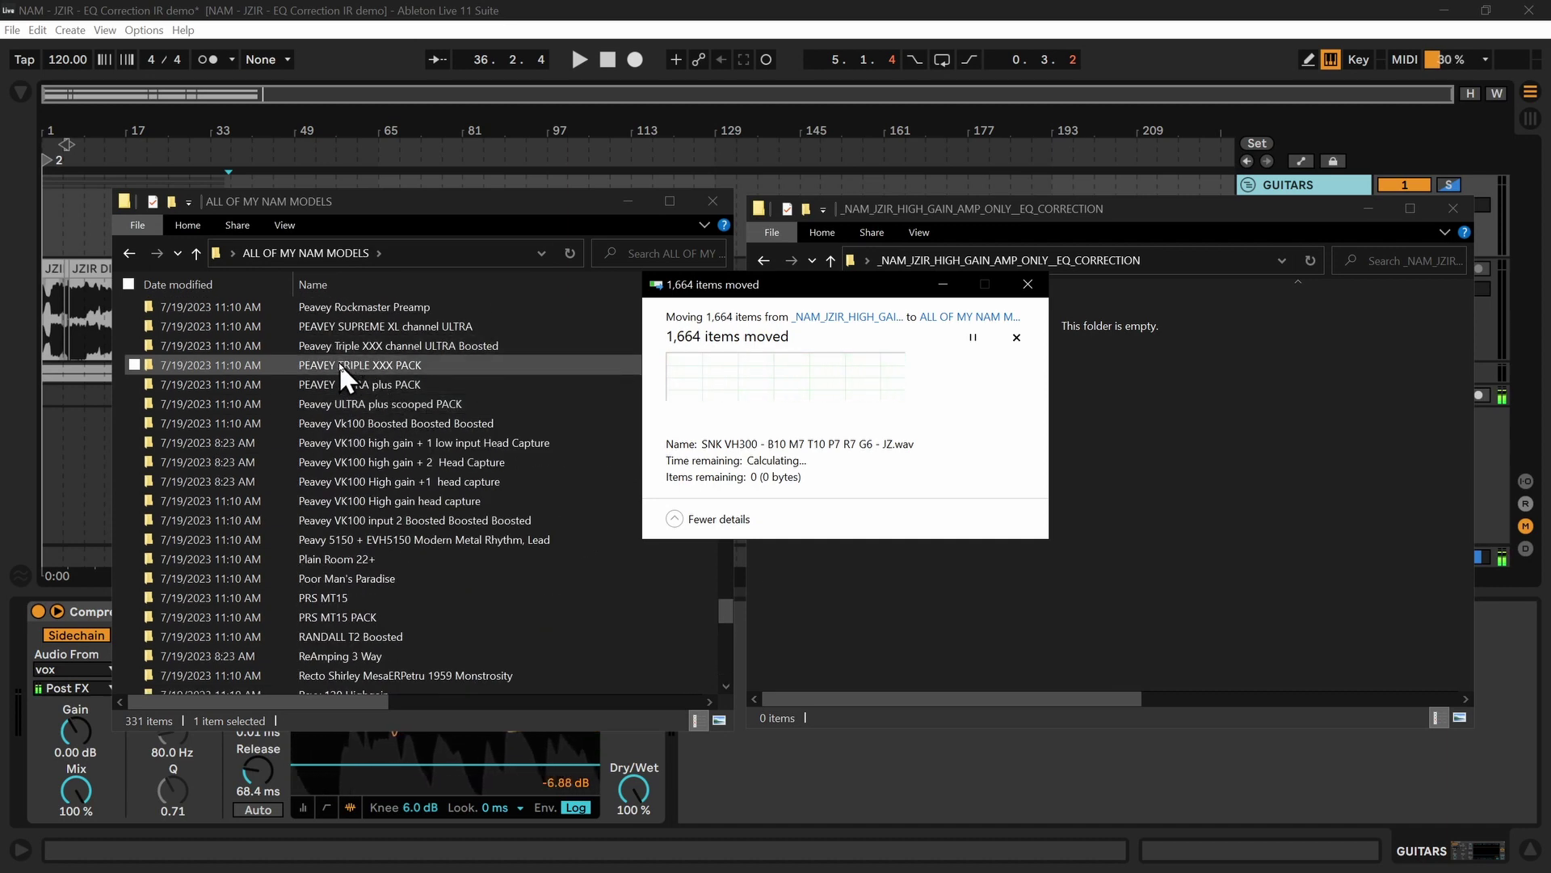
double_click(338, 362)
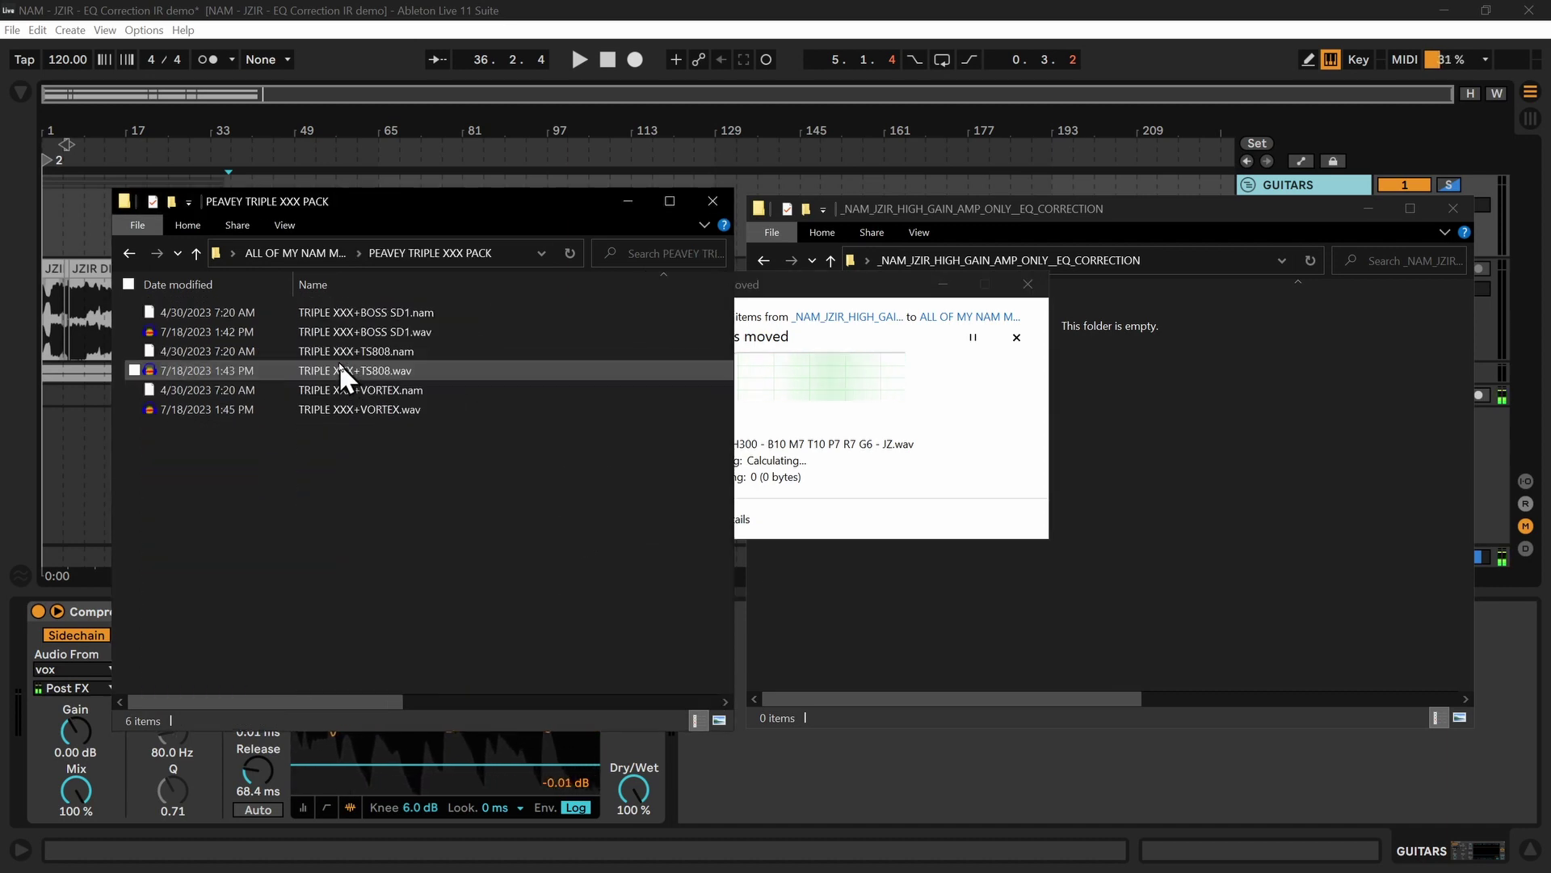
left_click(387, 314)
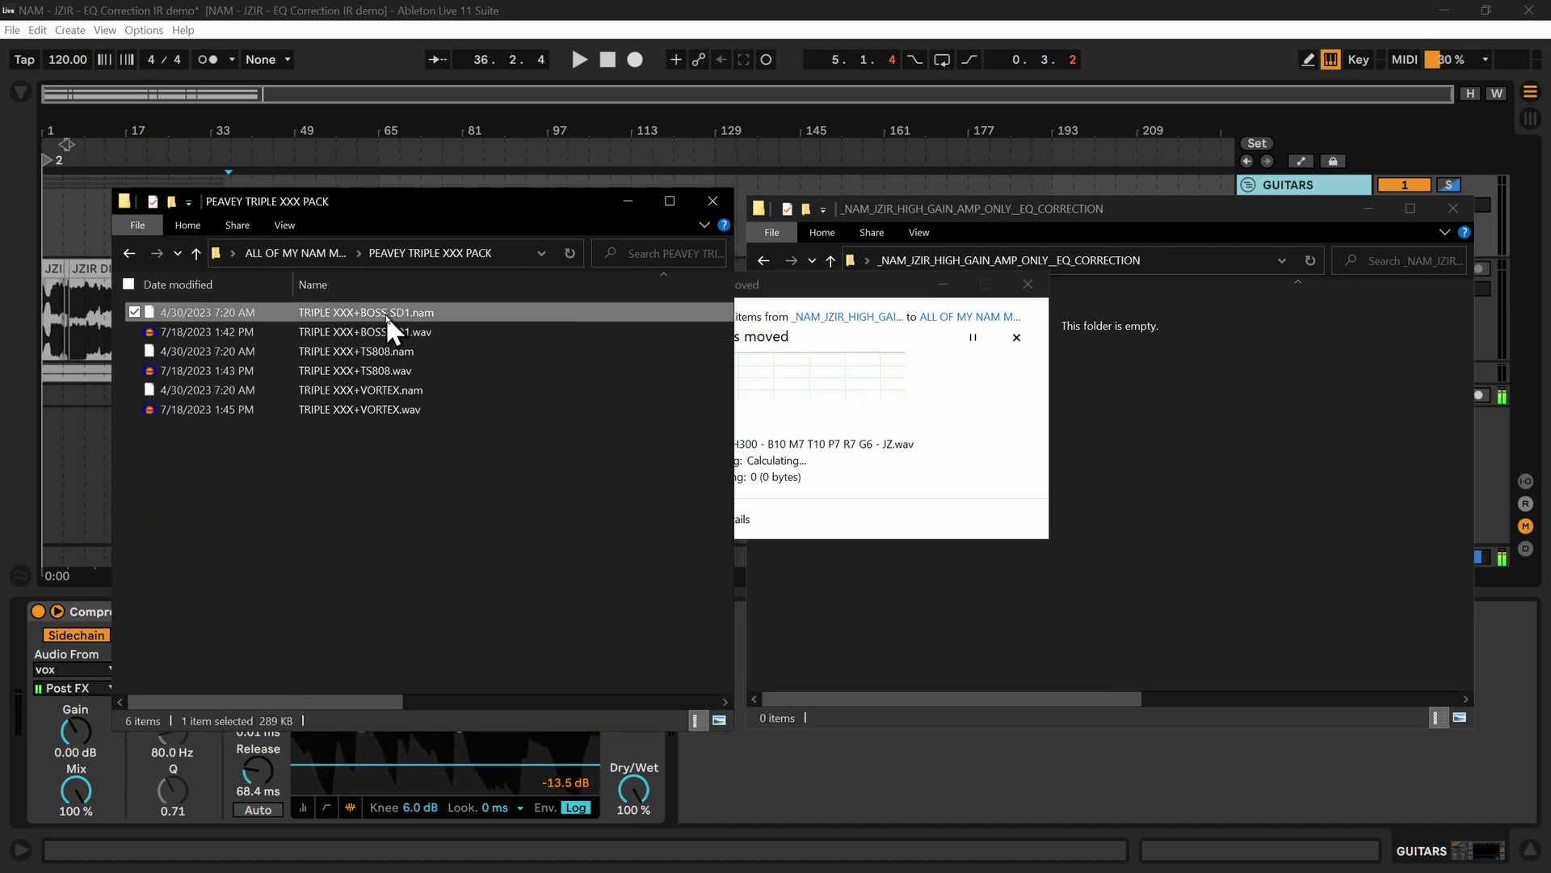
left_click(333, 332)
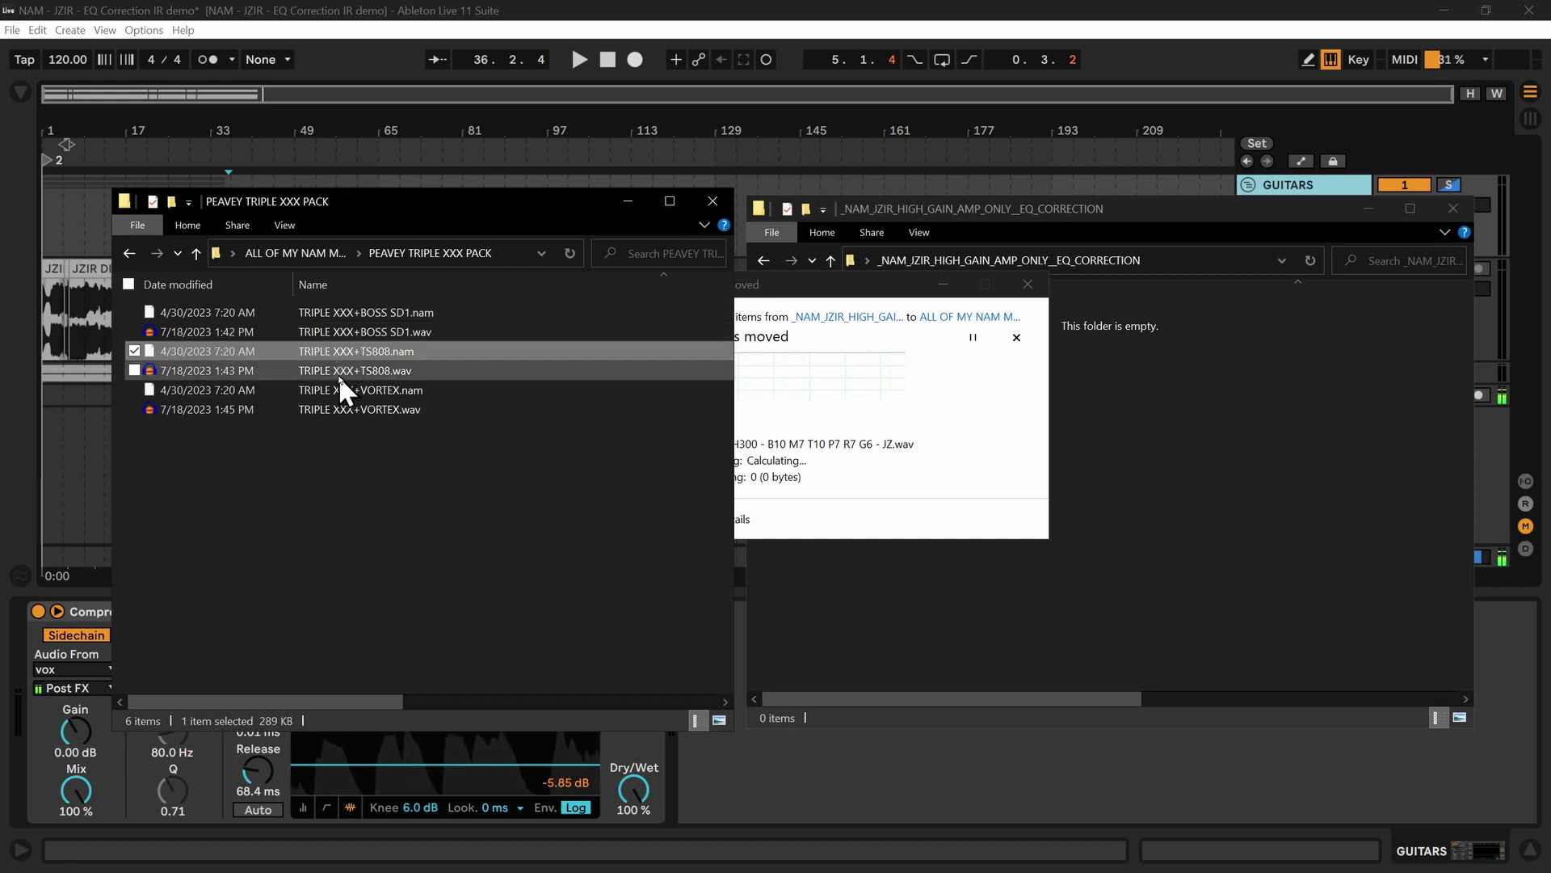
left_click(338, 372)
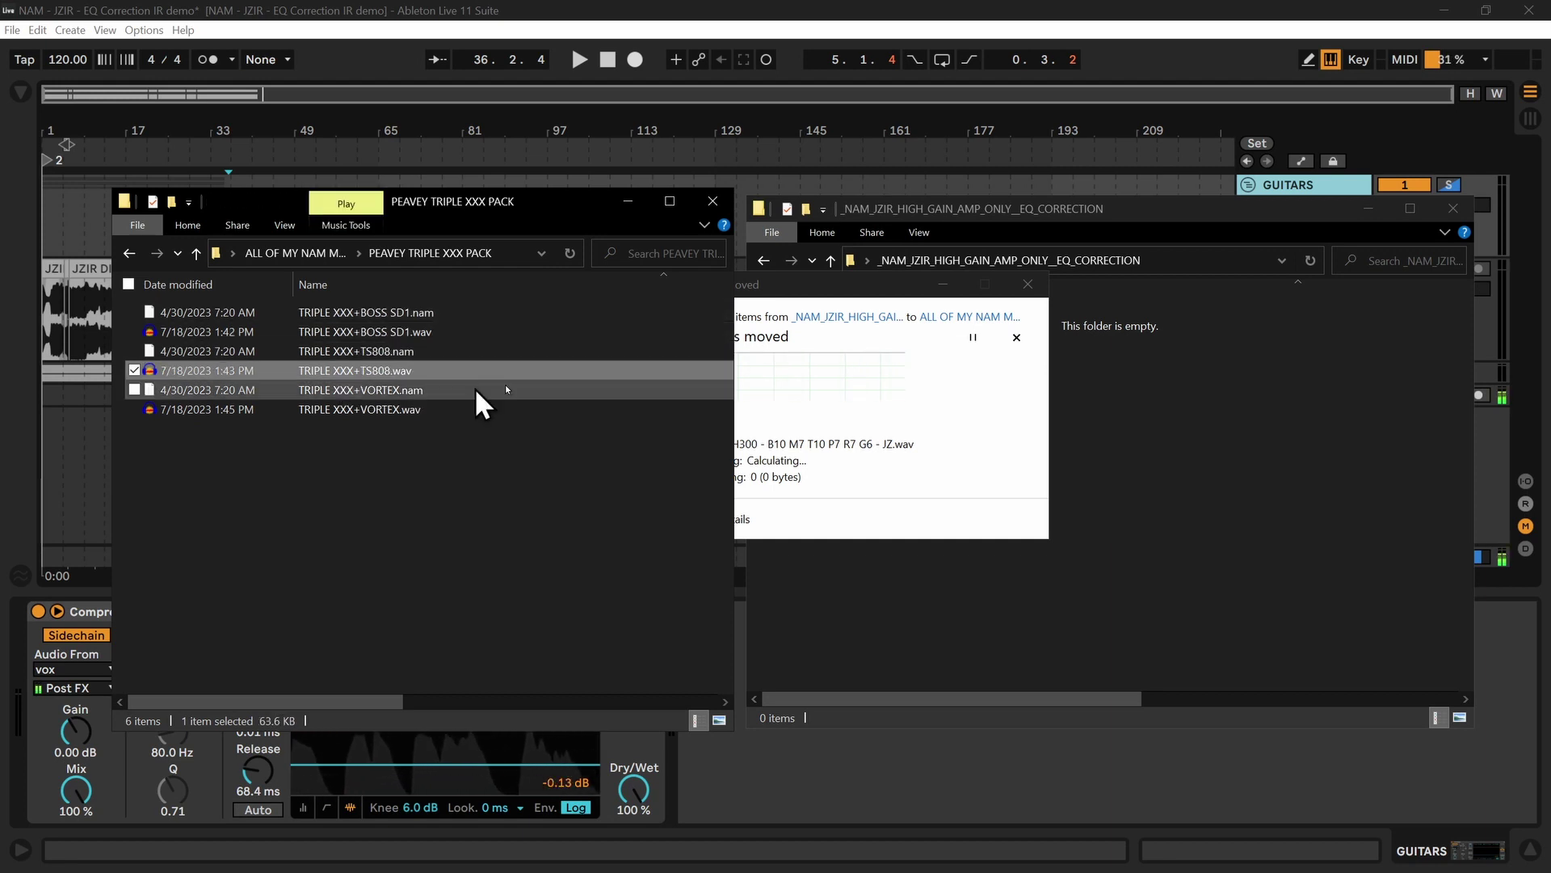
Copy the PEAVEY TRIPLE XXX PACK folder path from File Explorer and return to the 4 NAMs track in Ableton Live
left_click(1247, 187)
left_click(1192, 304)
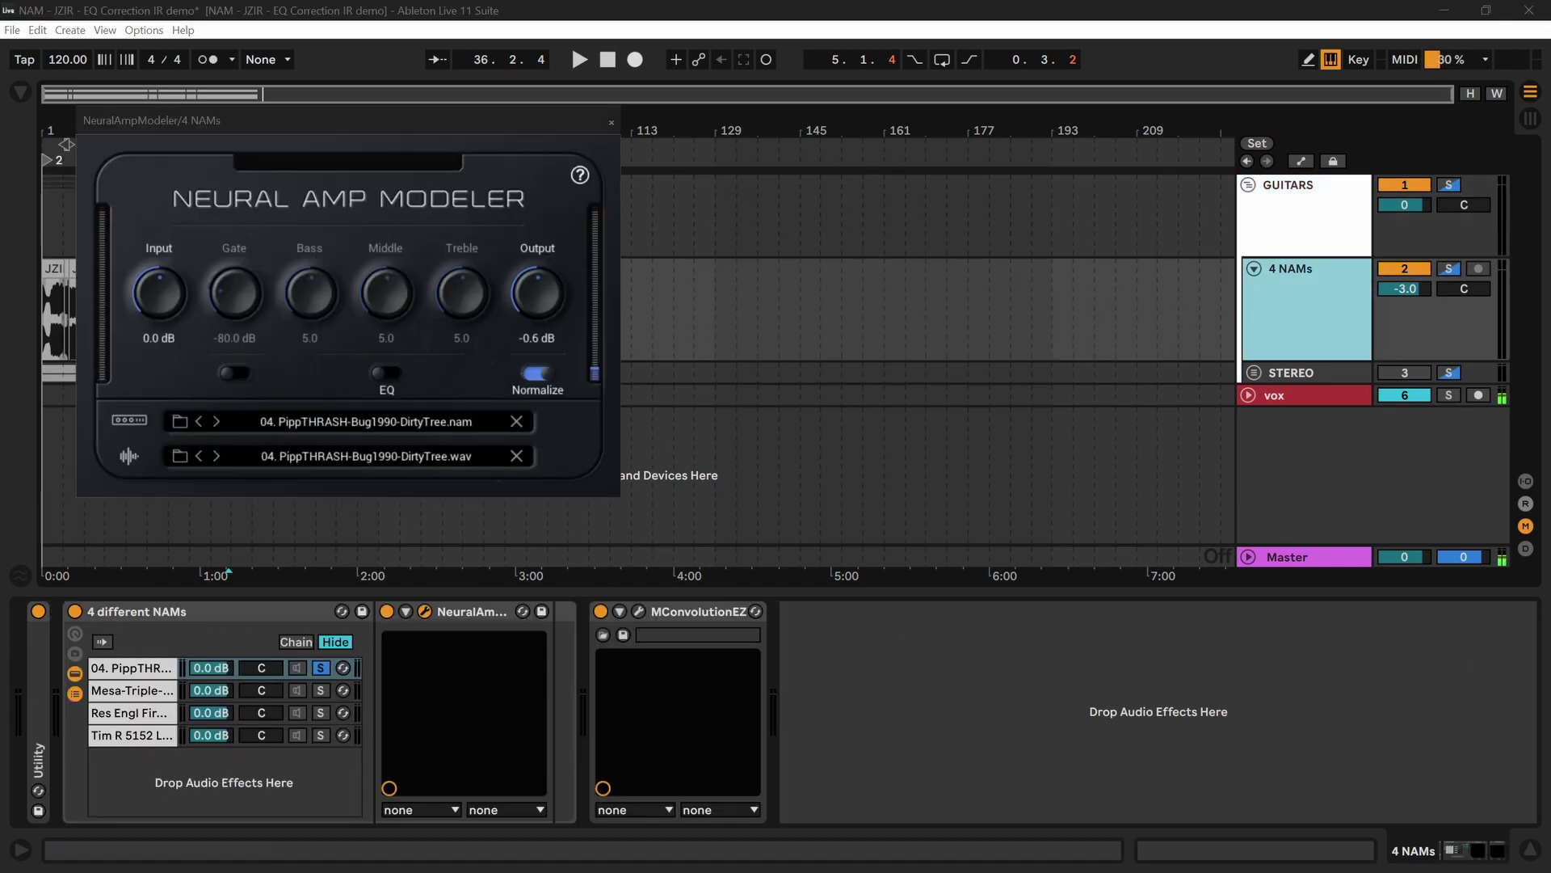
key("alt+Tab")
left_click(520, 252)
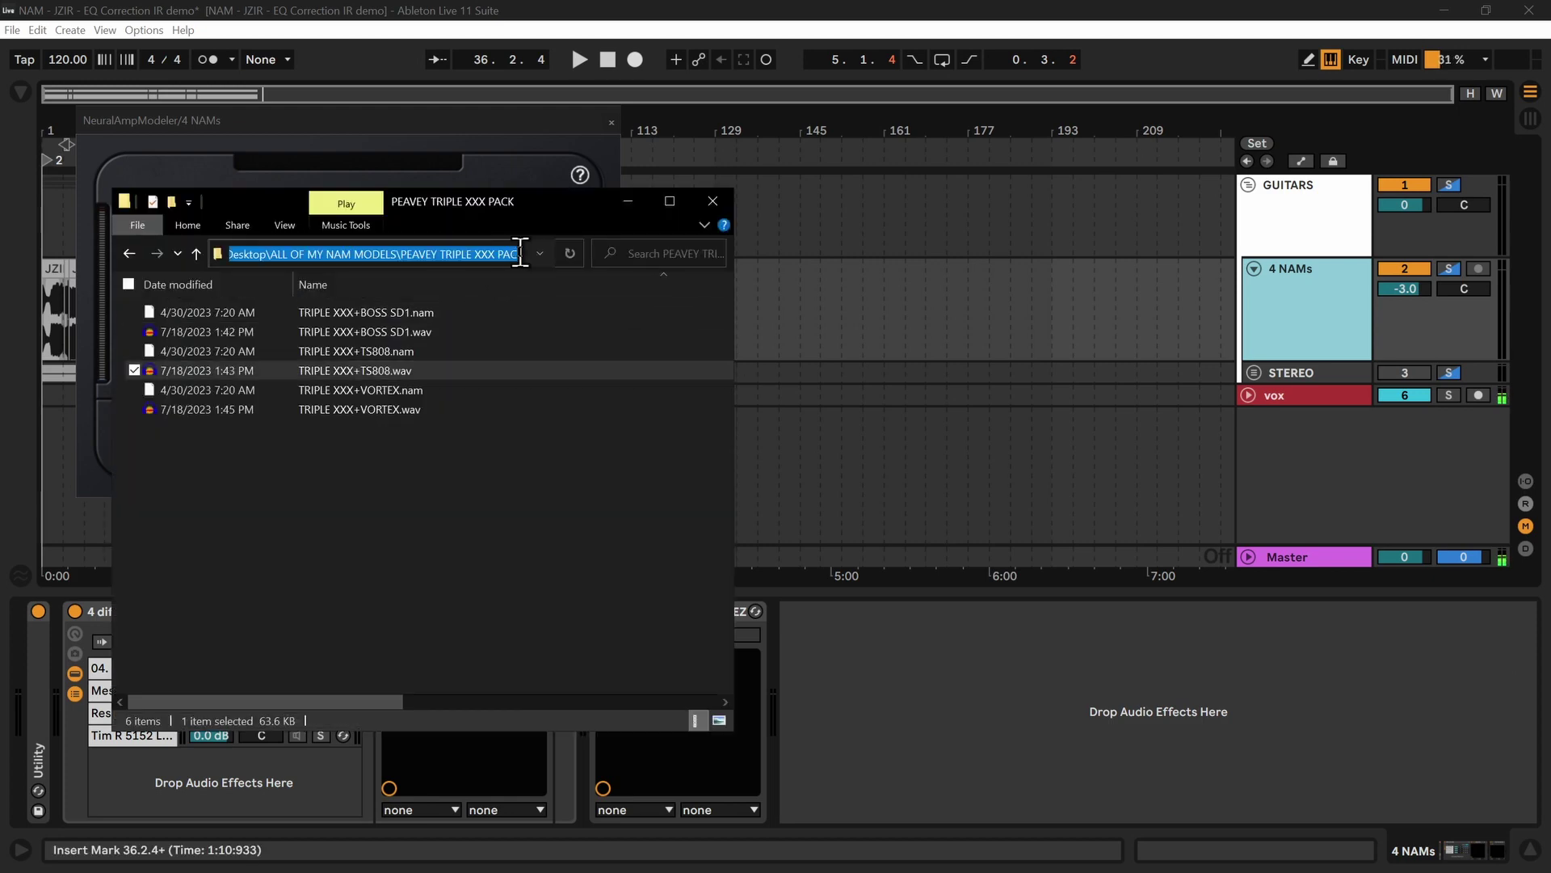
left_click(1335, 315)
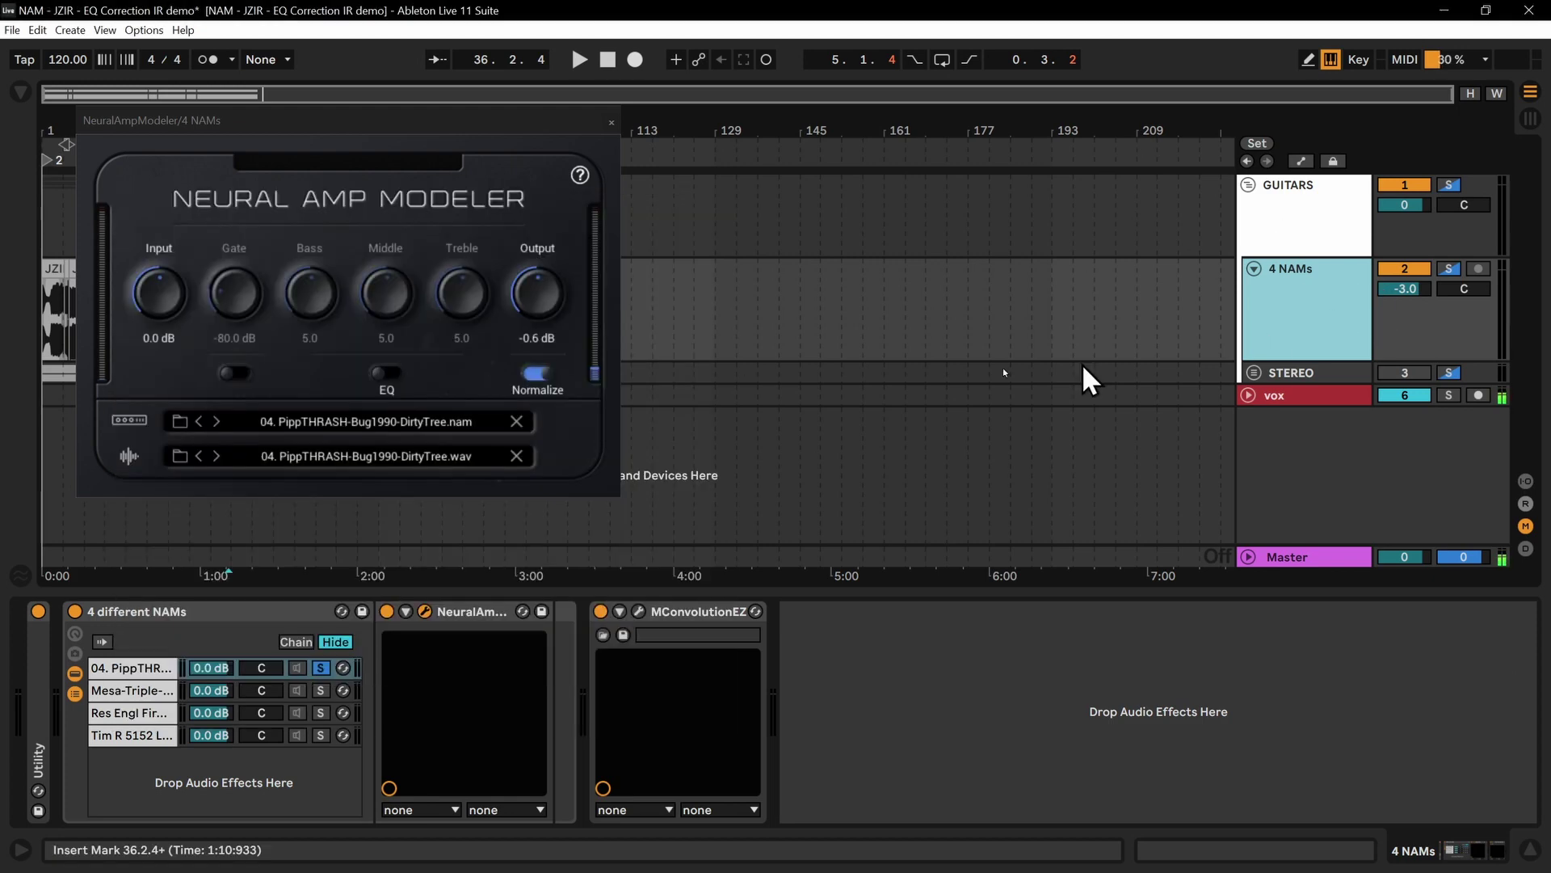
Load TRIPLE XXX+BOSS SD1.nam from the PEAVEY TRIPLE XXX PACK folder as the Neural Amp Modeler's amp model
left_click(181, 420)
left_click(627, 179)
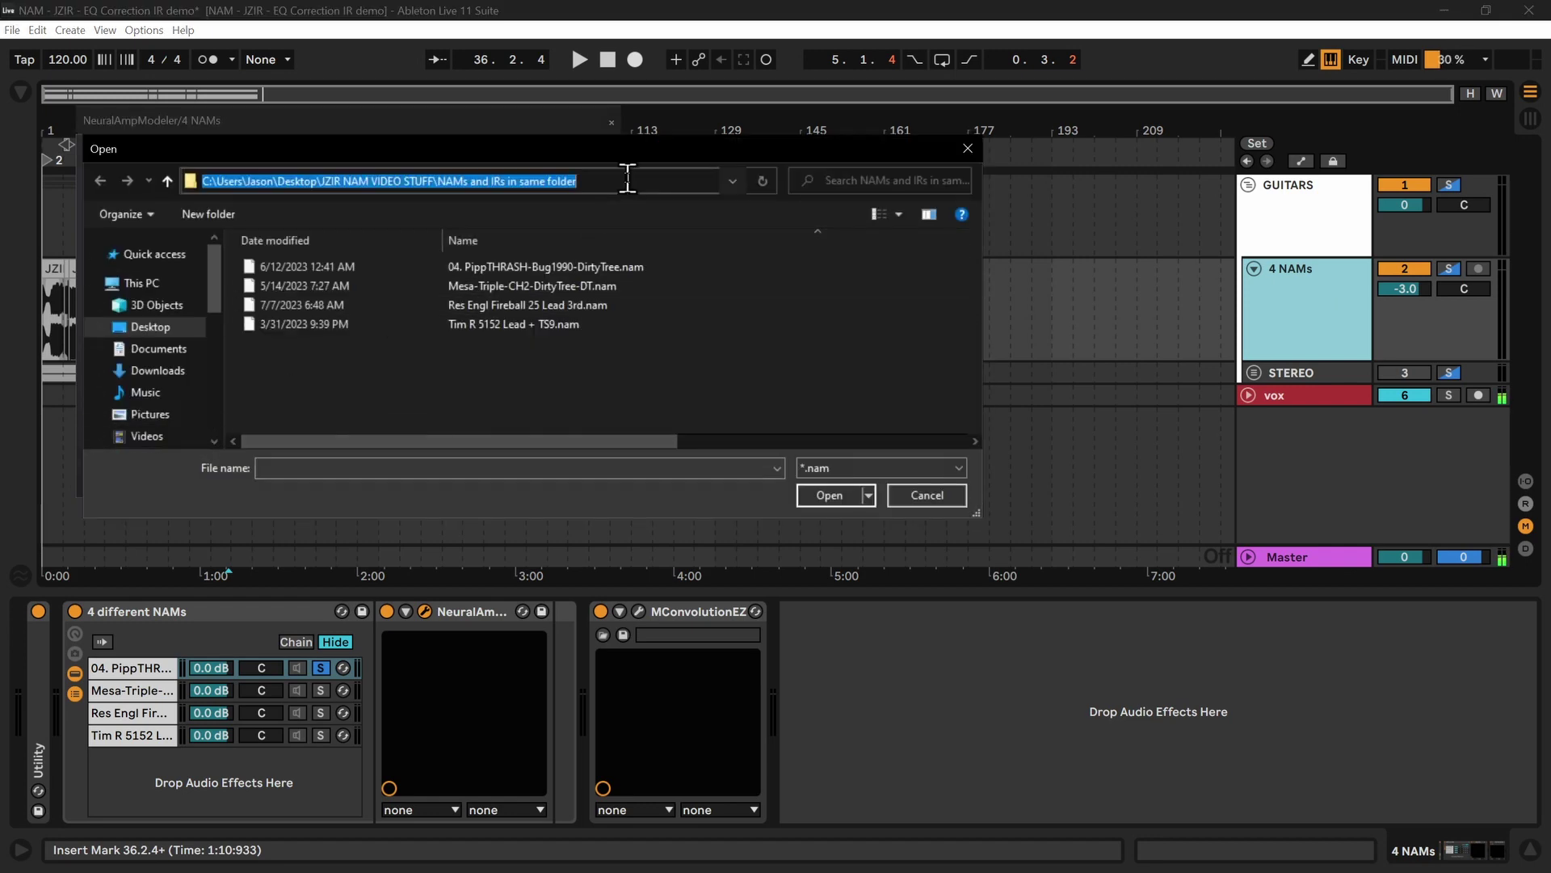
type("C:\\Users\\Jason\\Desktop\\ALL OF MY NAM MODELS\\PEAVEY TRIPLE XXX PACK")
key("Return")
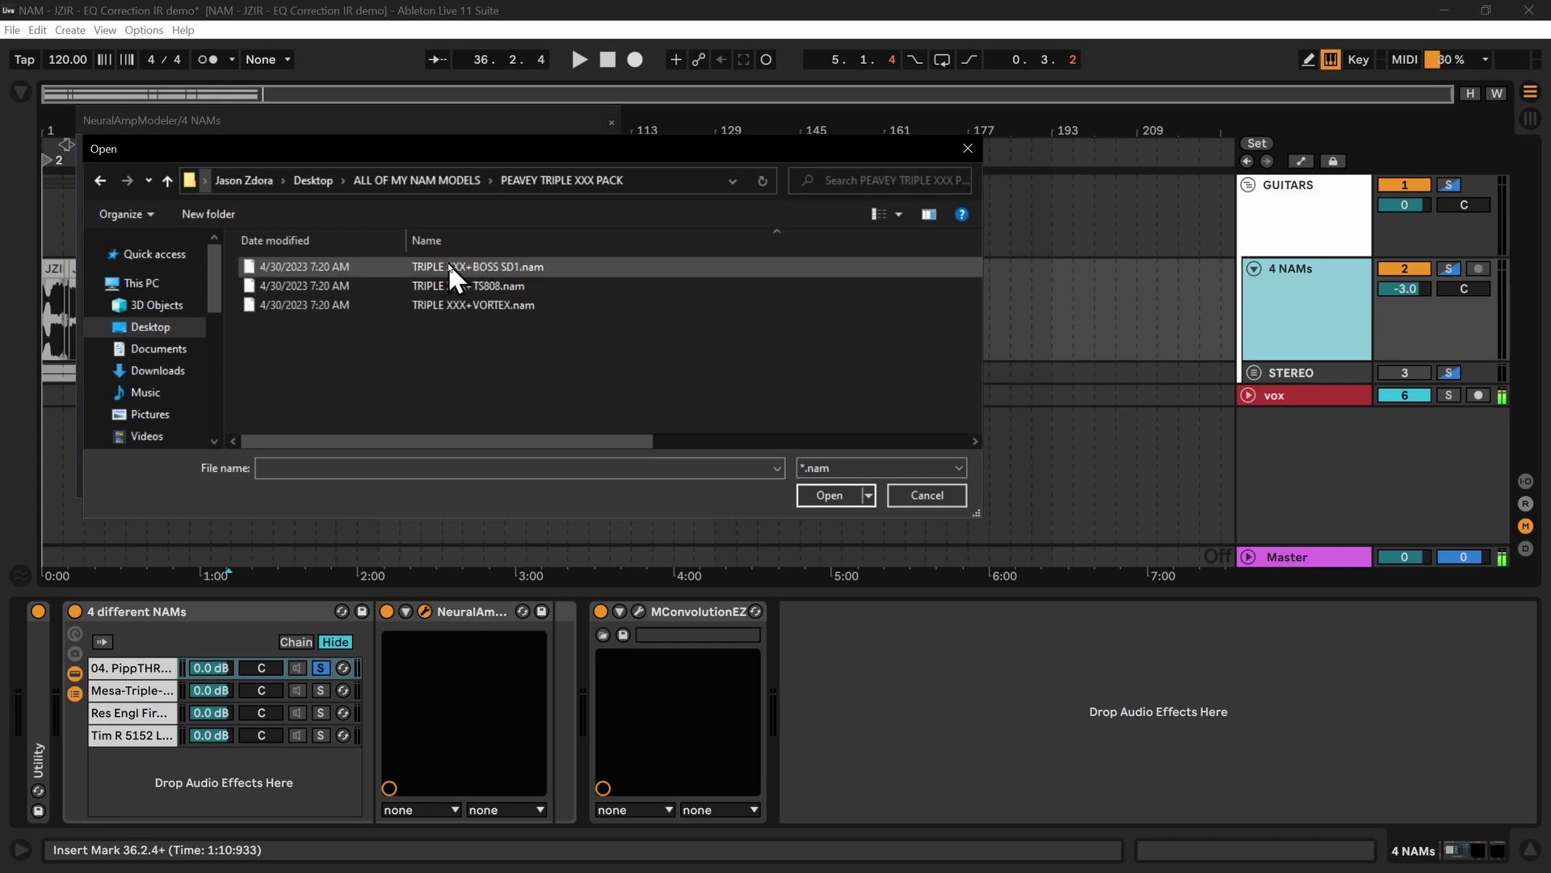
double_click(495, 269)
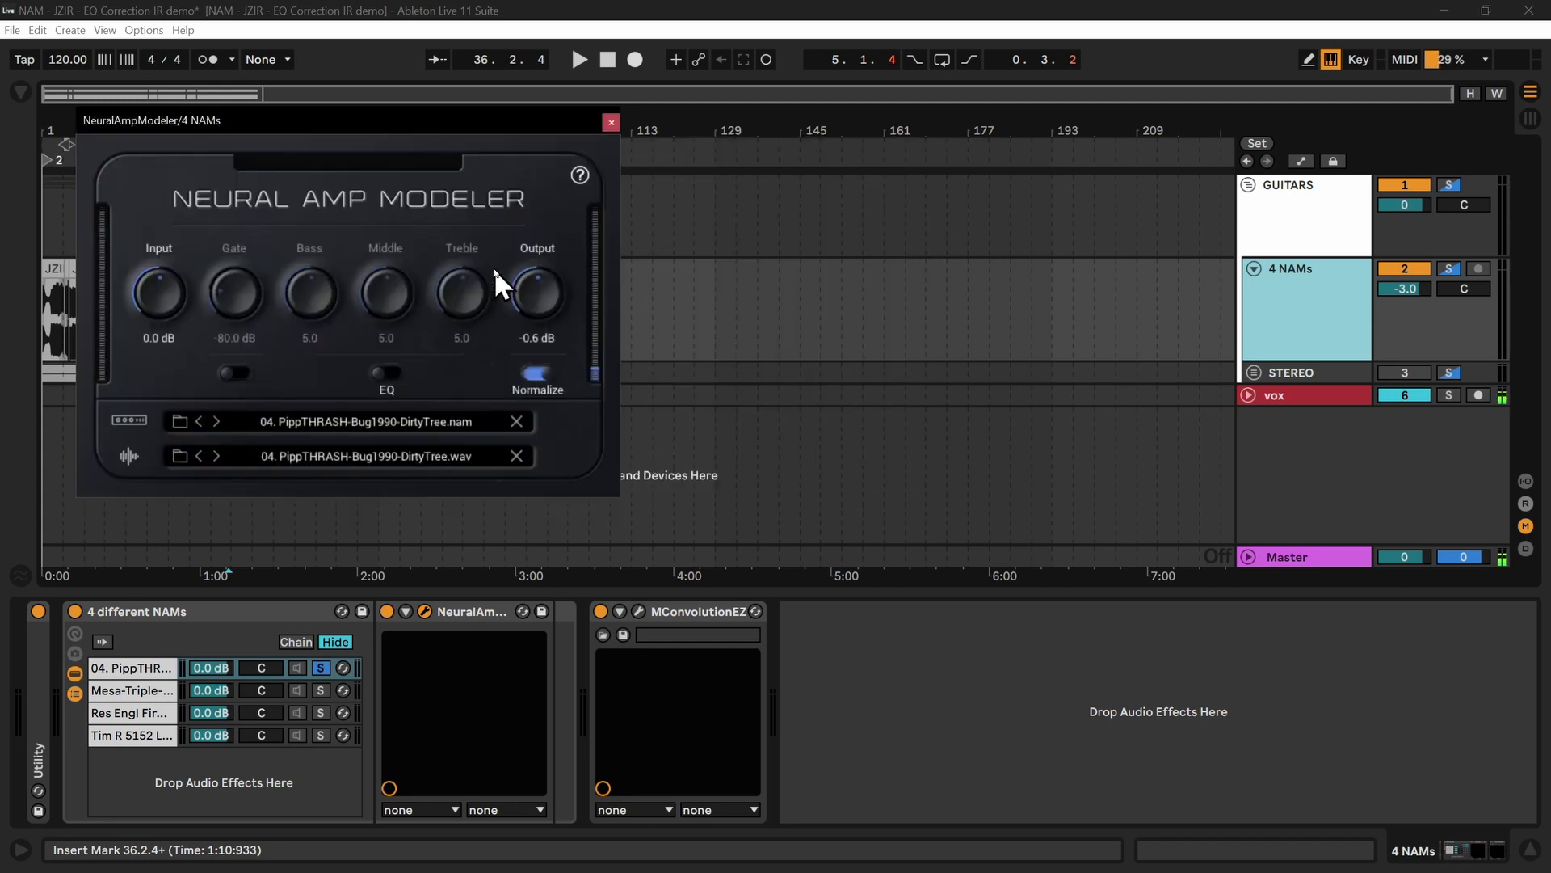
Load TRIPLE XXX+BOSS SD1.wav from the PEAVEY TRIPLE XXX PACK folder as the Neural Amp Modeler's impulse response
left_click(178, 455)
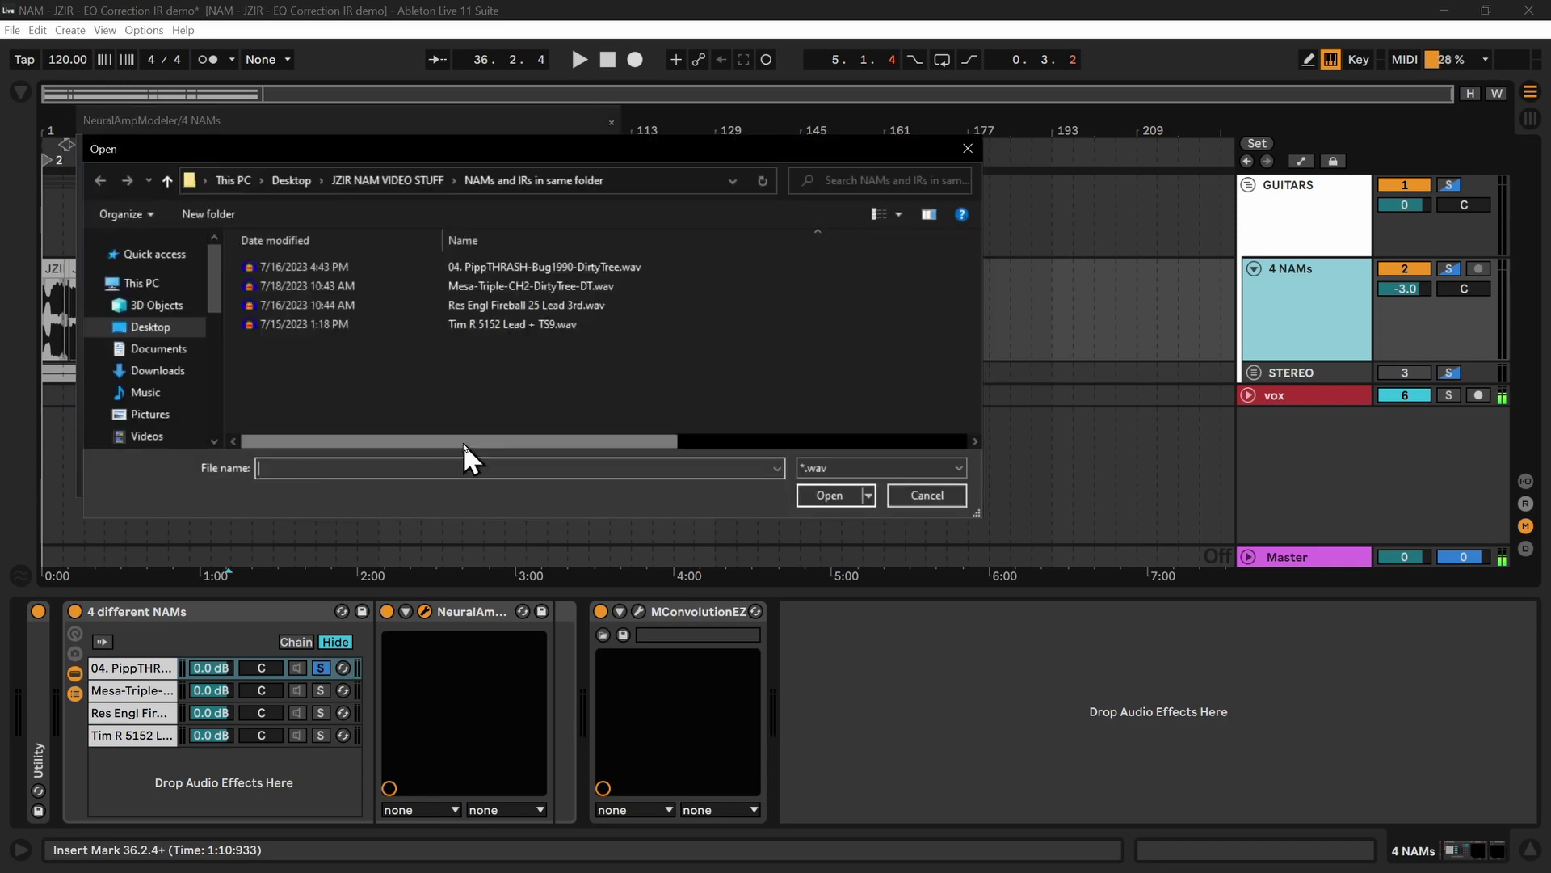
left_click(674, 181)
type("C:\\Users\\Jason\\Desktop\\ALL OF MY NAM MODELS\\PEAVEY TRIPLE XXX PACK")
key("Return")
double_click(516, 263)
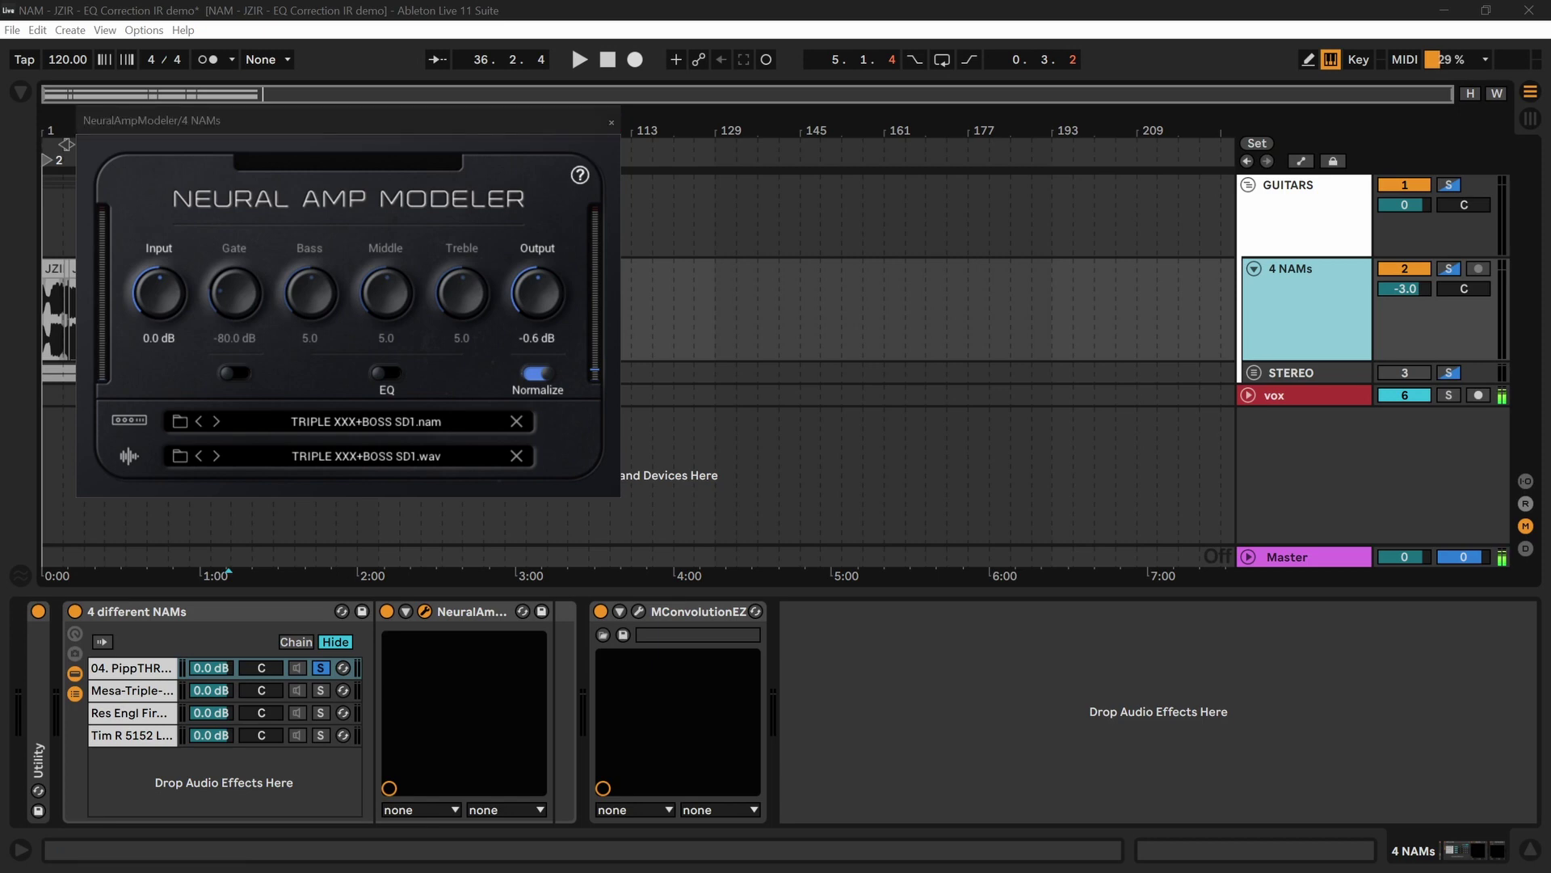
Minimise the File Explorer window showing NAMs and IRs in same folder, and close the Neural Amp Modeler window
key("alt+Tab")
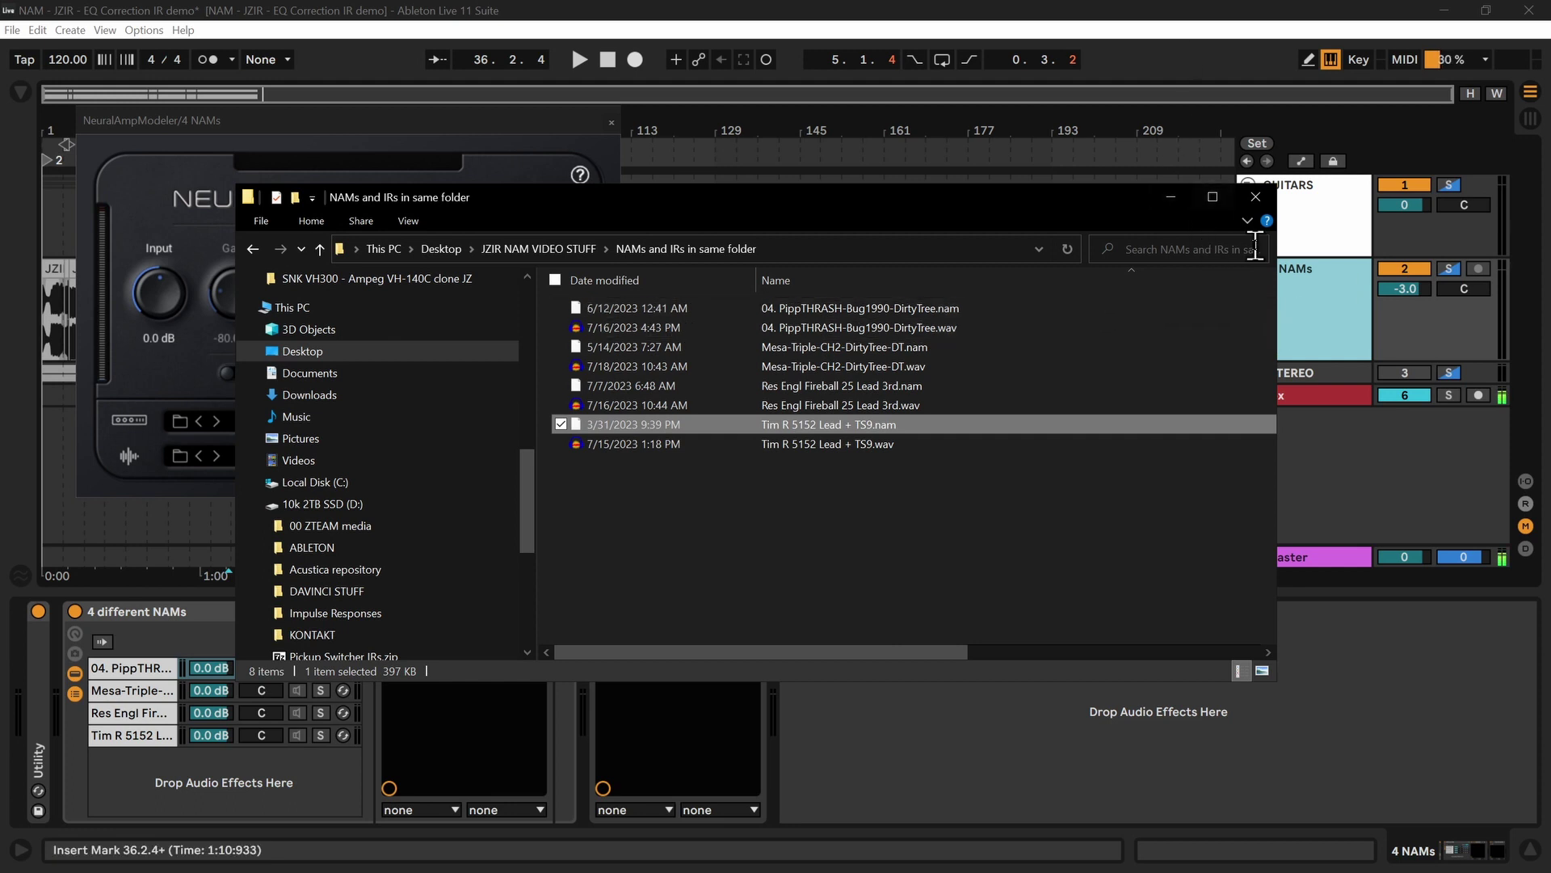
left_click(1172, 197)
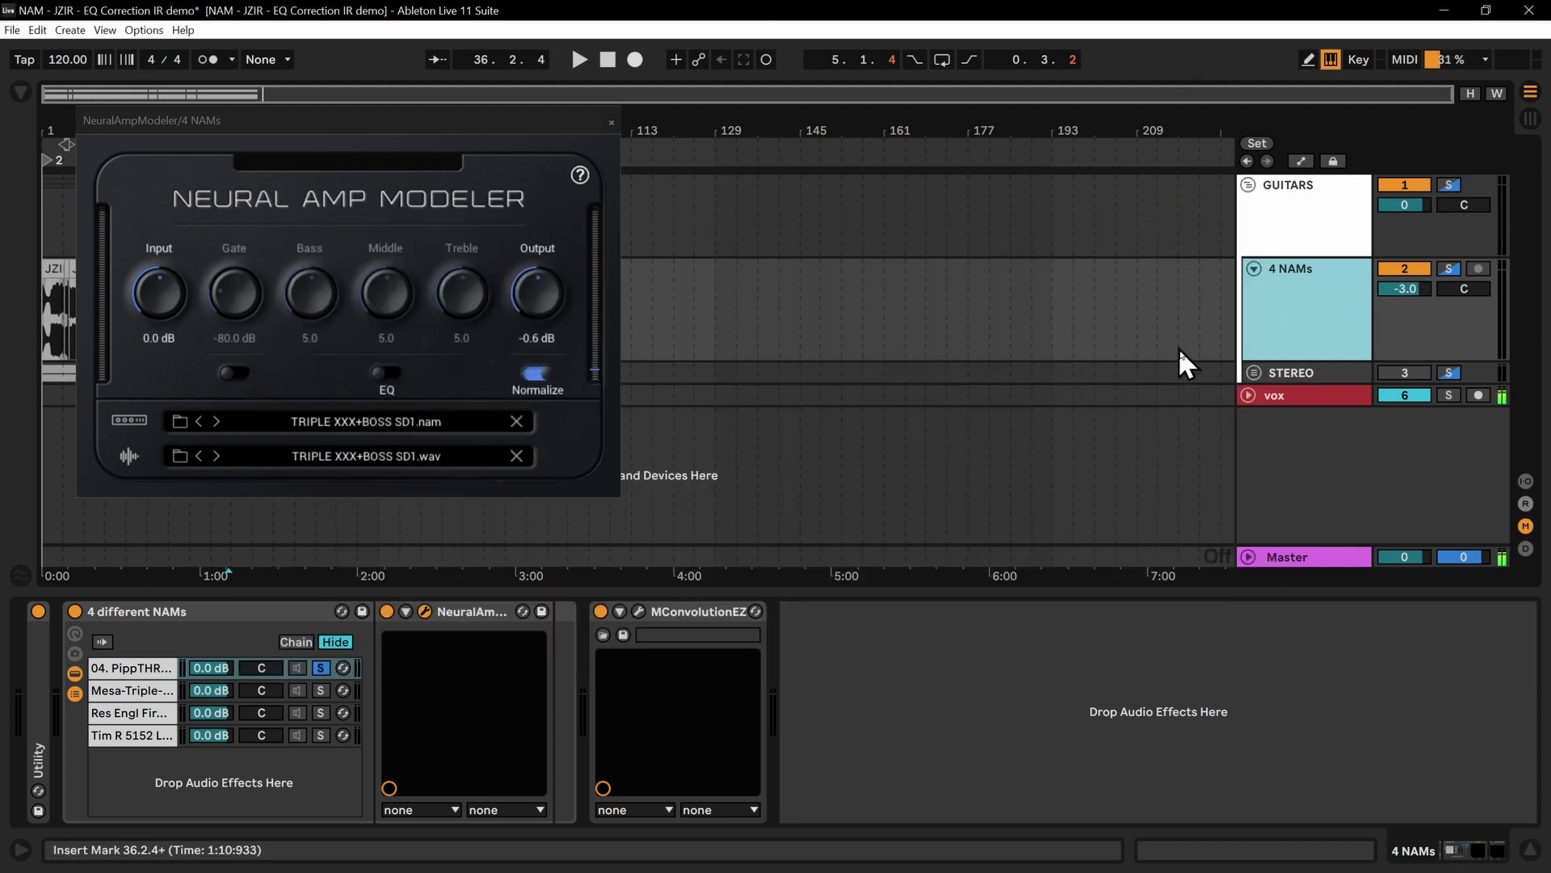
left_click(566, 124)
left_click(610, 123)
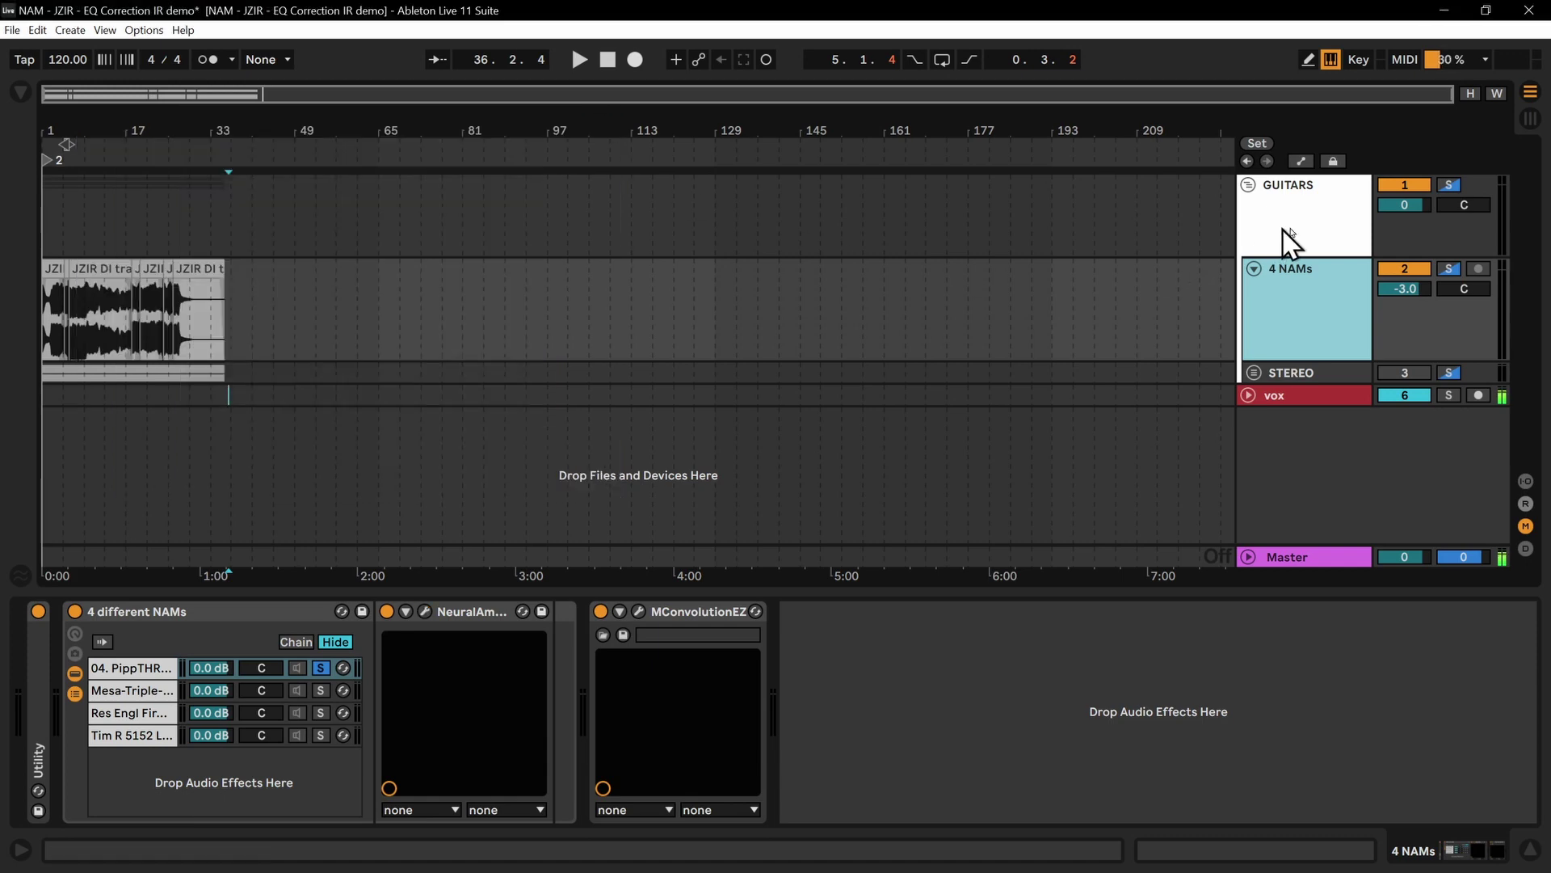
Open the Neural Amp Modeler on the Res Engl Fireball chain, solo that chain and place the plugin window over the arrangement
left_click(131, 711)
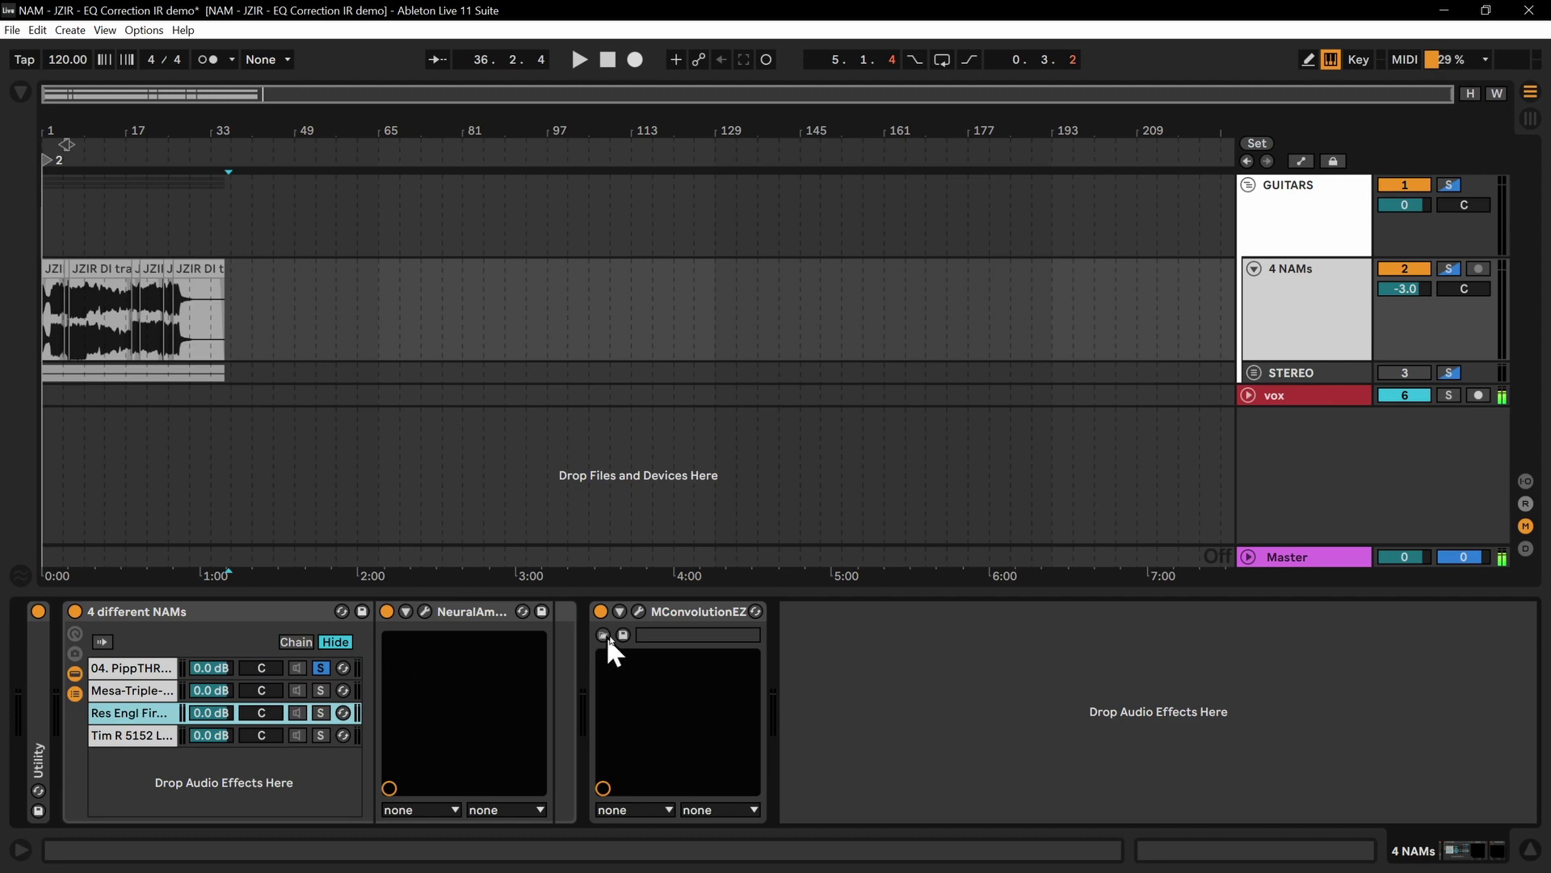
left_click(424, 611)
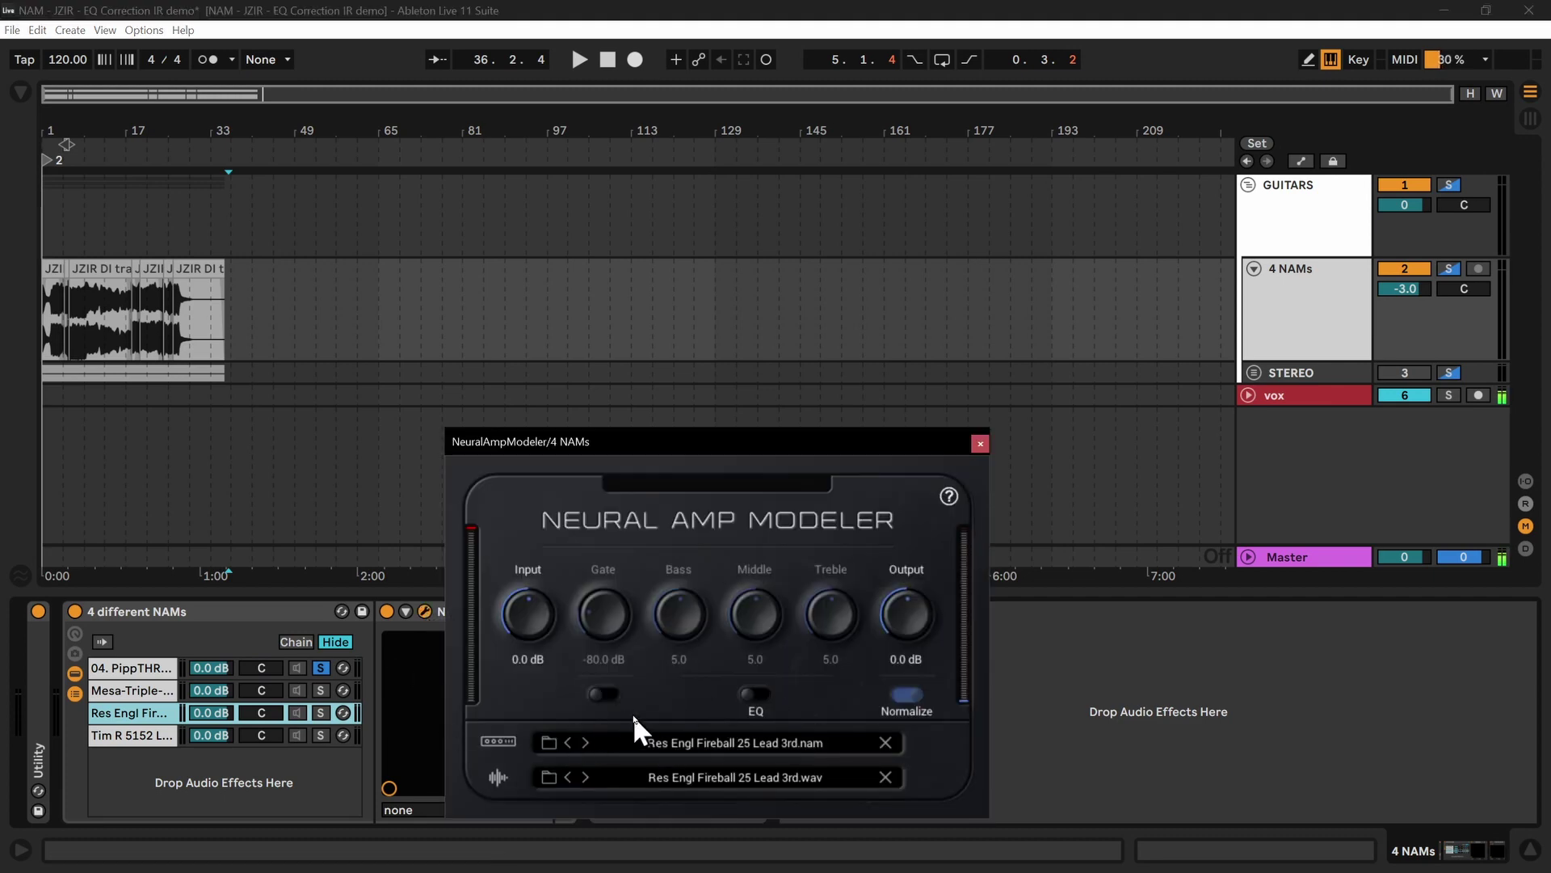
left_click(320, 713)
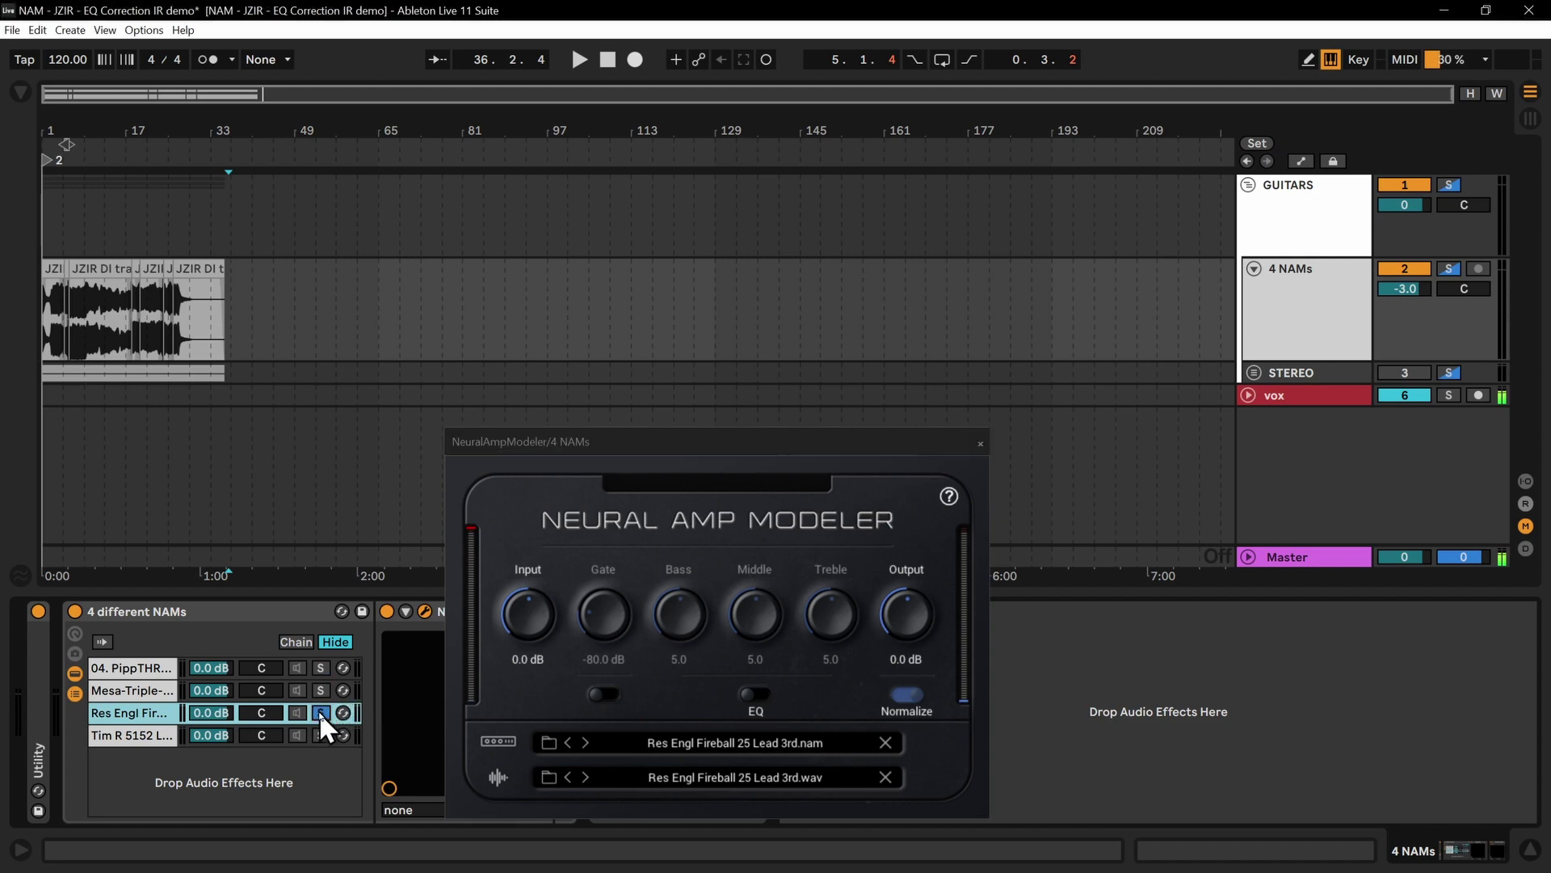
left_click_drag(759, 443, 637, 161)
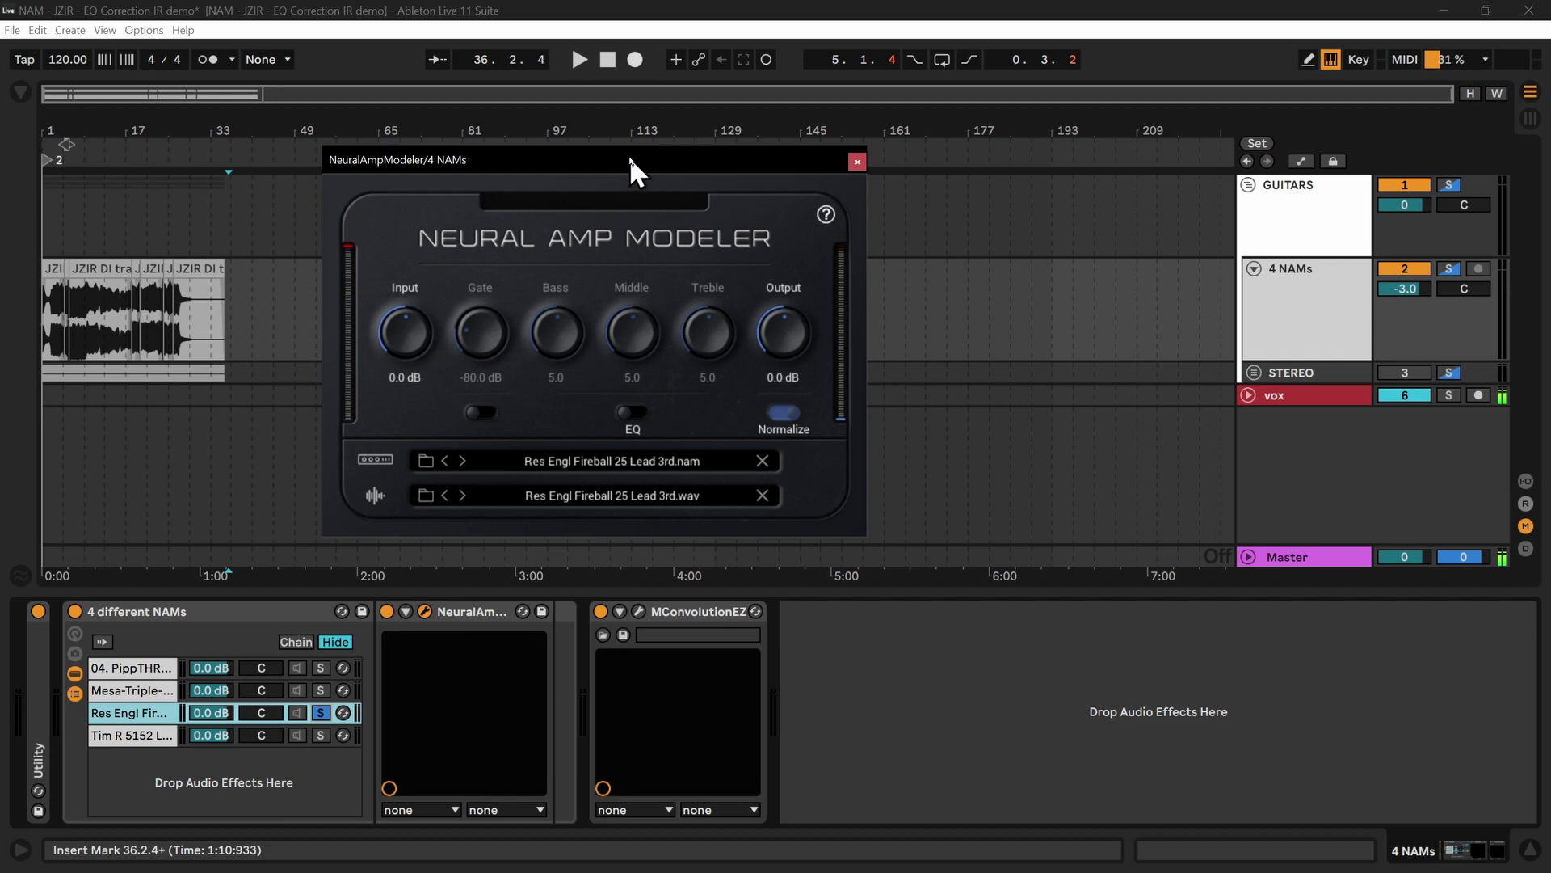
left_click_drag(630, 160, 414, 161)
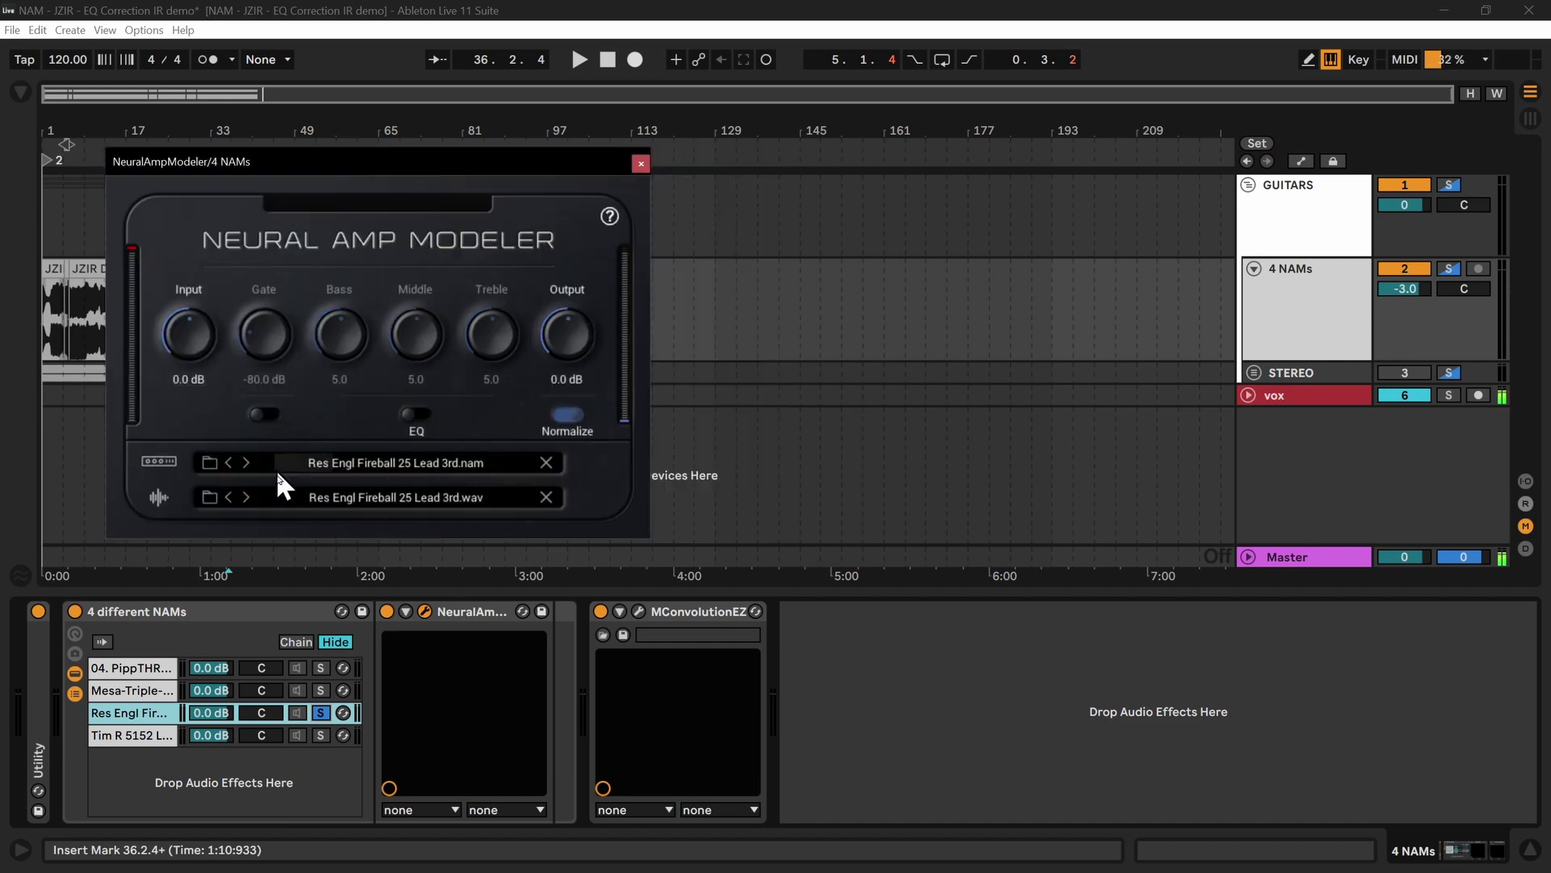
Open MConvolutionEZ and play the guitar track from the start with CYN1C-TIA - NAM.wav as the cabinet impulse response
left_click(639, 610)
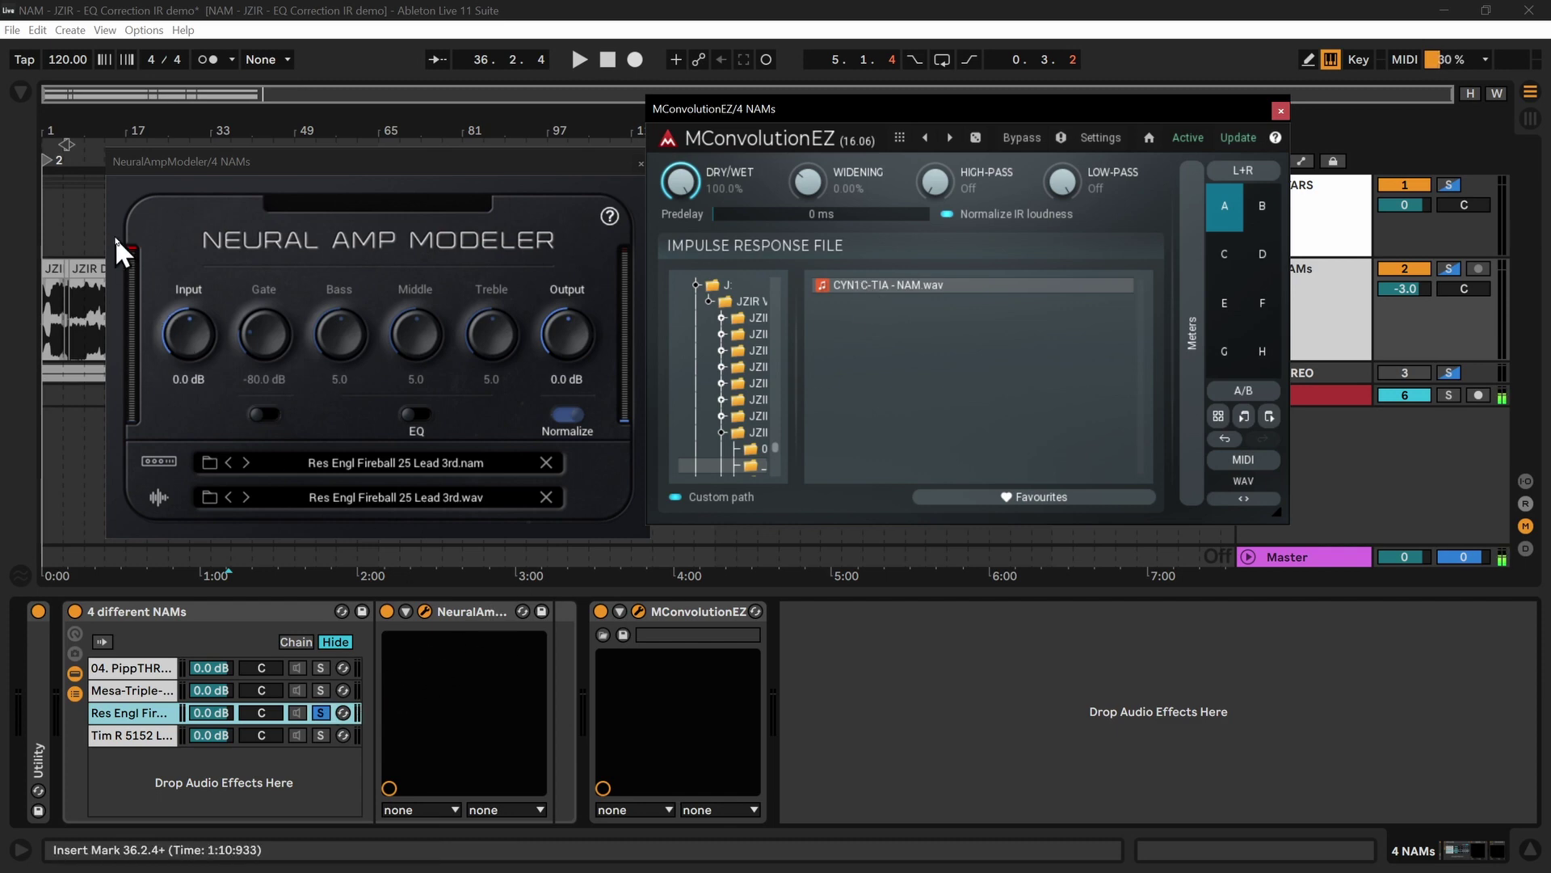
left_click(47, 158)
key("space")
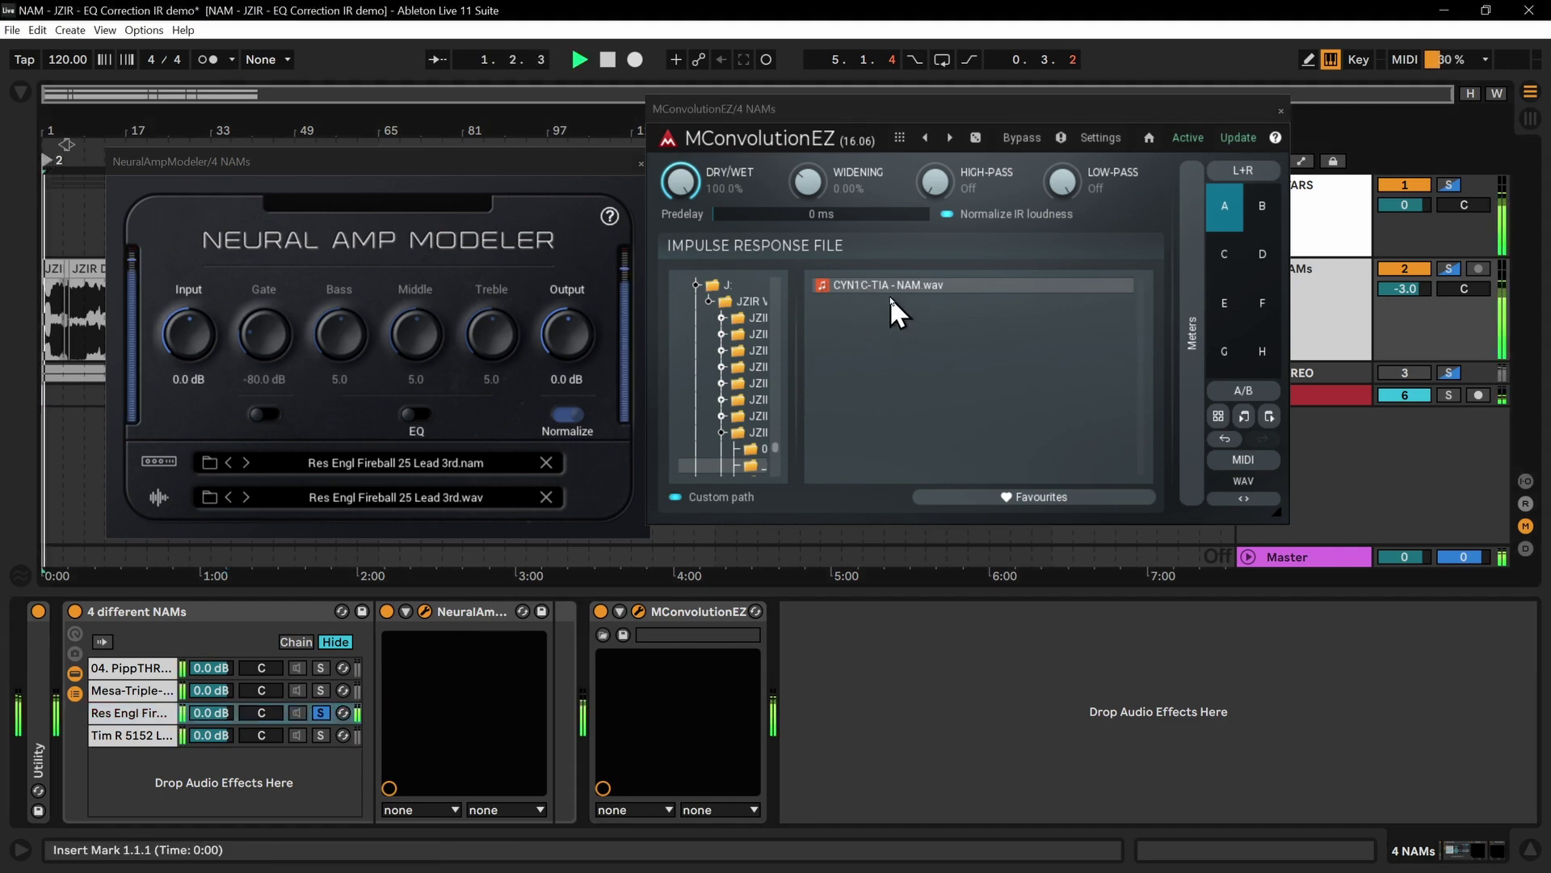
left_click(879, 287)
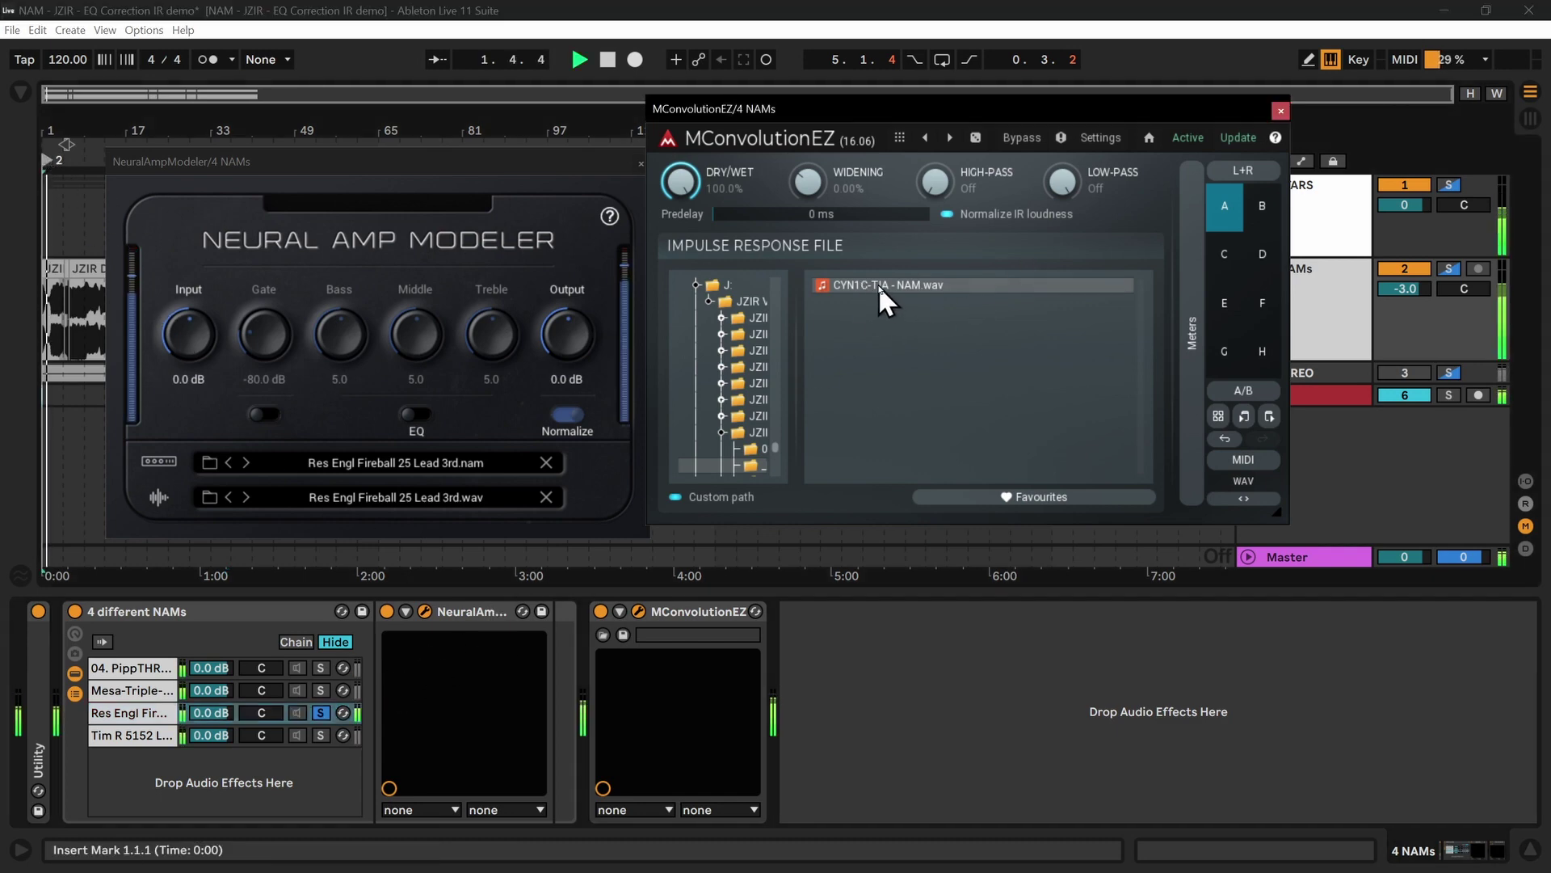
Switch MConvolutionEZ to preset slot B and audition several impulse responses from 2off-pres8.wav through Catharsis1.wav, ending on Krank2.wav
left_click(1261, 212)
left_click(892, 351)
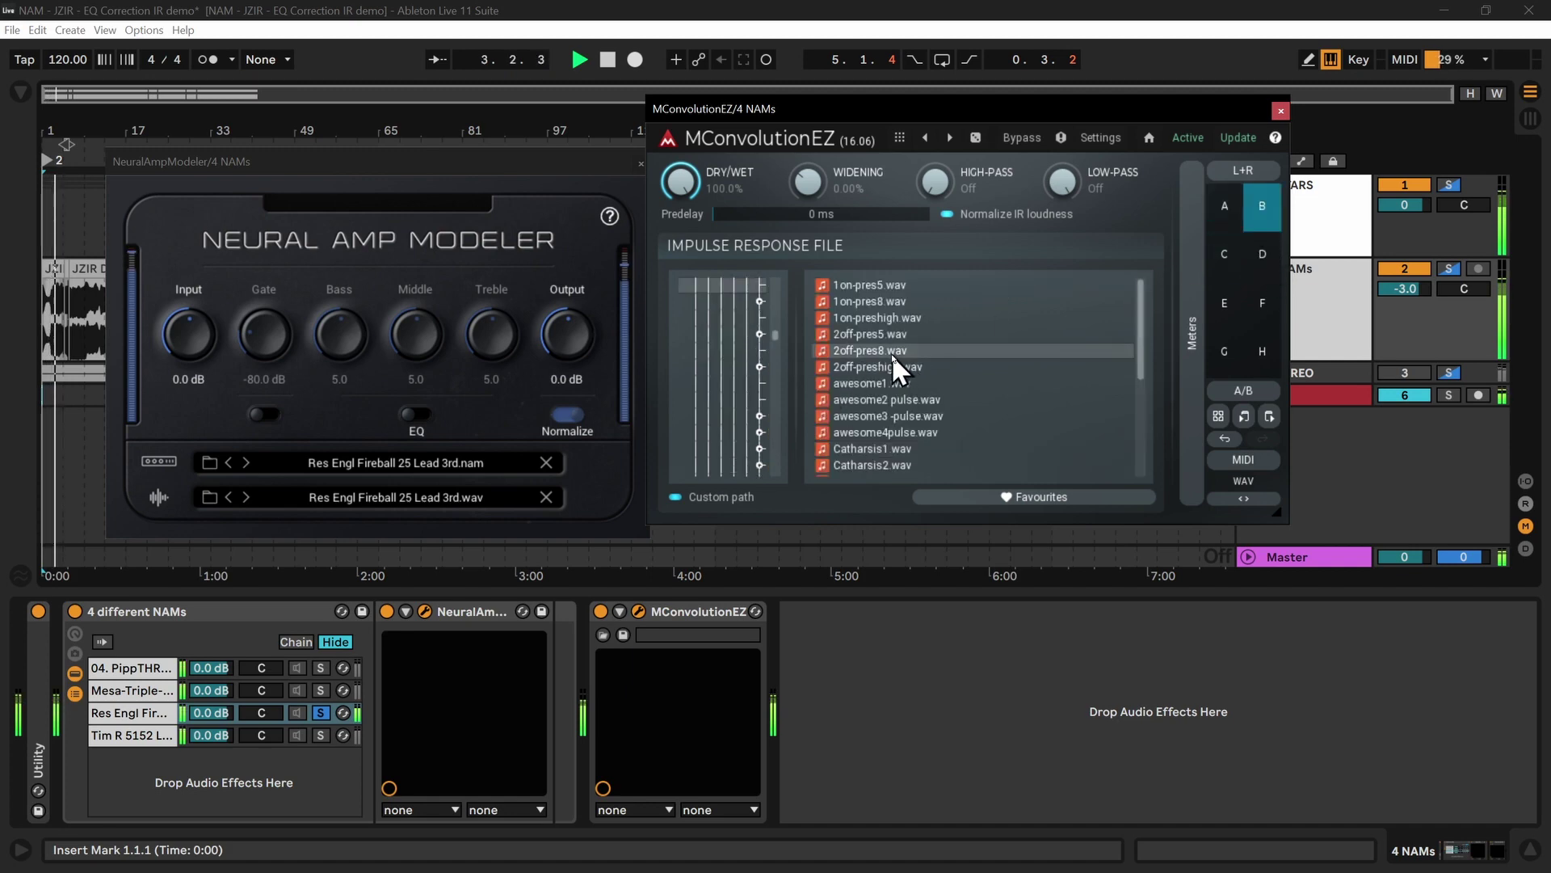
left_click(879, 304)
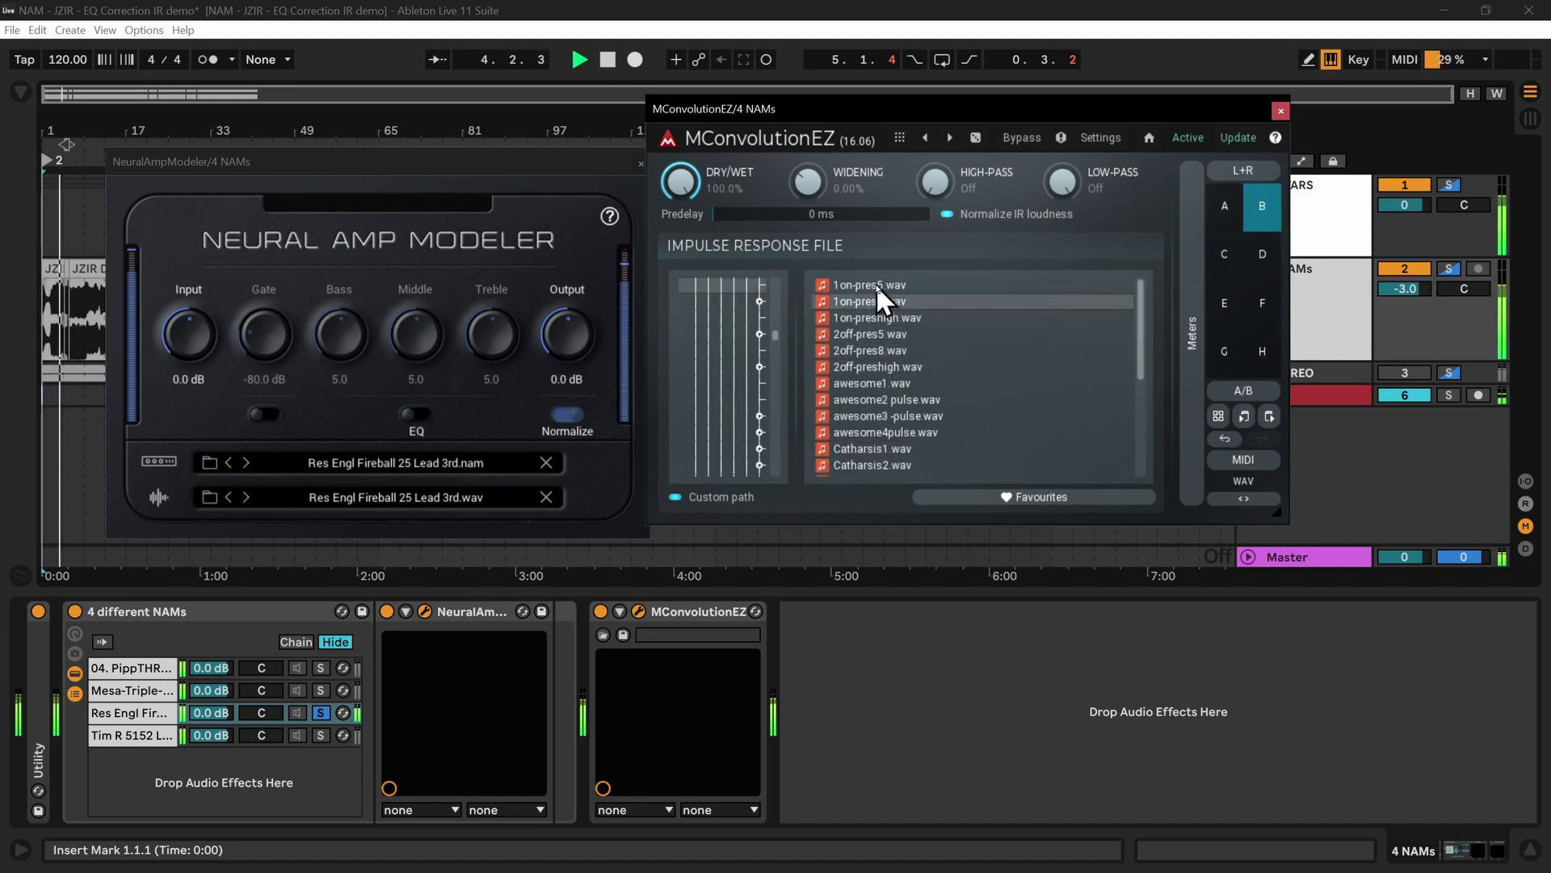
left_click(876, 285)
left_click(875, 336)
scroll(897, 371, "down", 2)
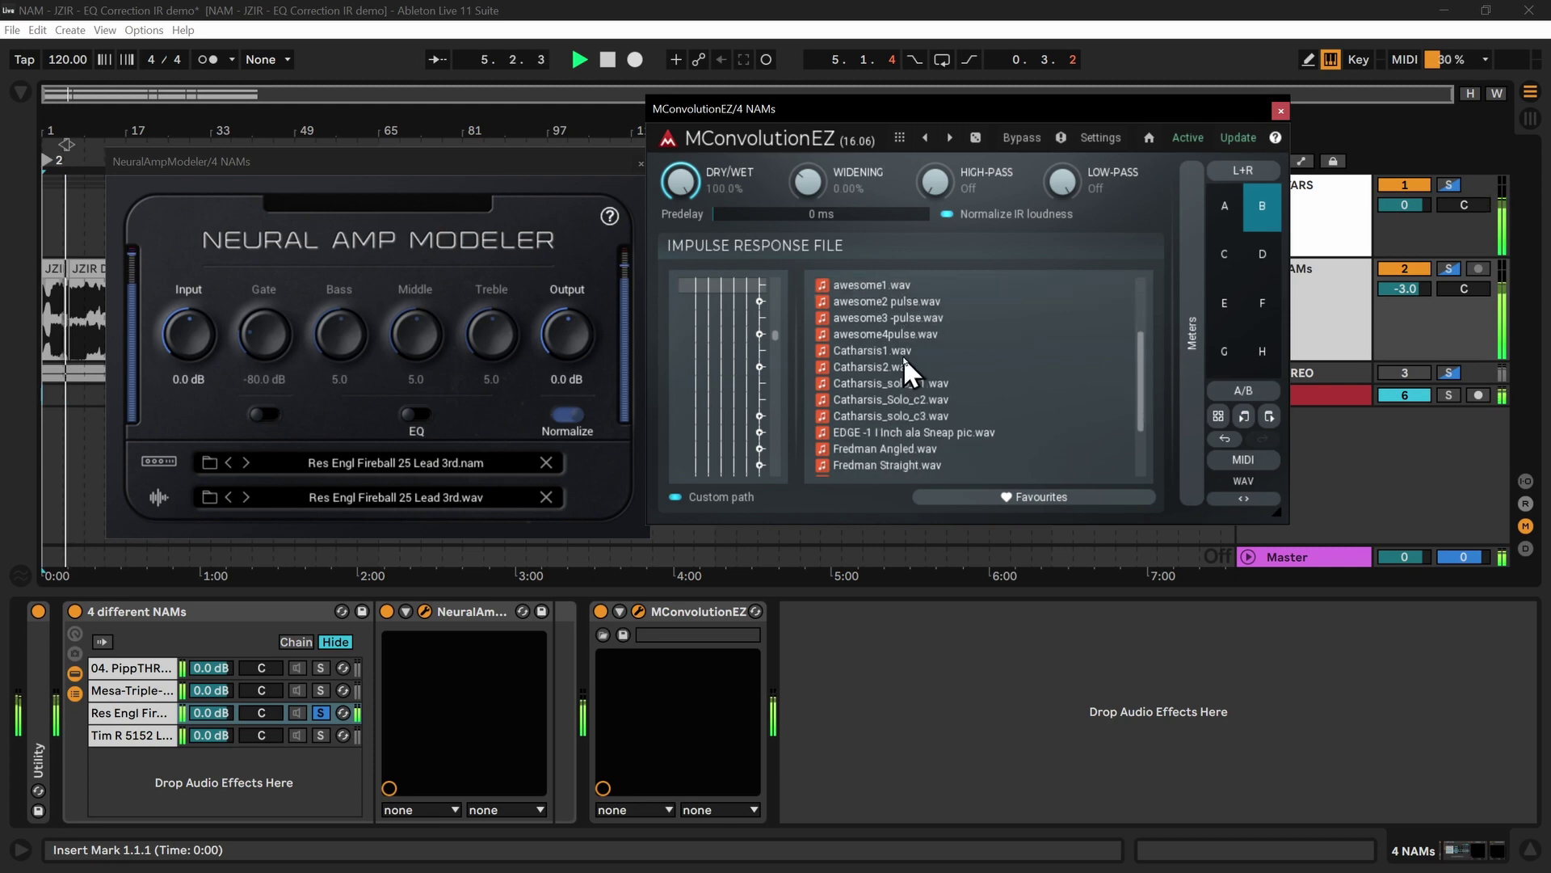
left_click(903, 355)
left_click(867, 419)
left_click(863, 444)
scroll(895, 428, "down", 2)
left_click(862, 430)
left_click(876, 417)
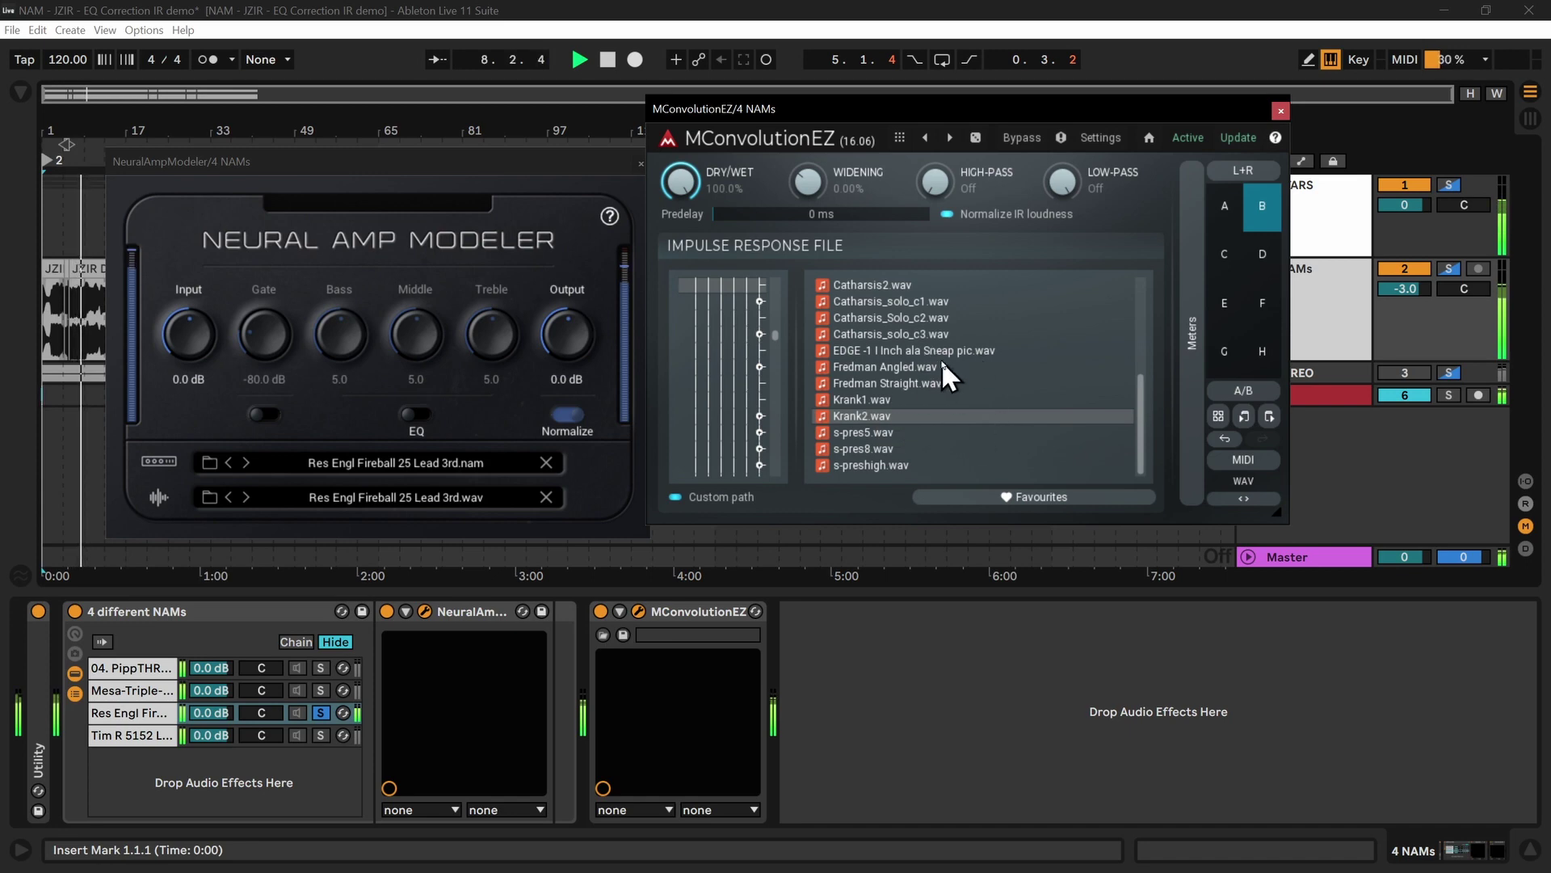
Switch MConvolutionEZ to preset slot C and audition several of its impulse responses, including Brohymn-Mesa-4x12-SM57-V30-5.wav
left_click(1230, 275)
left_click(879, 317)
left_click(879, 383)
scroll(882, 428, "down", 2)
left_click(882, 414)
scroll(883, 404, "down", 2)
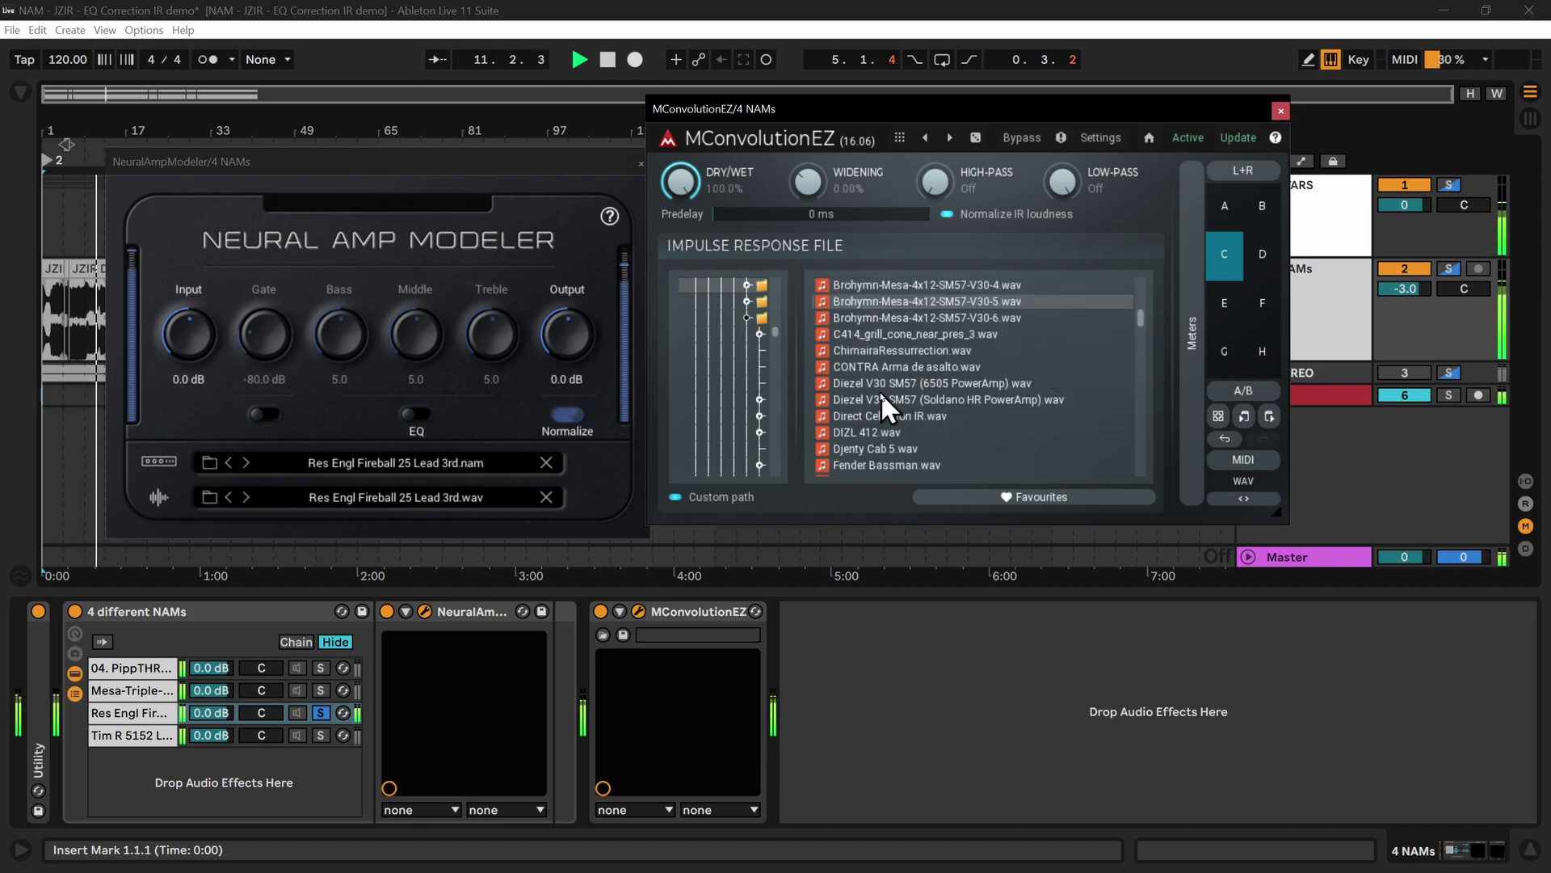
left_click(880, 389)
Switch to preset slot D, audition BD-JENS impulse responses including YellowProgger_EQ1, choose BD-JENS-BaldAndBeautiful_EQ1.wav and stop playback
left_click(1263, 254)
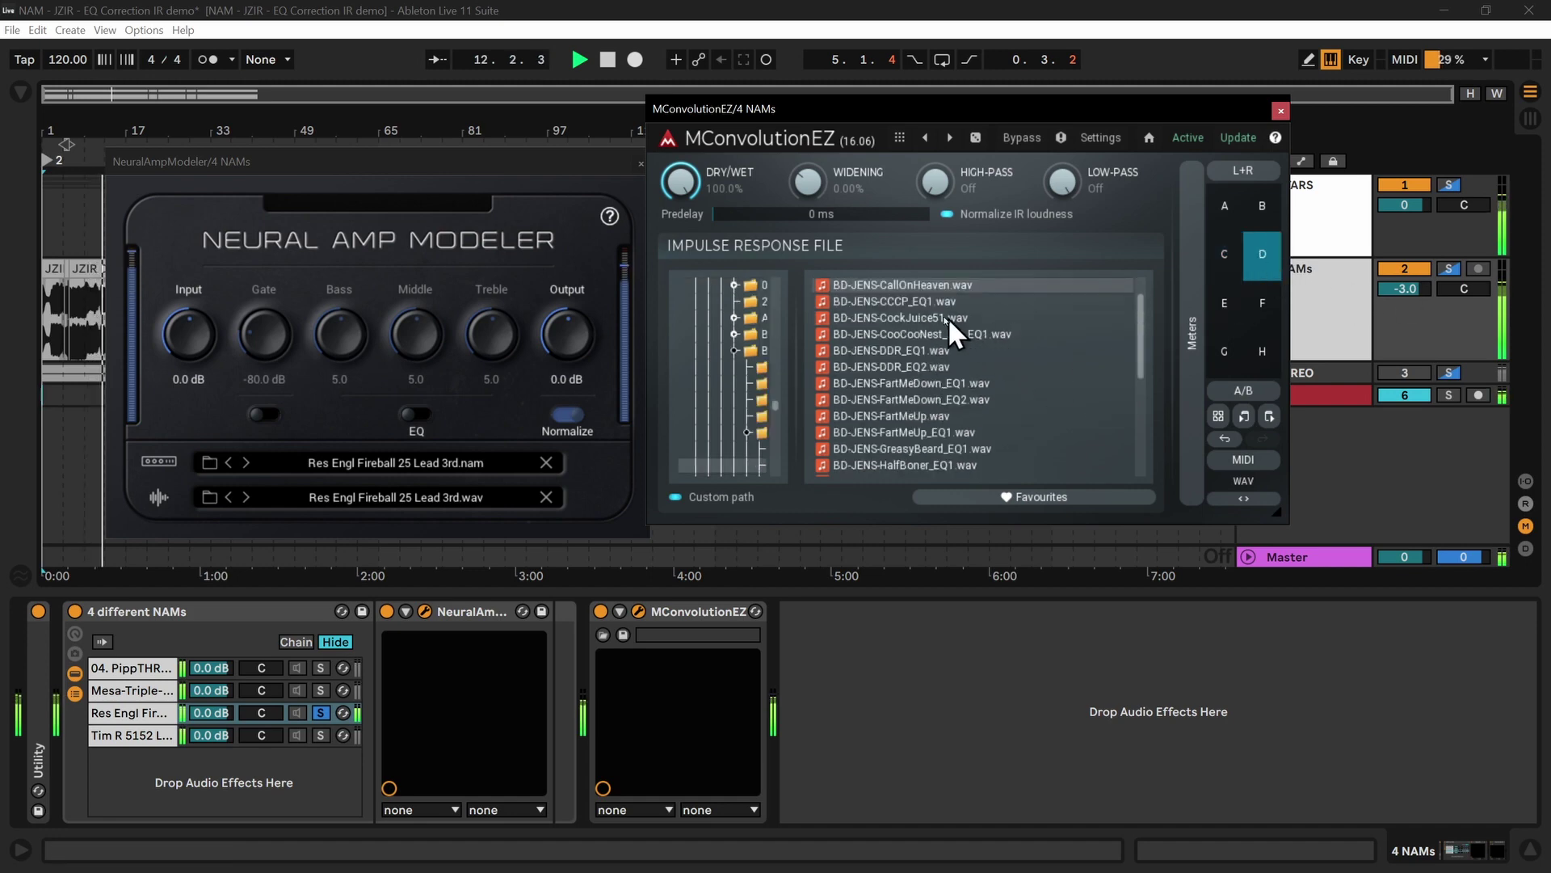
scroll(921, 317, "down", 3)
left_click(868, 351)
scroll(905, 390, "down", 3)
left_click(905, 389)
left_click(894, 432)
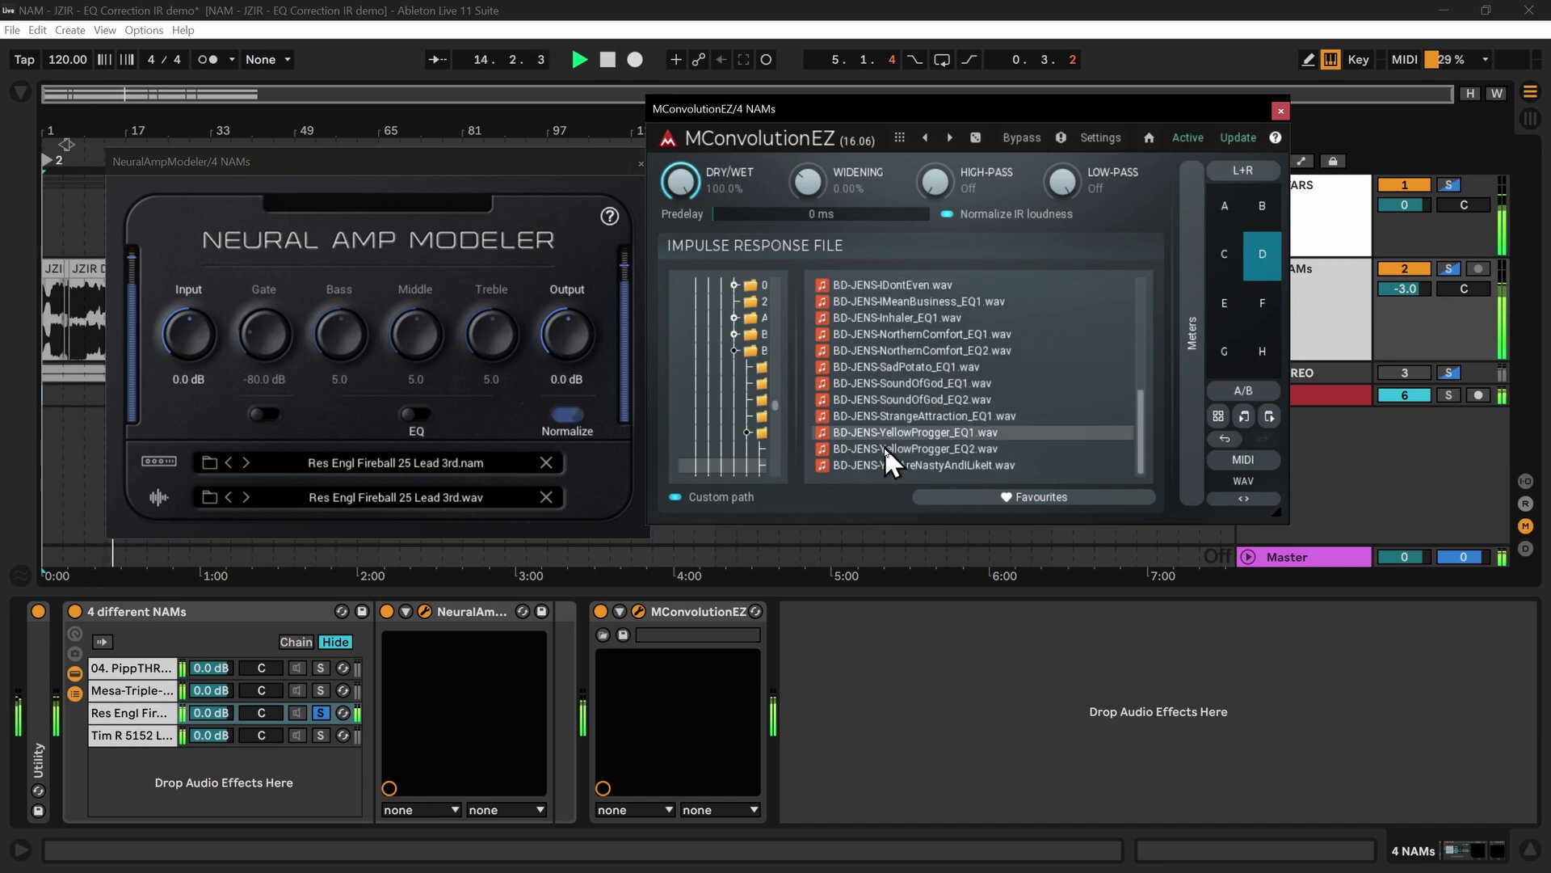
left_click(898, 464)
scroll(937, 374, "up", 6)
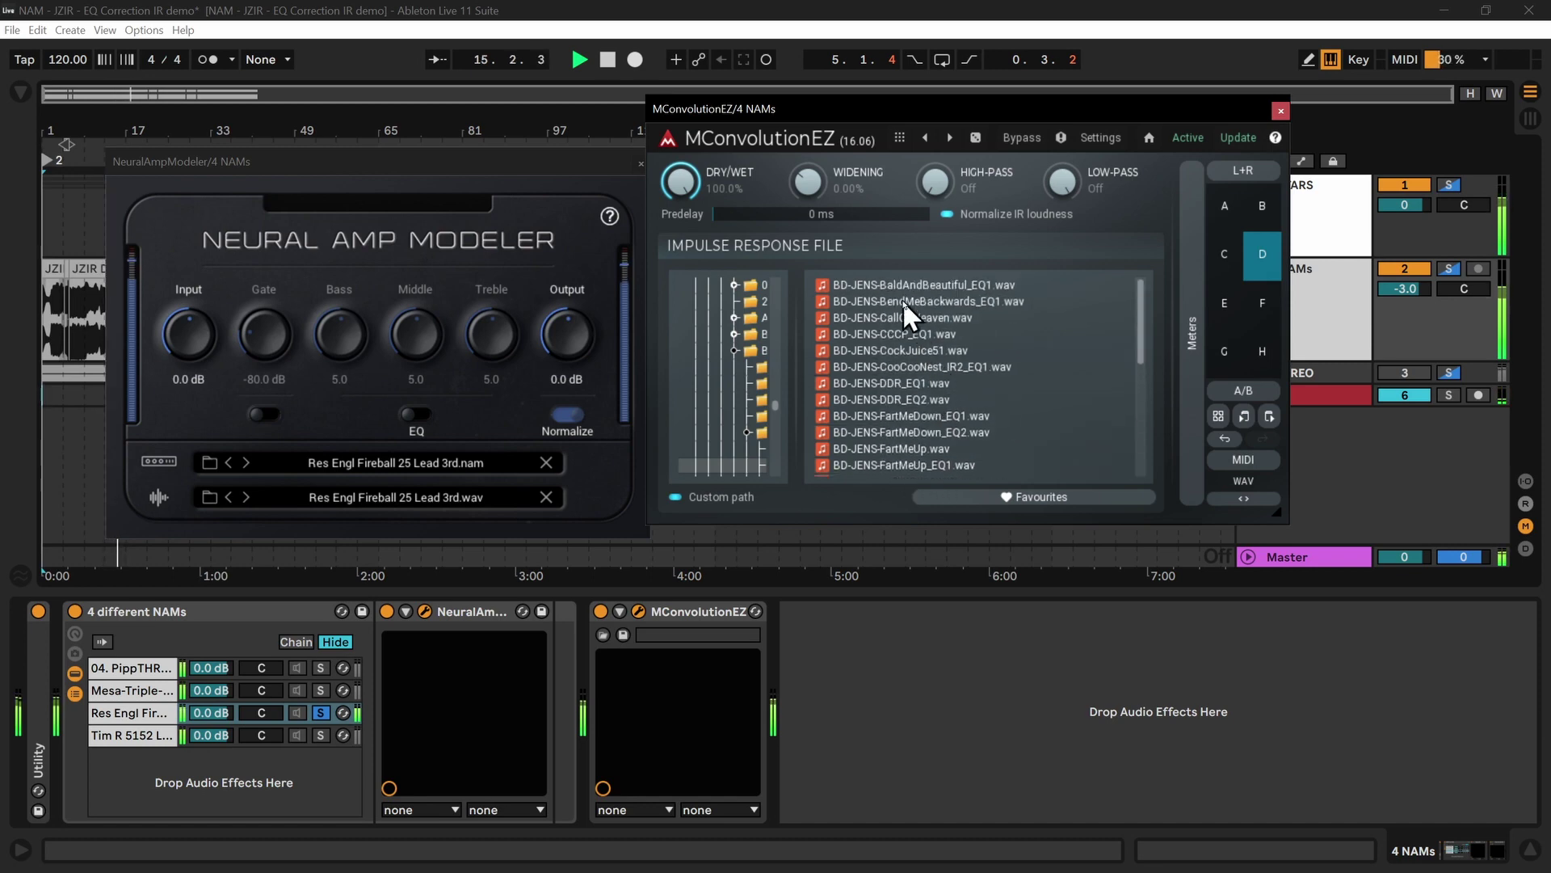
left_click(905, 288)
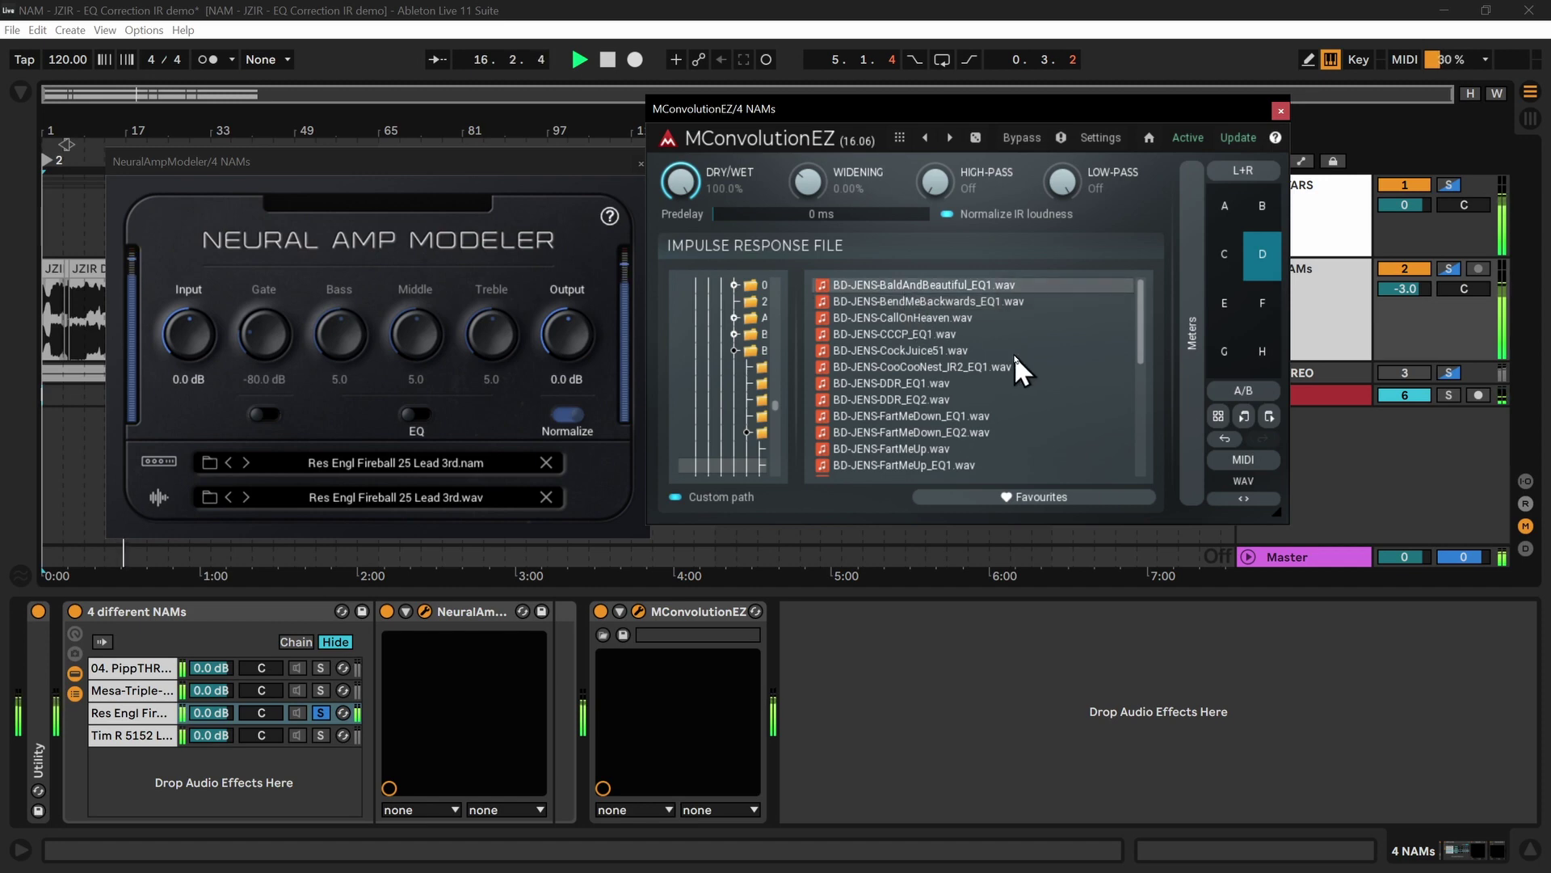
key("space")
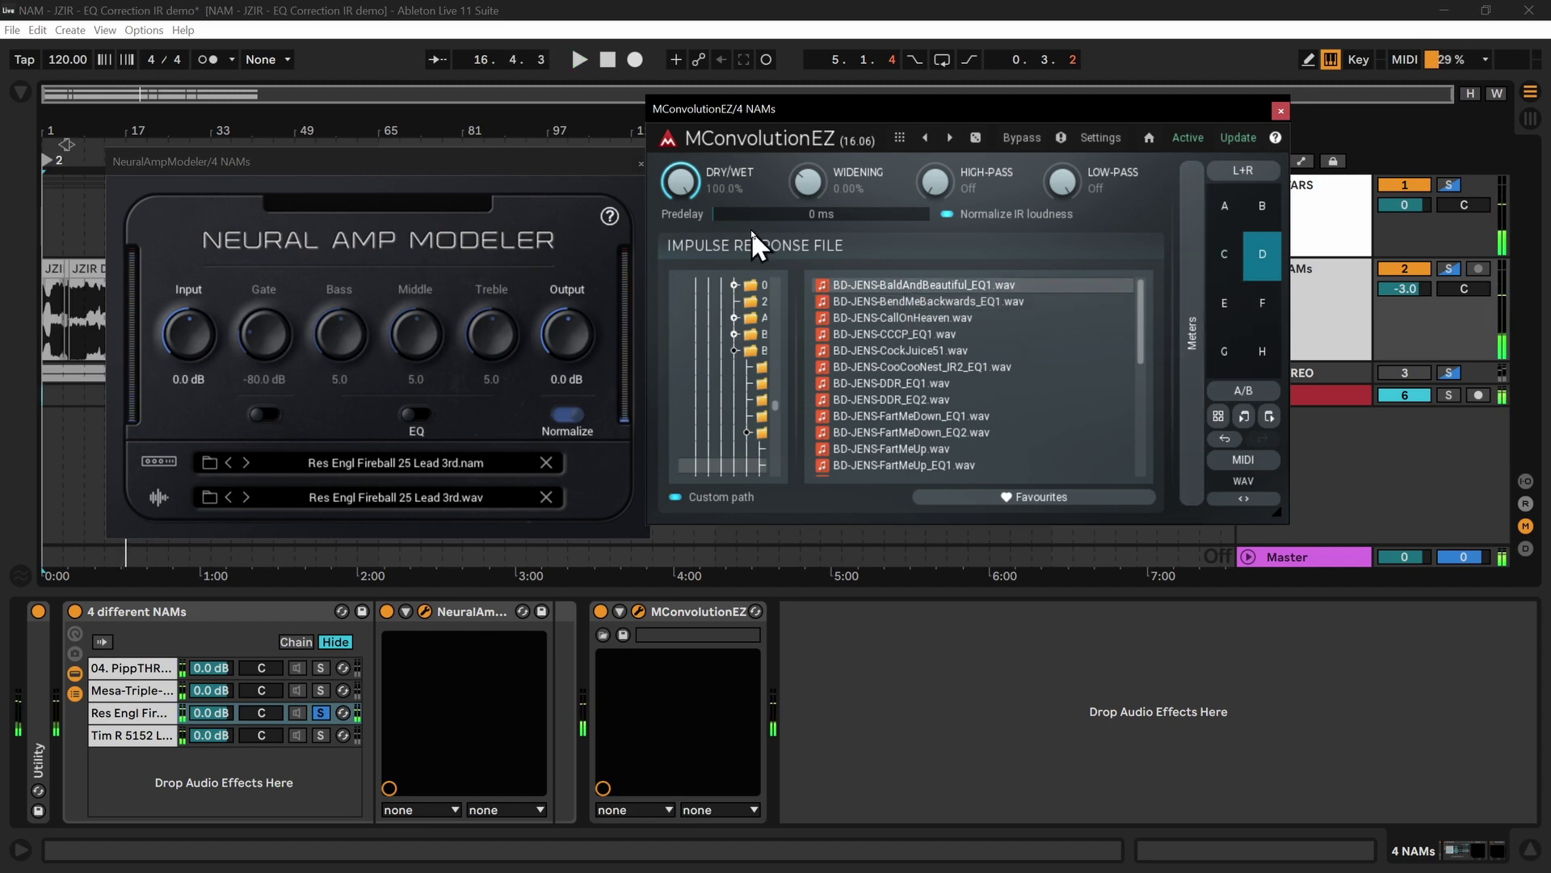
Close the MConvolutionEZ and Neural Amp Modeler plugin windows
left_click_drag(1075, 108, 1120, 122)
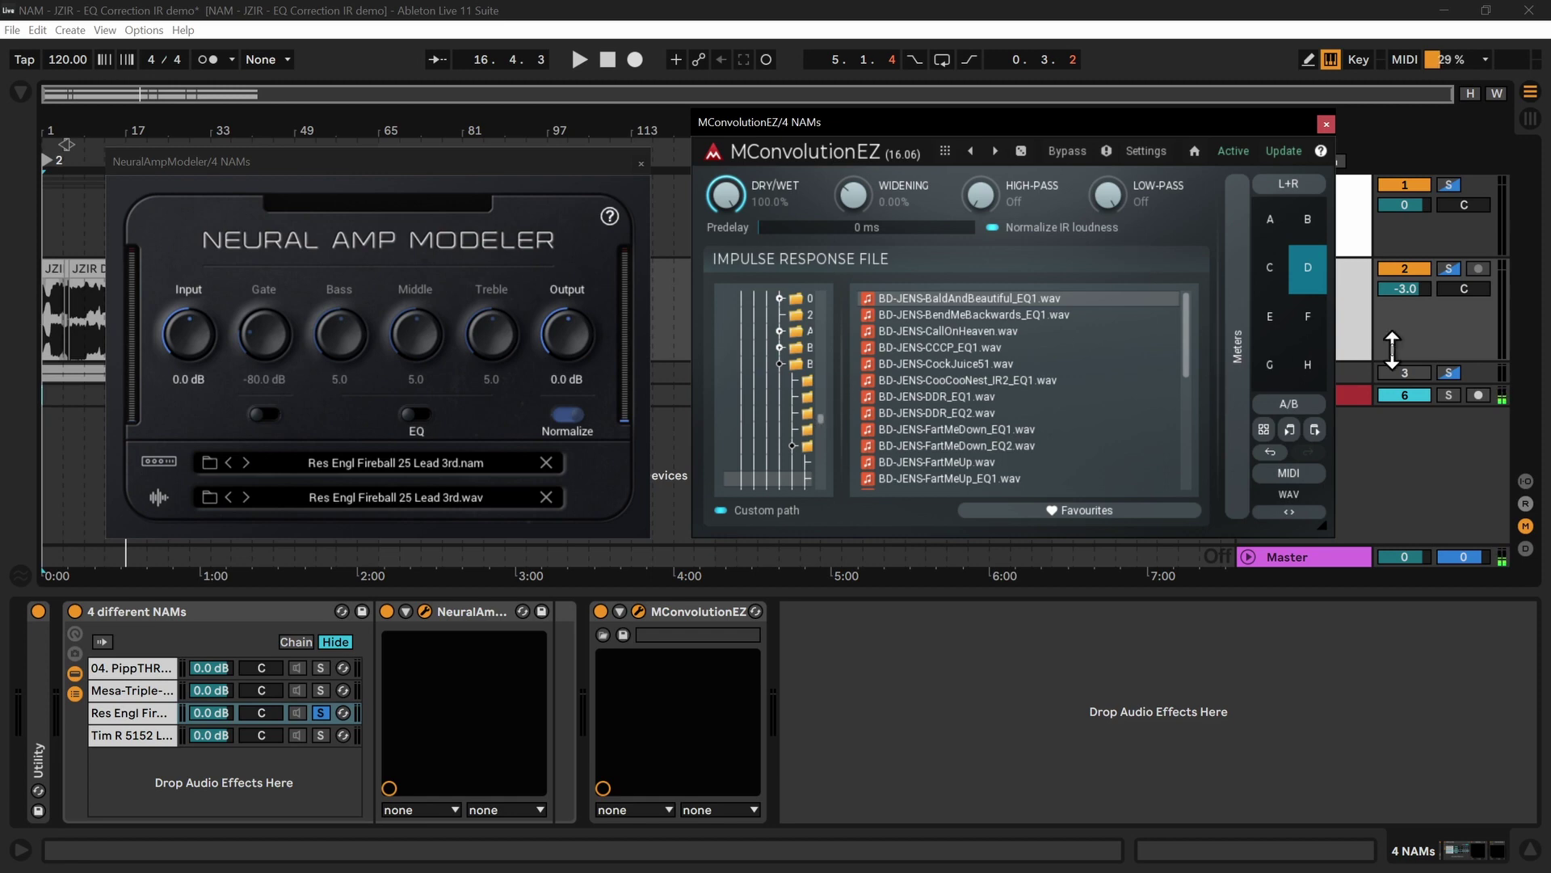
left_click(1328, 124)
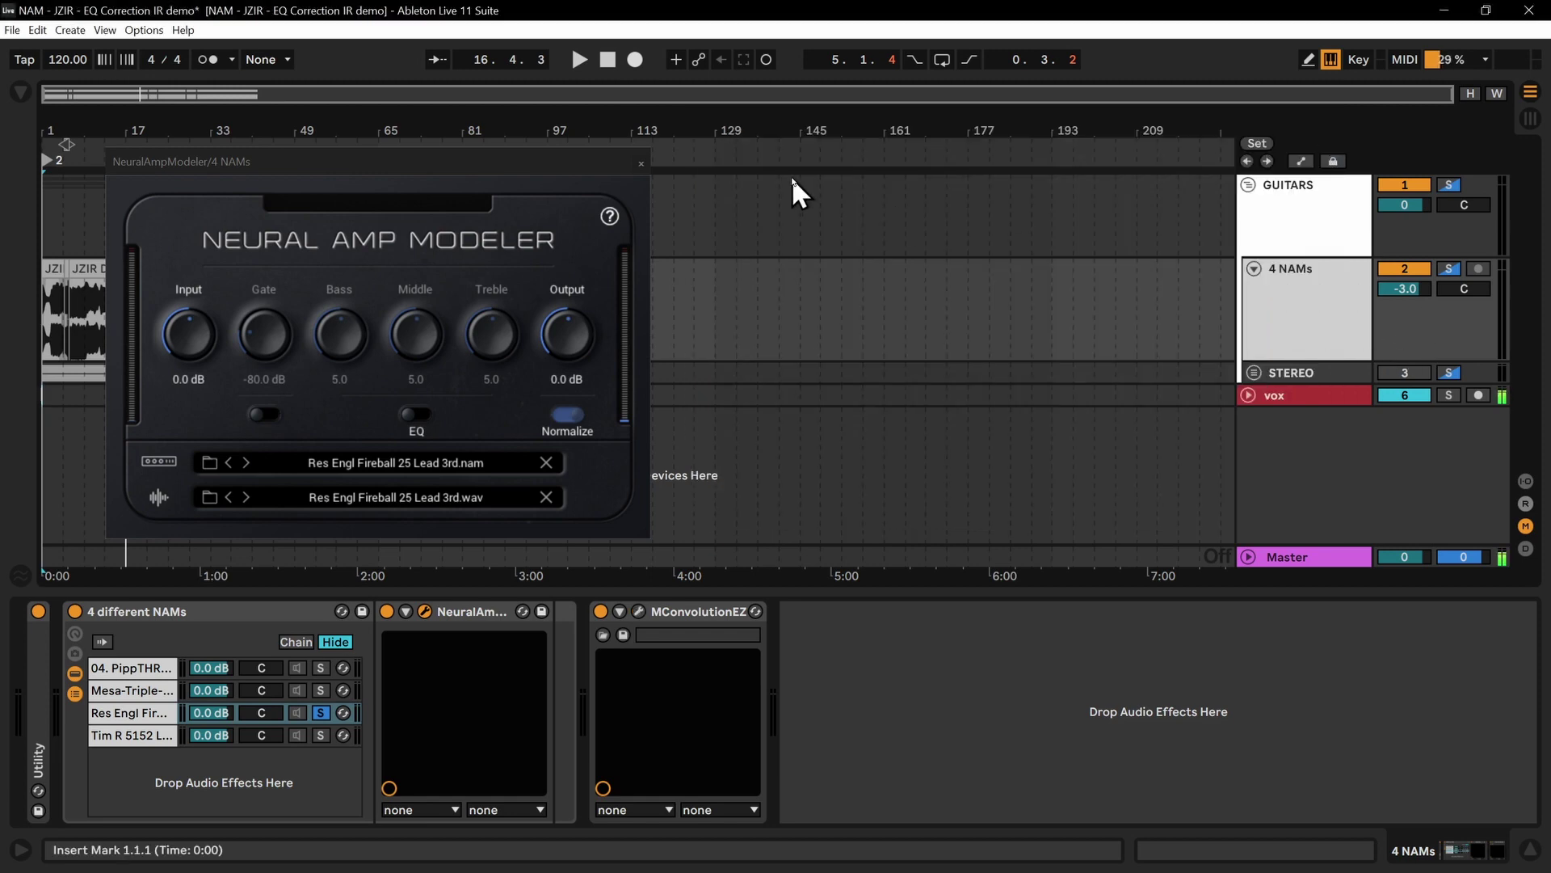
left_click(640, 164)
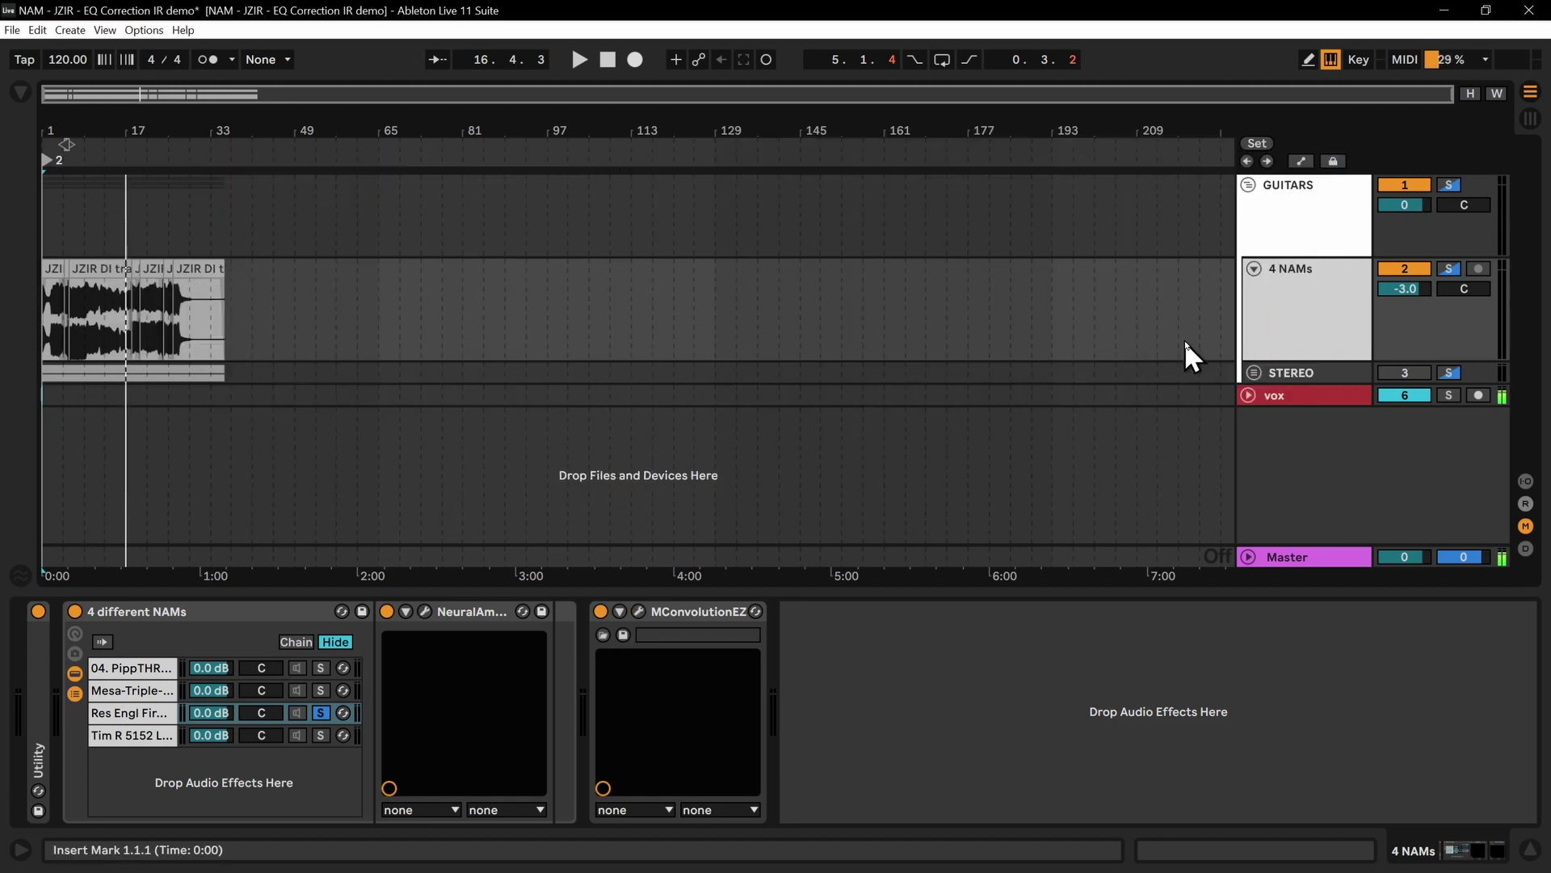
Unfold the STEREO group and make it active instead of the 4 NAMs track
left_click(1253, 372)
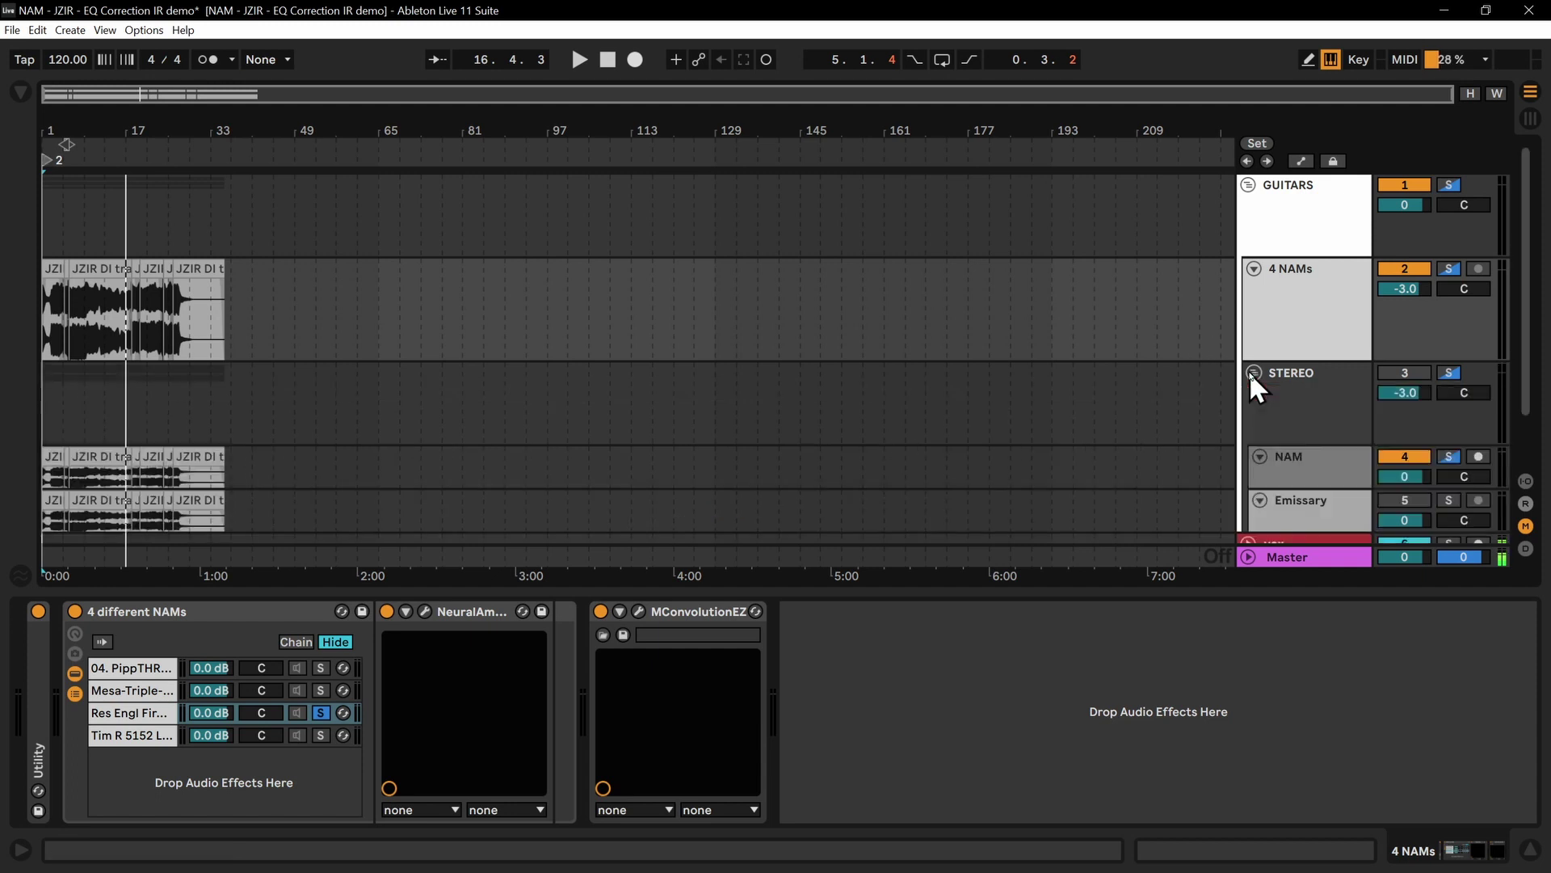
left_click(1402, 372)
left_click(1316, 405)
scroll(1330, 415, "down", 2)
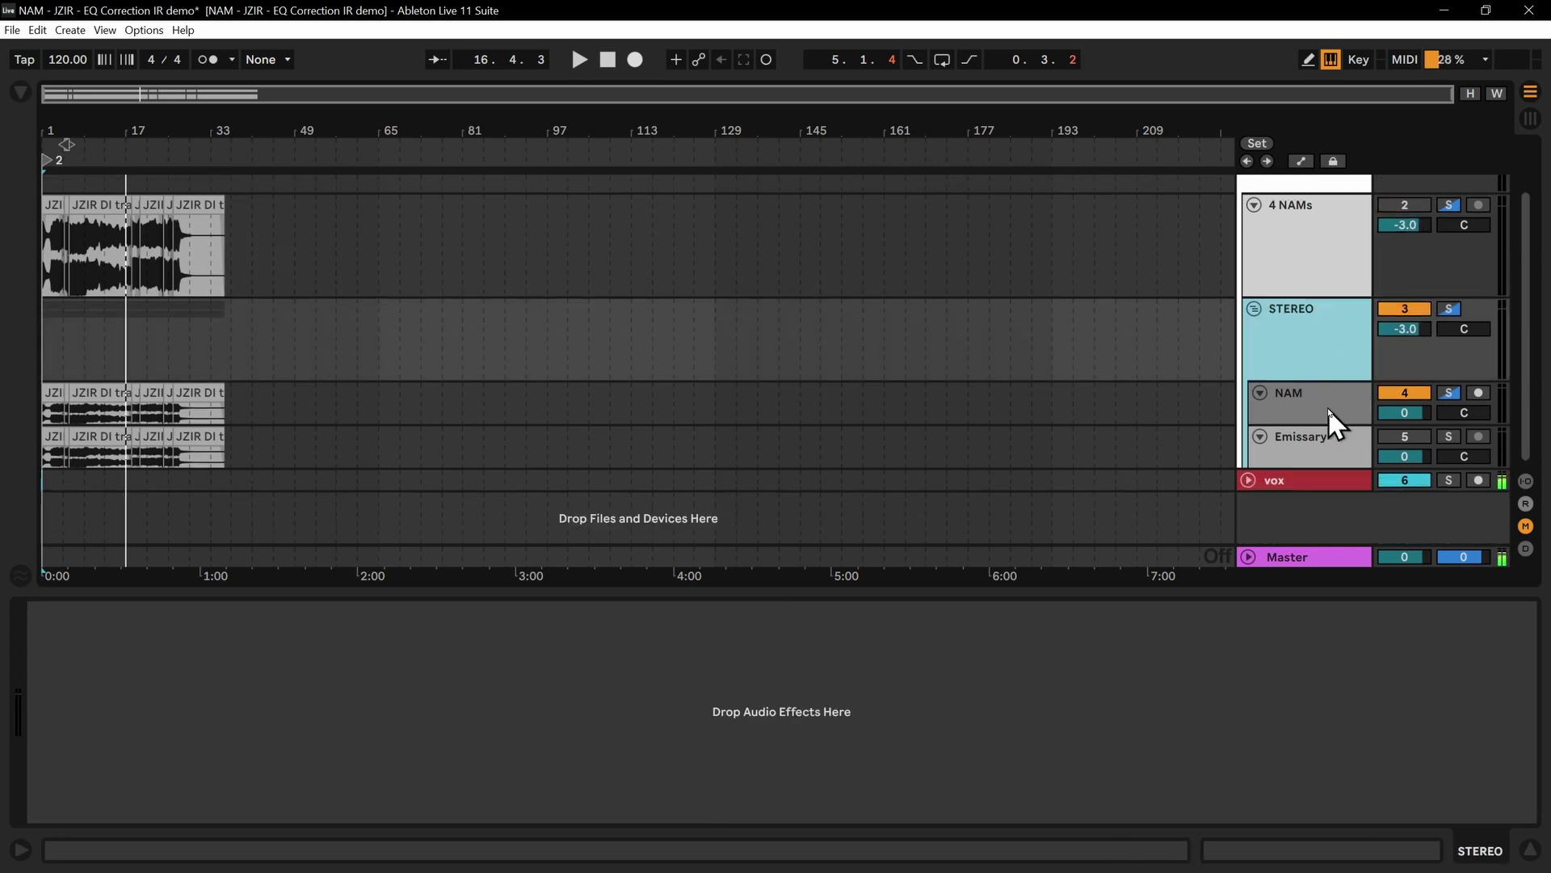
Select the NAM track in the STEREO group and move the PippTHRASH-Bug1990 plugin window clear of its device chain
left_click(1286, 399)
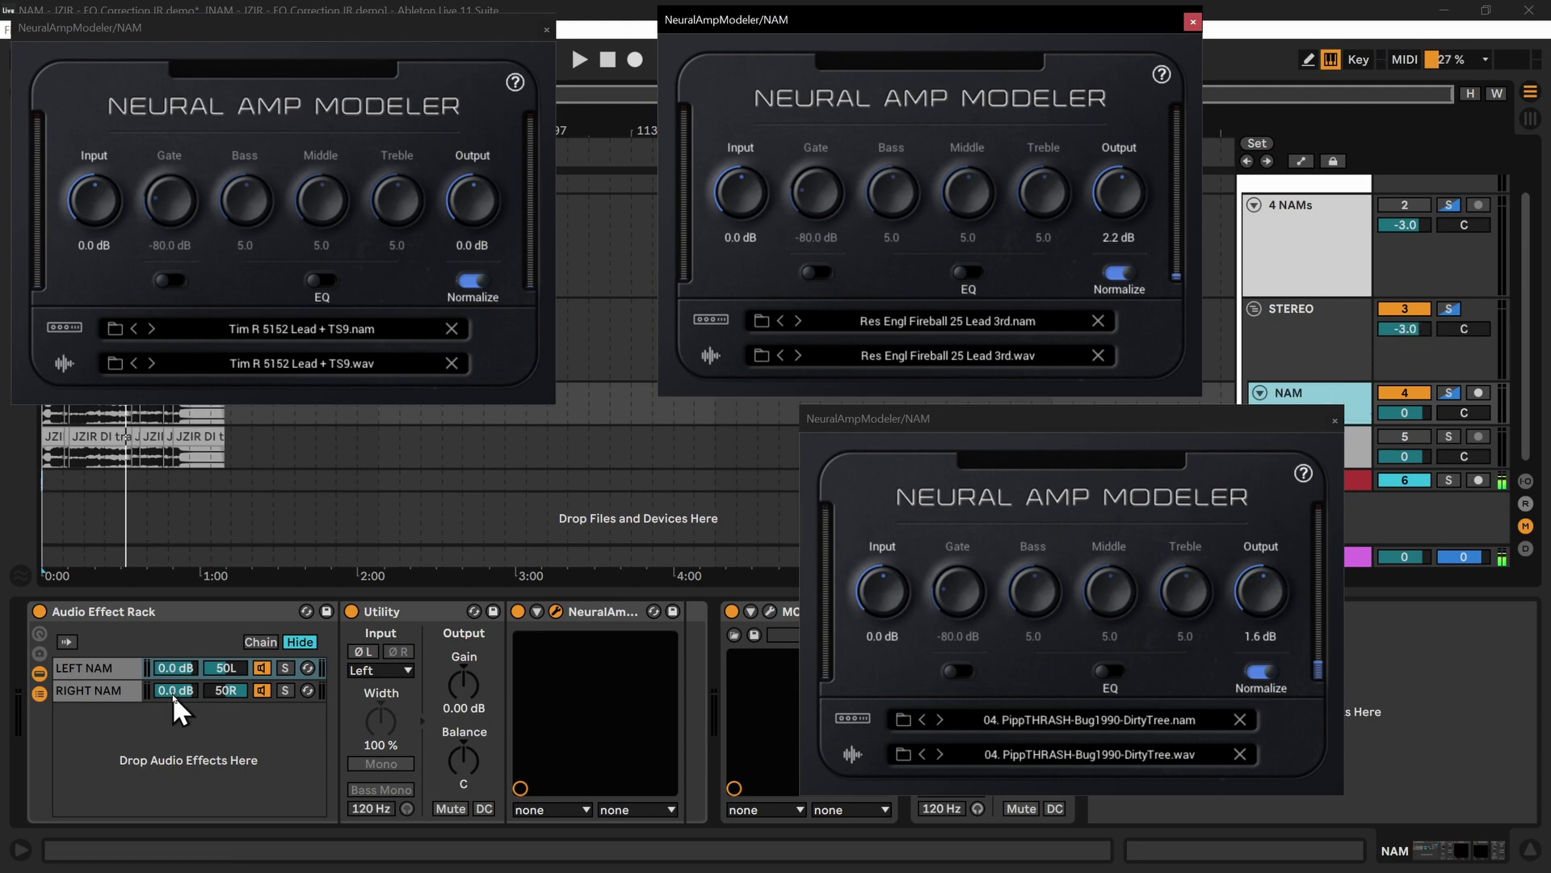
left_click(1239, 422)
left_click_drag(1238, 418, 1367, 424)
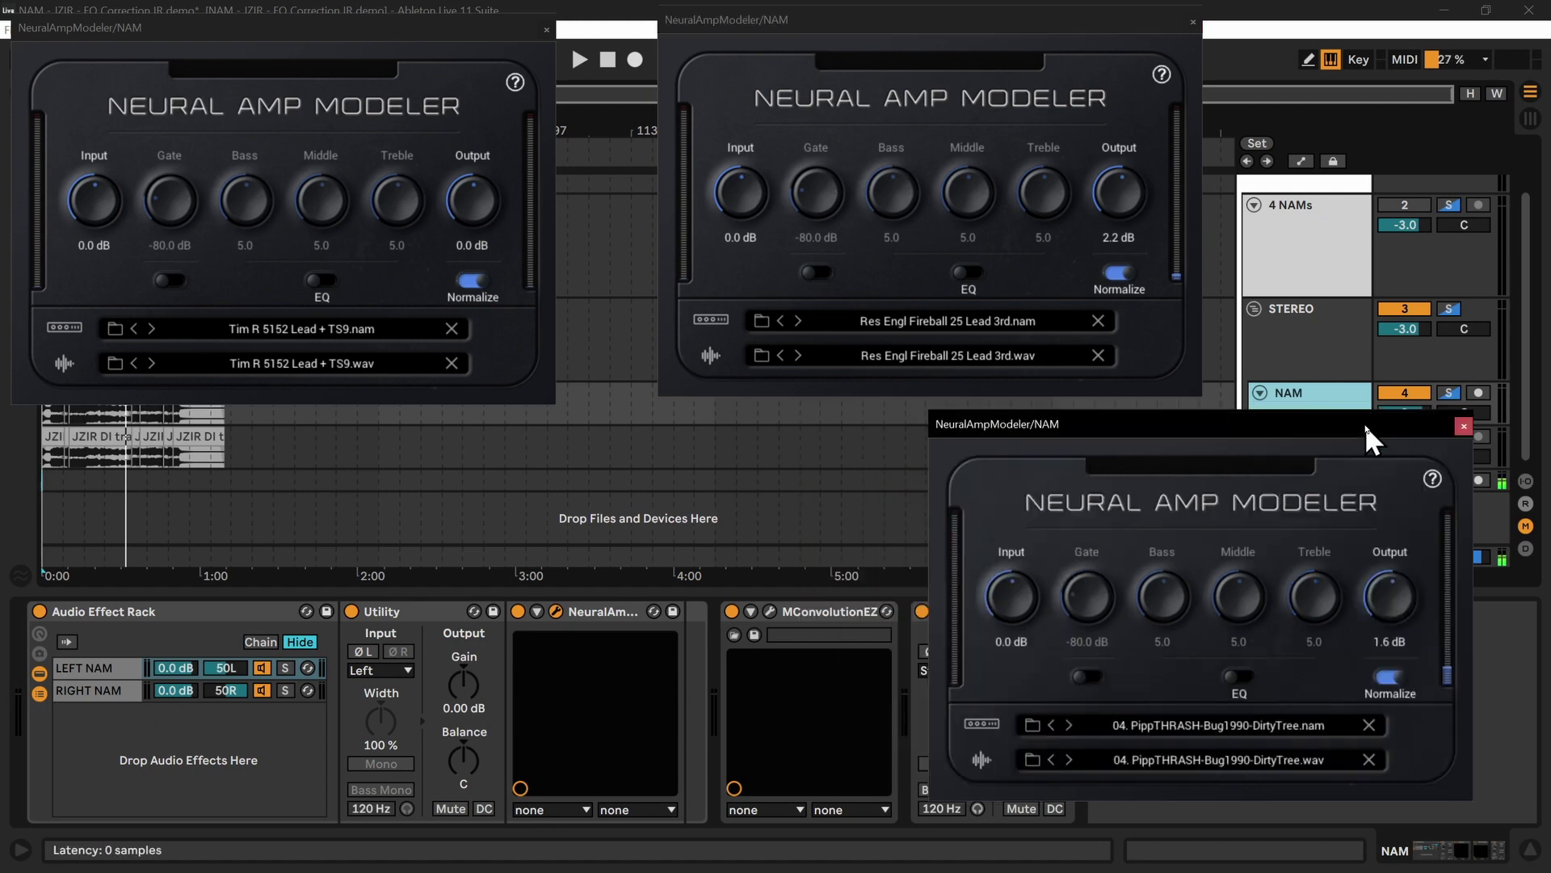
Inspect the LEFT NAM and RIGHT NAM chains and the nested rack of two amp models on the NAM track
left_click(75, 691)
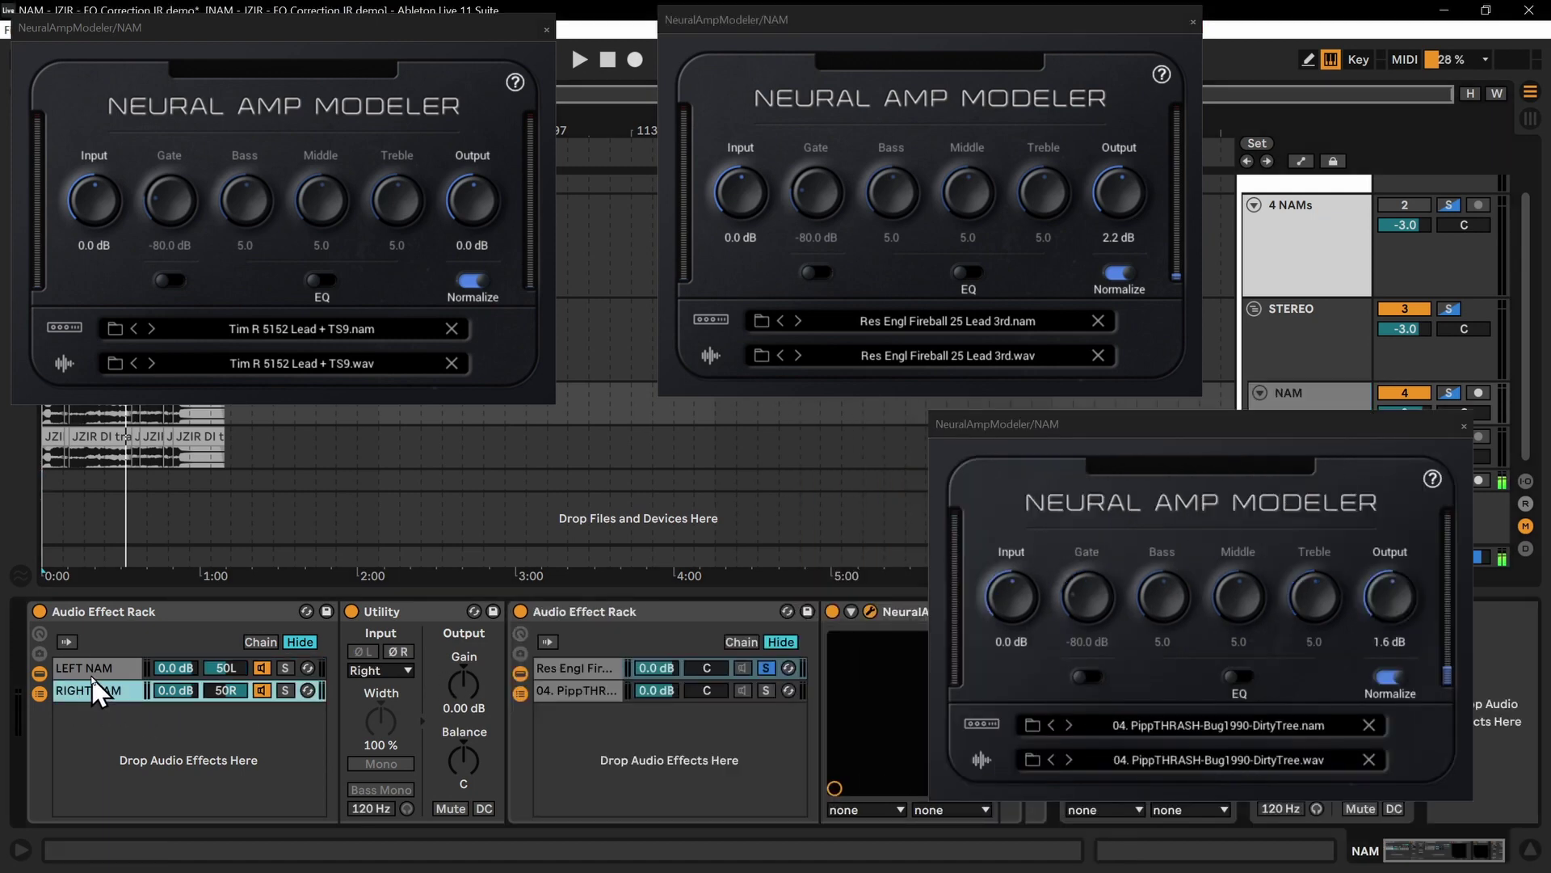
left_click(90, 676)
left_click(92, 693)
left_click(458, 696)
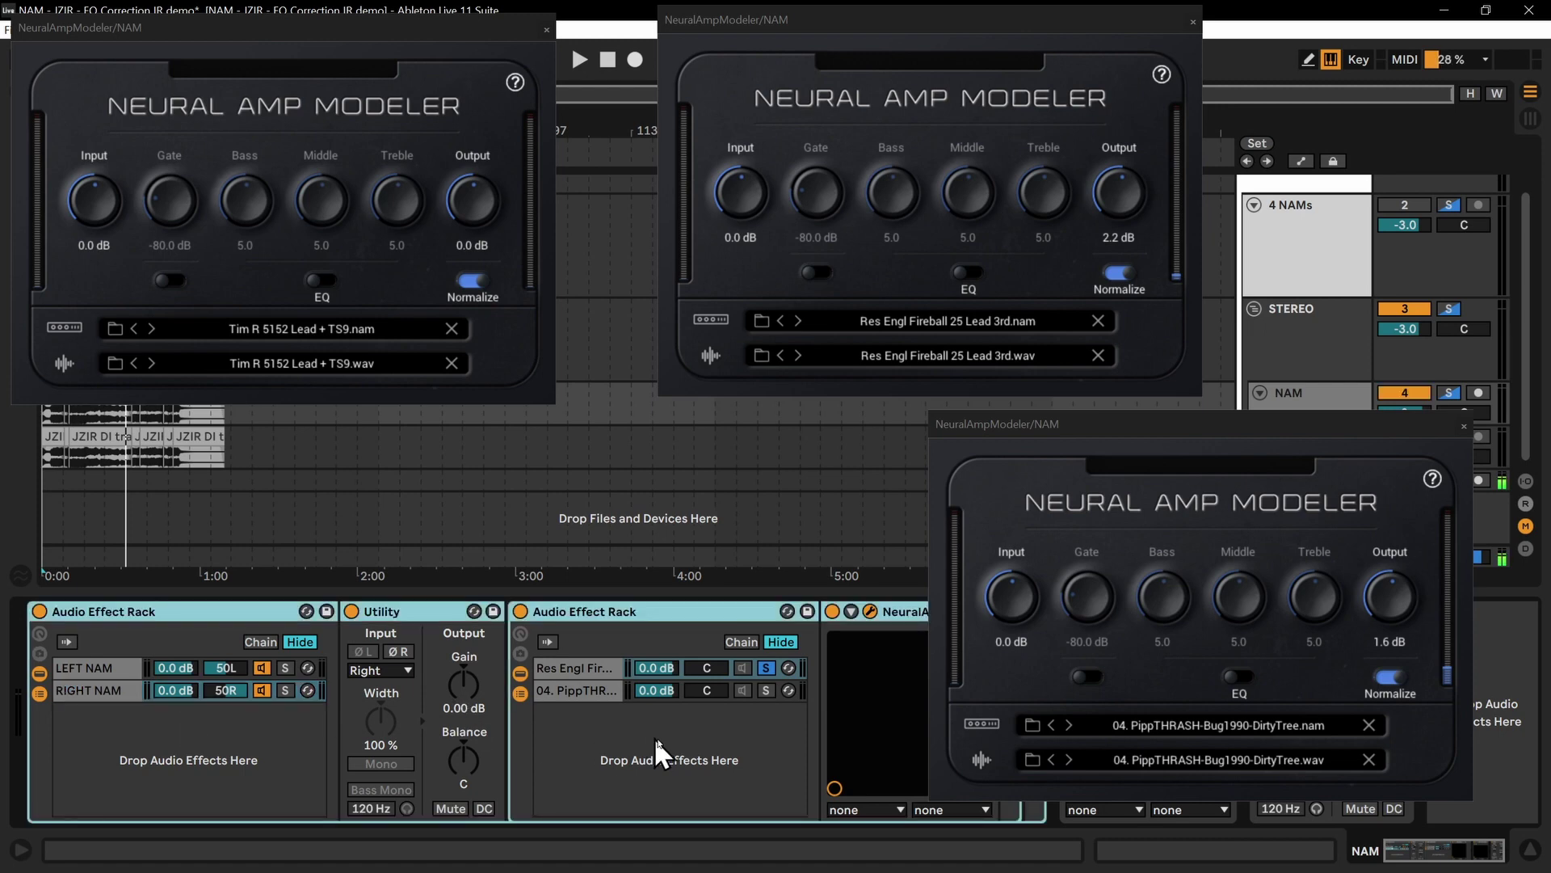
left_click(666, 758)
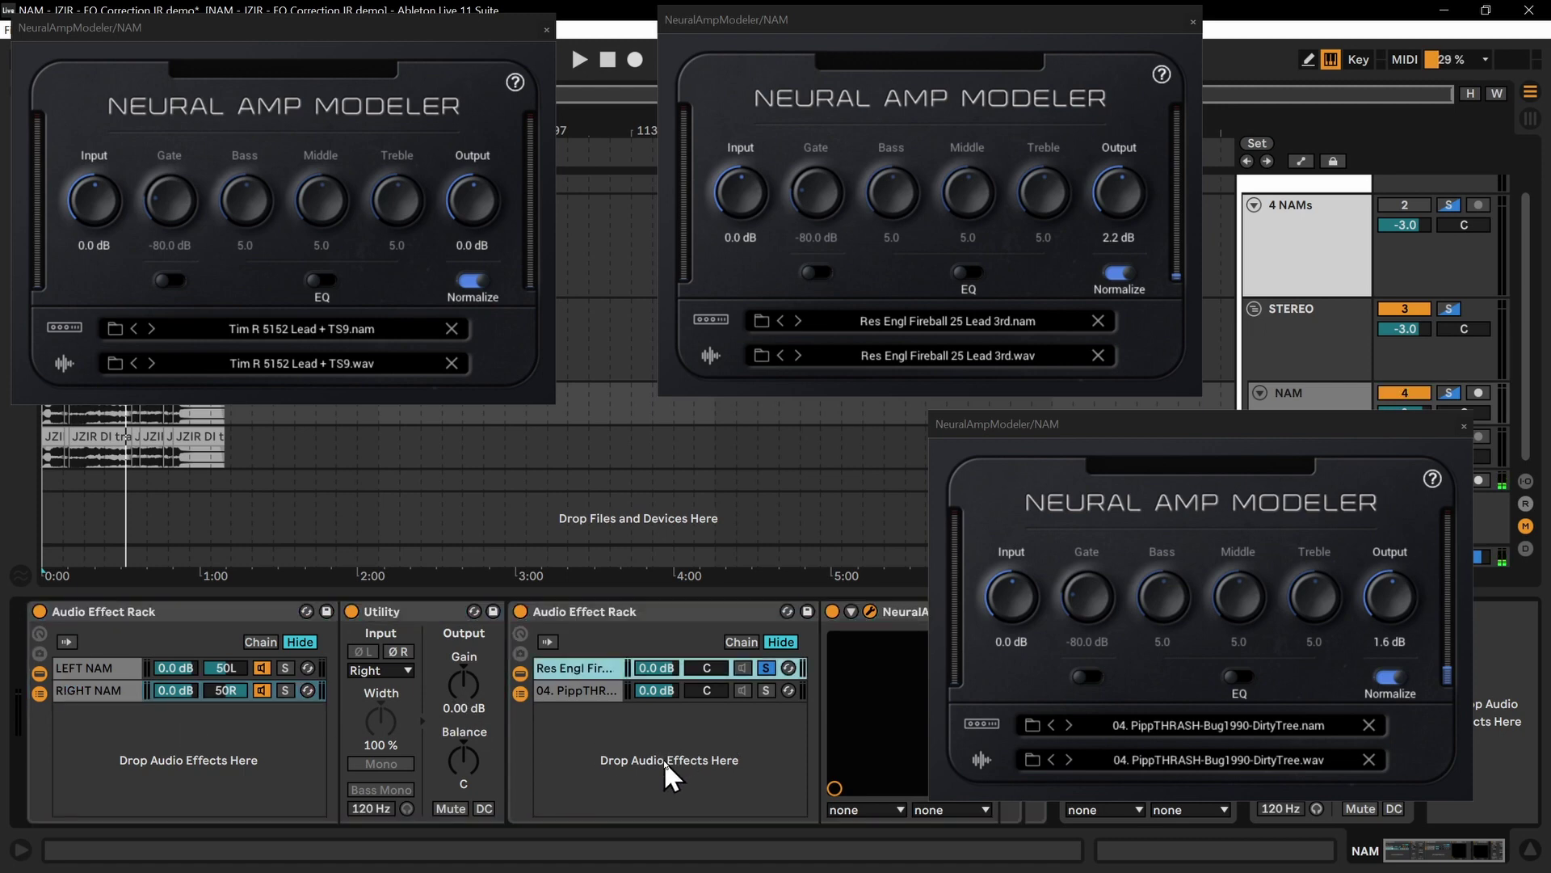
left_click_drag(1293, 415, 1045, 420)
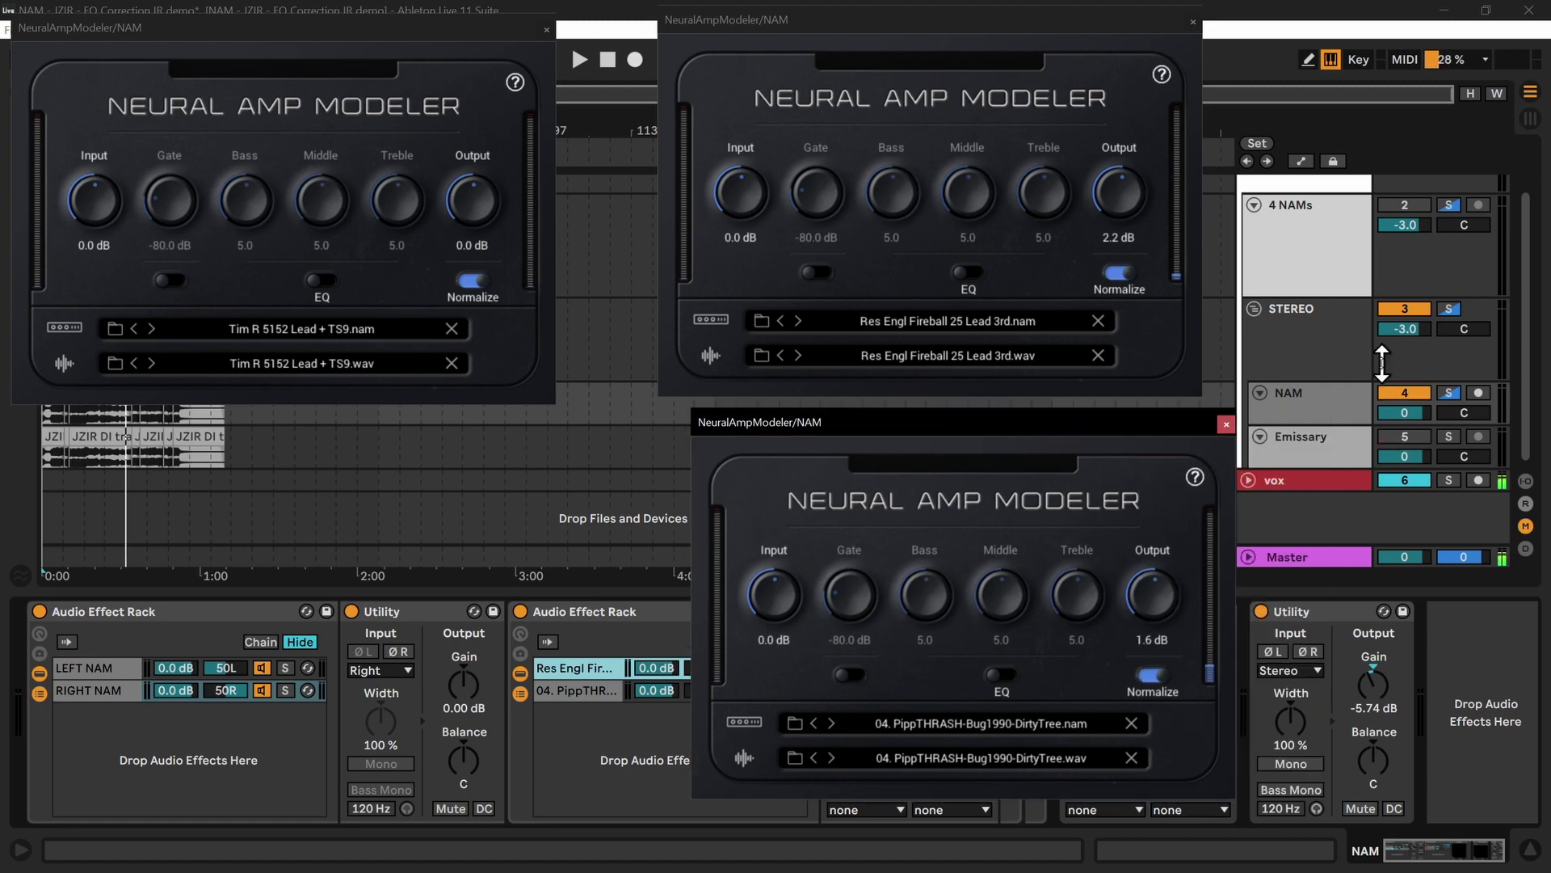
left_click(1301, 406)
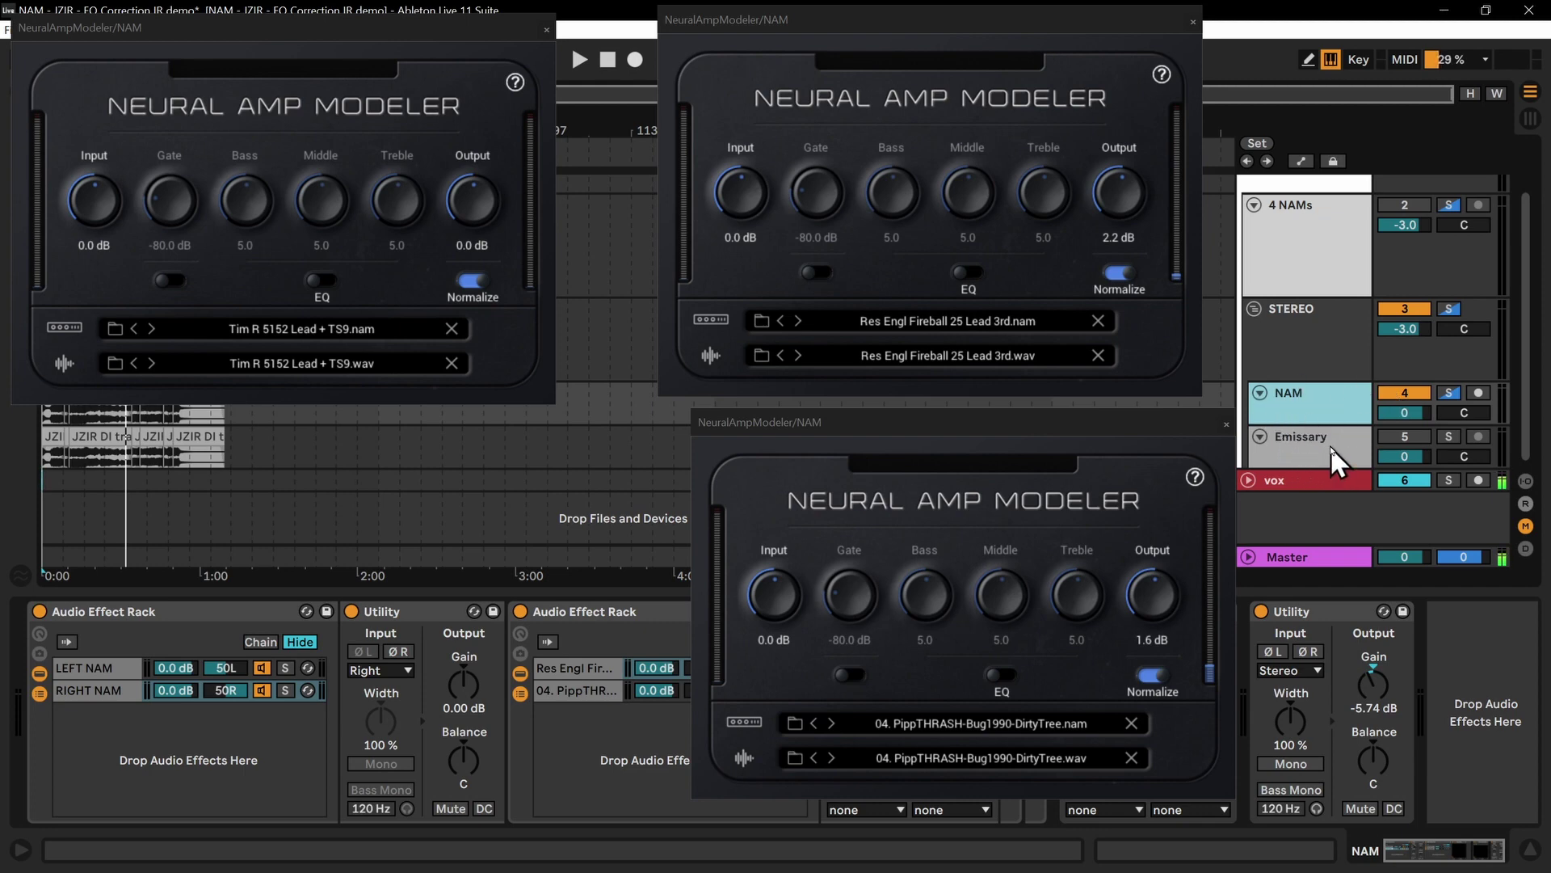
Start playback, close the PippTHRASH-Bug1990 plugin window, and select the Res Engl Fireball chain in the nested rack
key("space")
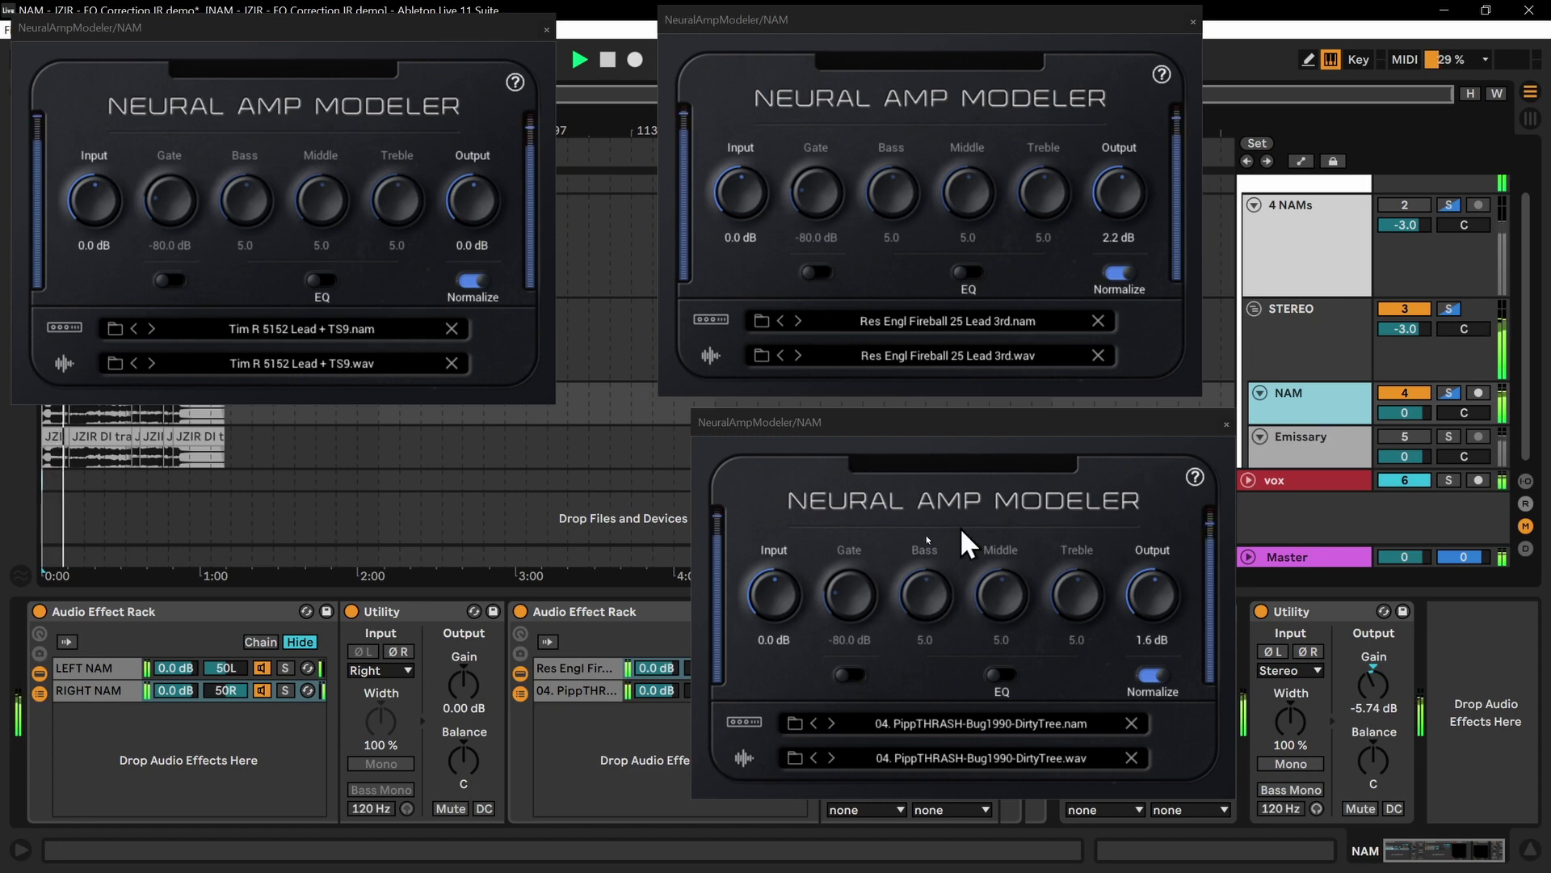
left_click(1227, 425)
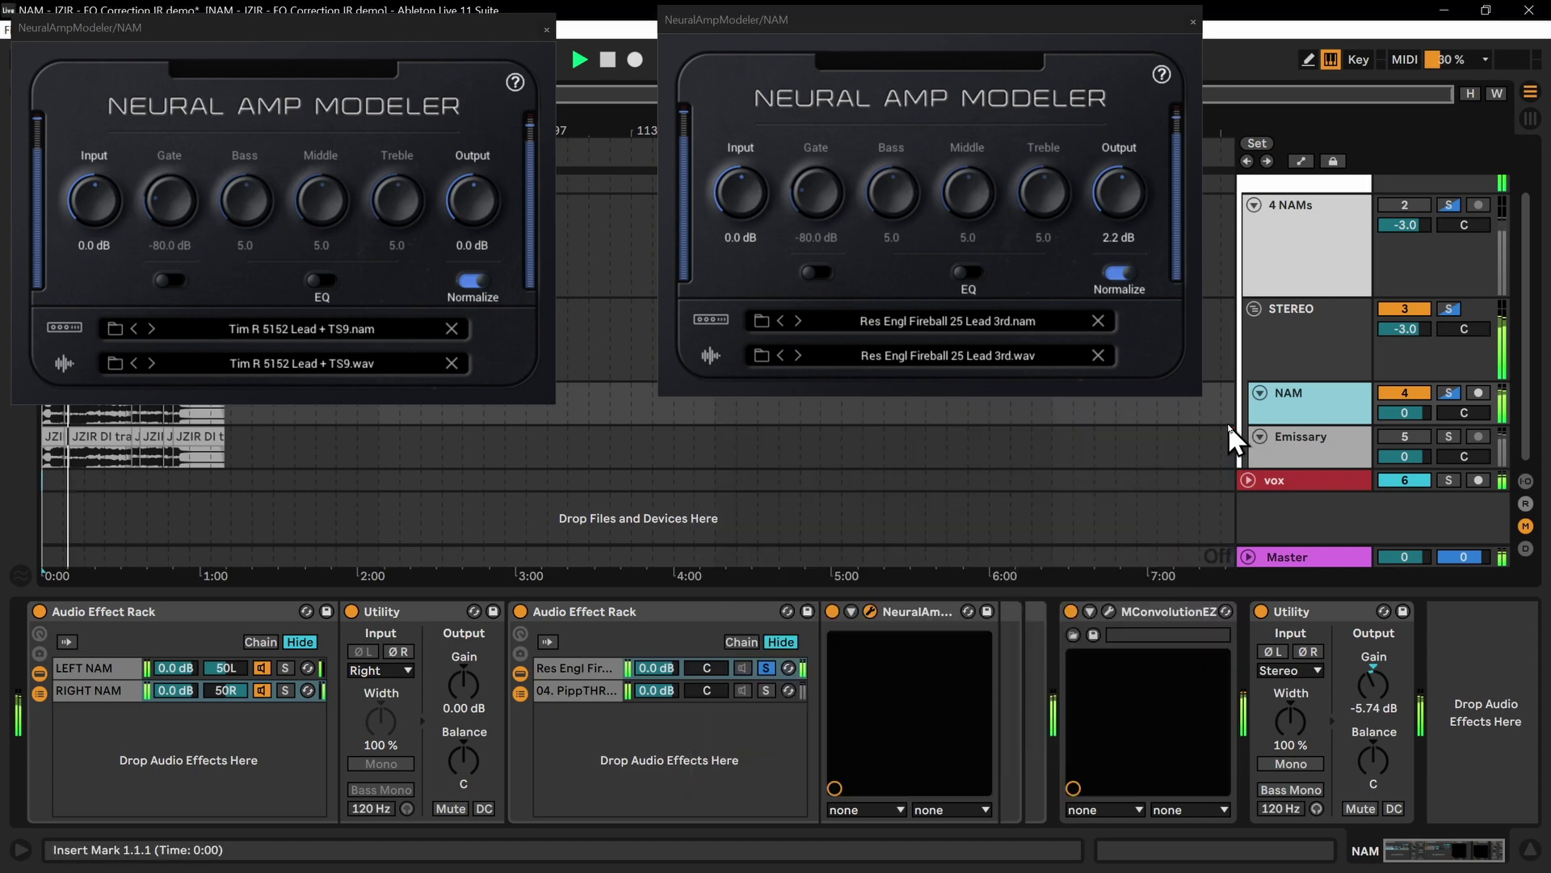
left_click(577, 669)
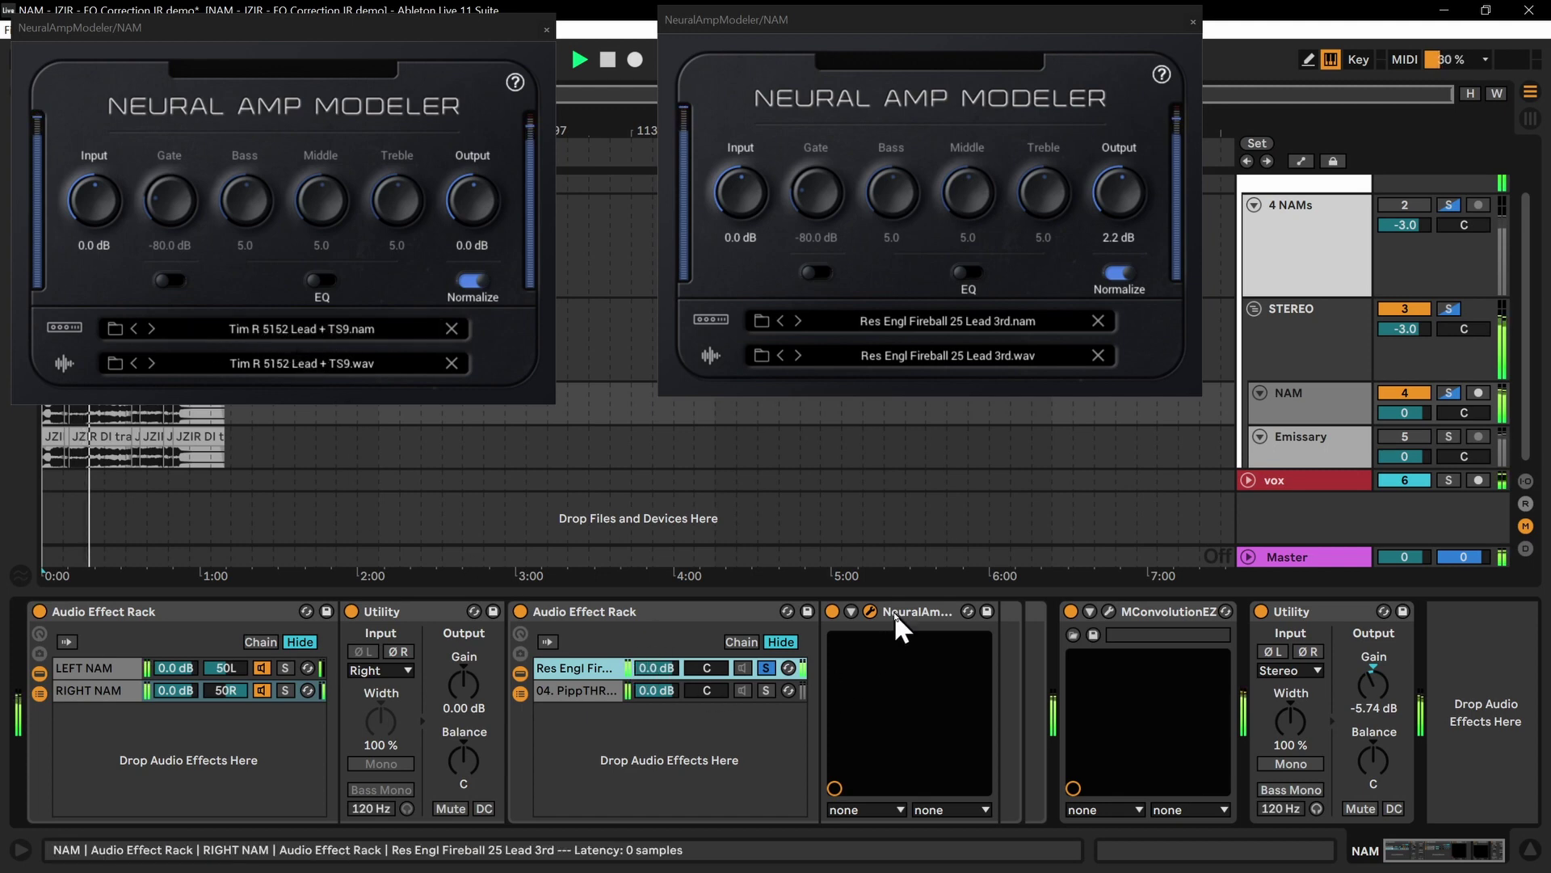
Compare the NAM and Emissary tracks during playback by alternately activating them, finishing with NAM active and selected
left_click(1301, 444)
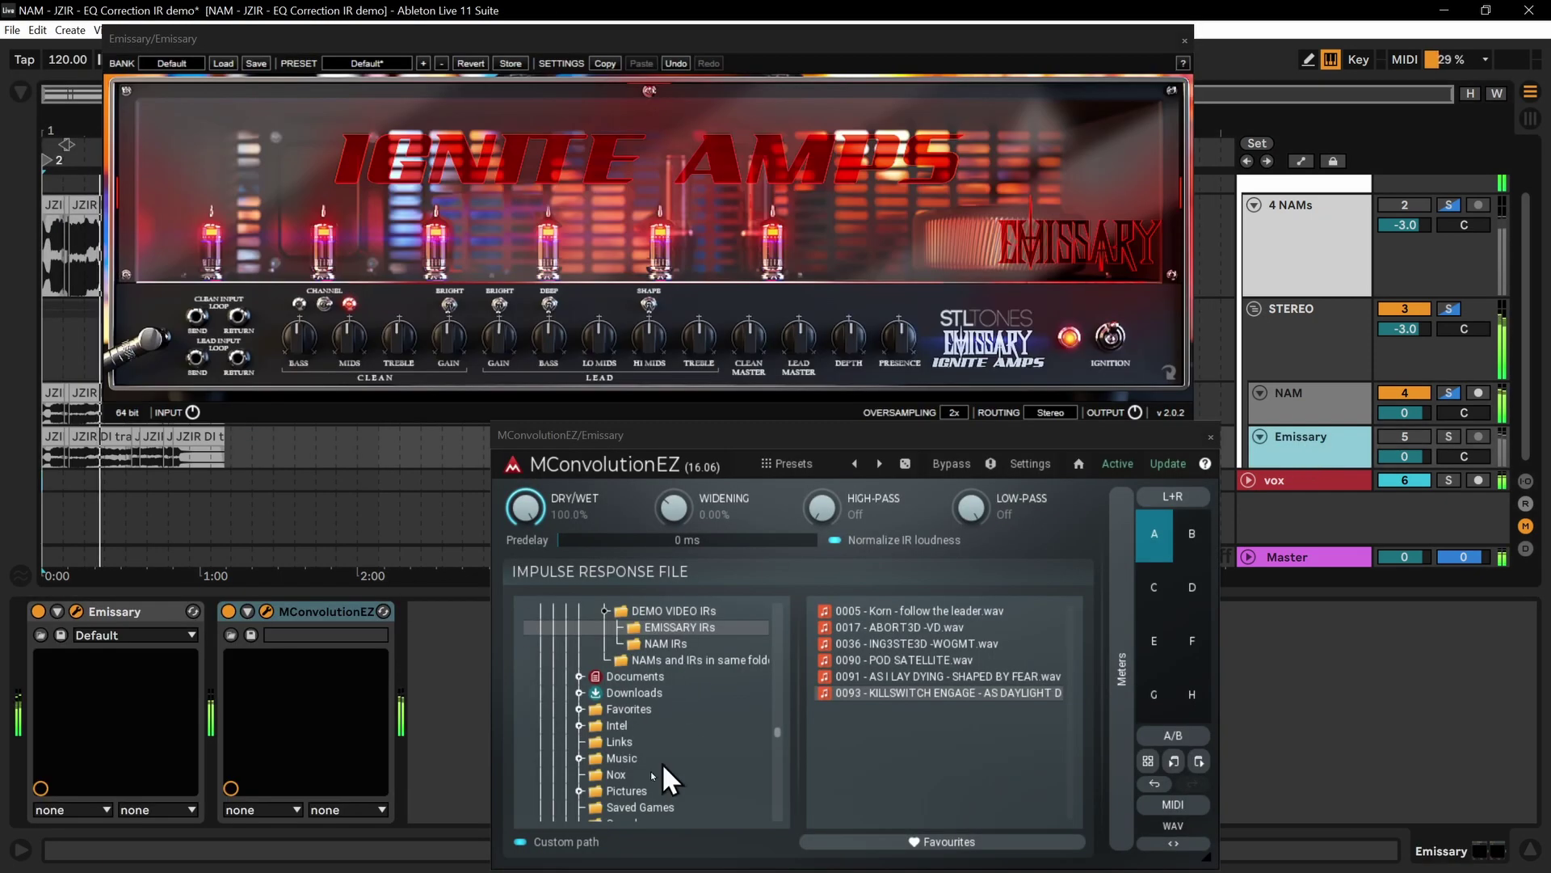
left_click(1322, 395)
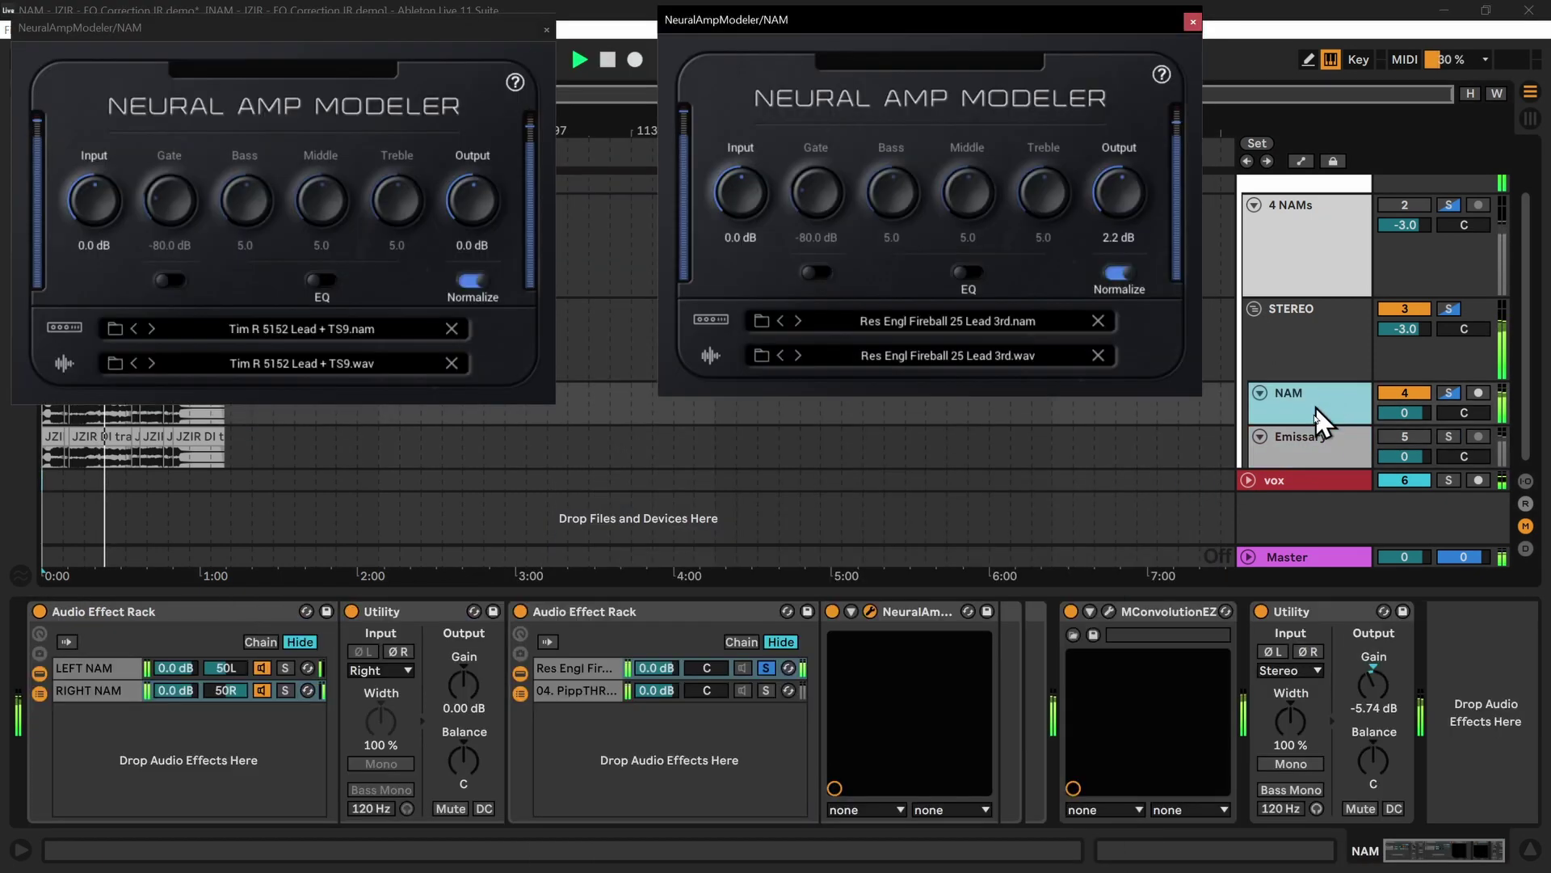
left_click(1404, 437)
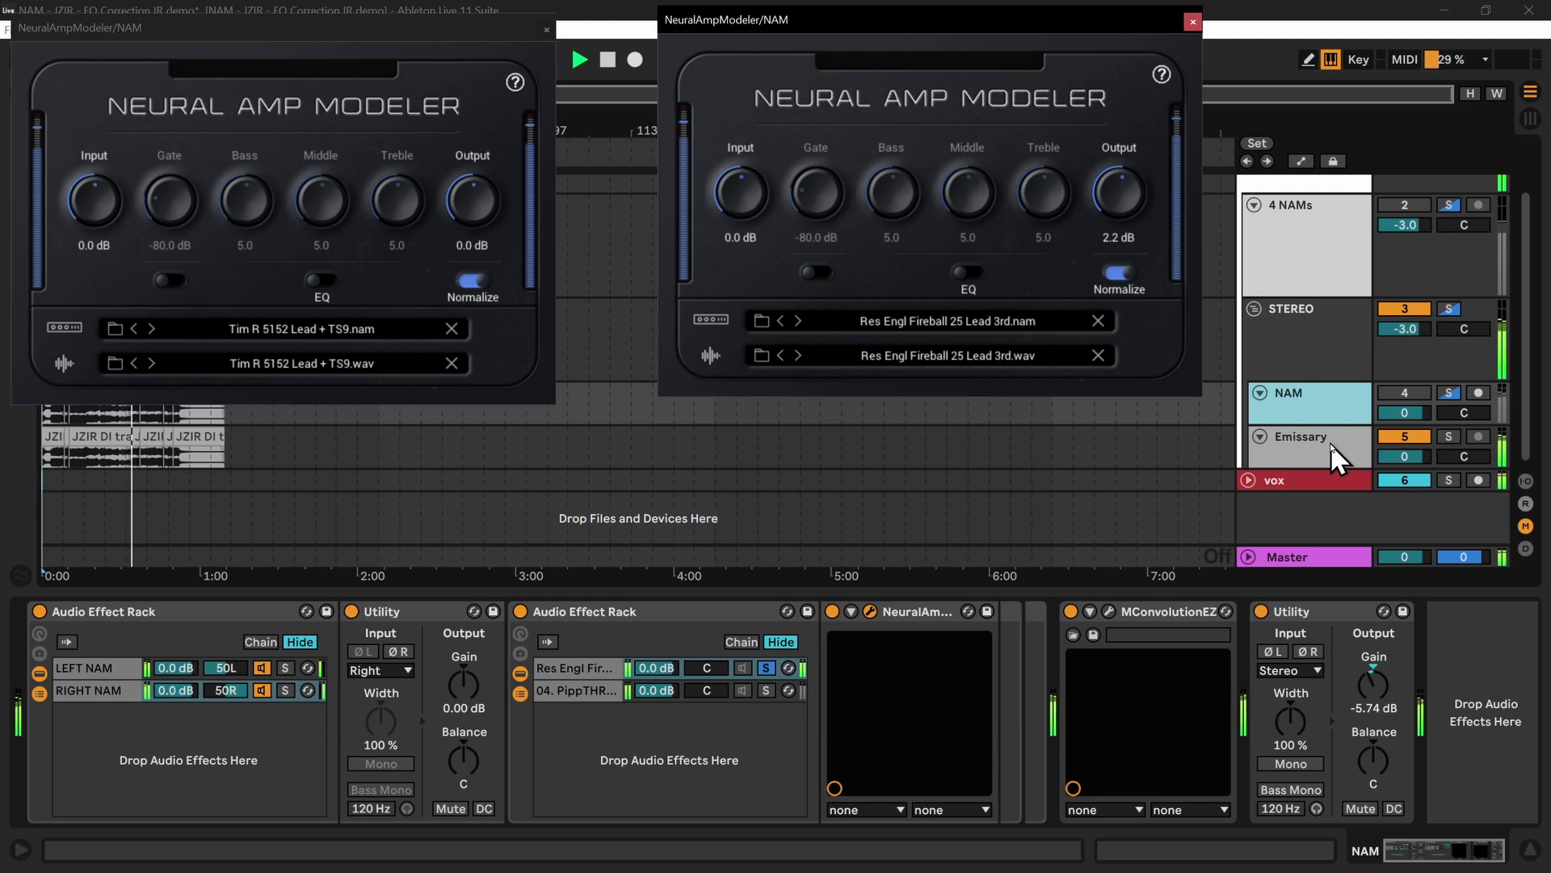
key("1")
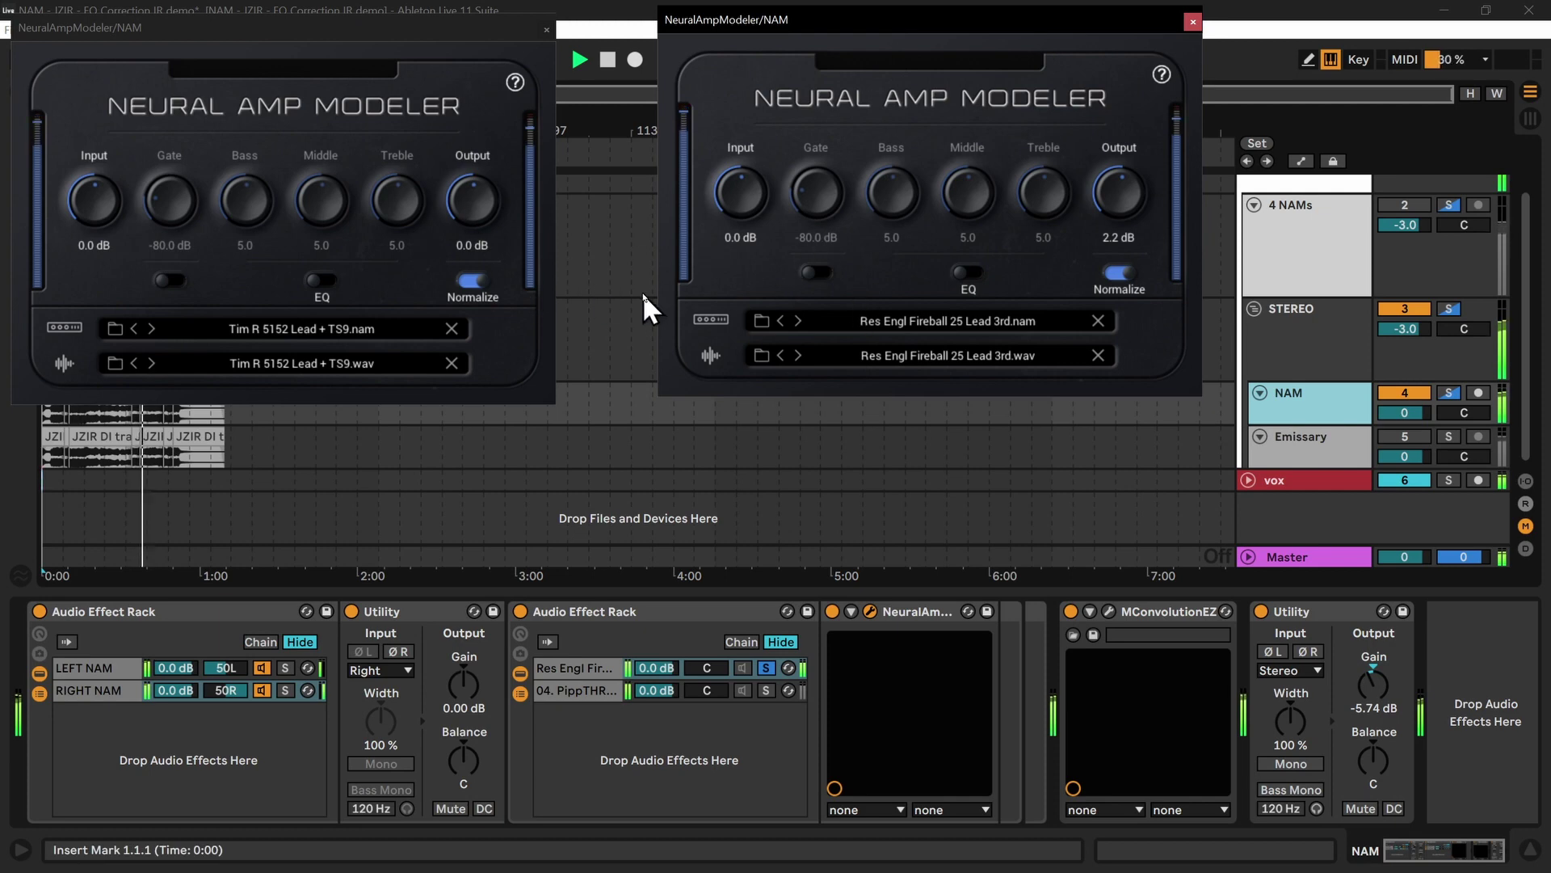
key("1")
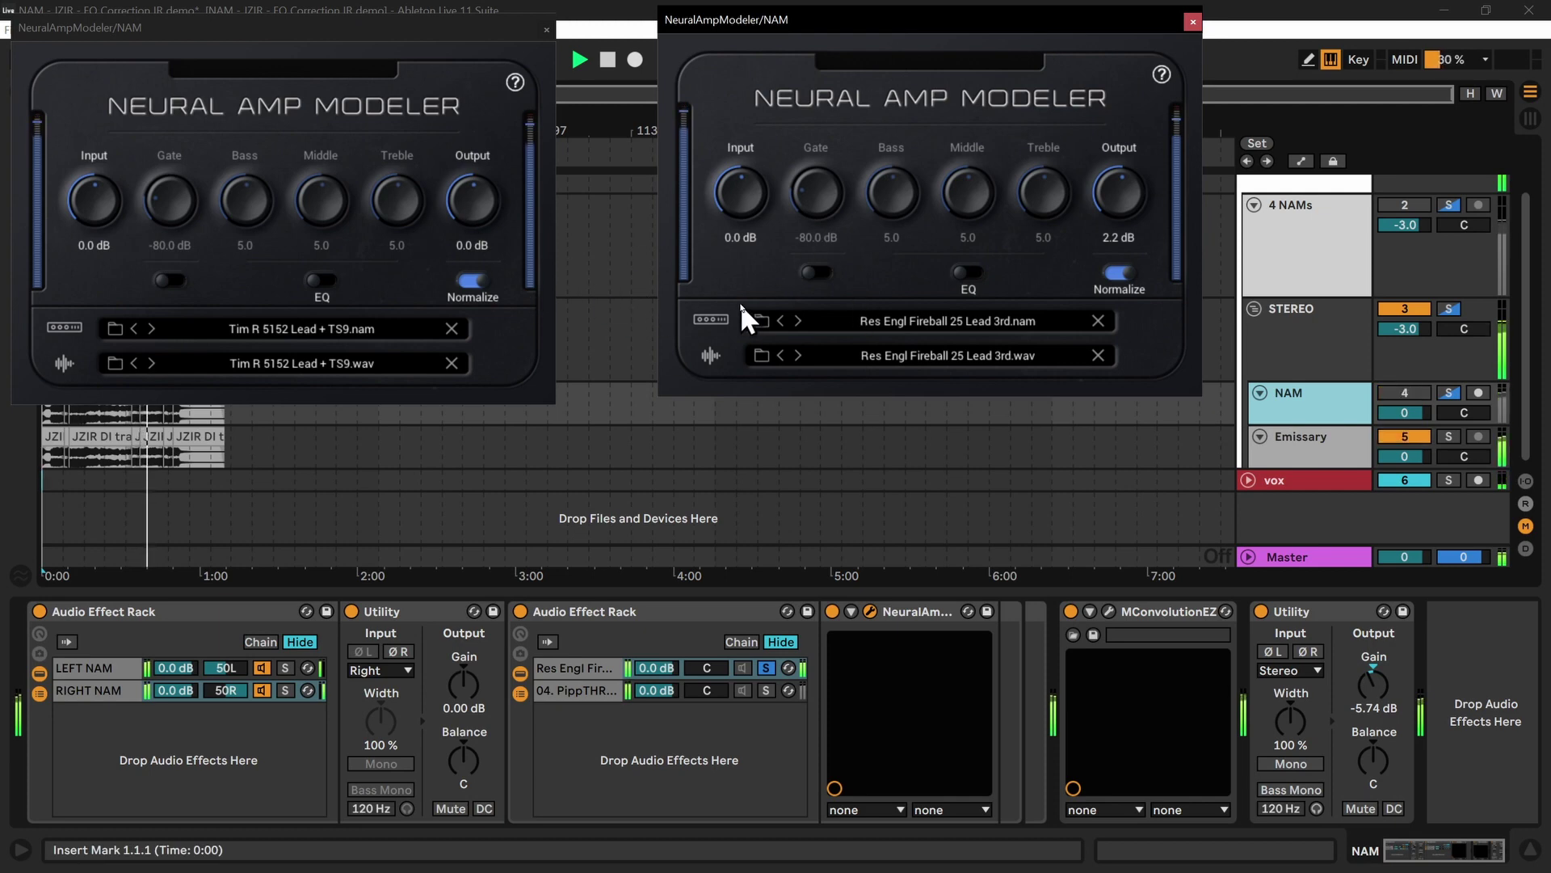
key("1")
key("1")
key("1")
key("1")
key("1")
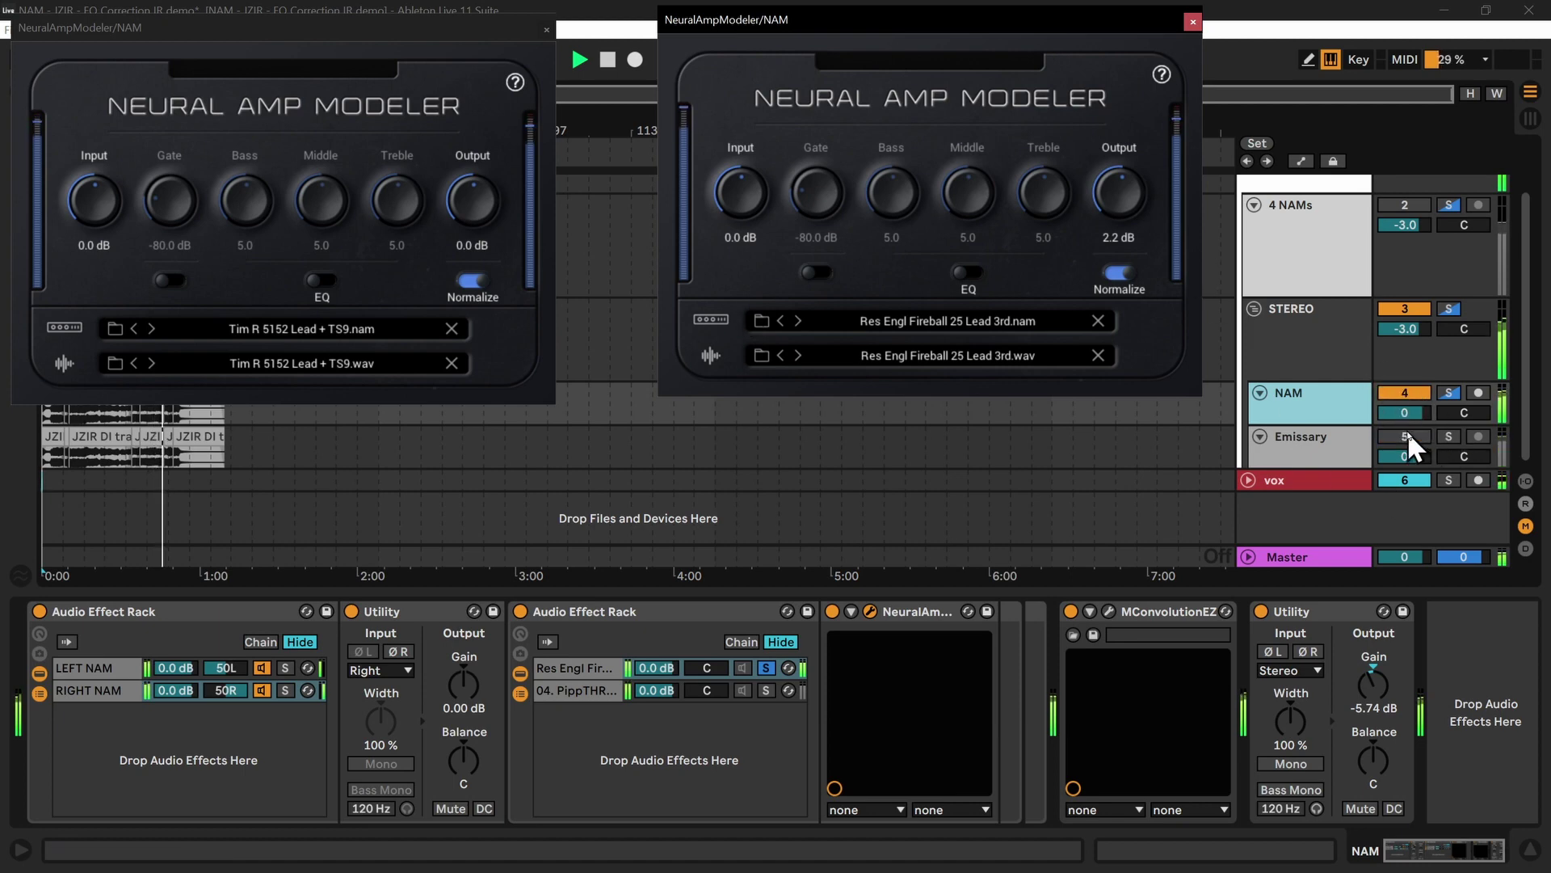
key("1")
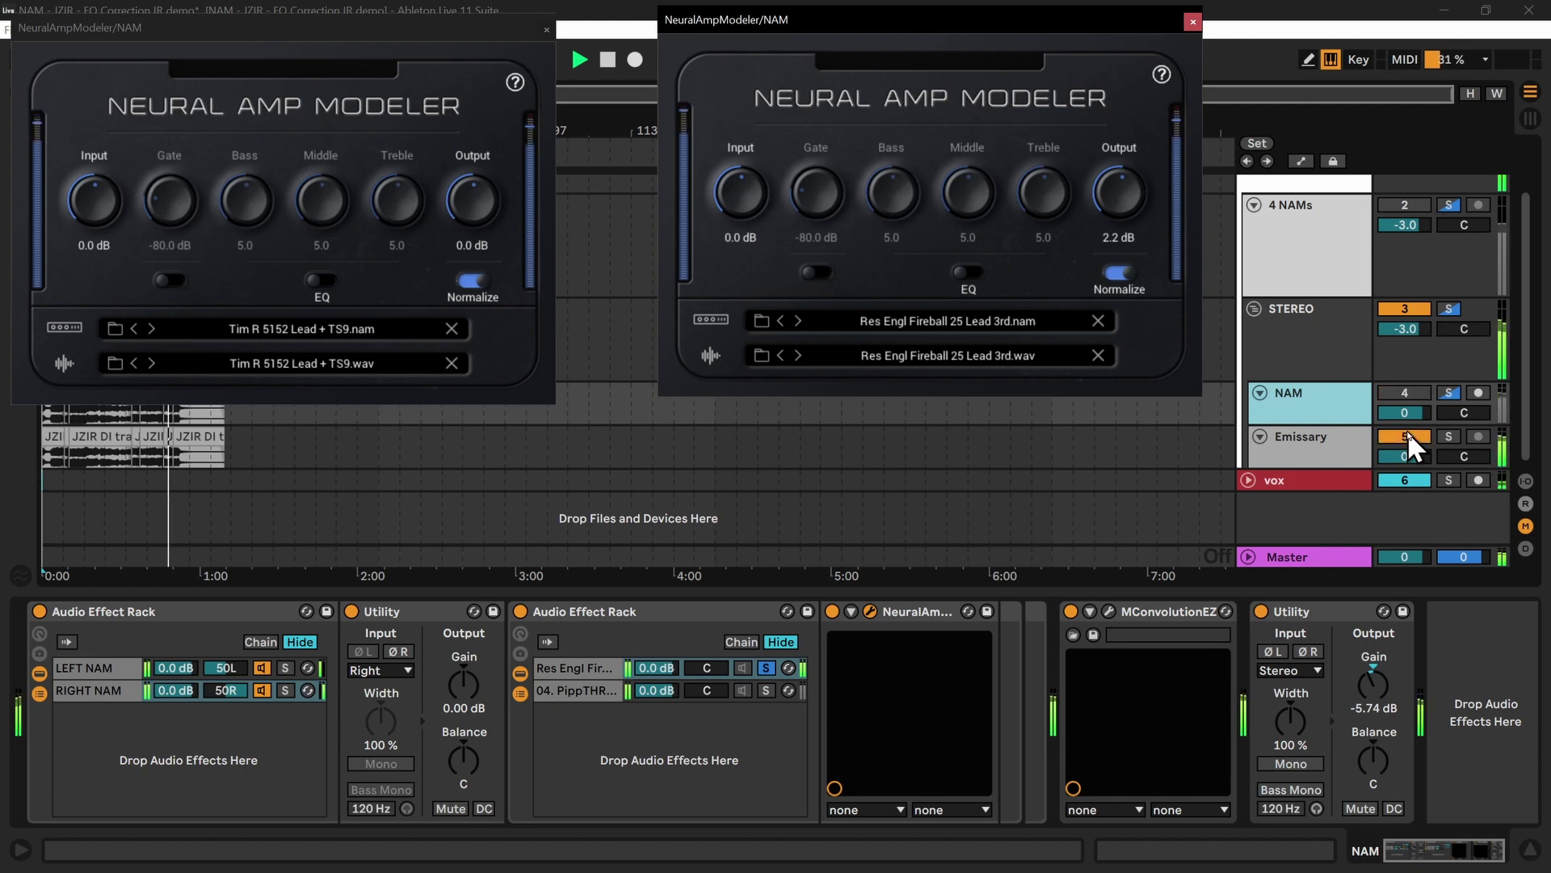
key("1")
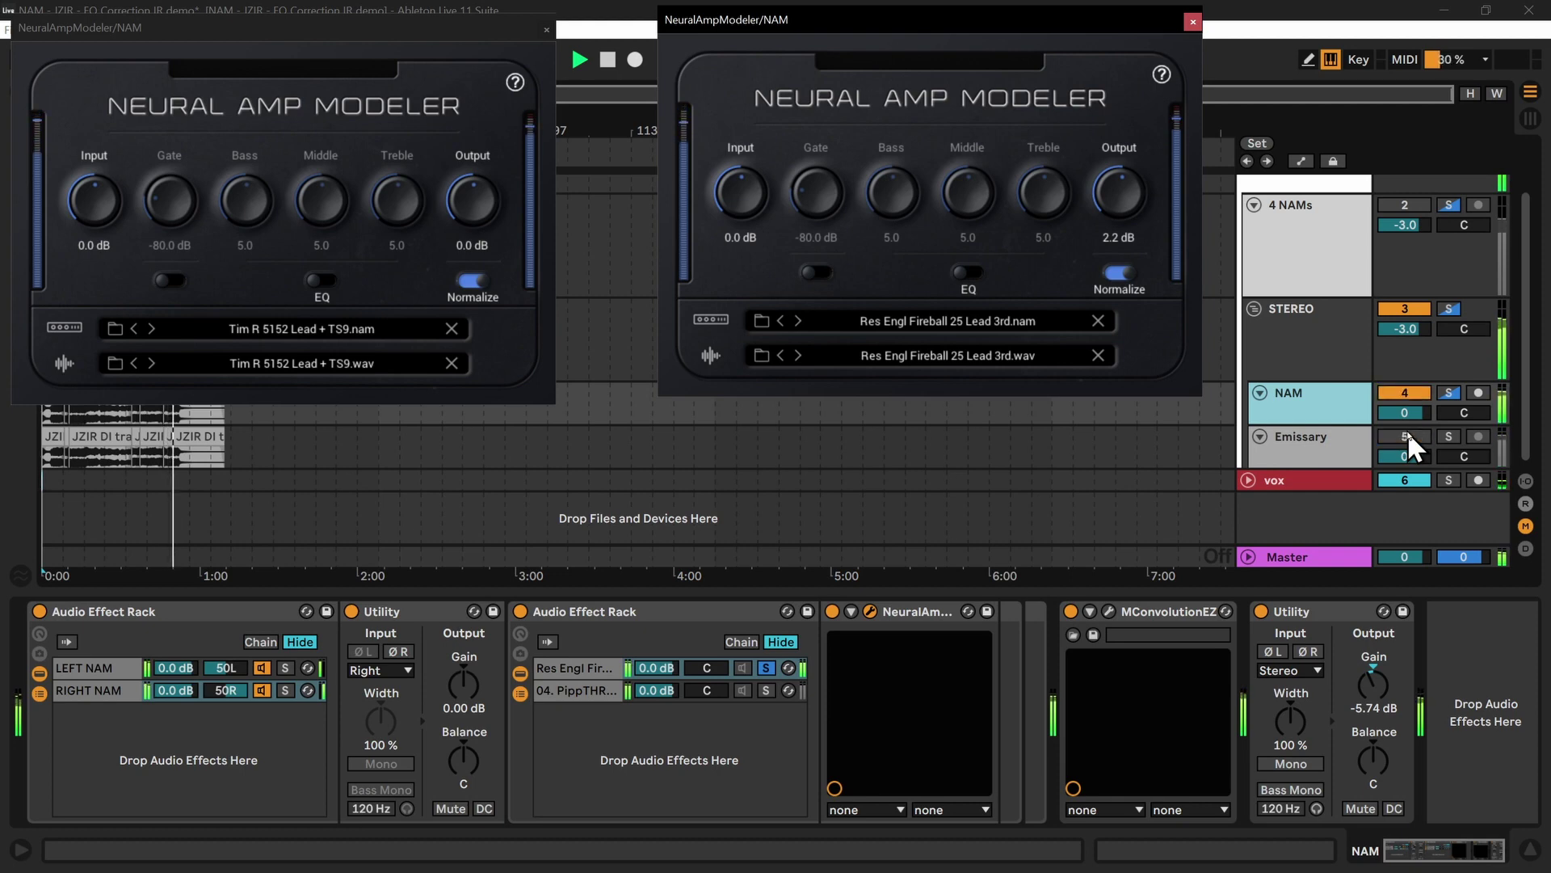
left_click(1287, 414)
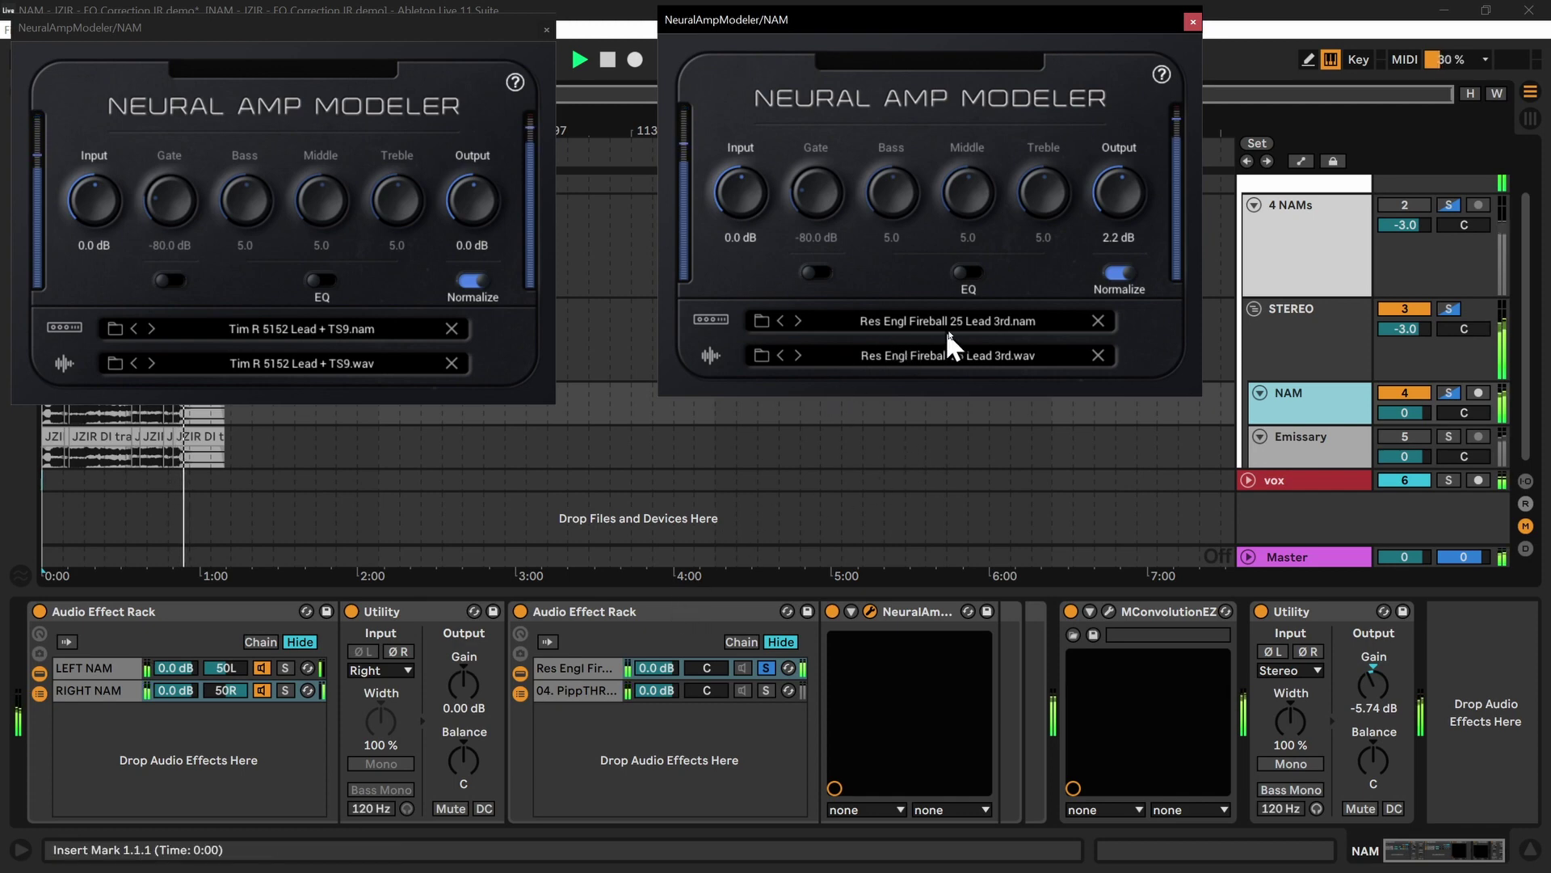
Loop the short DI clip starting at 24.1.3 on the 4 NAMs track, with a loop length of 1.3.1
left_click(581, 692)
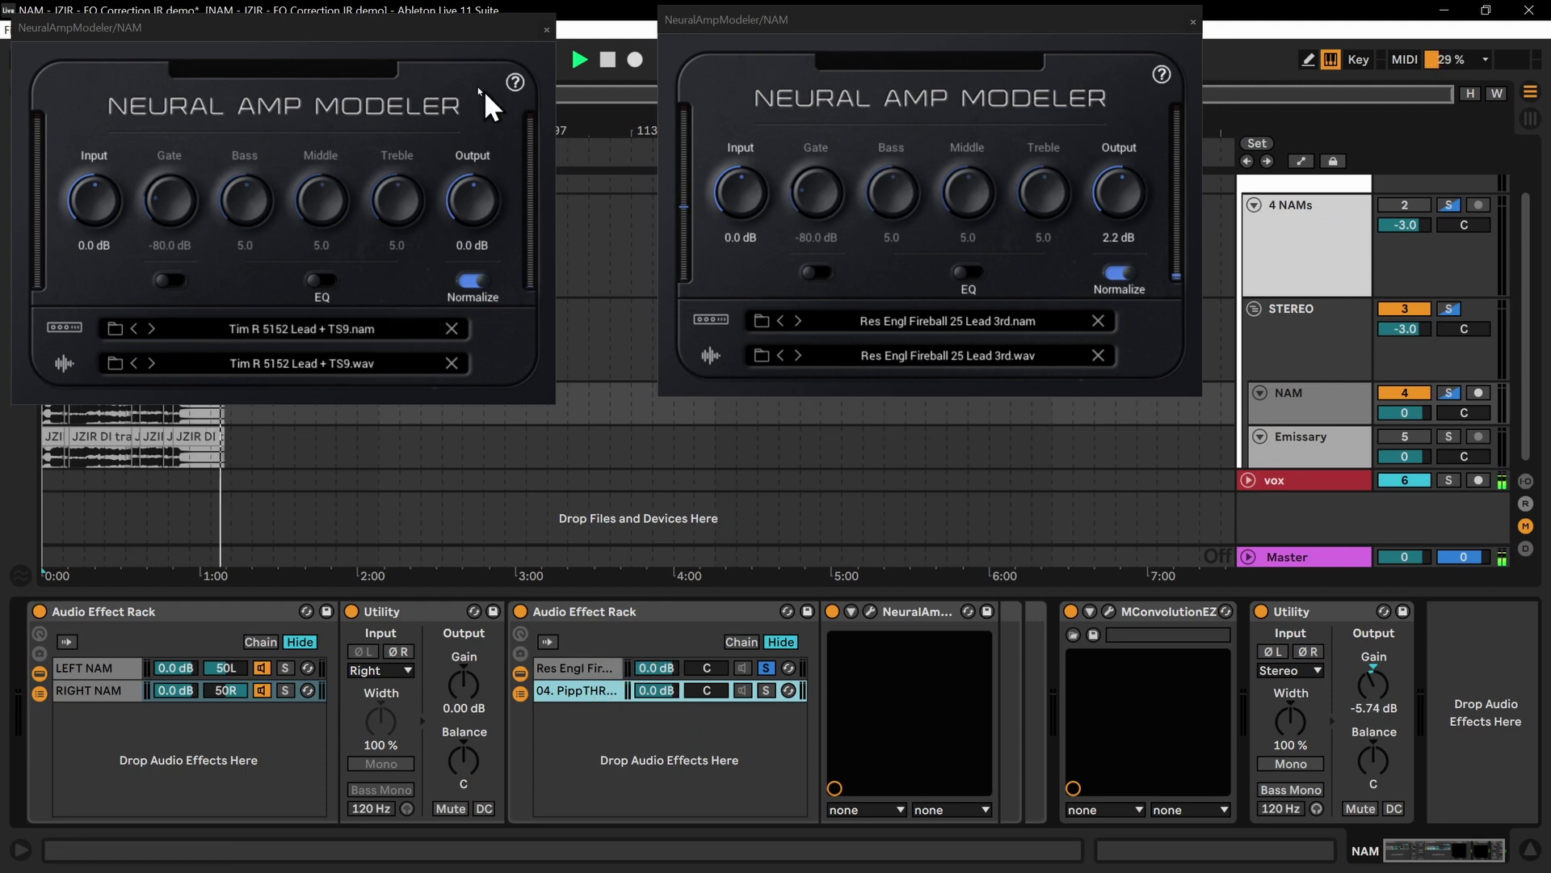
left_click_drag(459, 34, 914, 127)
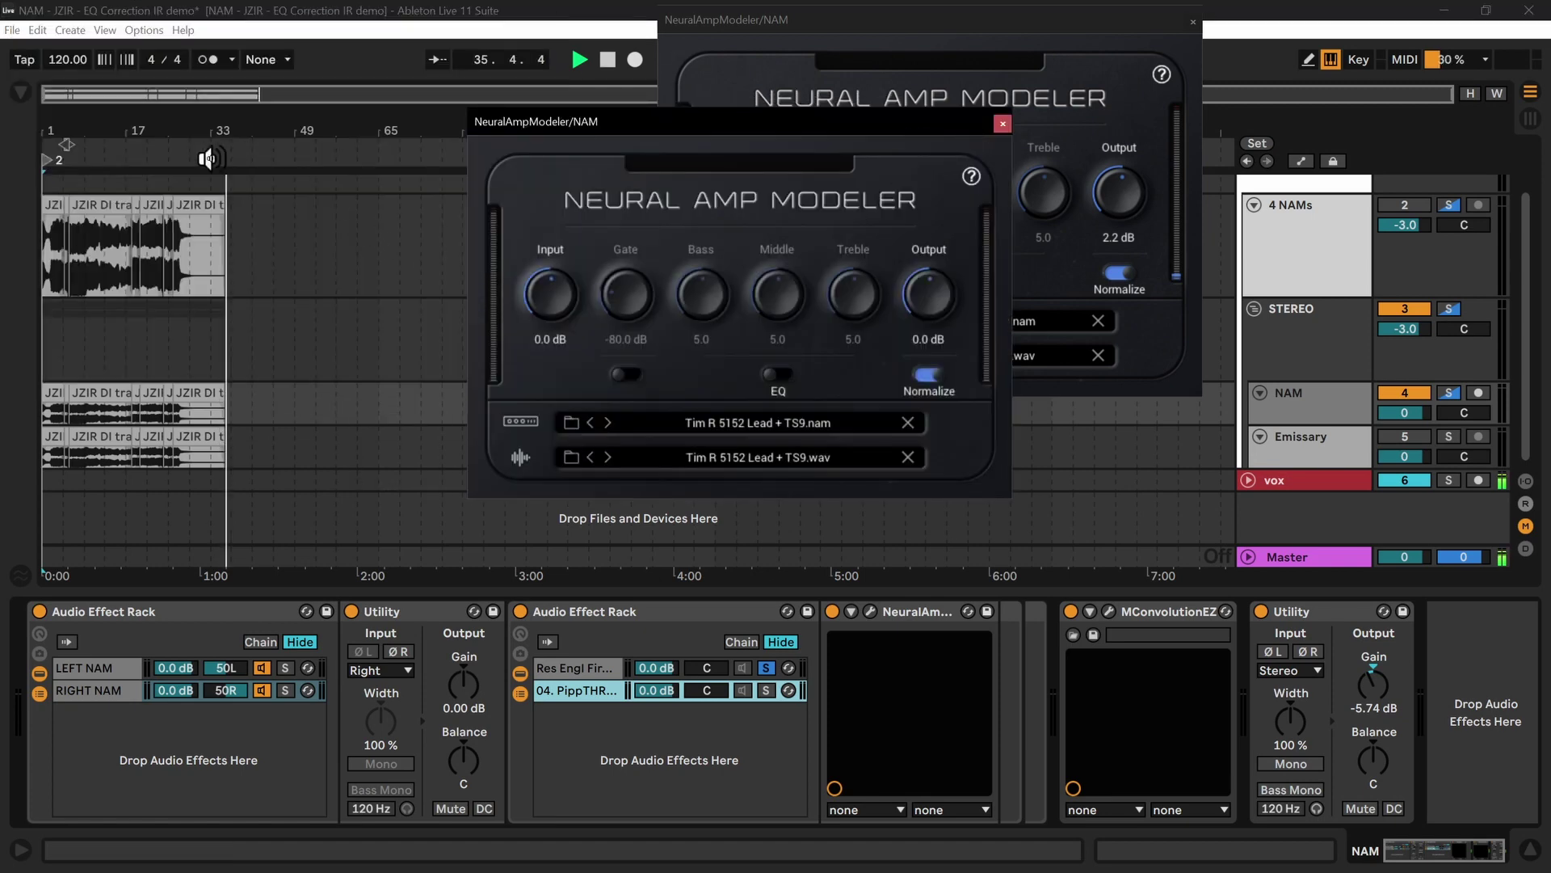
left_click_drag(173, 130, 299, 134)
left_click(291, 204)
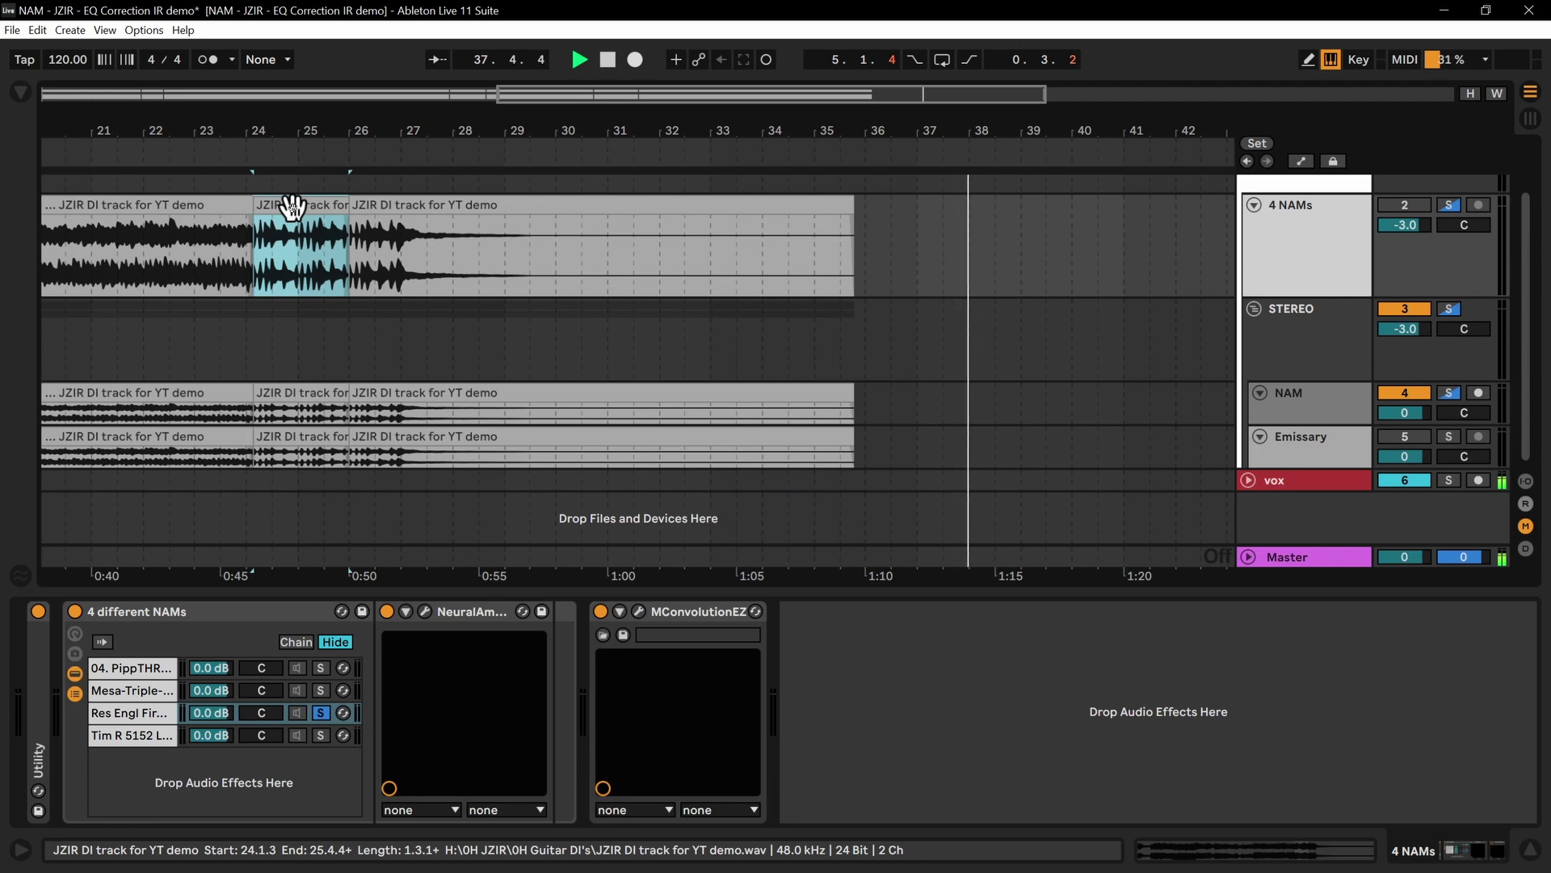
key("ctrl+l")
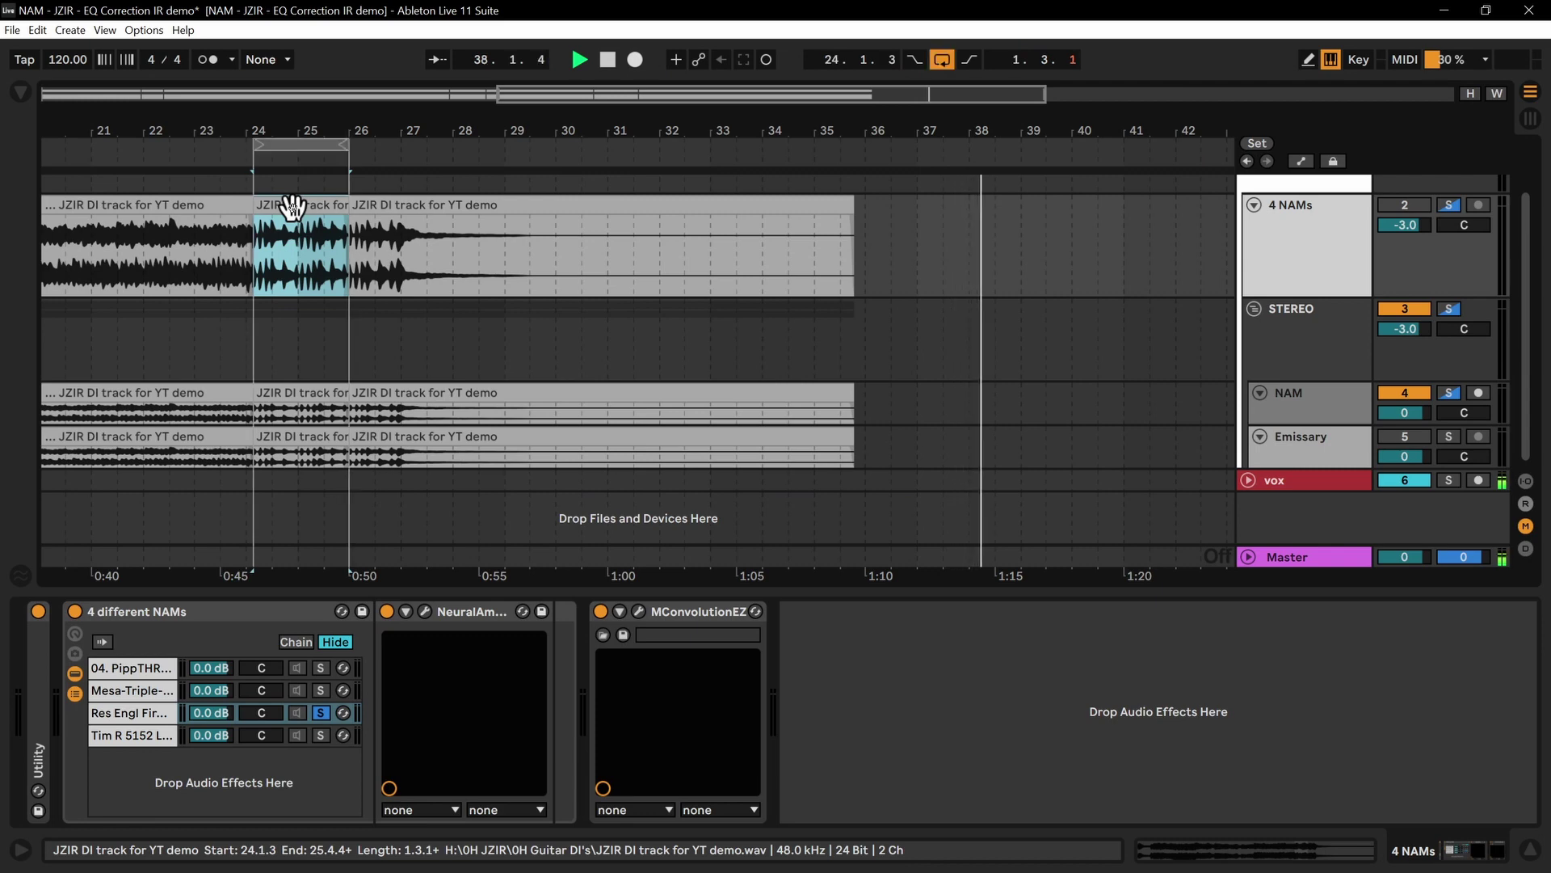
Select the NAM track and place its Tim R 5152 and Res Engl Fireball plugin windows side by side
left_click(1291, 399)
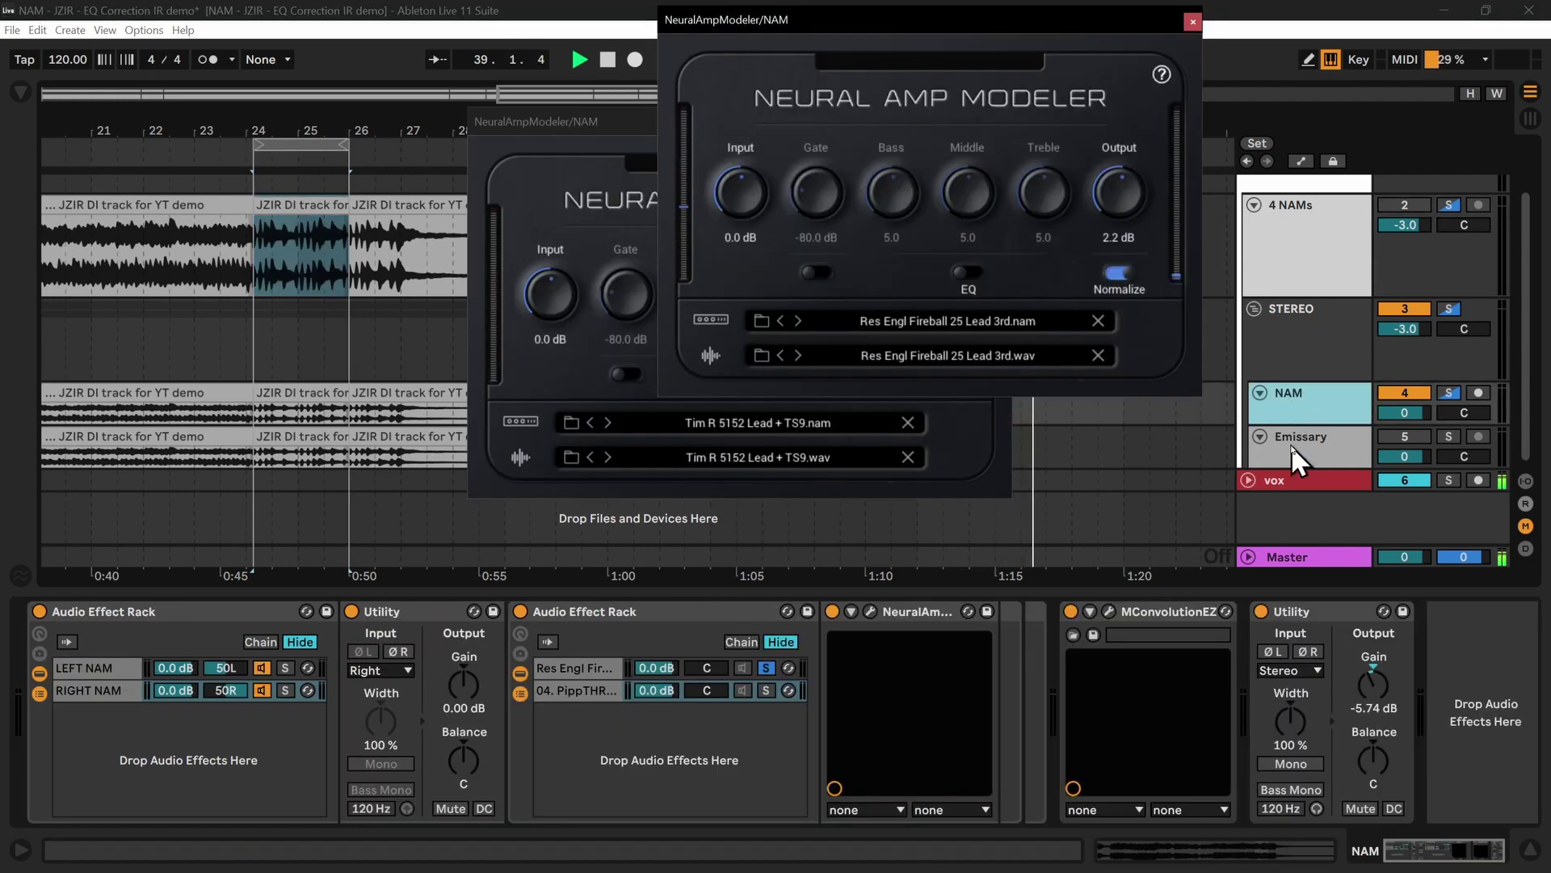
left_click(561, 120)
left_click_drag(561, 118, 179, 45)
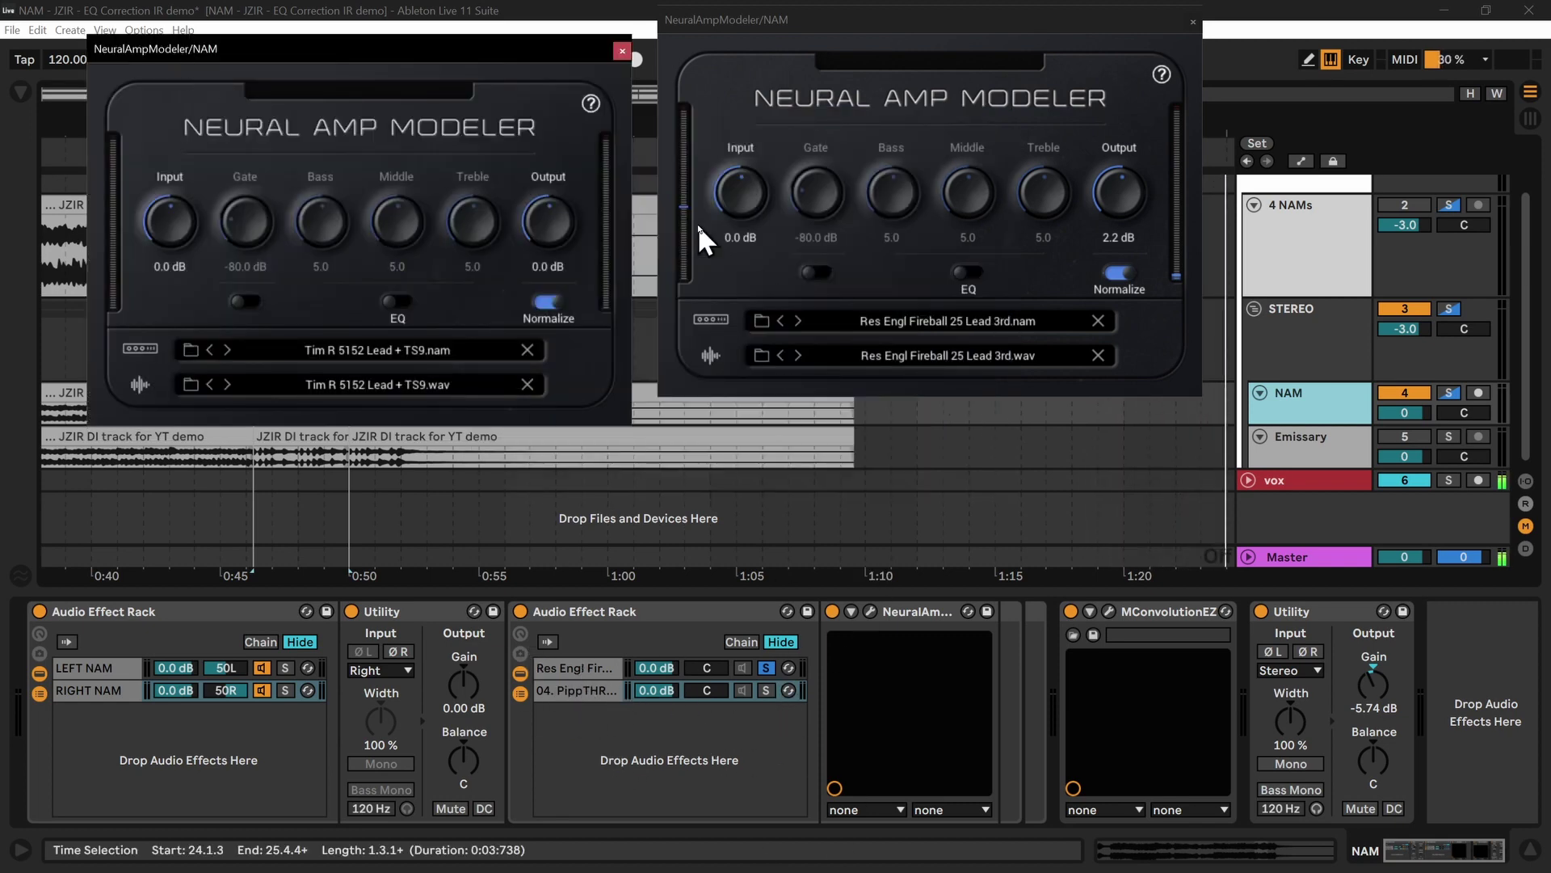
left_click_drag(463, 50, 464, 185)
left_click_drag(923, 36, 923, 187)
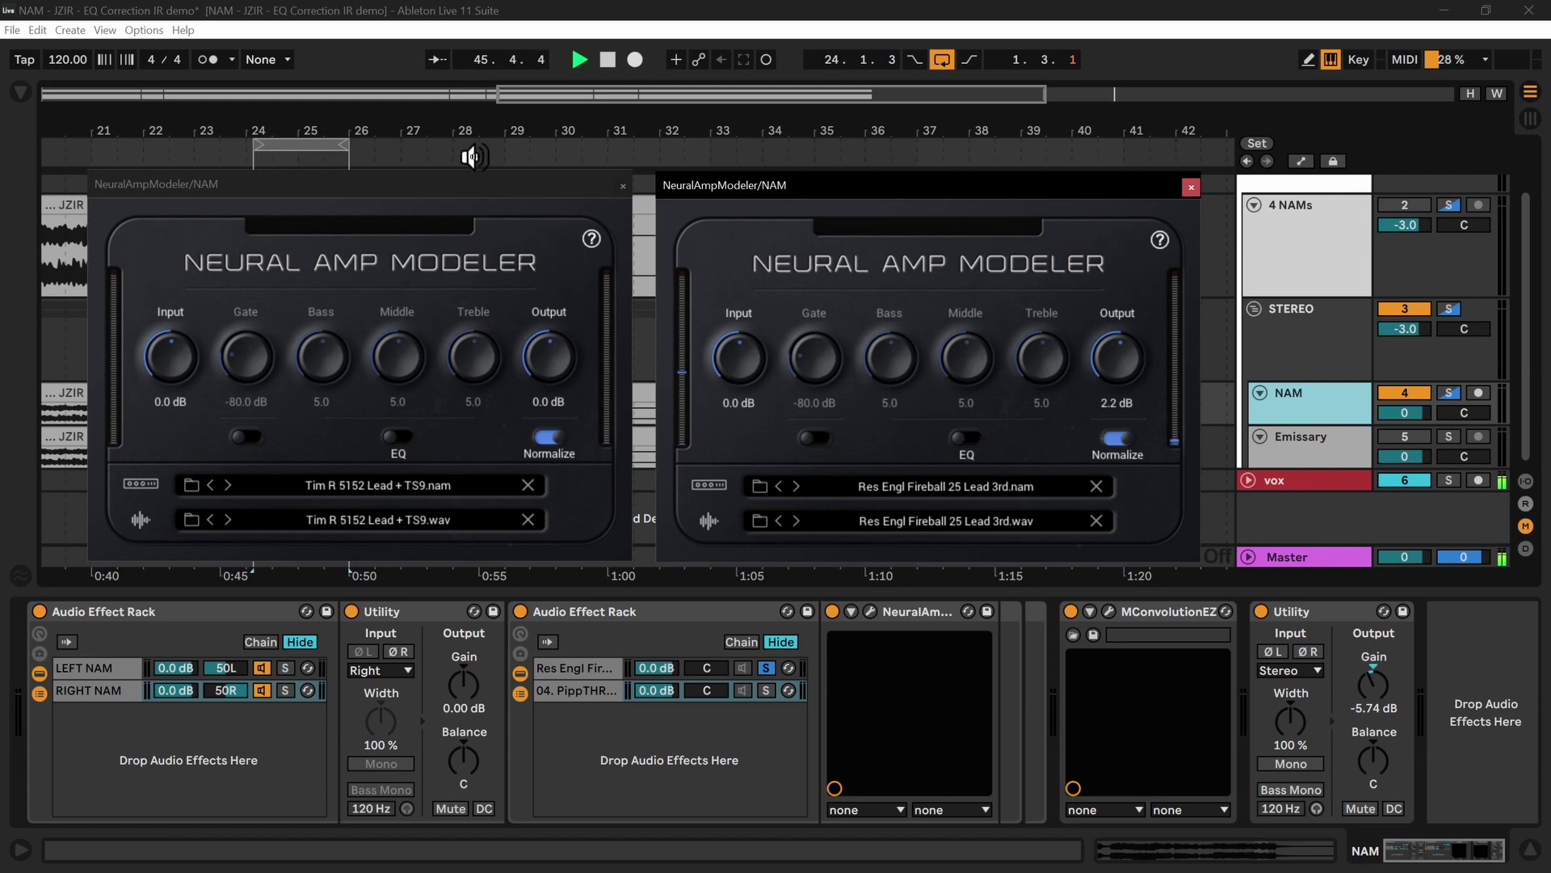
Stop playback and align the two Neural Amp Modeler windows level with each other just above the device chain
key("space")
left_click_drag(322, 175, 322, 192)
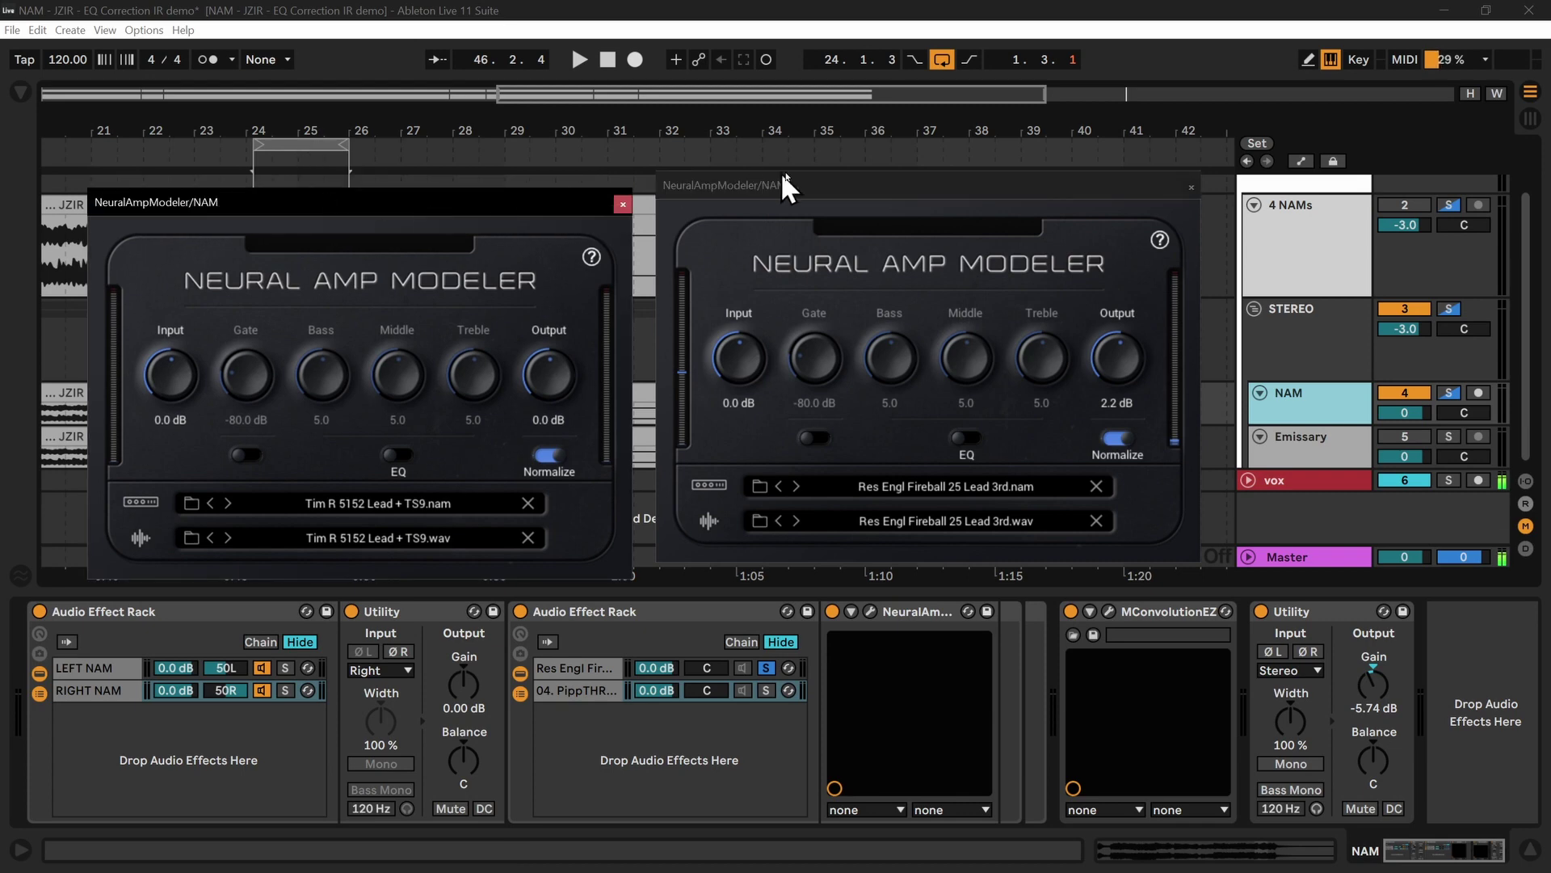
left_click(802, 195)
left_click_drag(801, 197, 798, 211)
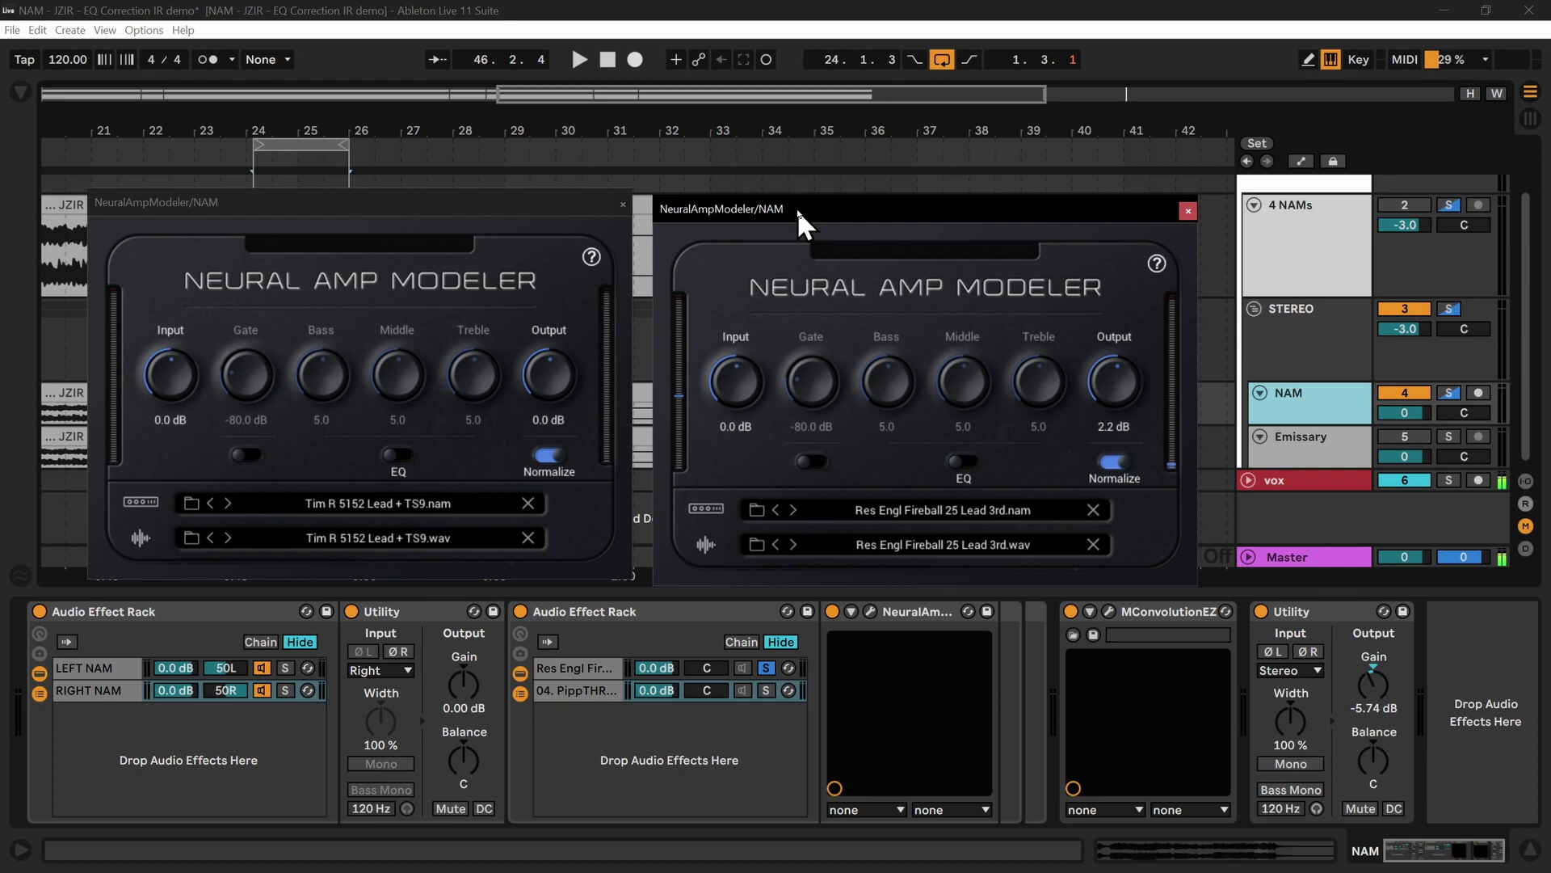
left_click_drag(740, 211, 739, 202)
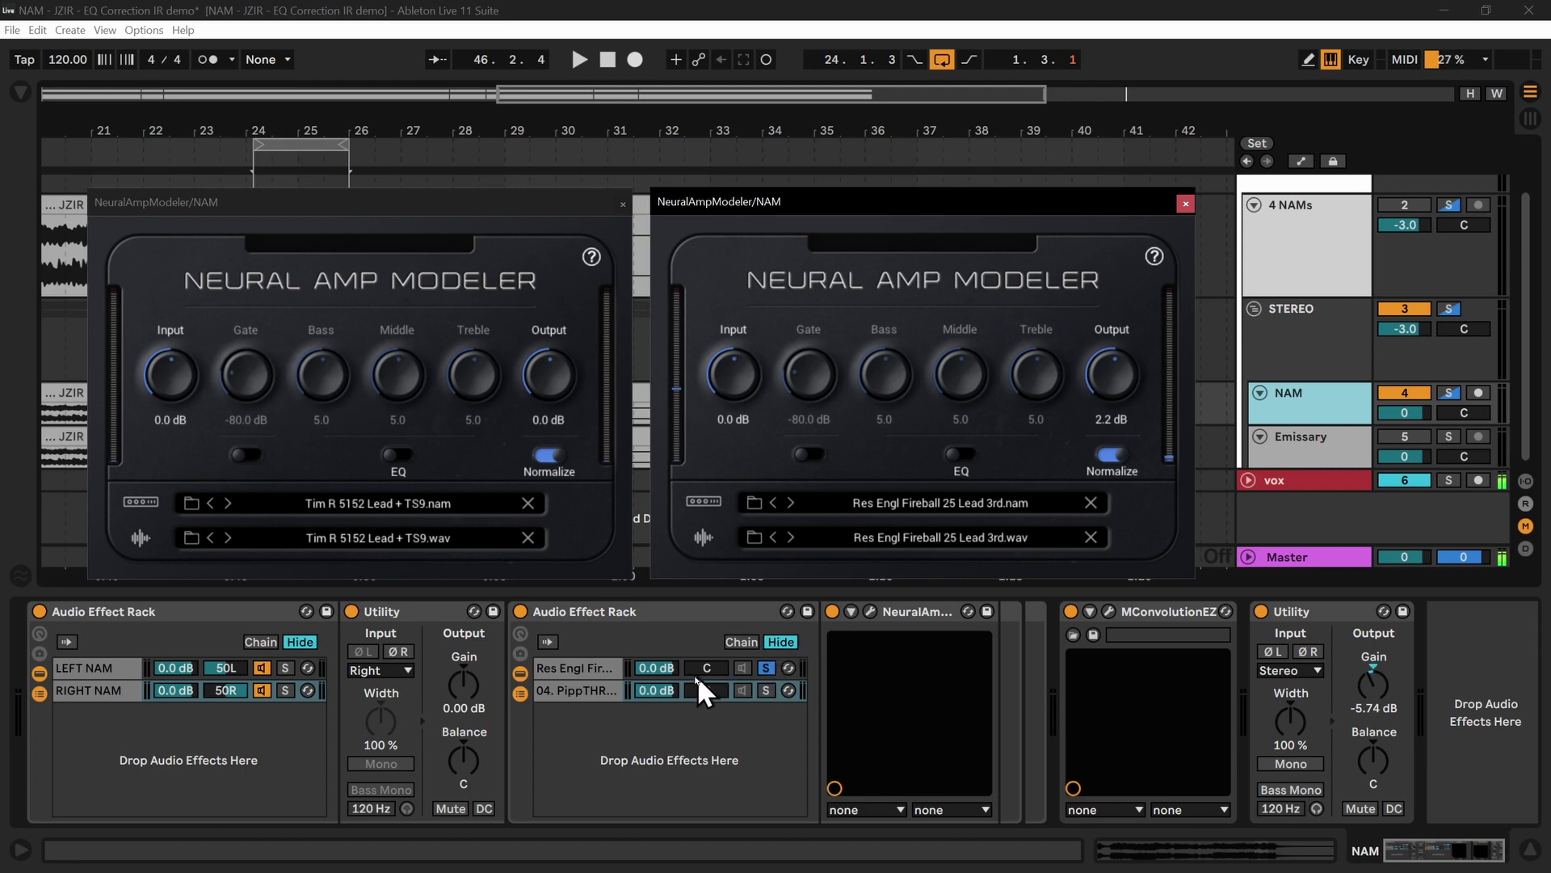
Play the looped section and alternately solo the Res Engl Fireball and PippTHRASH chains in the nested rack, leaving PippTHRASH soloed
left_click(273, 162)
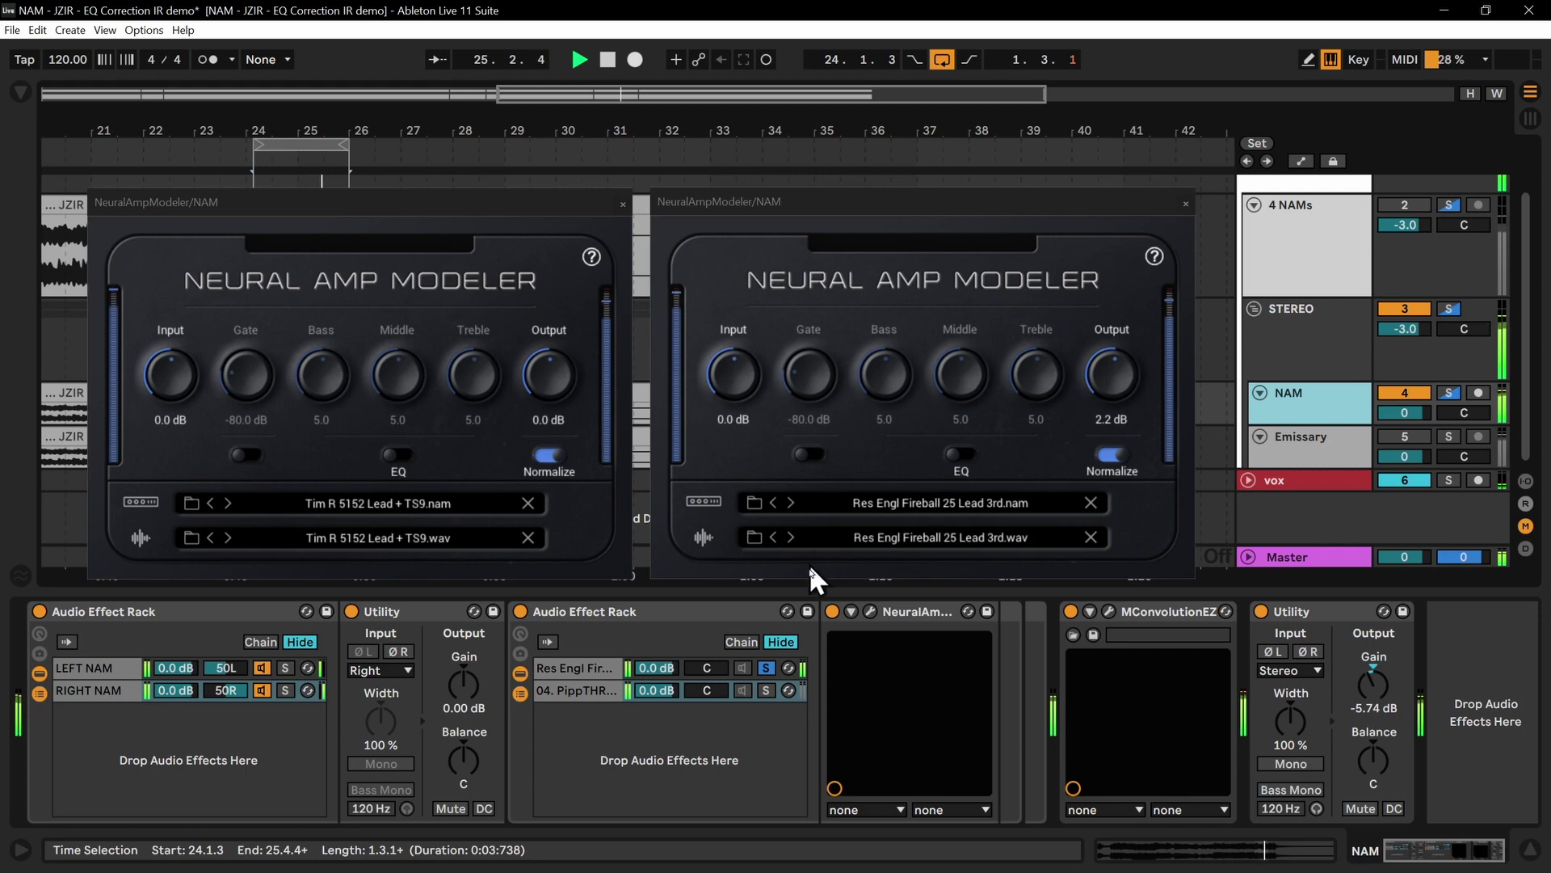
left_click(573, 667)
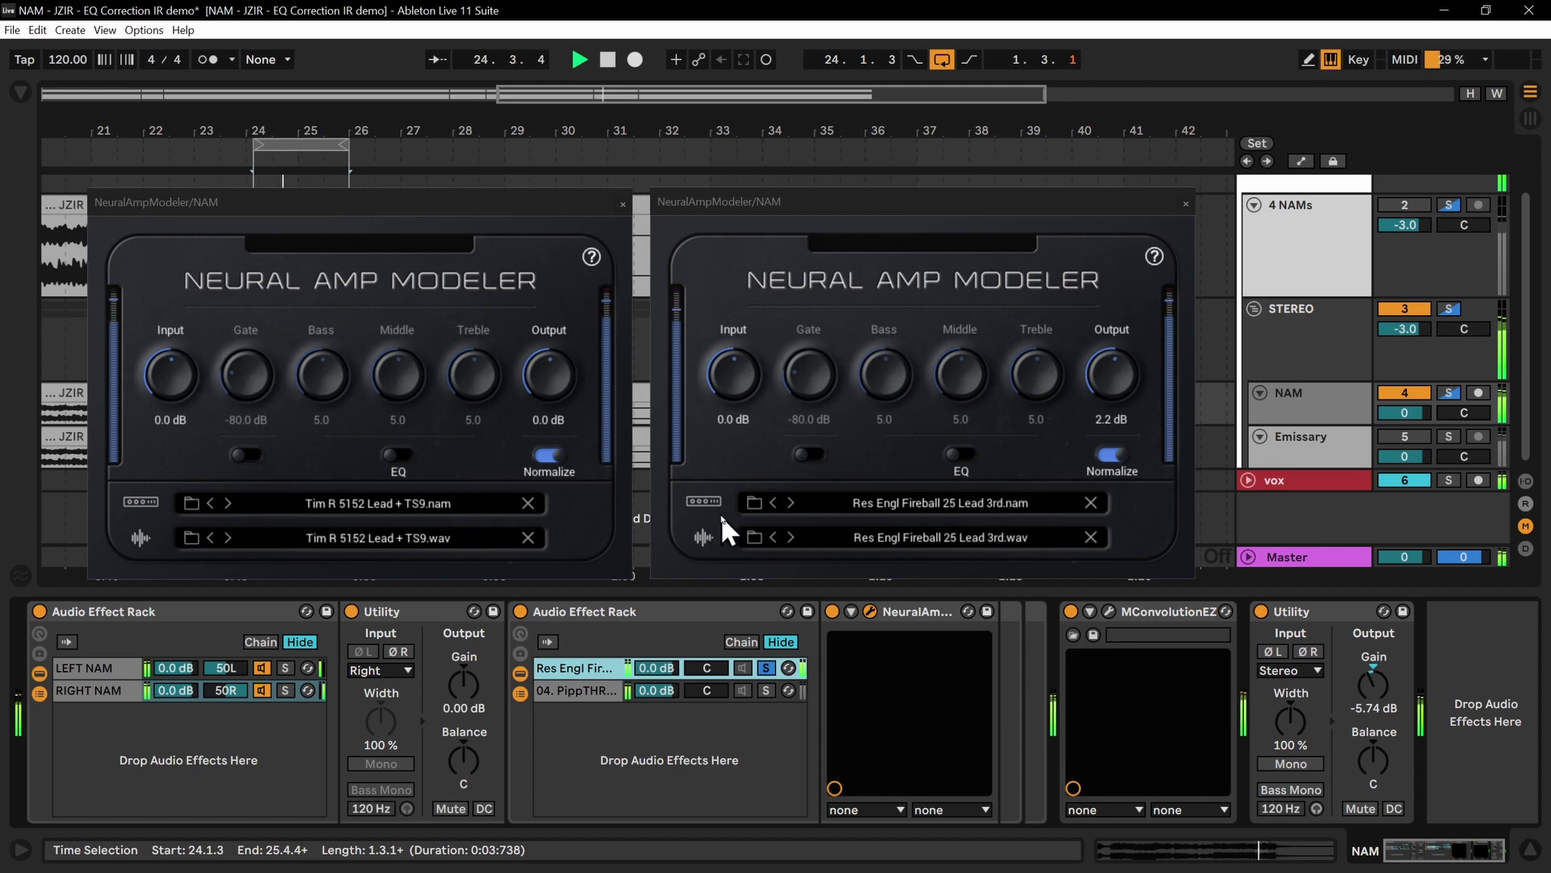
left_click(767, 690)
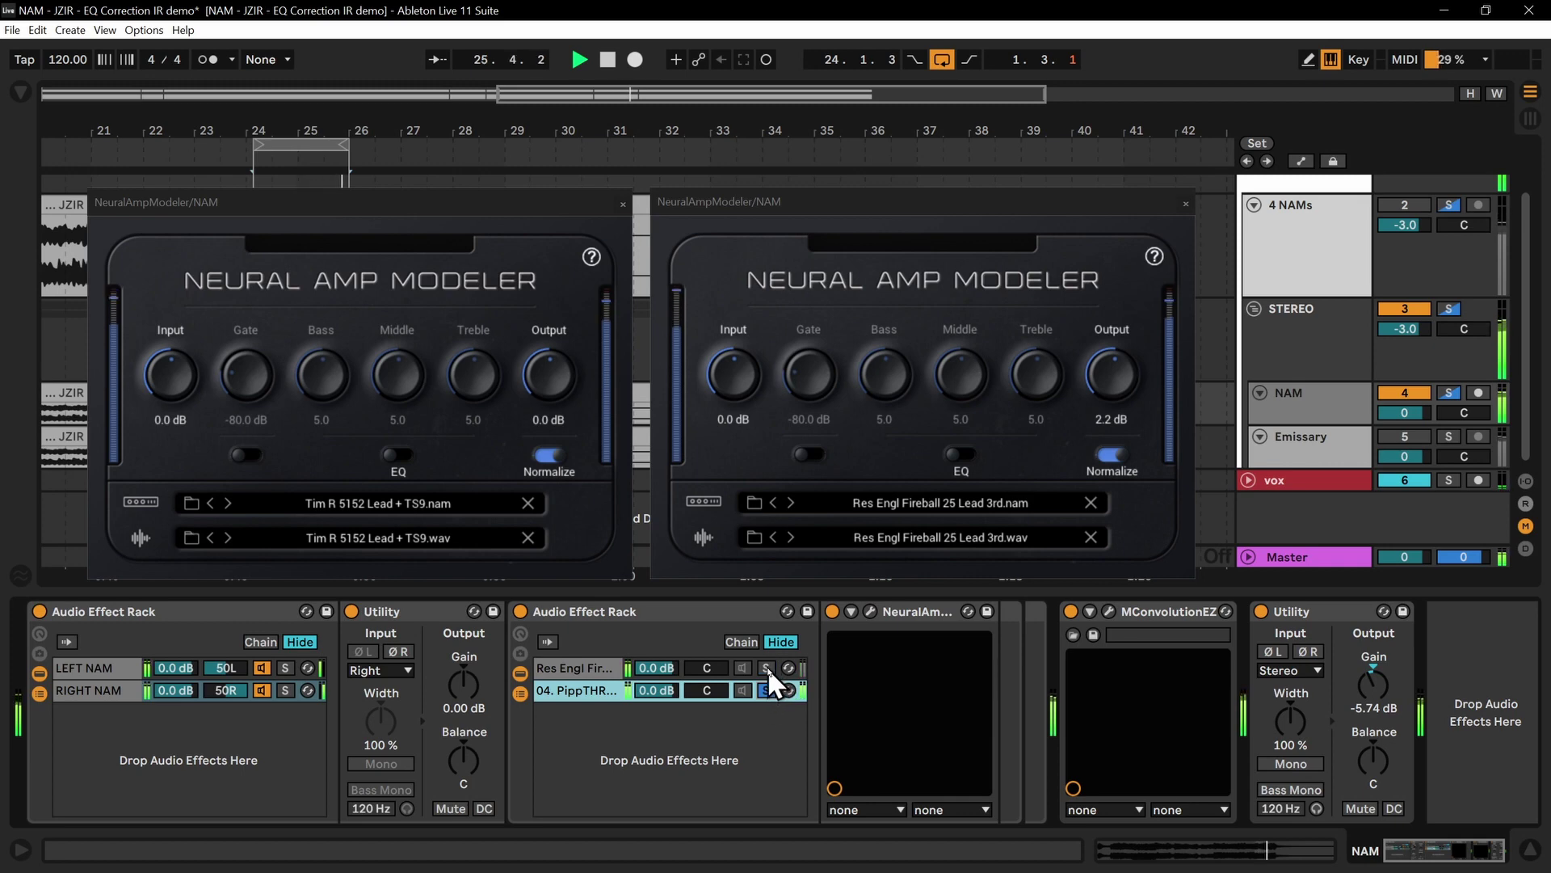
left_click(767, 667)
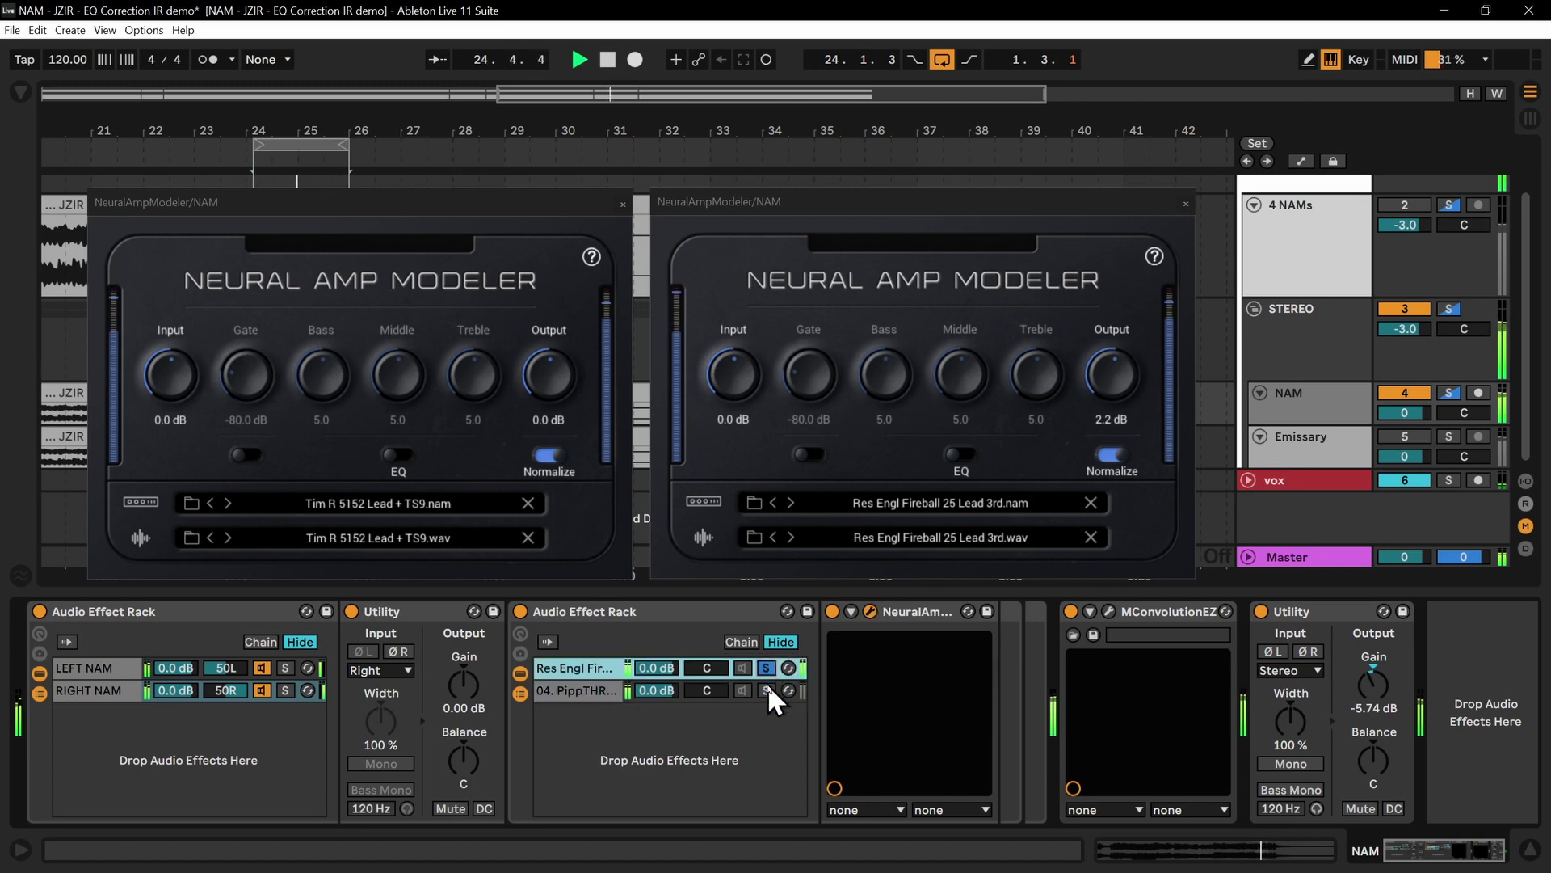
left_click(768, 688)
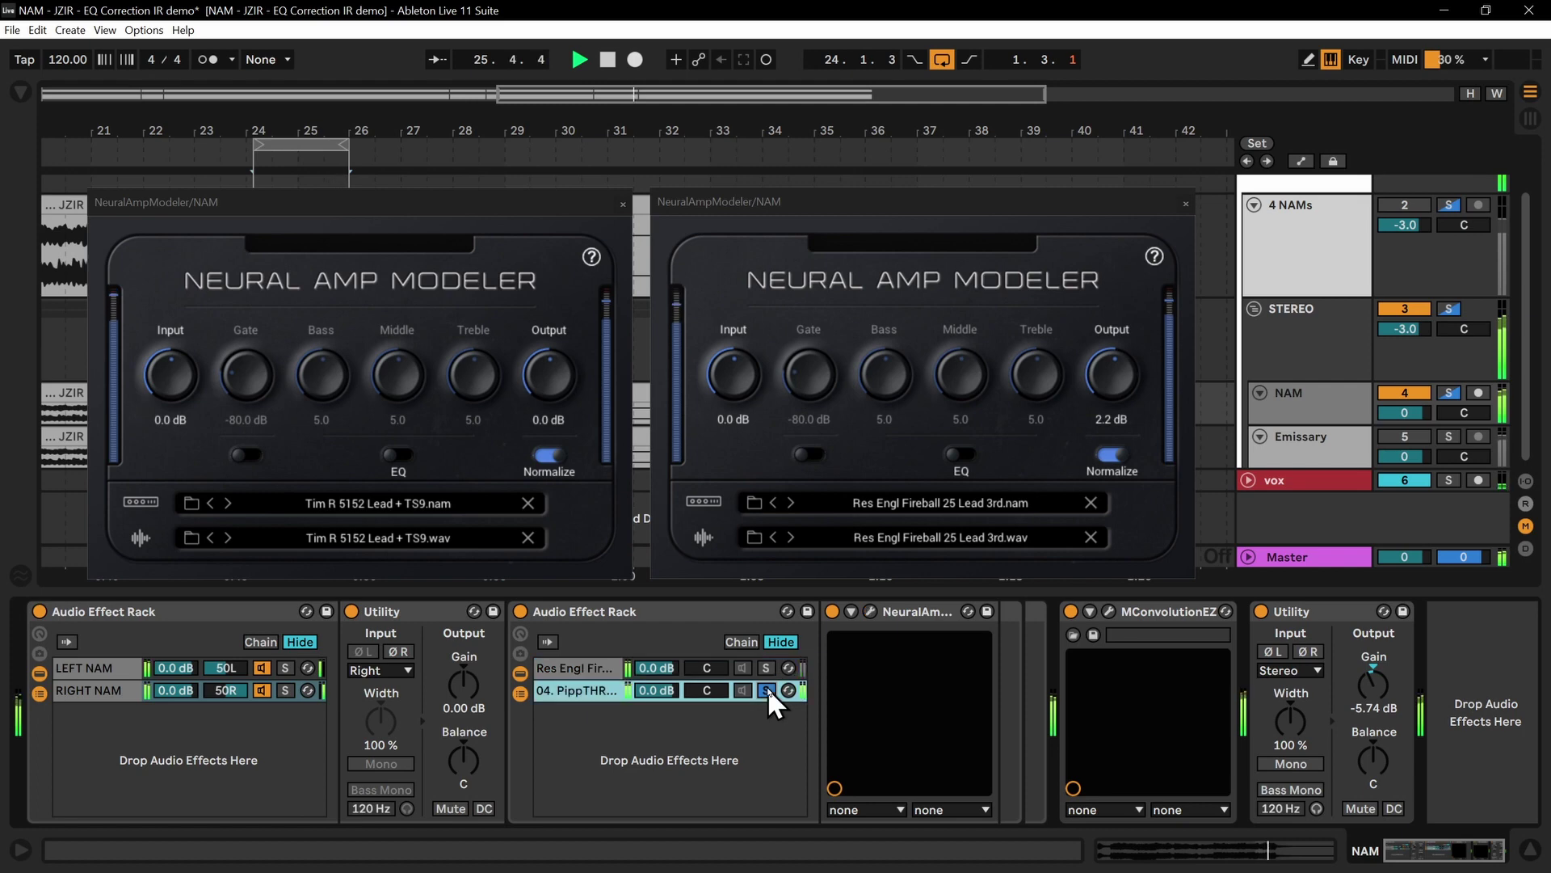
left_click(768, 667)
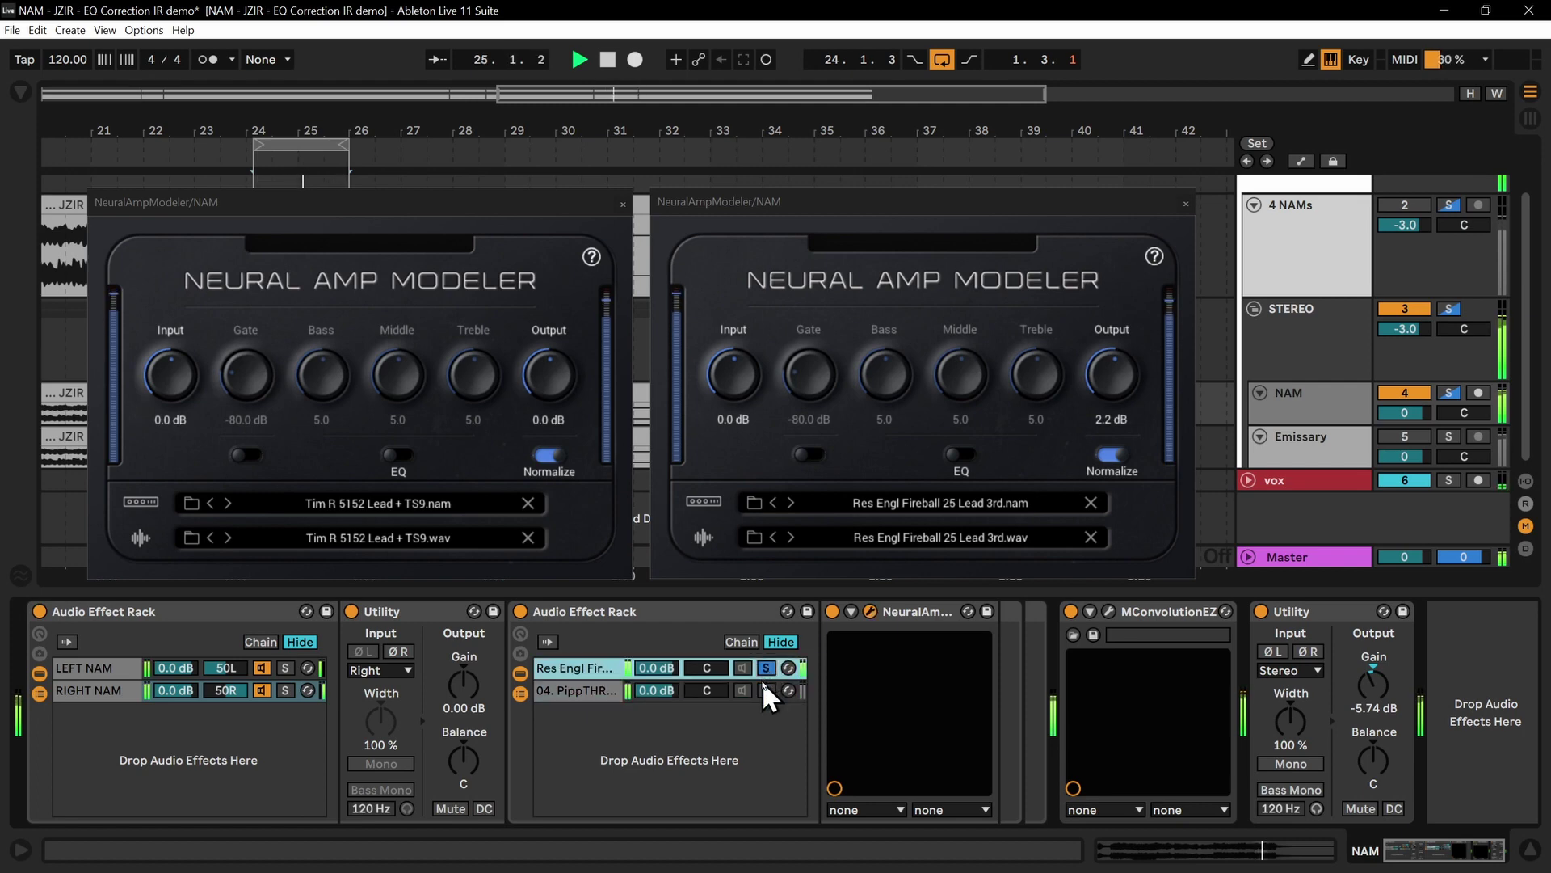
left_click(762, 686)
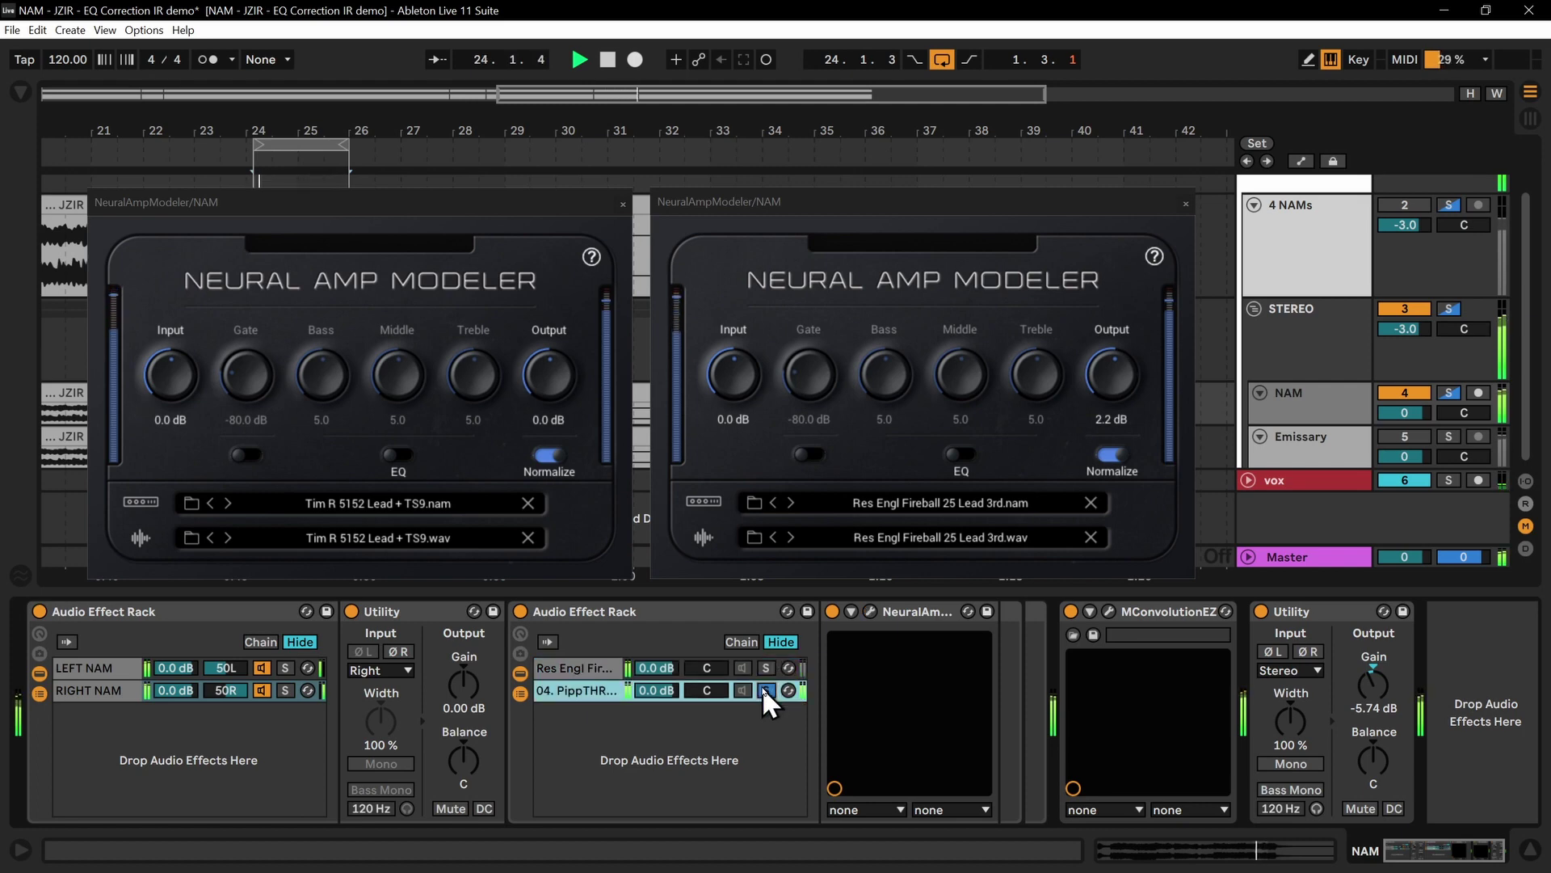
left_click(765, 666)
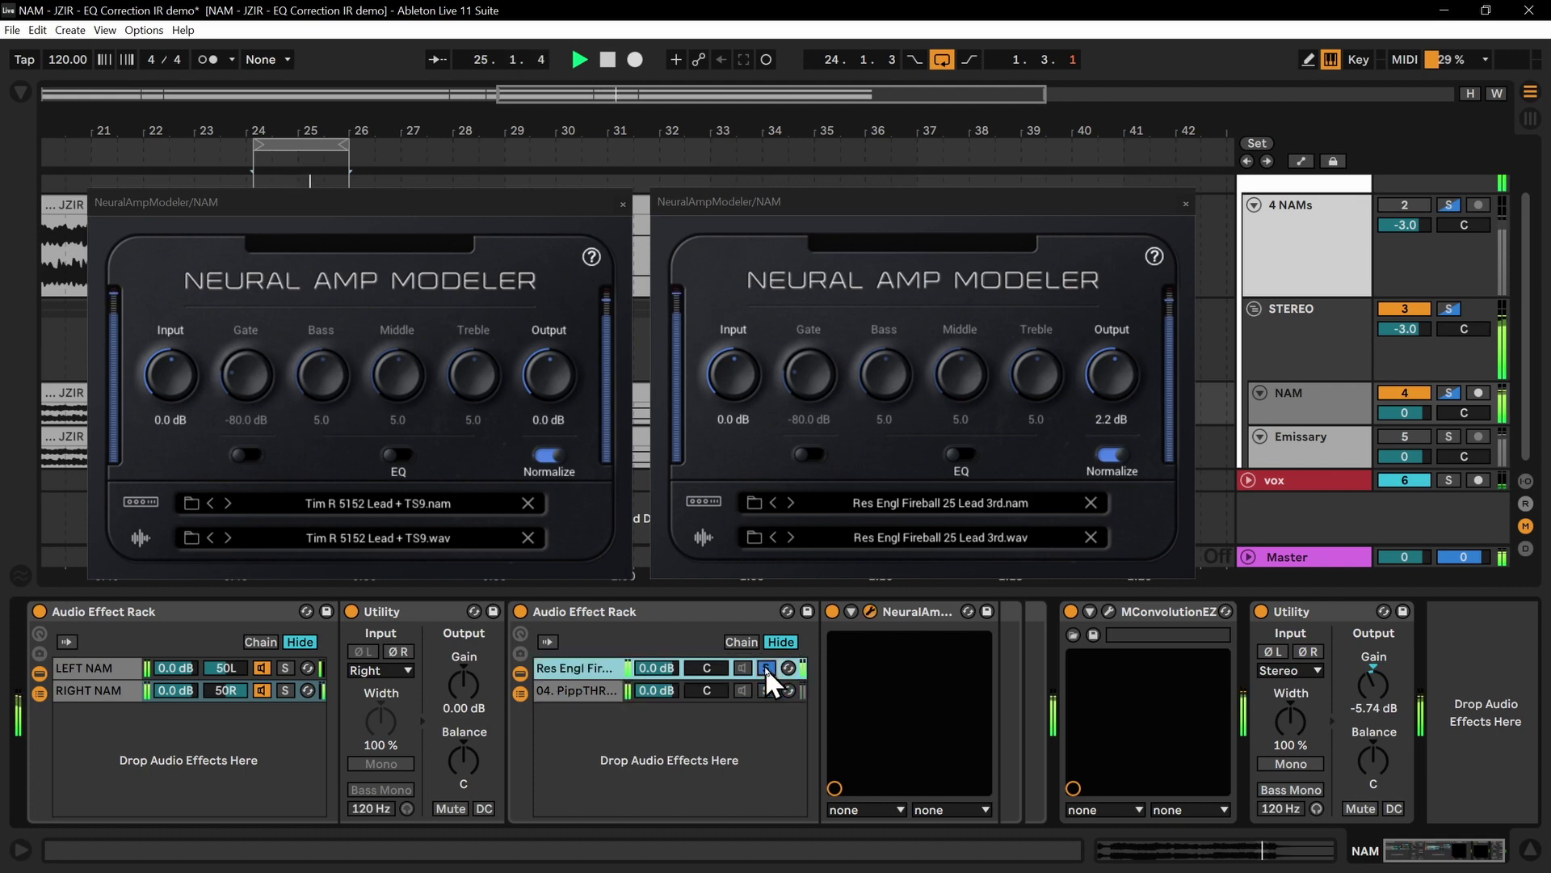
left_click(764, 686)
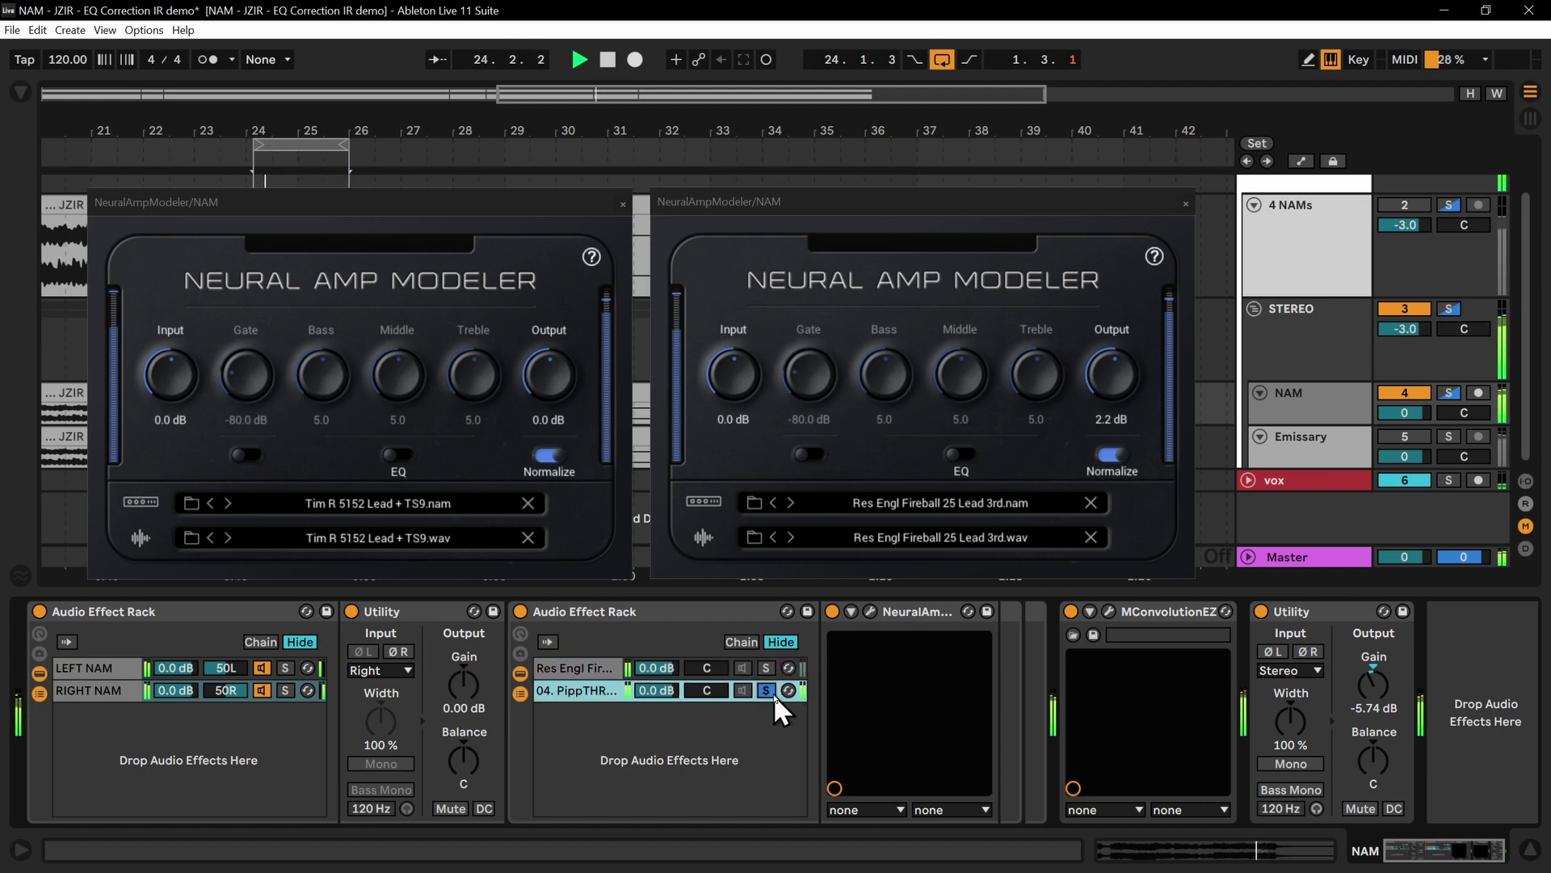
left_click(764, 687)
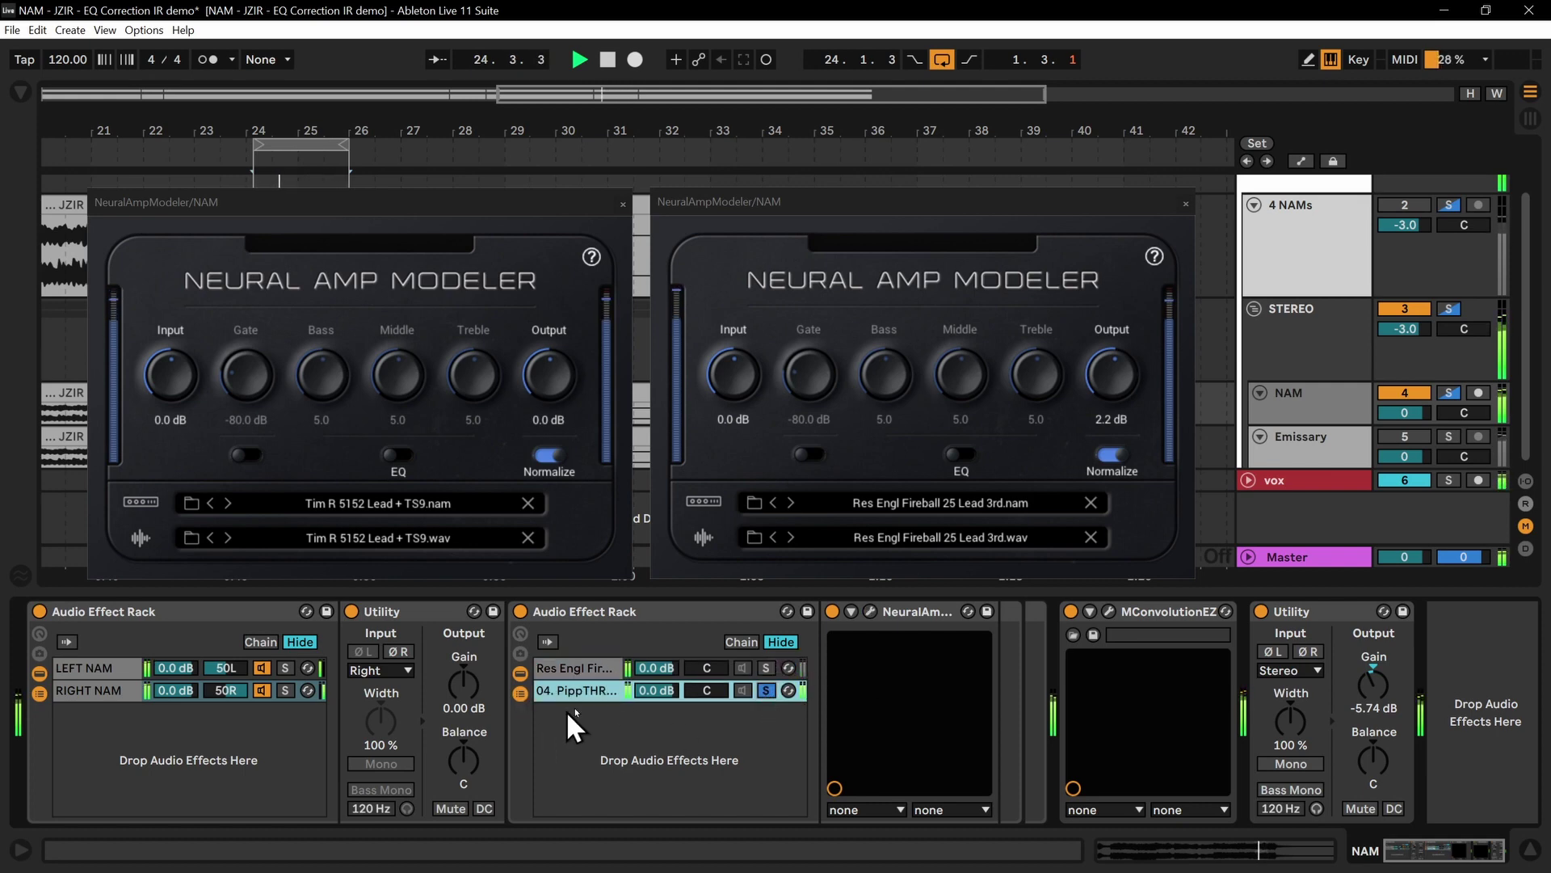
Open the PippTHRASH-Bug1990 plugin window, stop playback, and move the Res Engl Fireball window above it
left_click(869, 612)
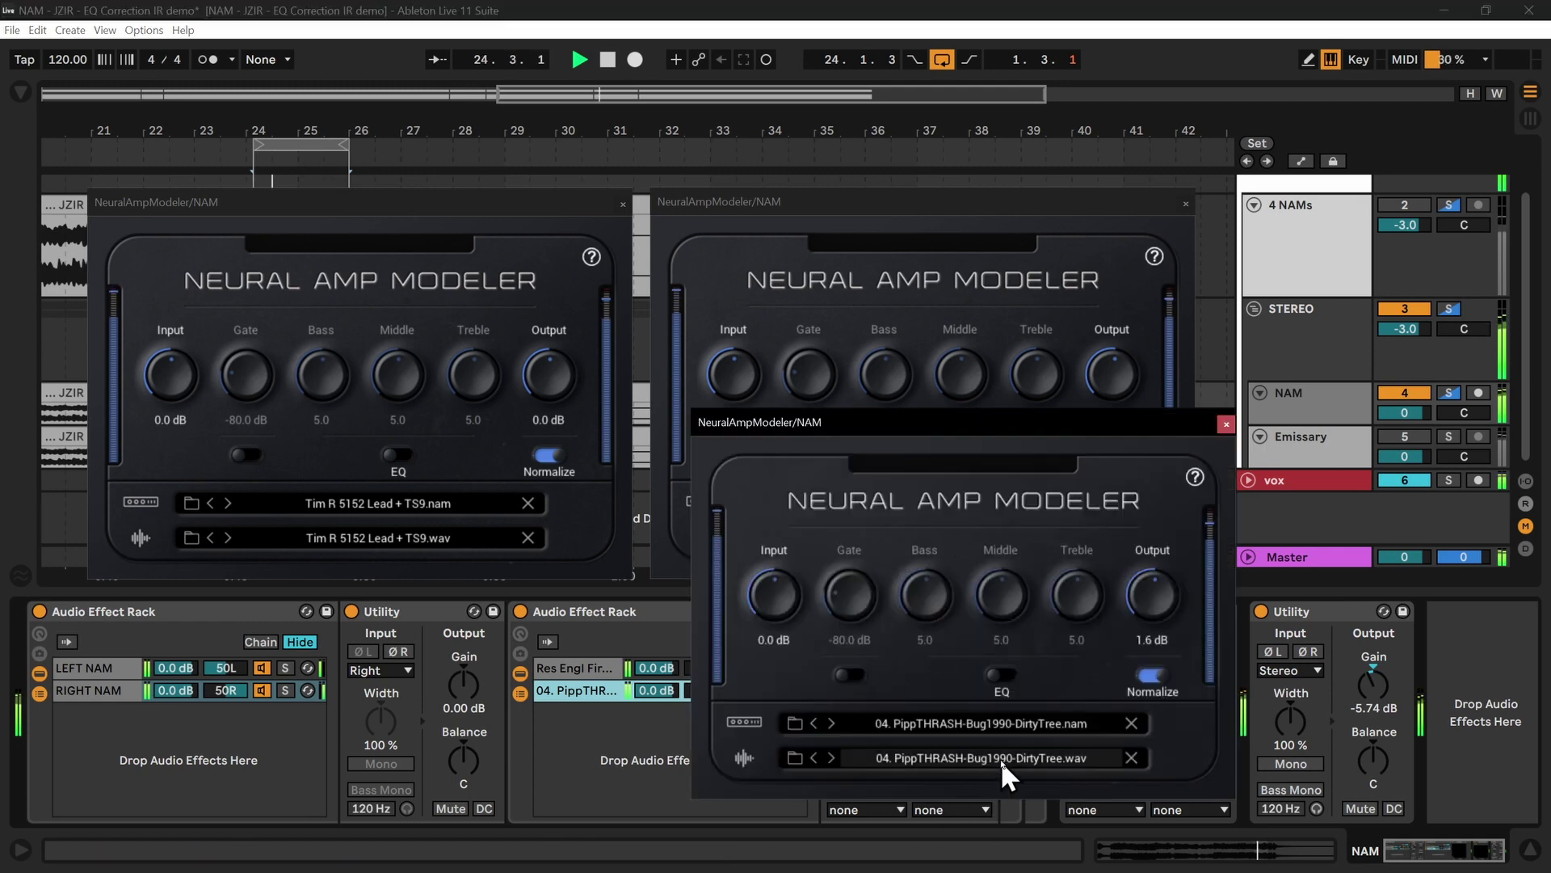
key("space")
left_click_drag(847, 198, 910, 44)
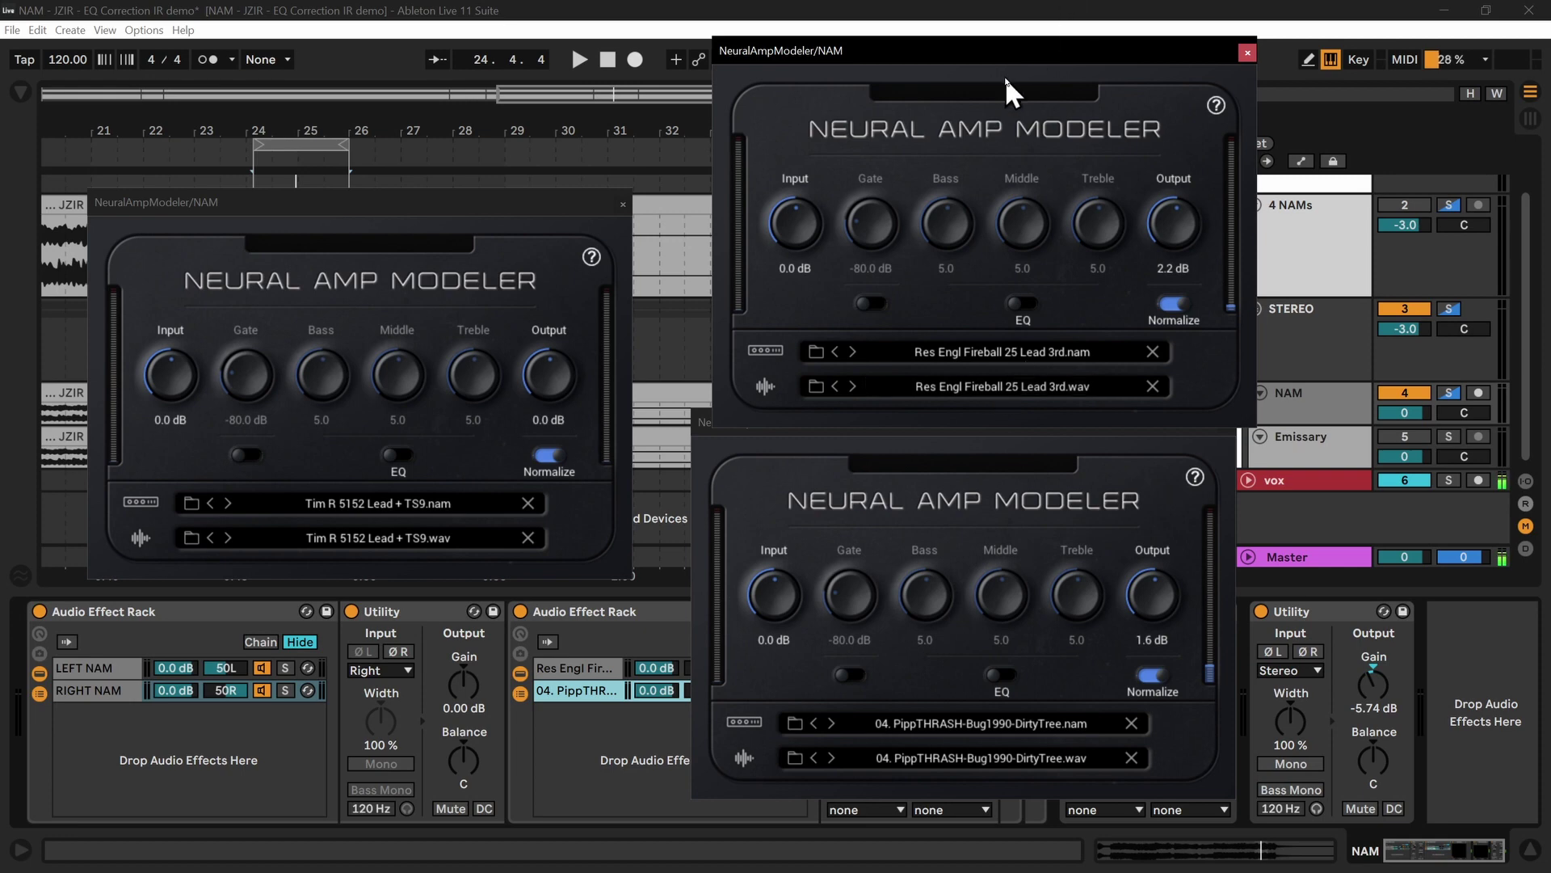
left_click_drag(999, 53, 962, 31)
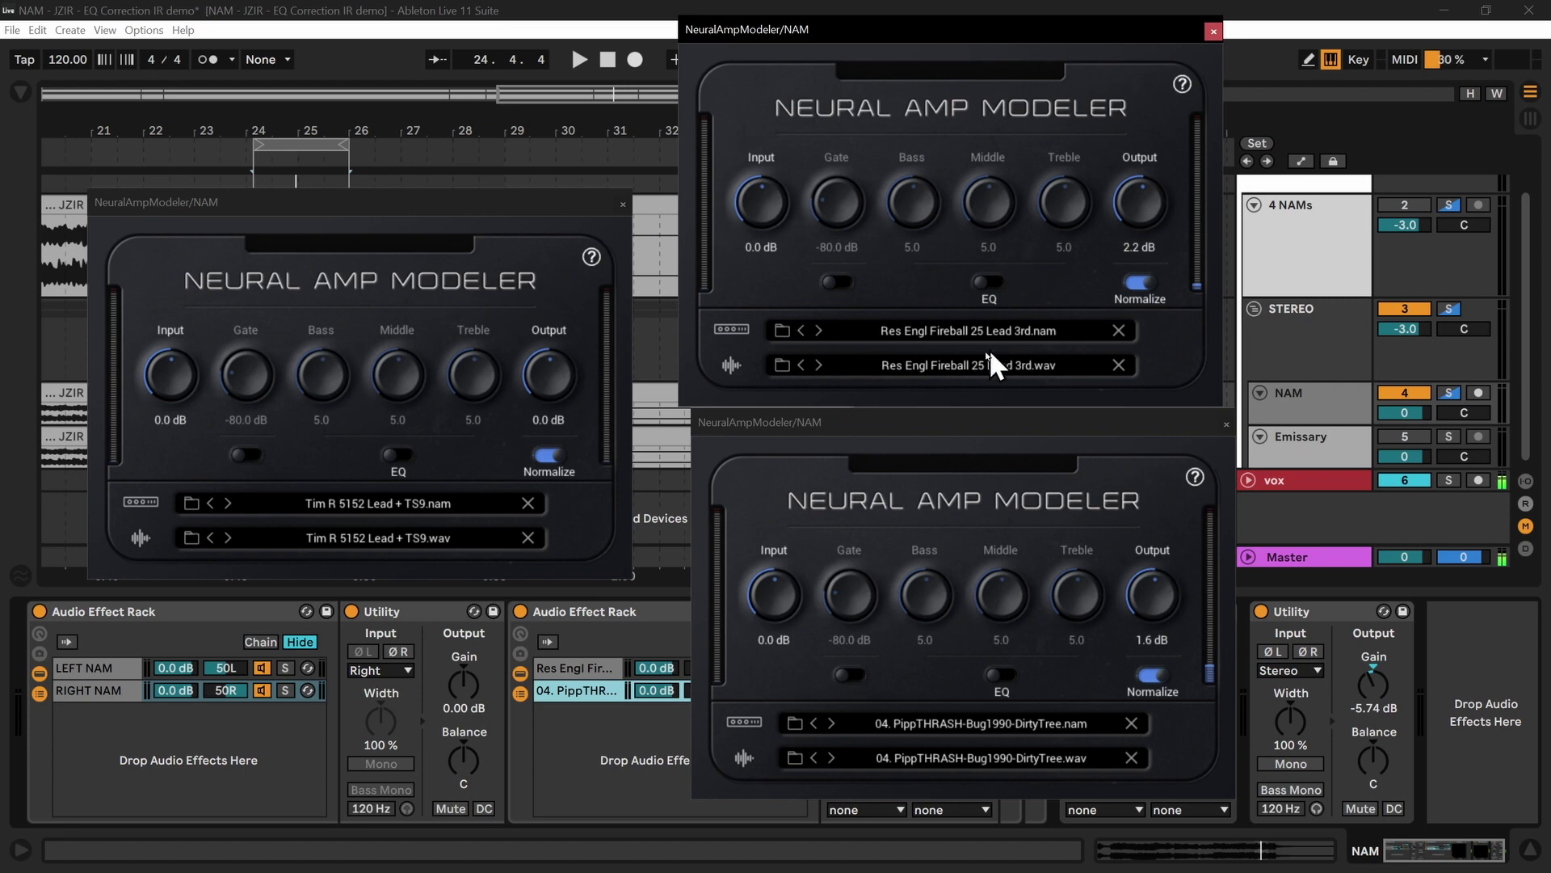
Return the playhead to 1.1.1 and move the PippTHRASH-Bug1990 plugin window clear of the nested rack's chain list
left_click_drag(928, 419, 910, 426)
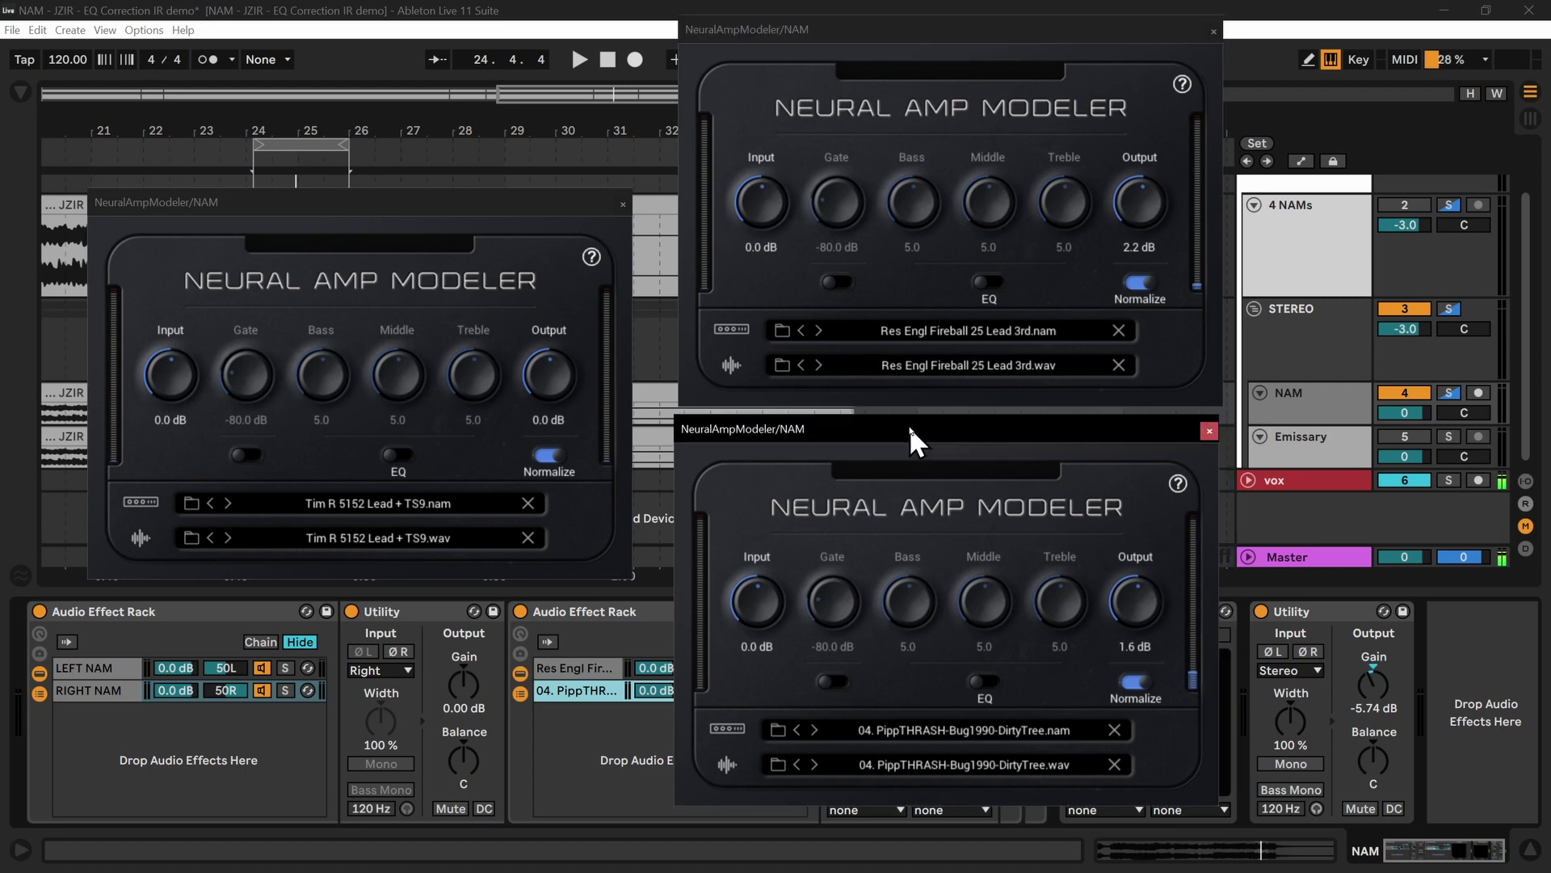
left_click(606, 60)
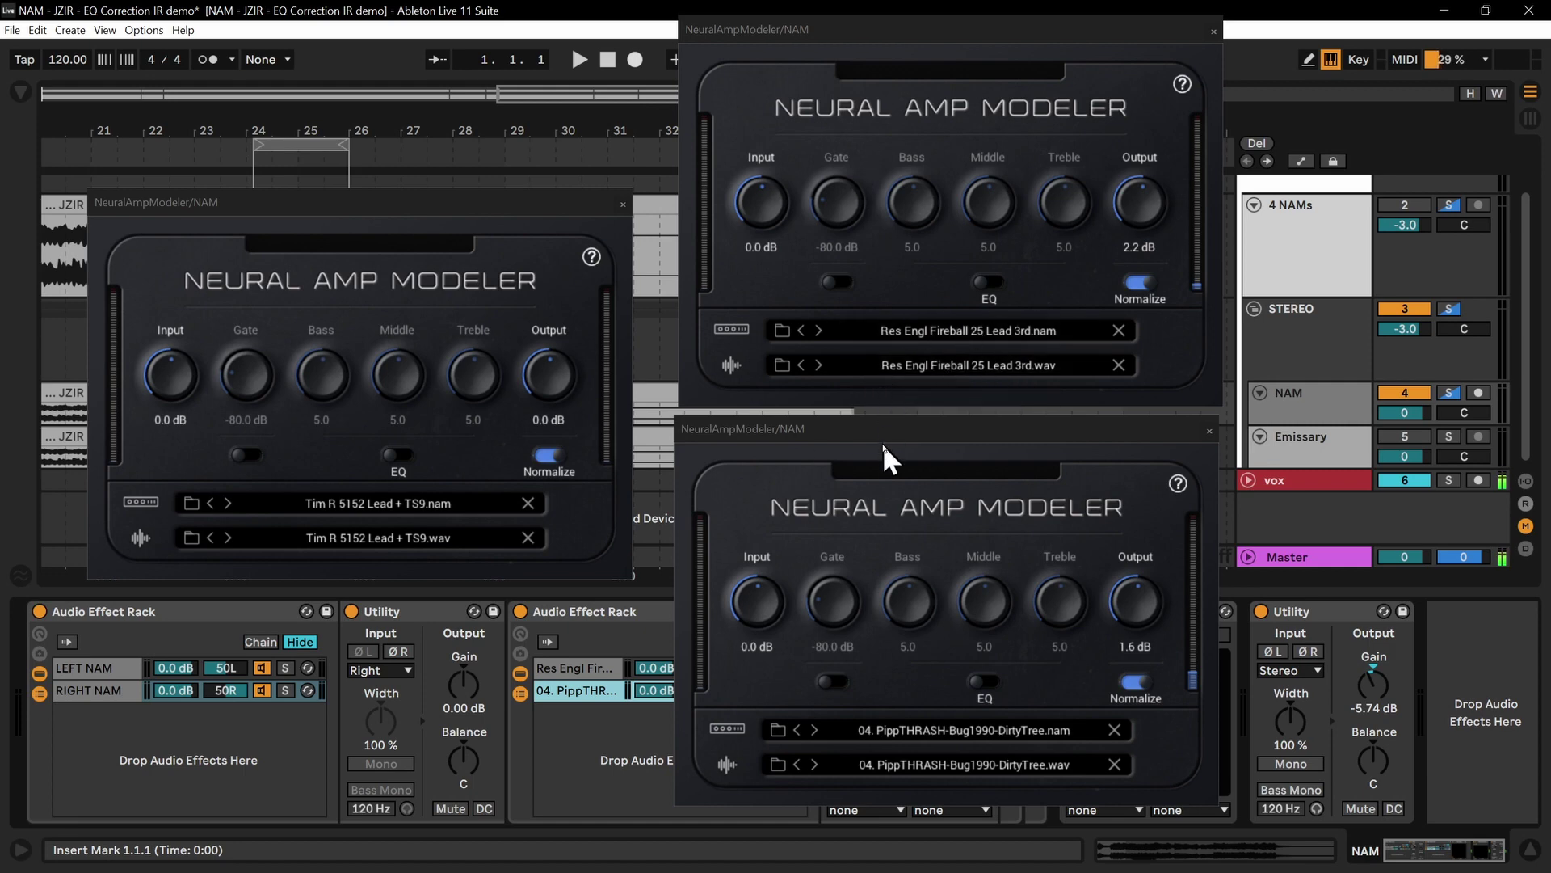
left_click_drag(876, 434, 1077, 443)
left_click(575, 696)
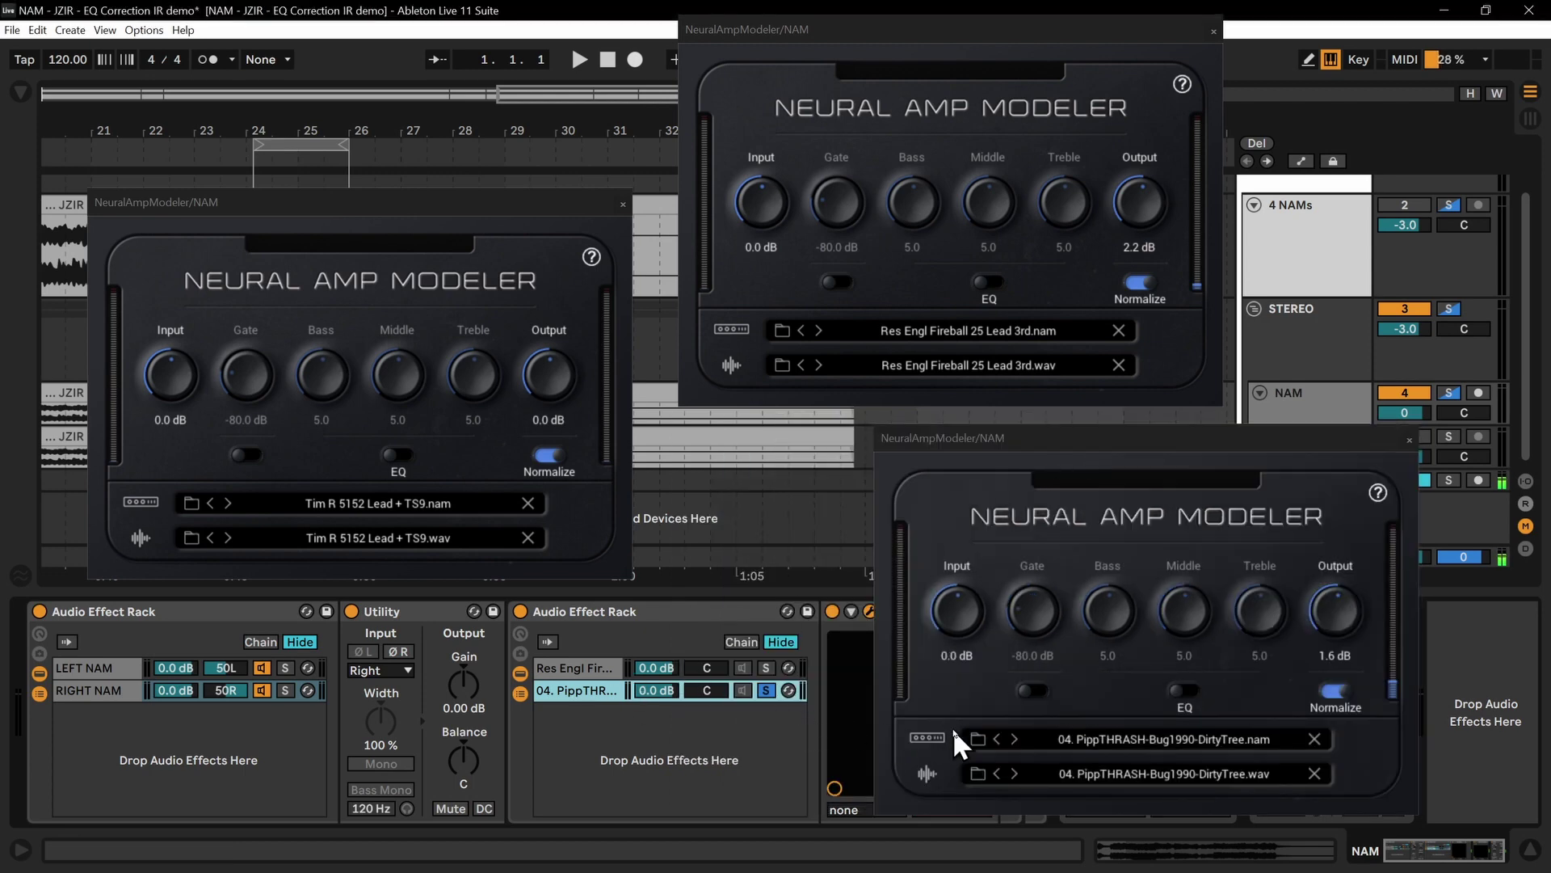
Play from the start and audition the PippTHRASH model with the mismatched Mesa-Triple, Res Engl Fireball and Tim R 5152 correction IRs
key("space")
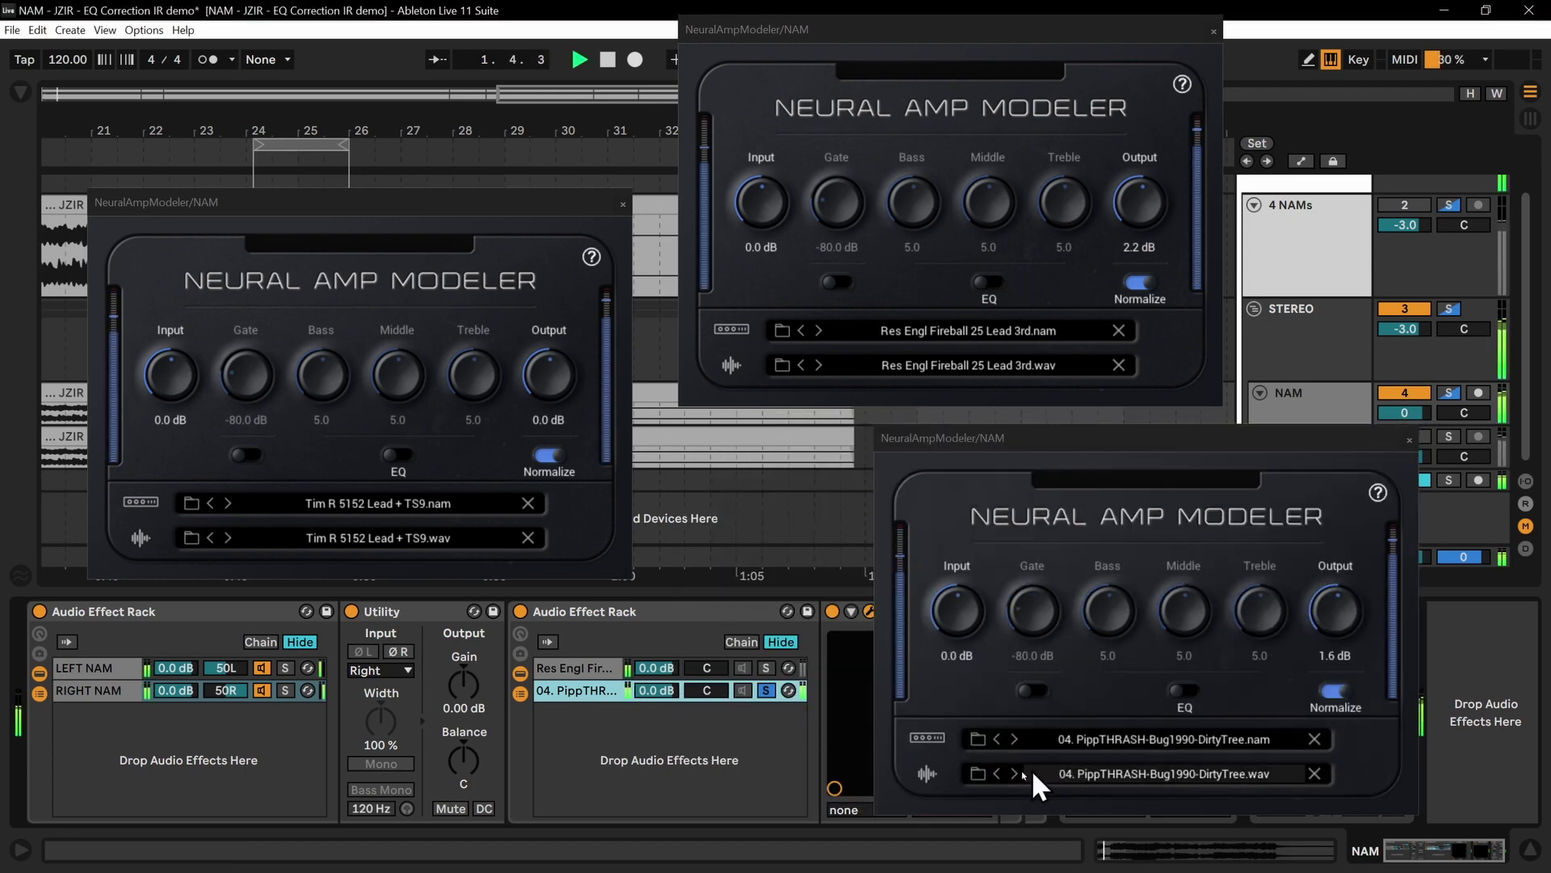
left_click(997, 773)
left_click(1015, 774)
left_click(996, 774)
left_click(1015, 773)
left_click(1016, 773)
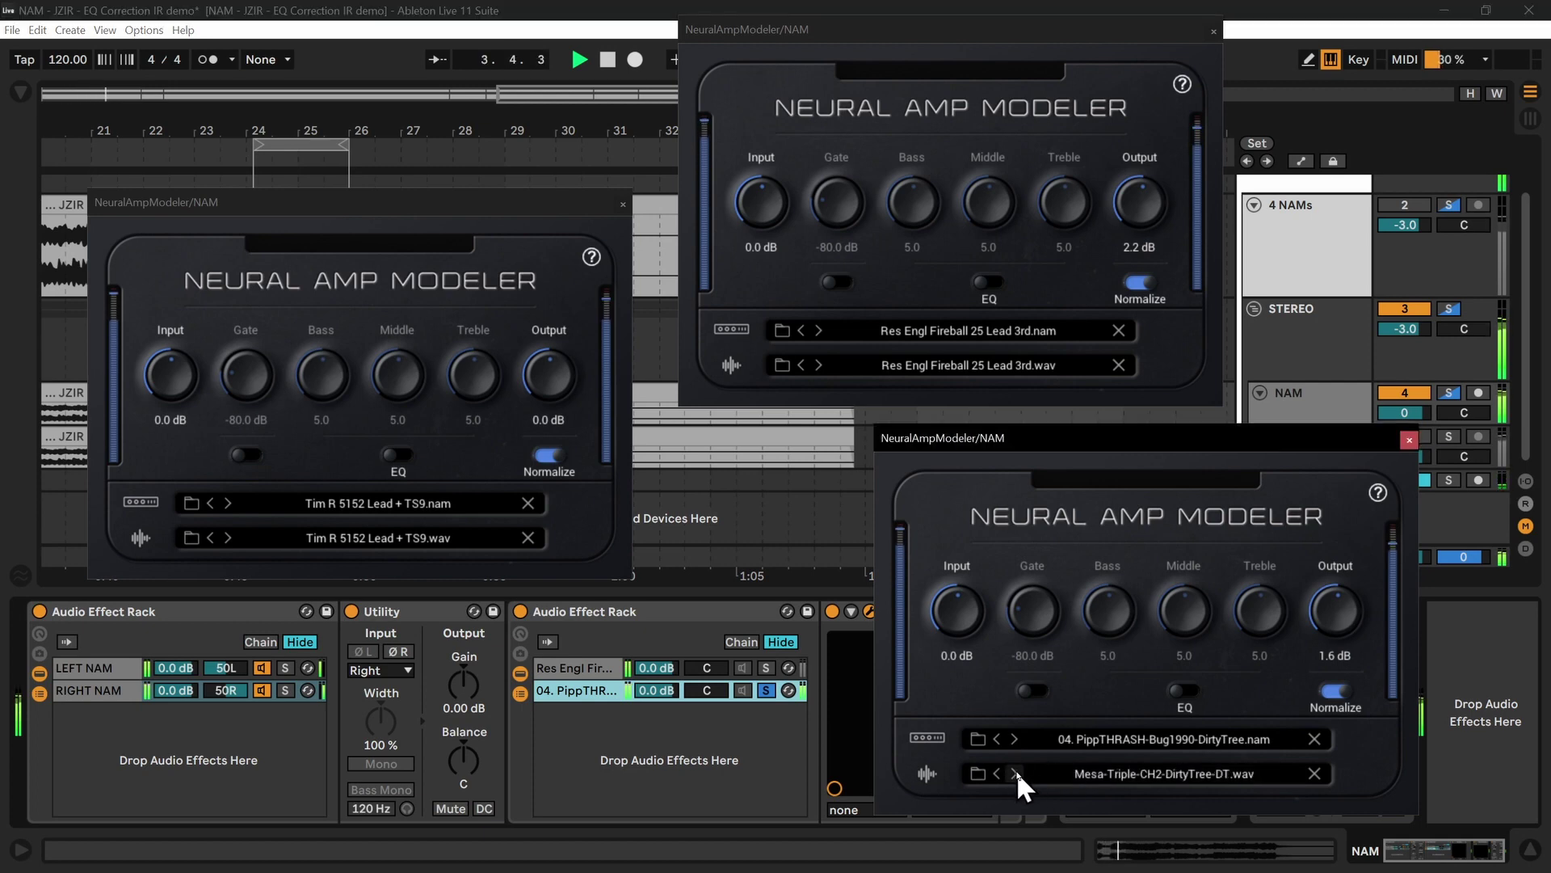
left_click(1016, 772)
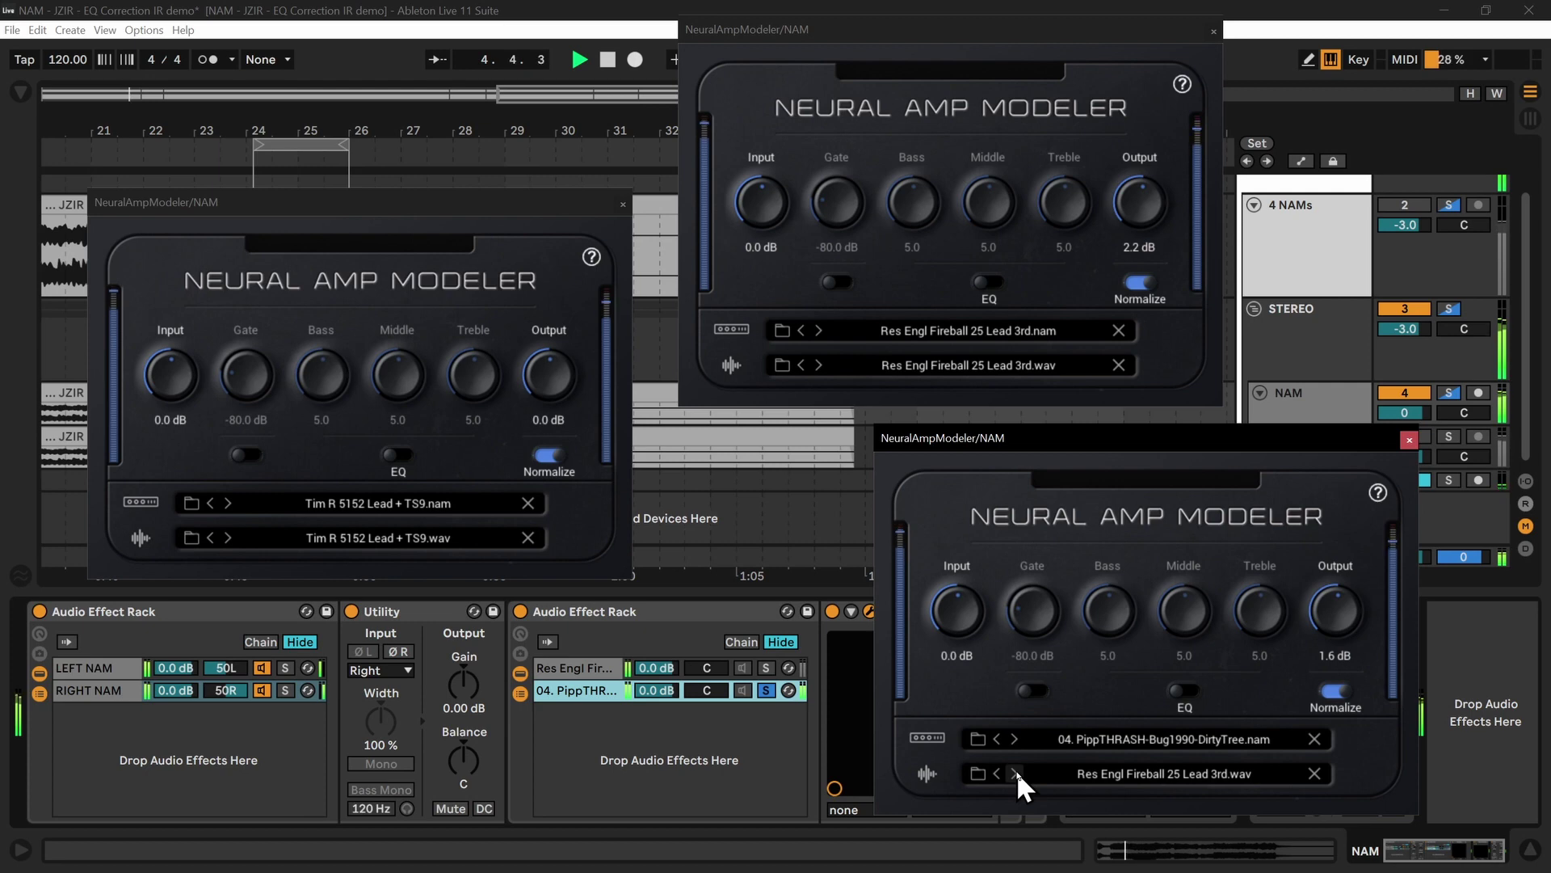
left_click(1016, 773)
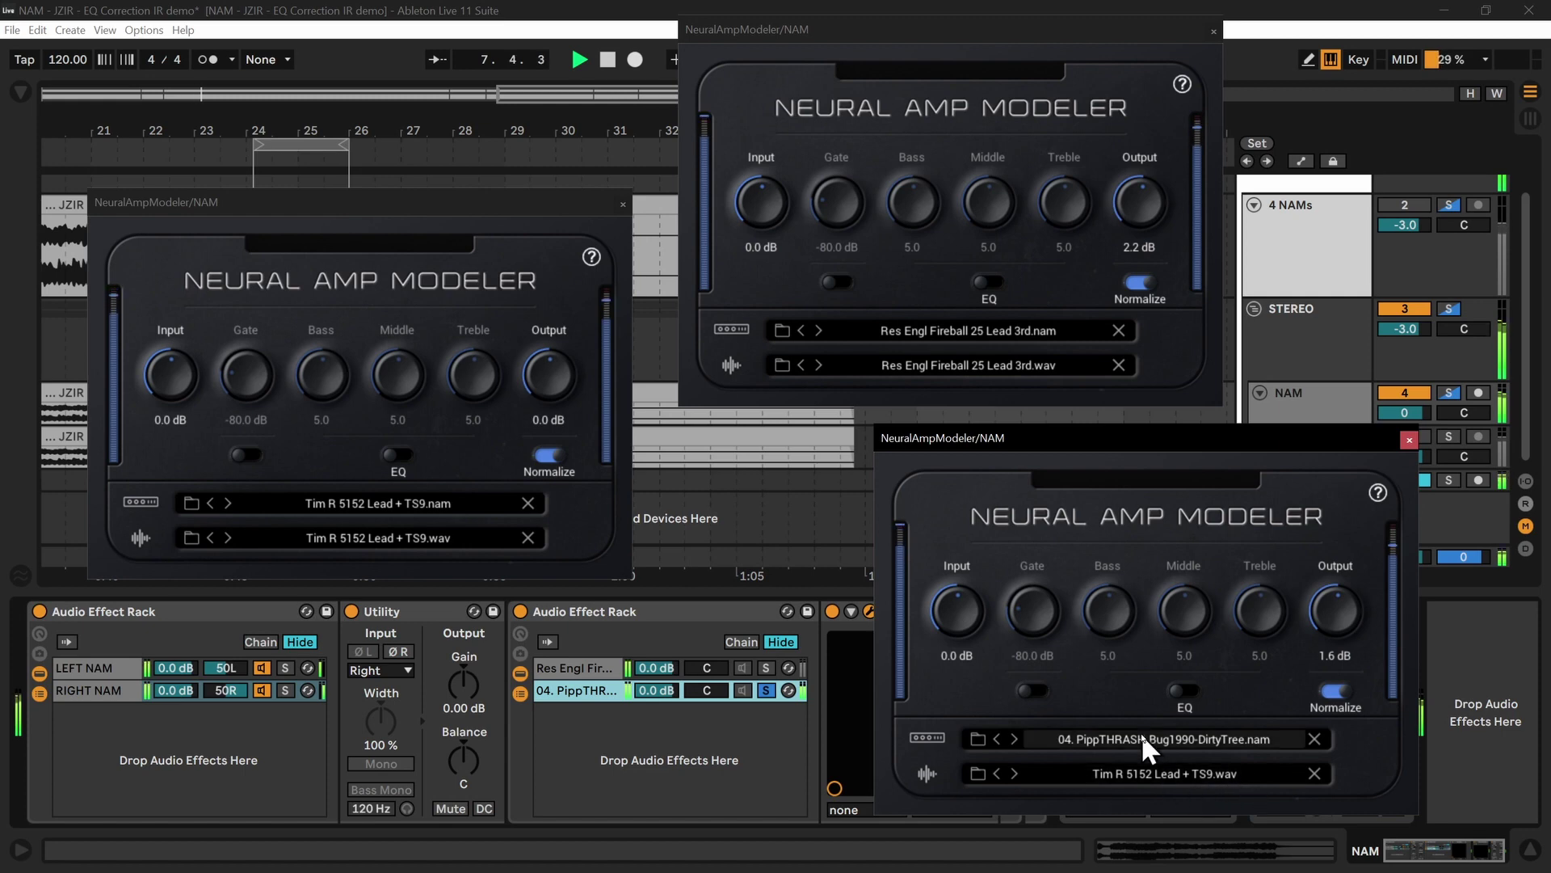
Clear the PippTHRASH instance's IR during playback, and load 04. PippTHRASH-Bug1990-DirtyTree.wav in its place
left_click(1314, 773)
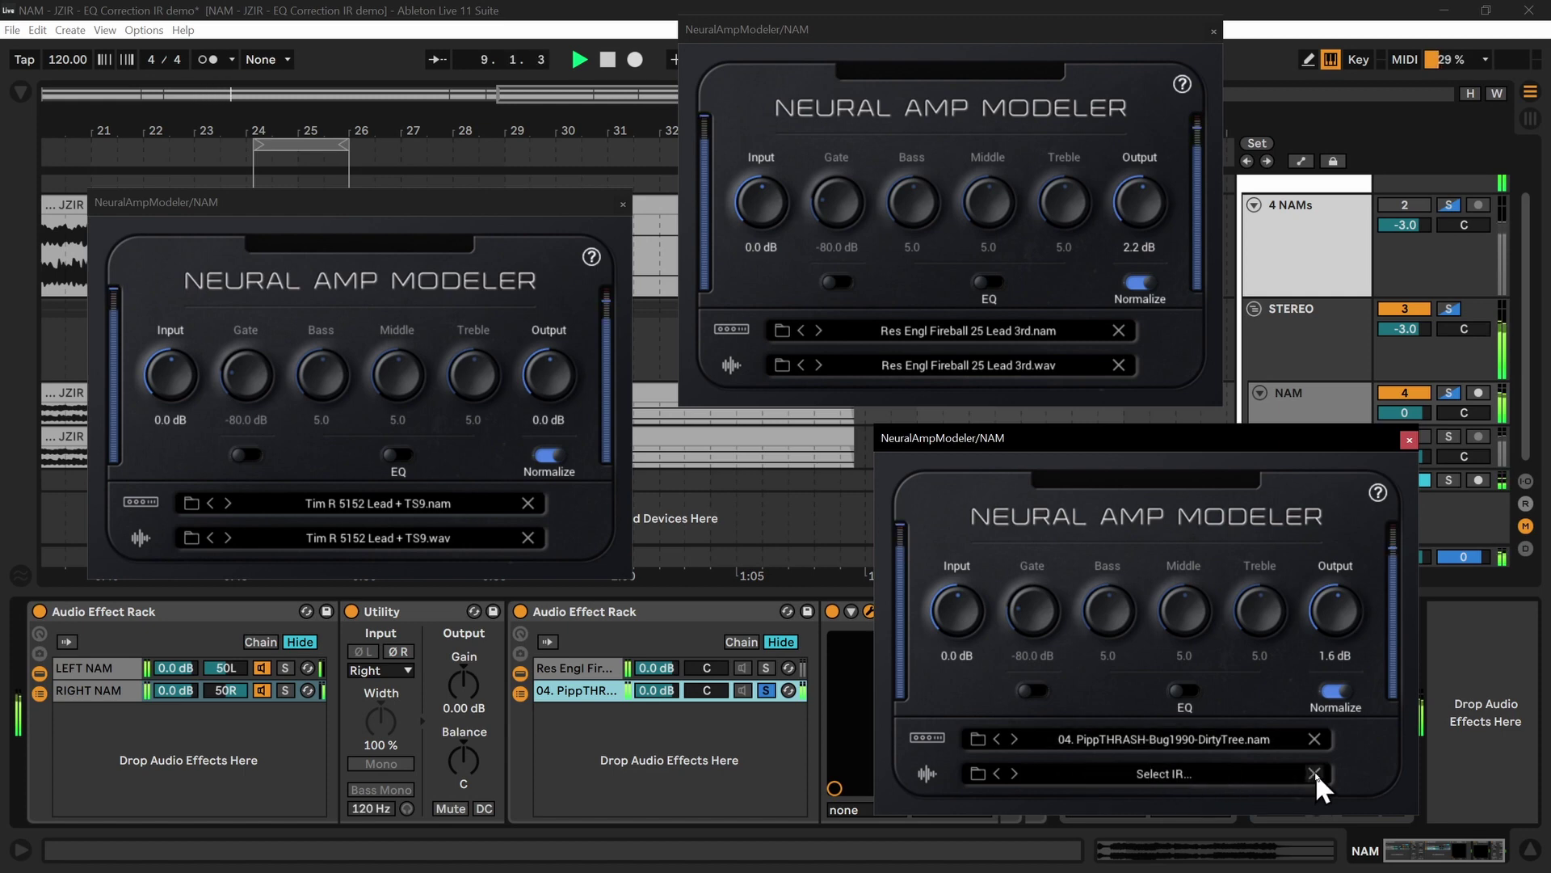
left_click(1151, 772)
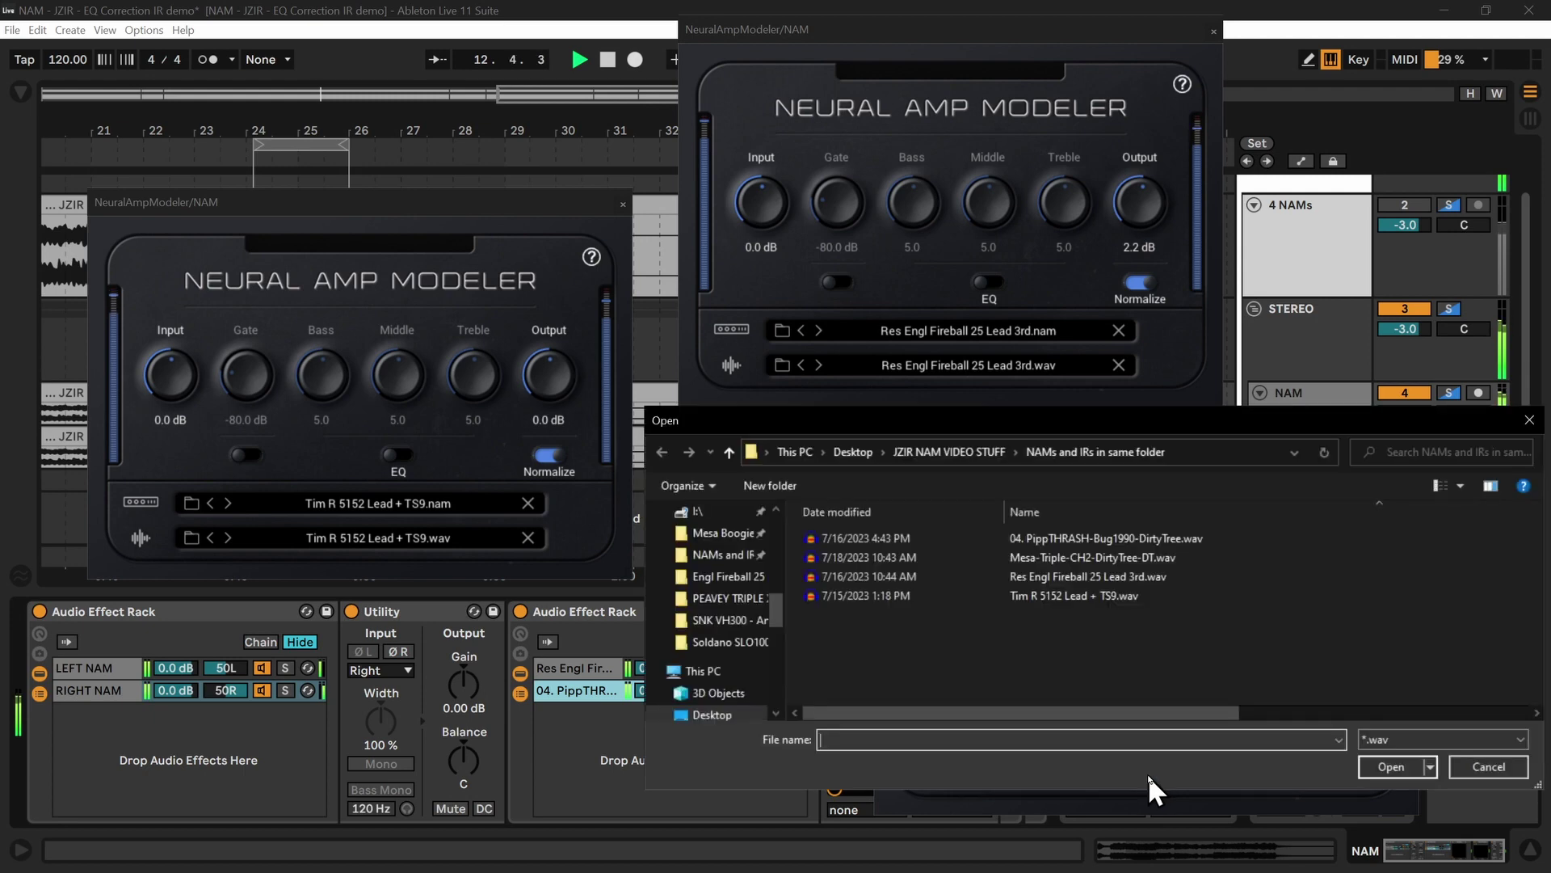
double_click(1090, 540)
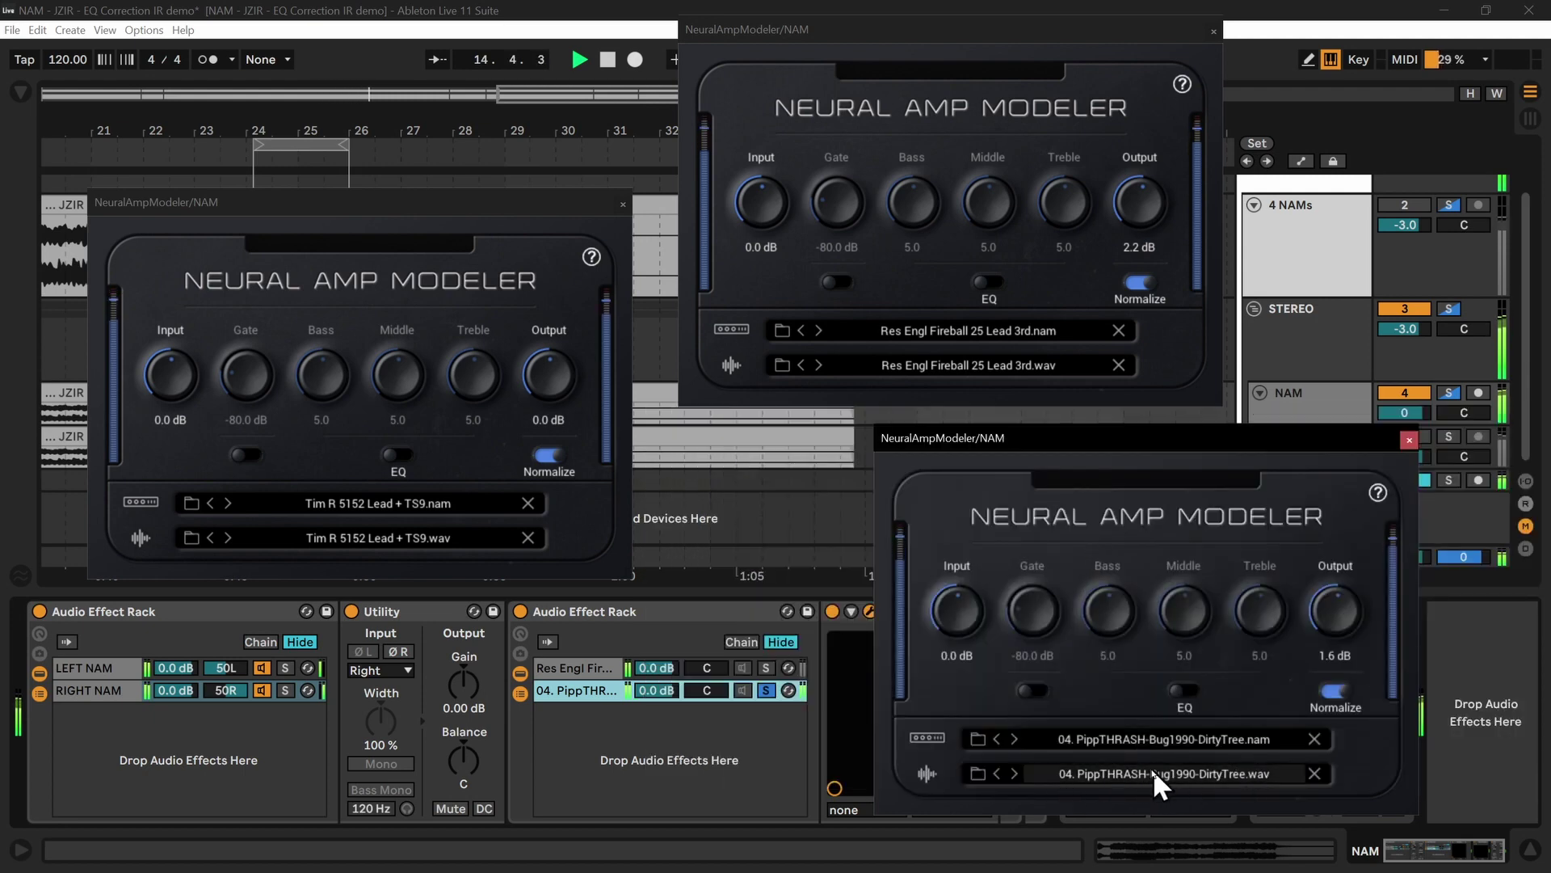
Compare the PippTHRASH model's matching correction IR with the Tim R 5152 and Mesa-Triple-CH2 IRs during playback
left_click(994, 773)
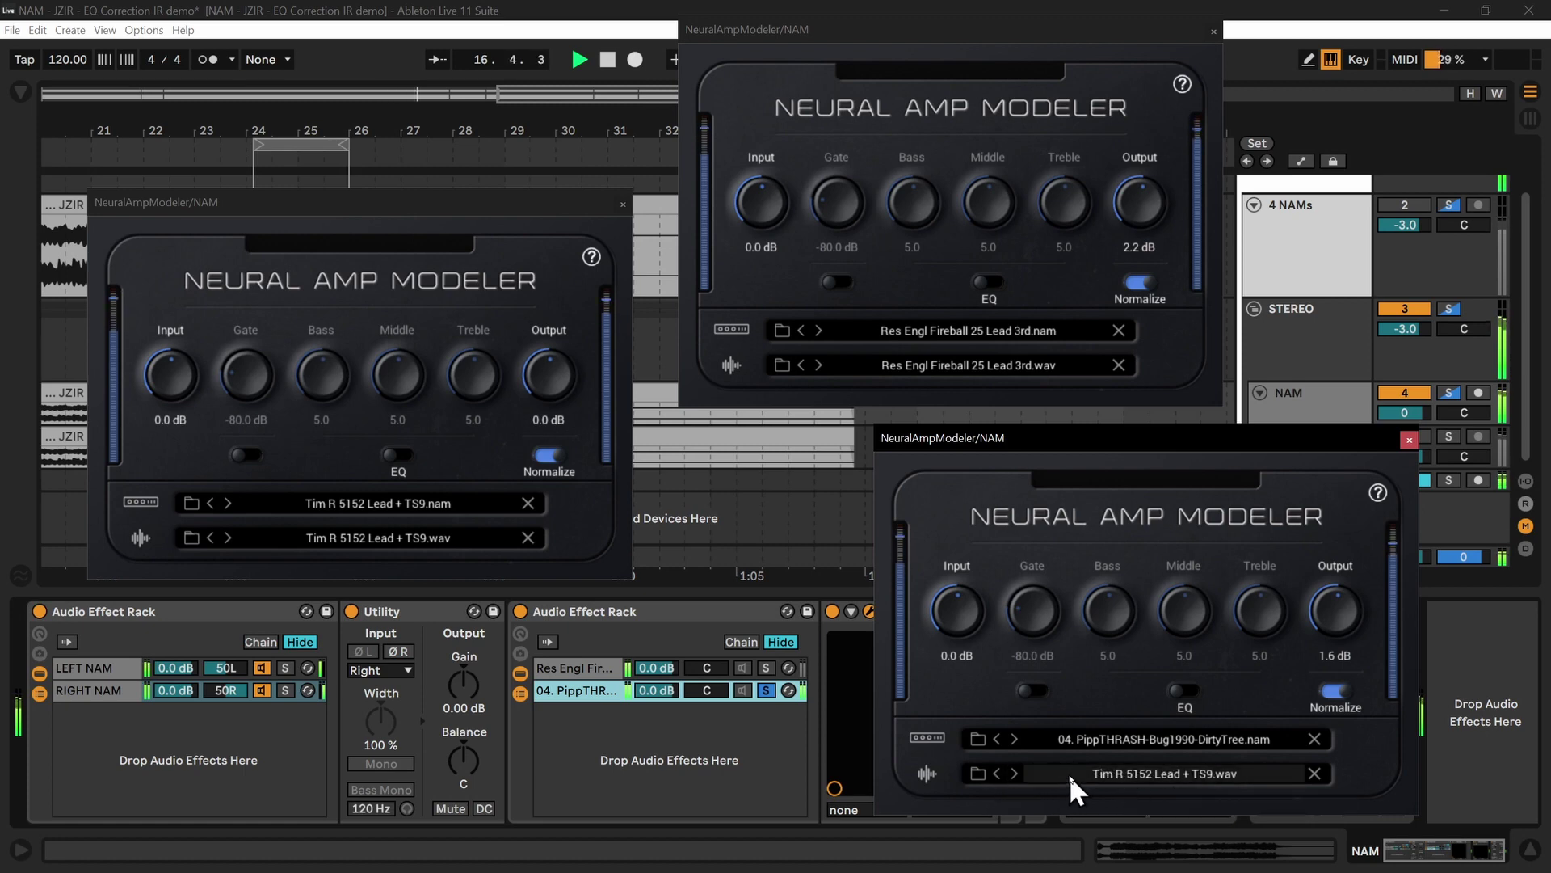
left_click(1015, 773)
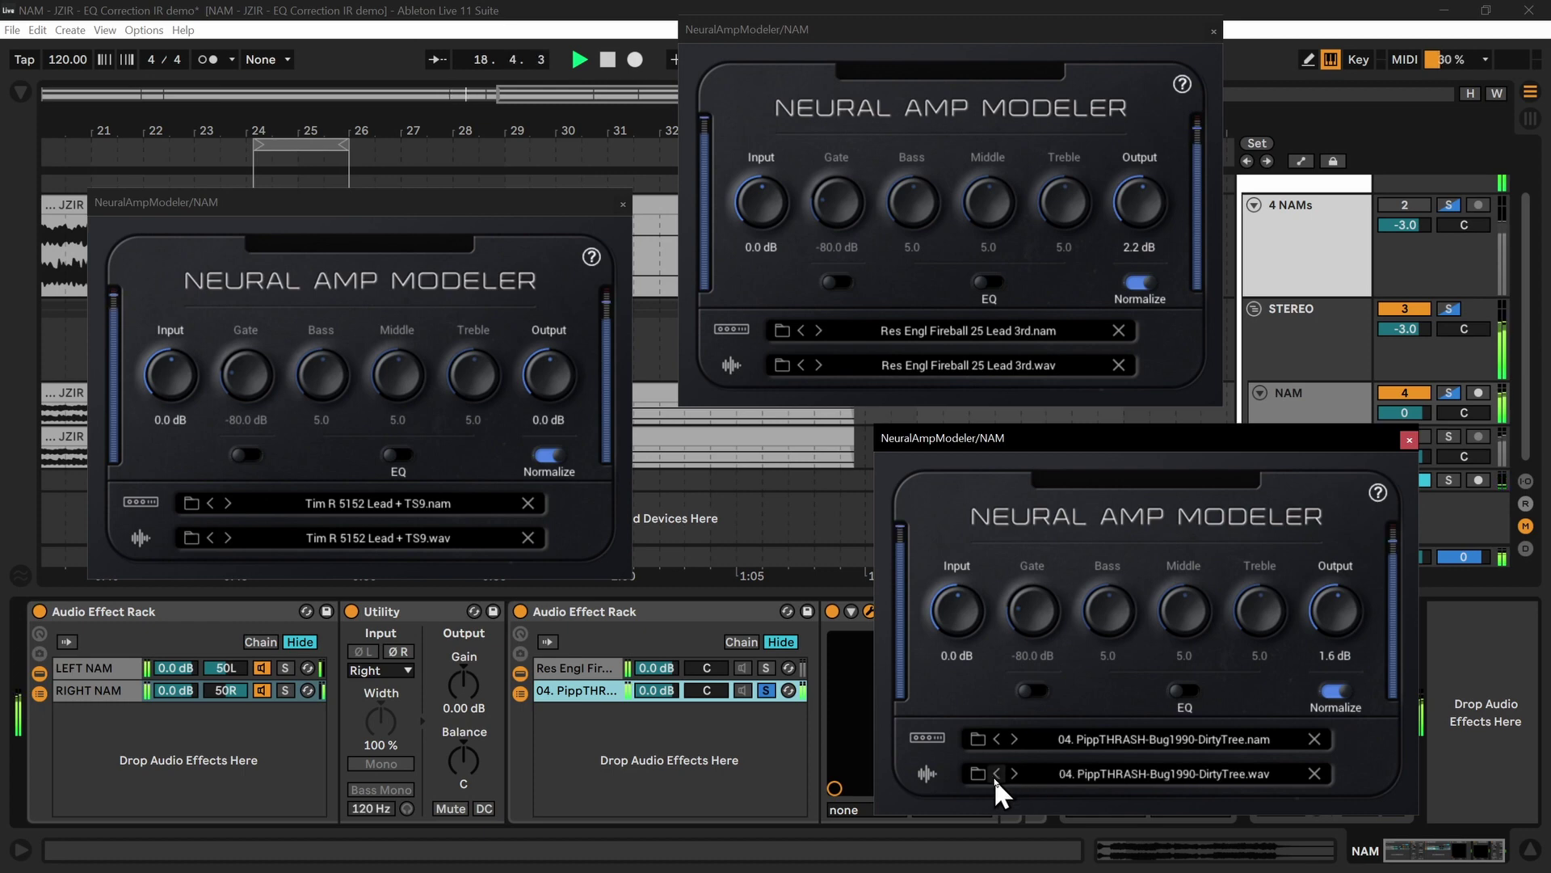
left_click(997, 773)
left_click(1012, 774)
left_click(1011, 773)
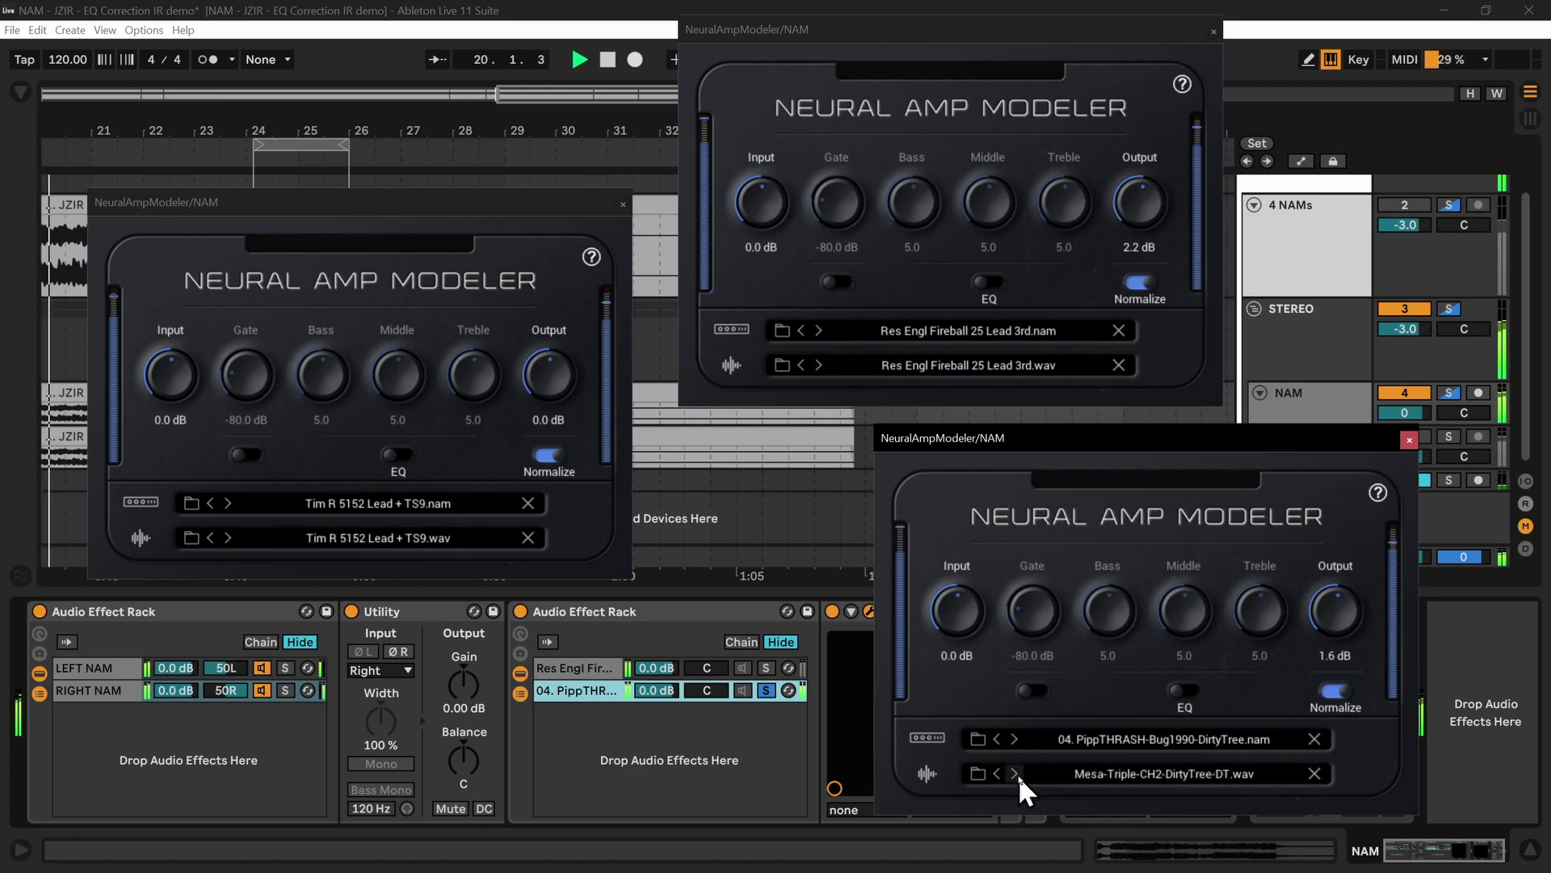
Remove the Mesa-Triple IR from the PippTHRASH instance, stop playback, and restore the matching 04. PippTHRASH-Bug1990-DirtyTree.wav
left_click(1317, 771)
key("space")
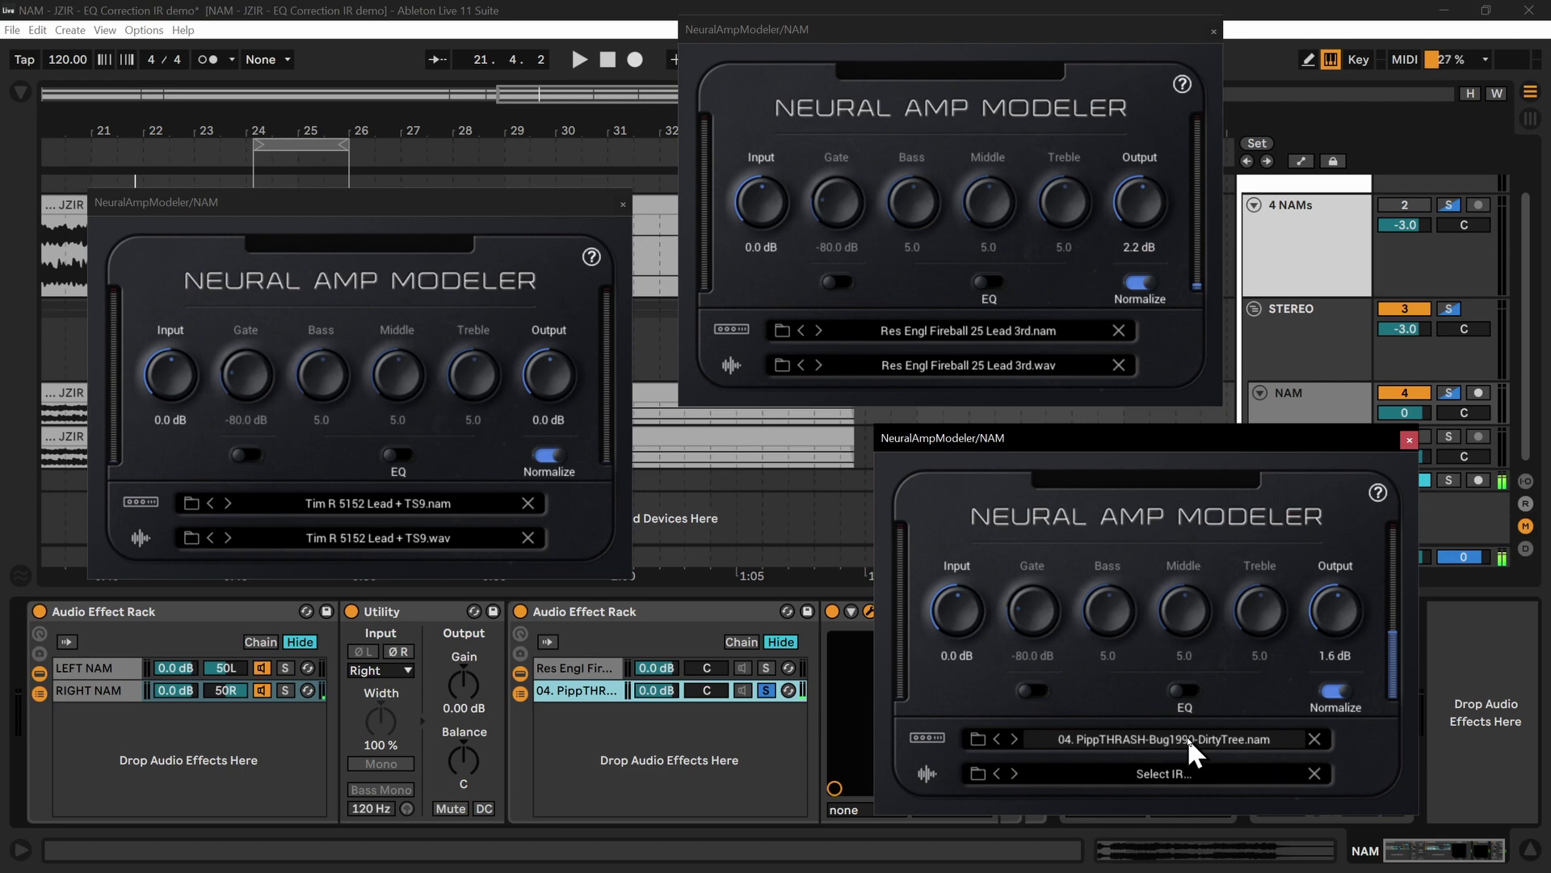
left_click(1138, 771)
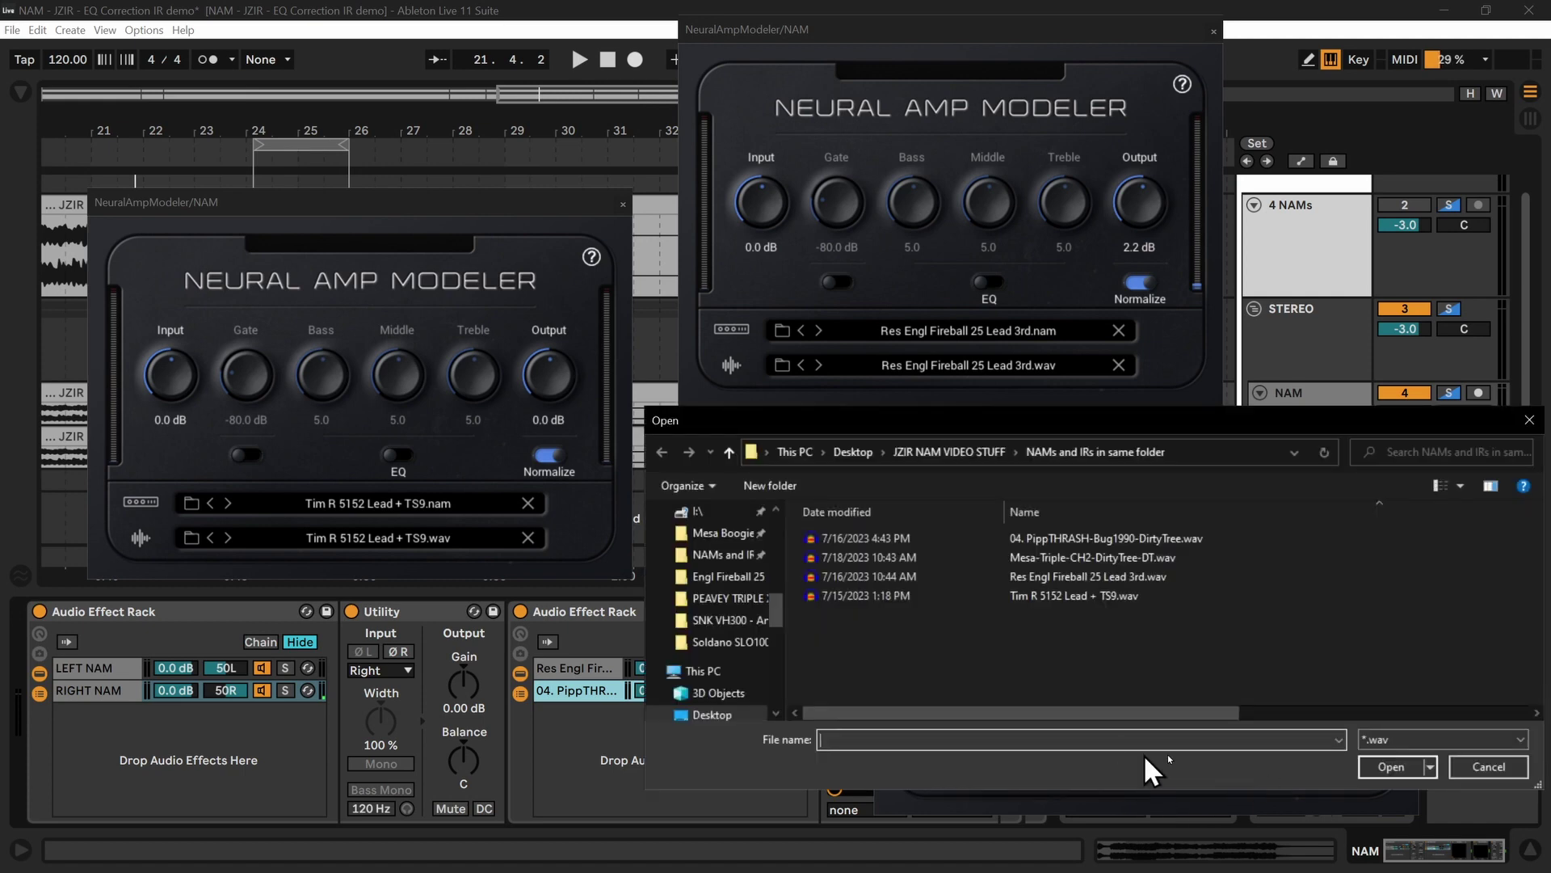
double_click(1109, 536)
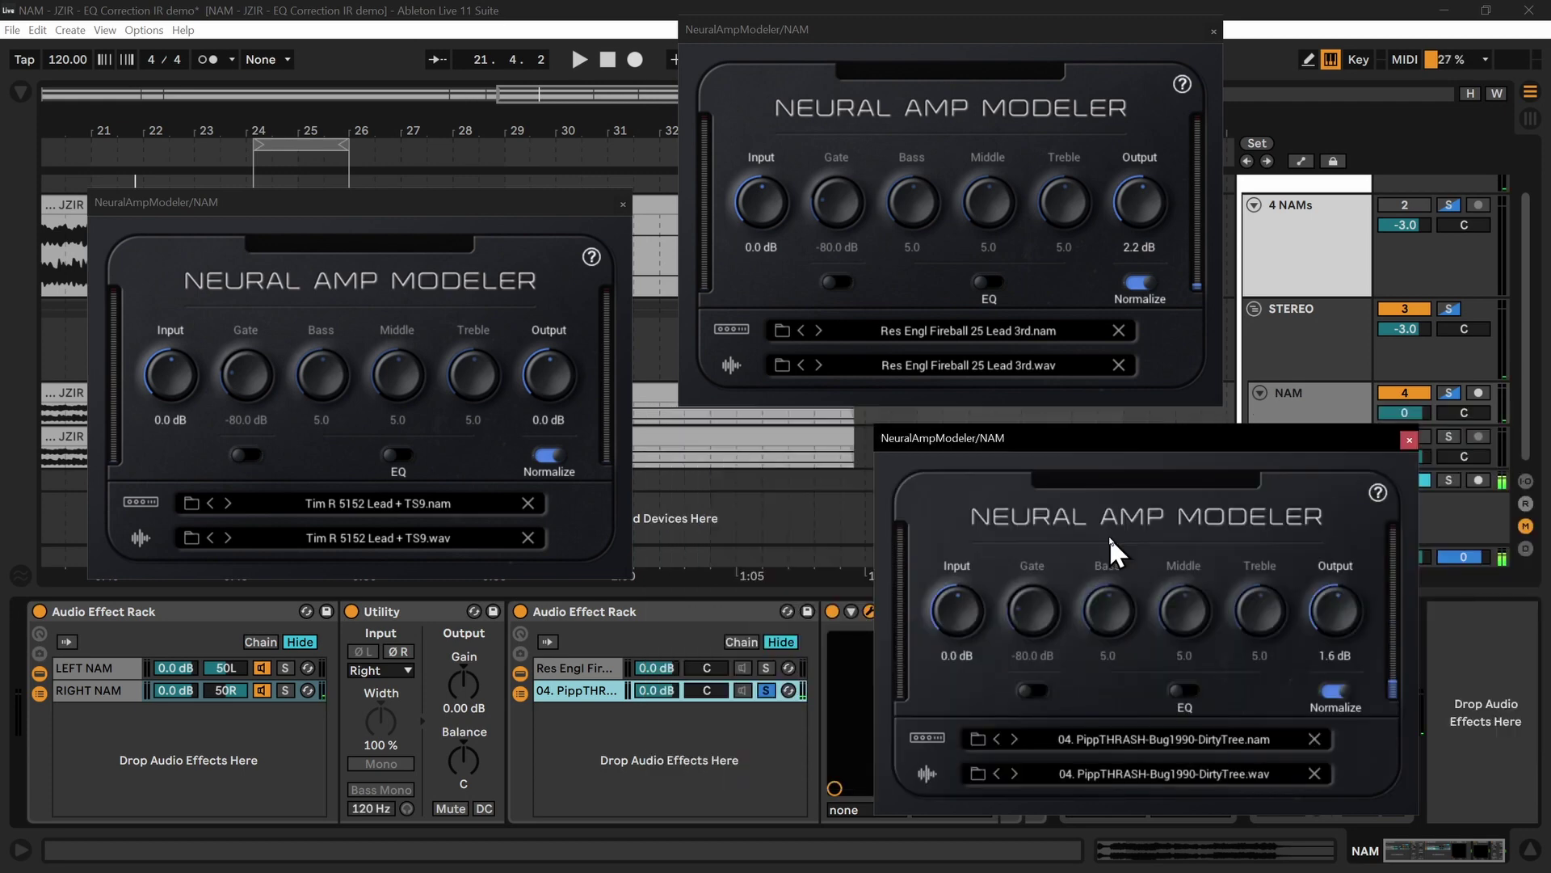